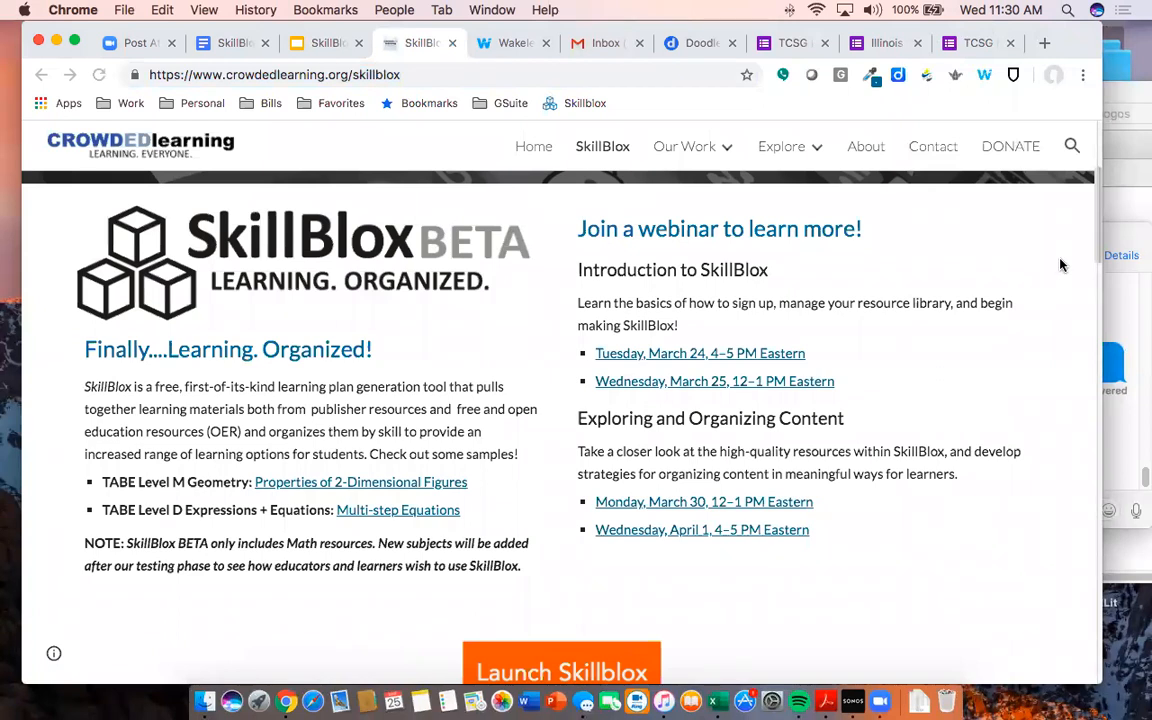
# - Scroll down the SkillBlox page and go to the Reading subject page
pyautogui.scroll(5, 900, 500)
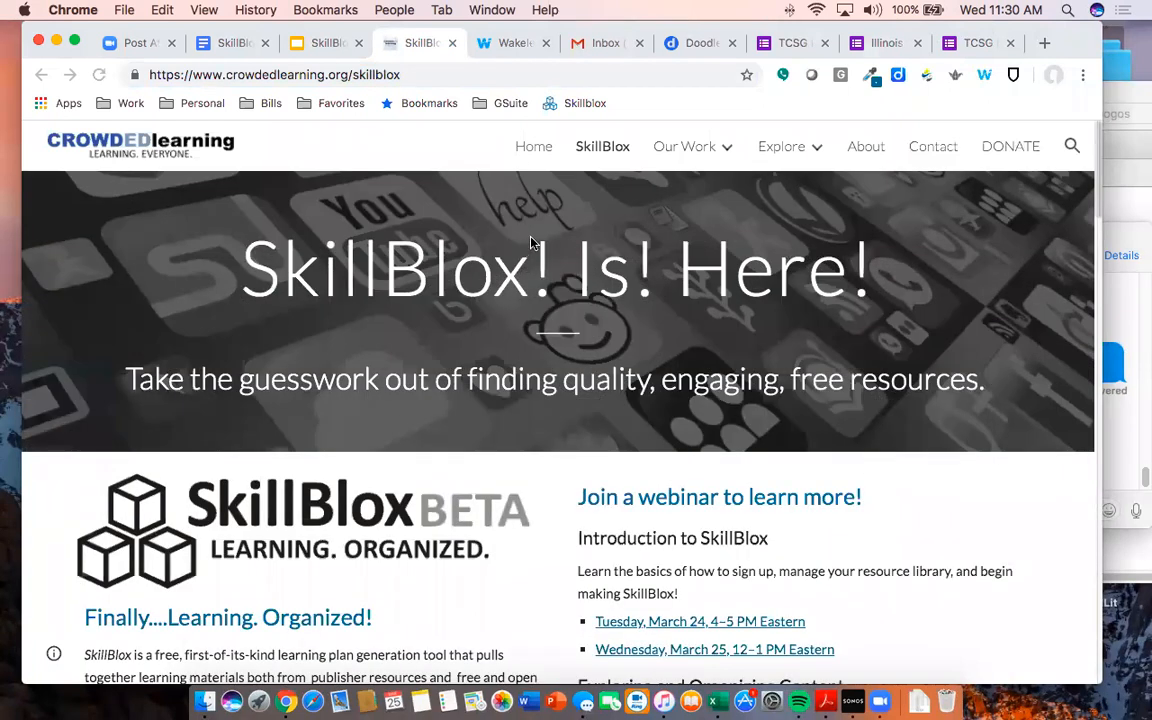
pyautogui.scroll(-2, 430, 255)
pyautogui.scroll(-8, 565, 252)
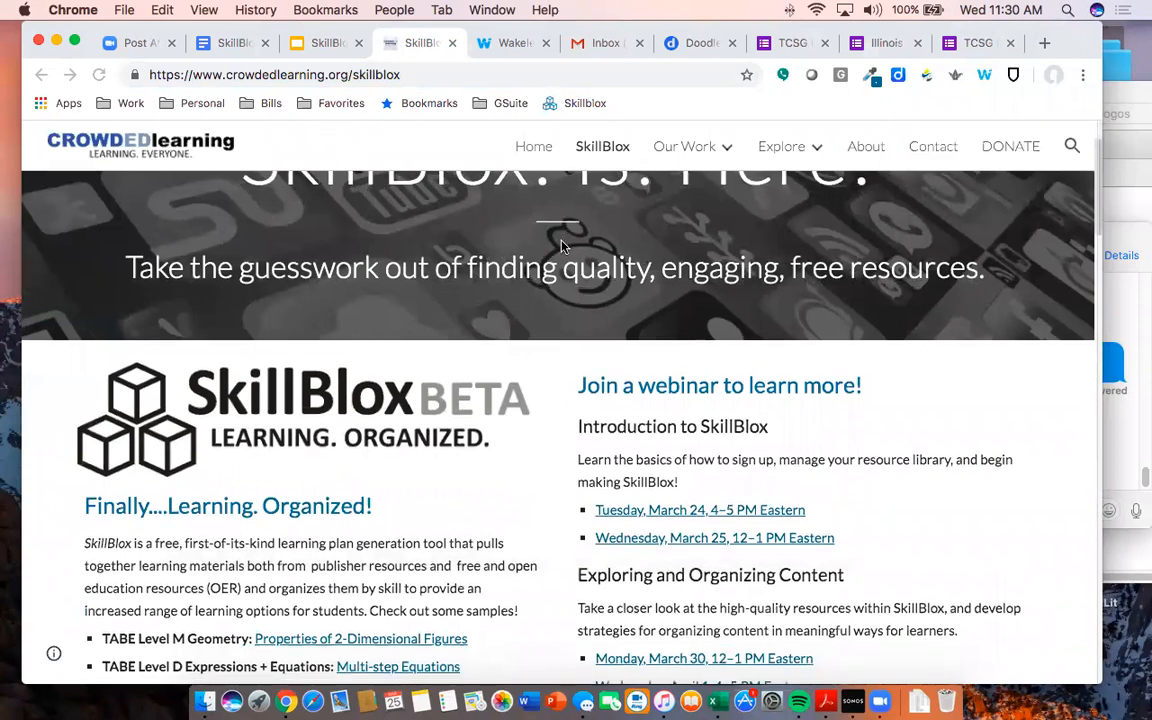
pyautogui.scroll(-15, 565, 252)
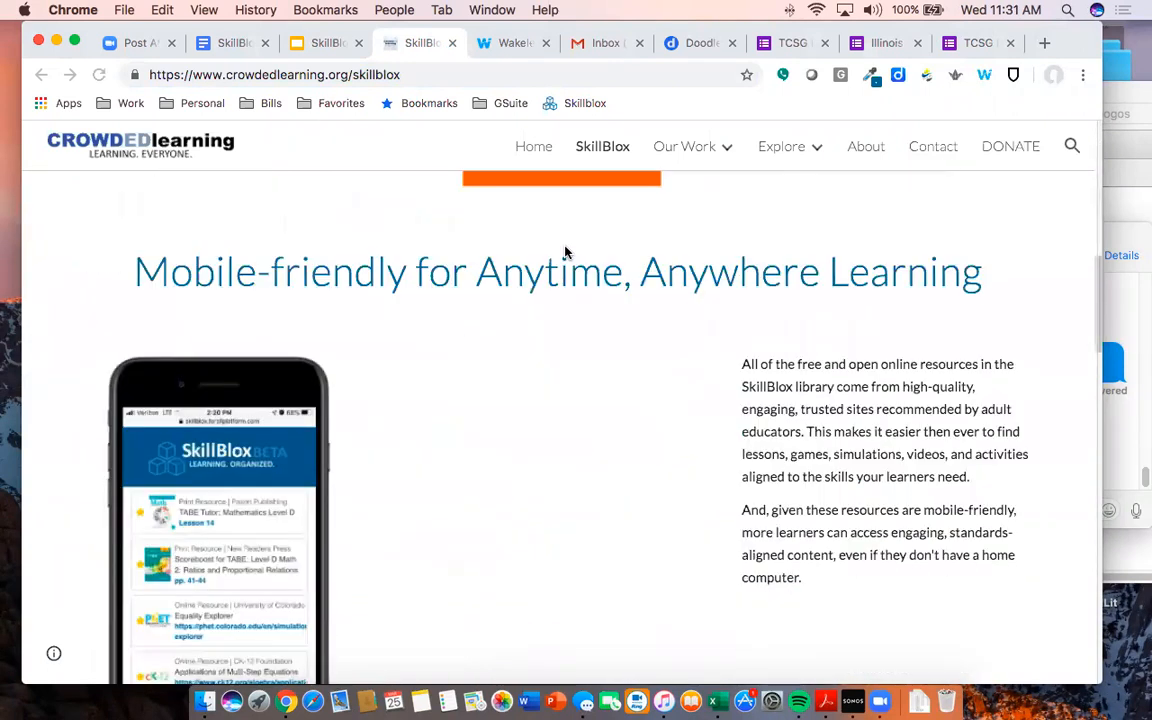
pyautogui.scroll(-3, 565, 252)
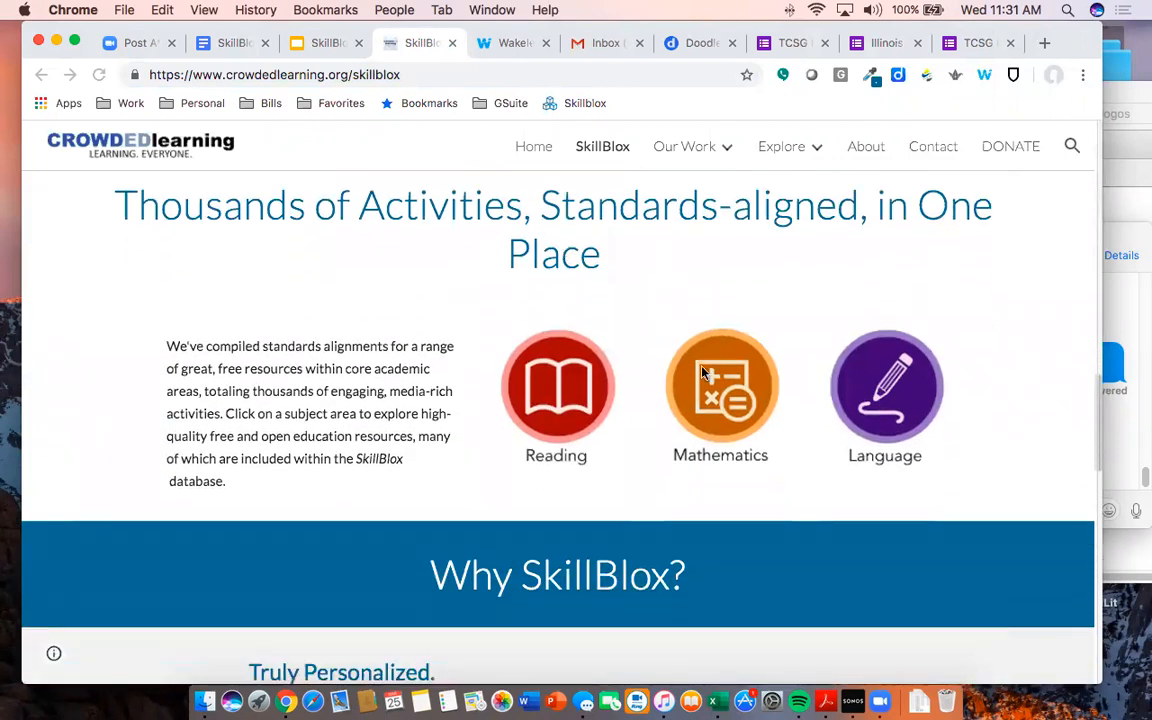
pyautogui.click(572, 412)
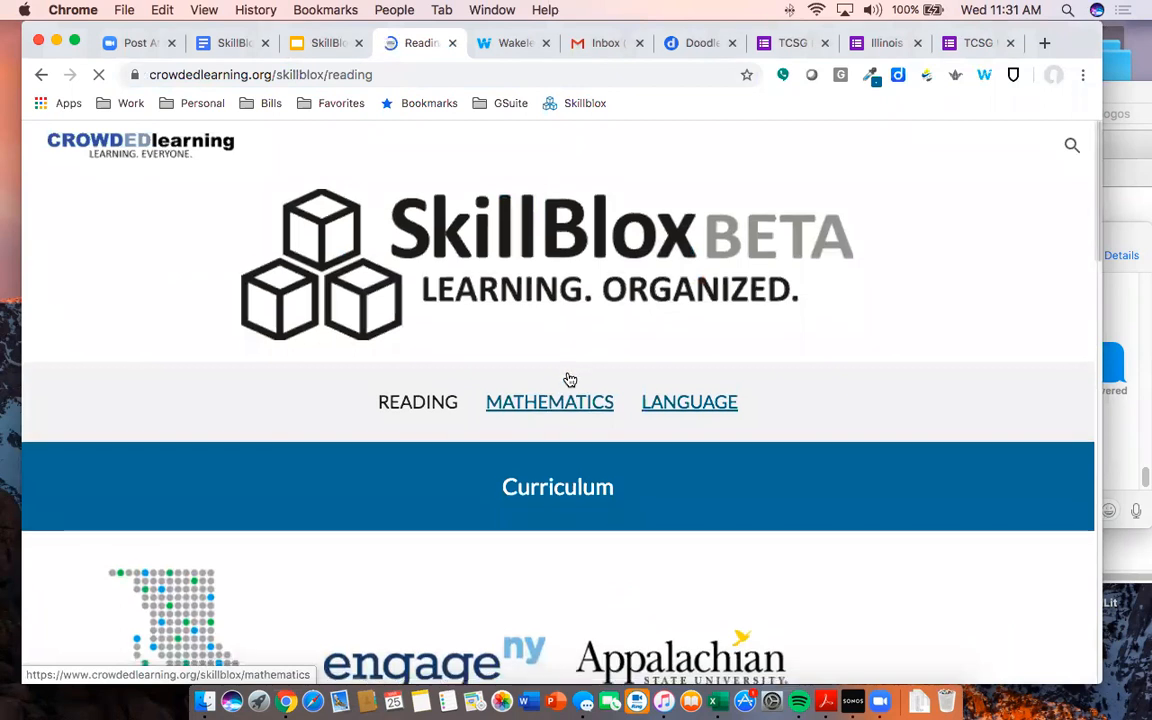
# - Browse the Reading curriculum and leveled reading resources, then return to the top
pyautogui.scroll(-6, 568, 380)
pyautogui.scroll(-2, 716, 381)
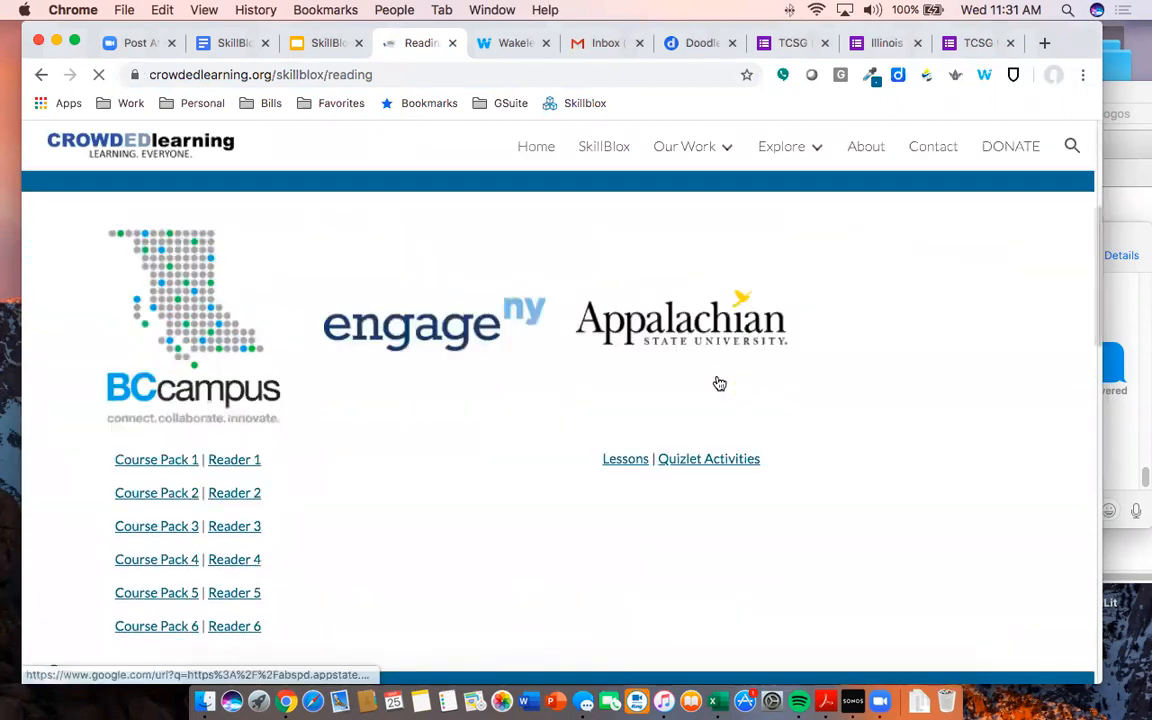
pyautogui.scroll(-8, 586, 380)
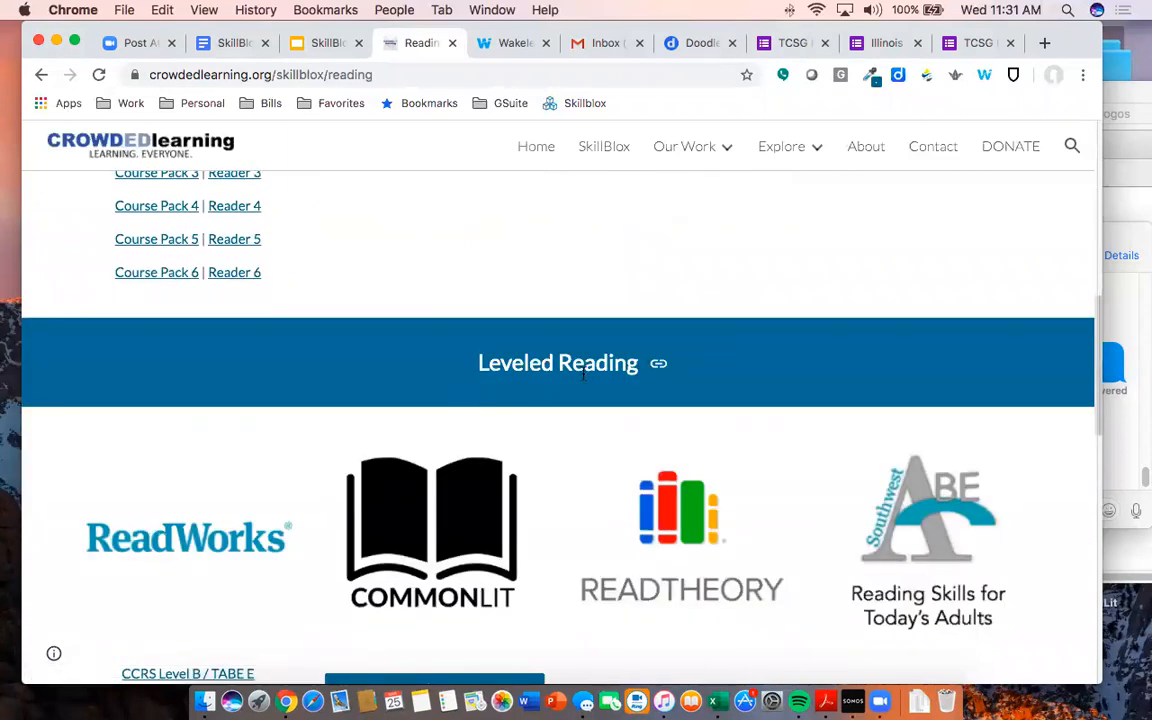
pyautogui.scroll(-5, 583, 373)
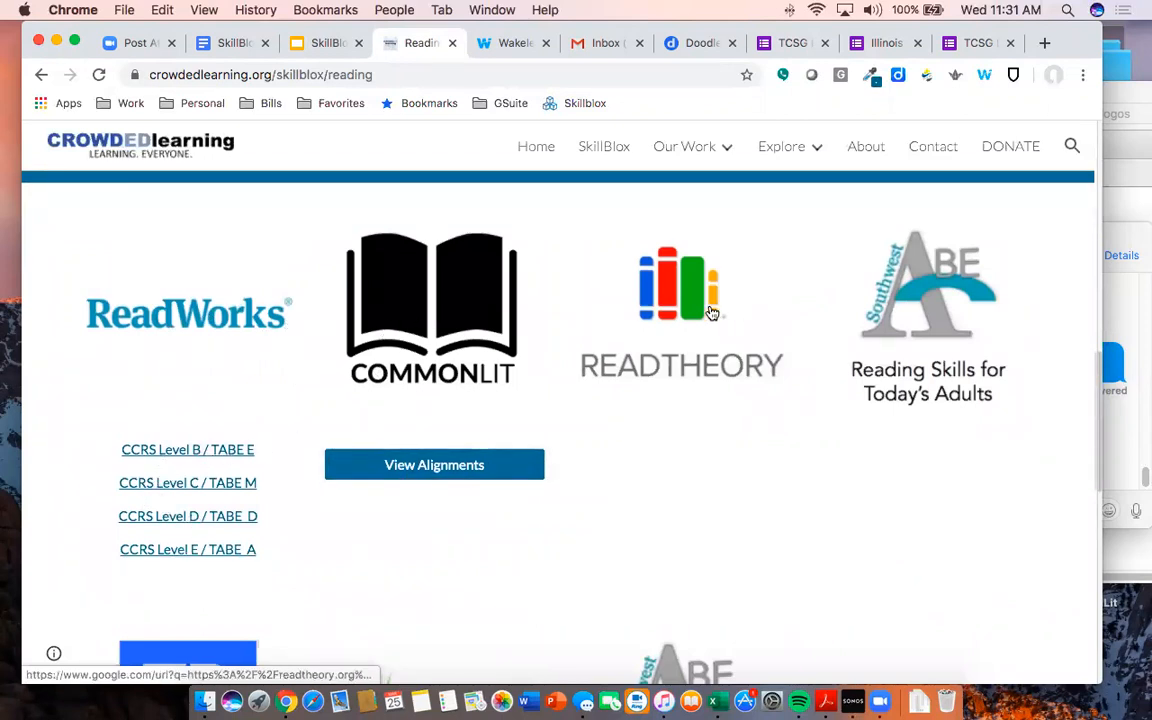
pyautogui.scroll(3, 703, 317)
pyautogui.scroll(3, 686, 500)
pyautogui.scroll(5, 682, 528)
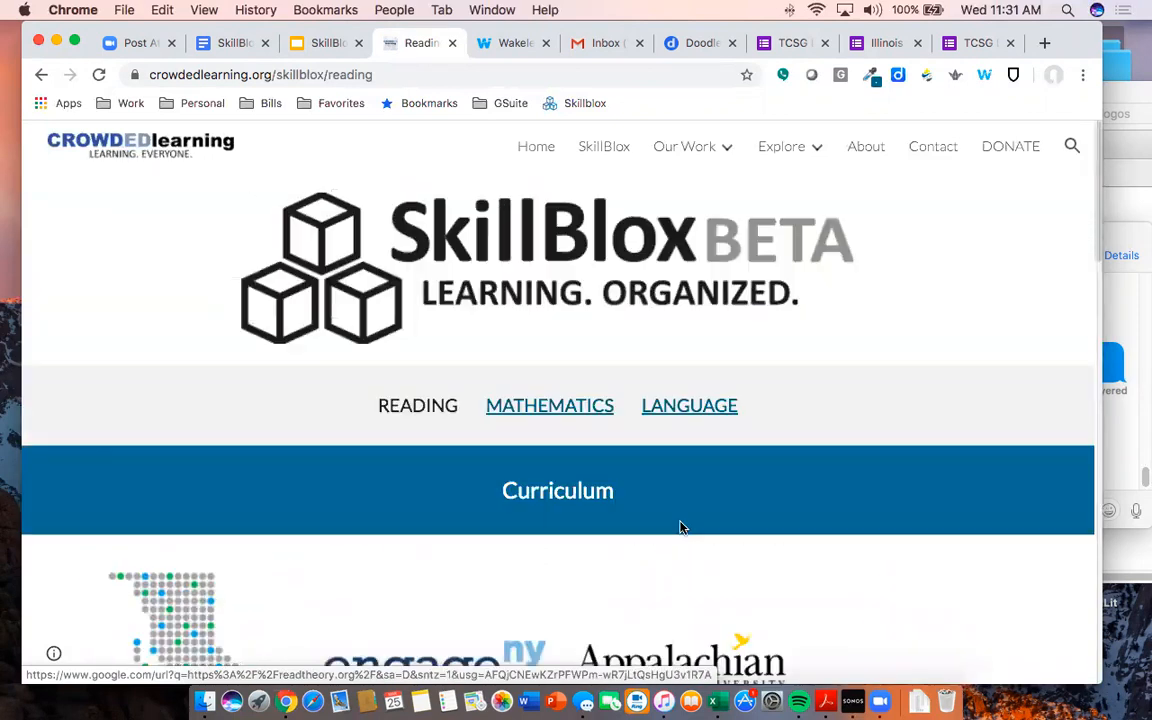
# - Switch to the Mathematics resources page and look through its sections
pyautogui.click(546, 408)
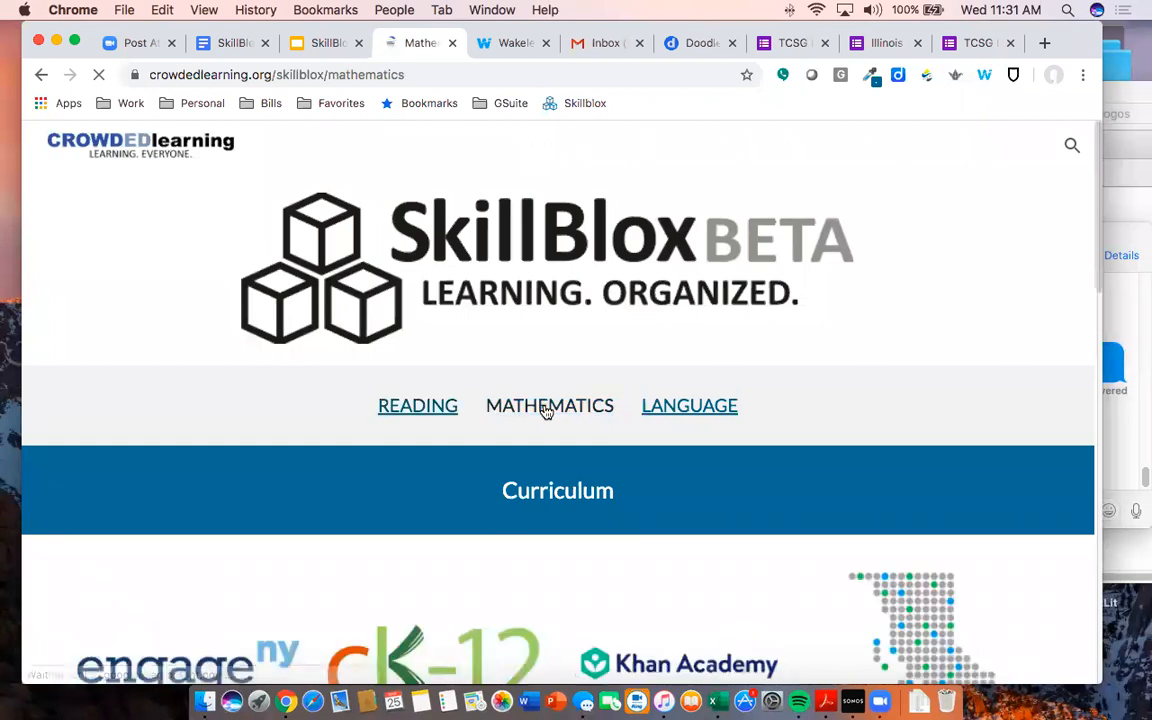
pyautogui.scroll(-3, 565, 393)
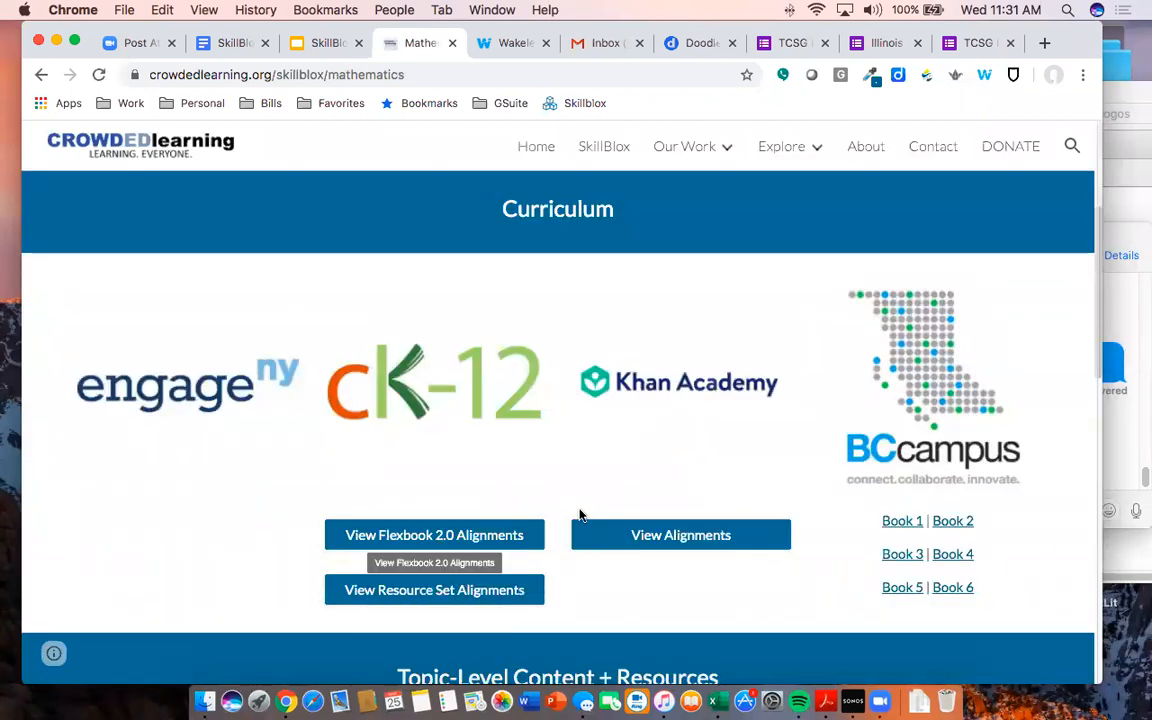
pyautogui.scroll(-4, 582, 518)
pyautogui.scroll(-2, 582, 518)
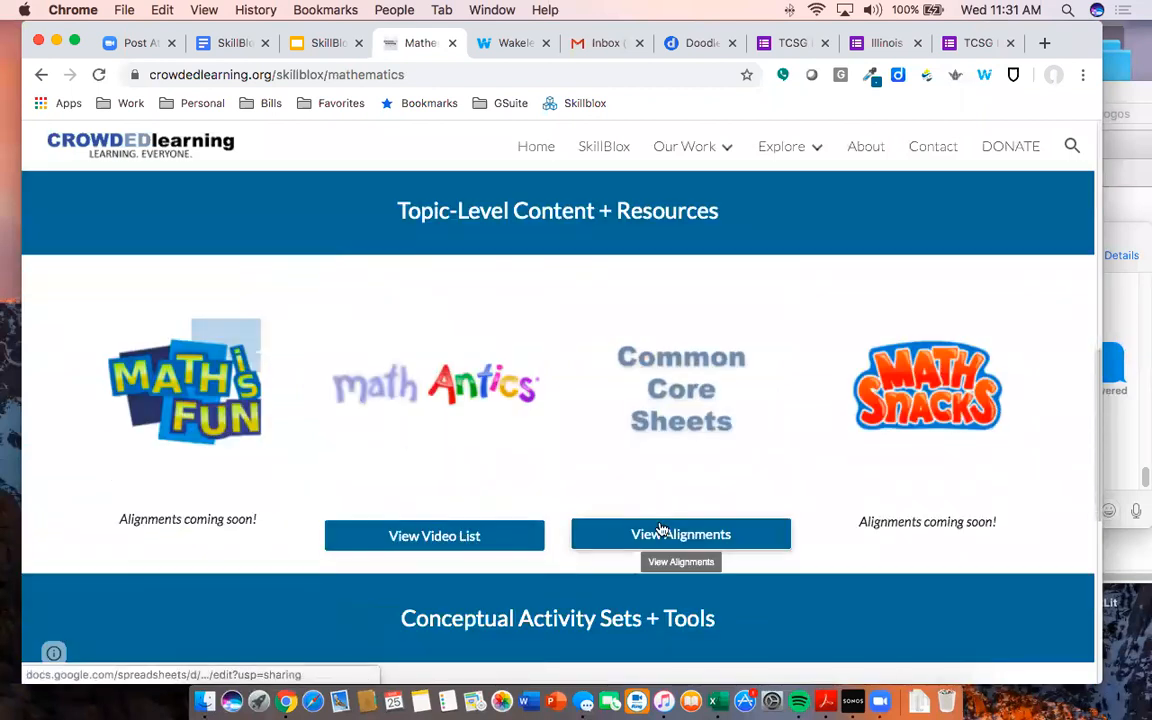
pyautogui.scroll(-3, 617, 460)
pyautogui.scroll(-3, 617, 460)
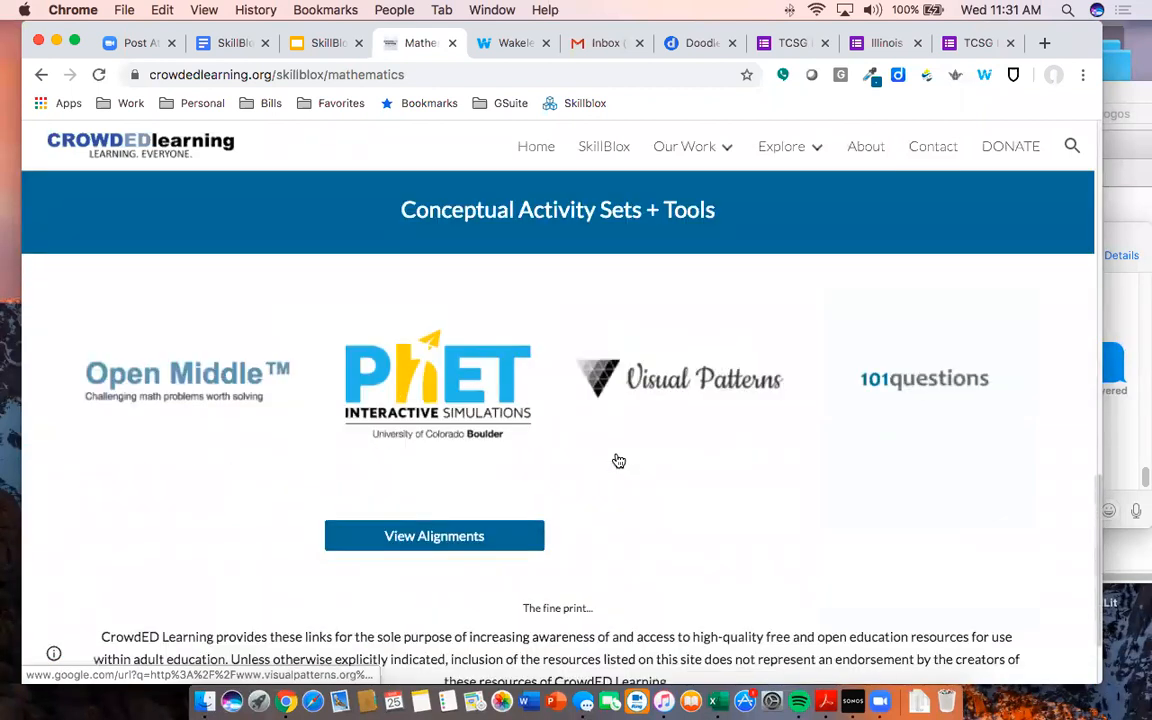
pyautogui.scroll(10, 617, 462)
pyautogui.scroll(3, 617, 464)
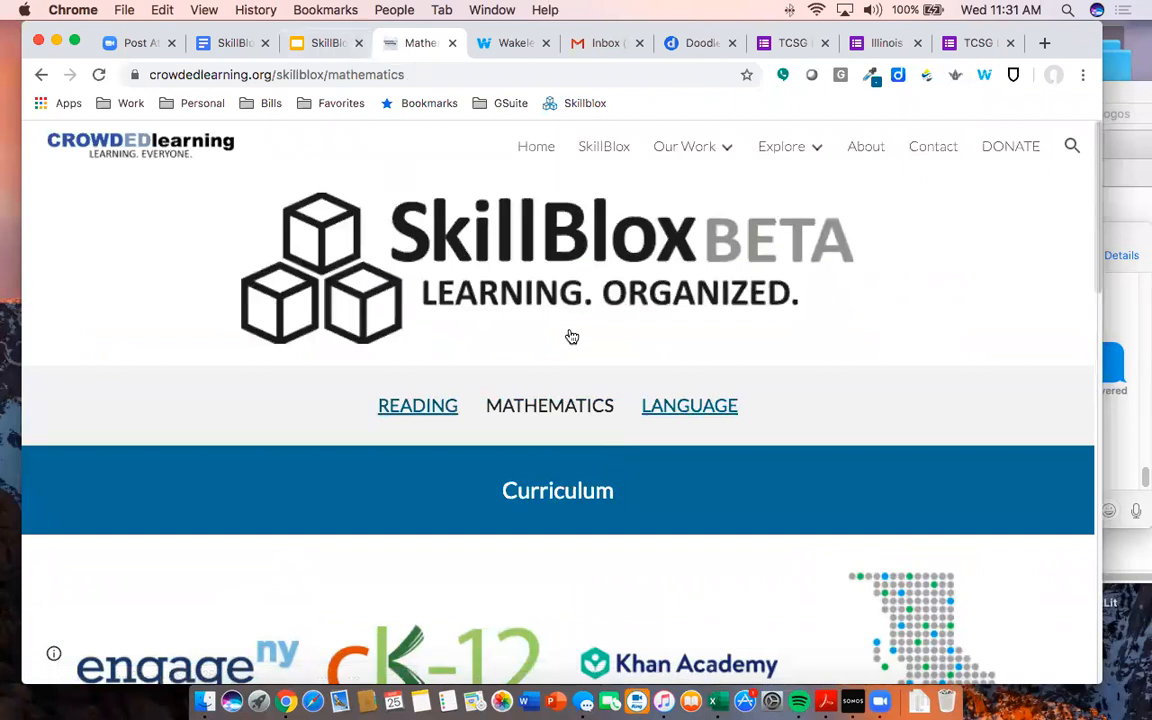
# - Return to the main SkillBlox page and launch the SkillBlox app
pyautogui.click(610, 148)
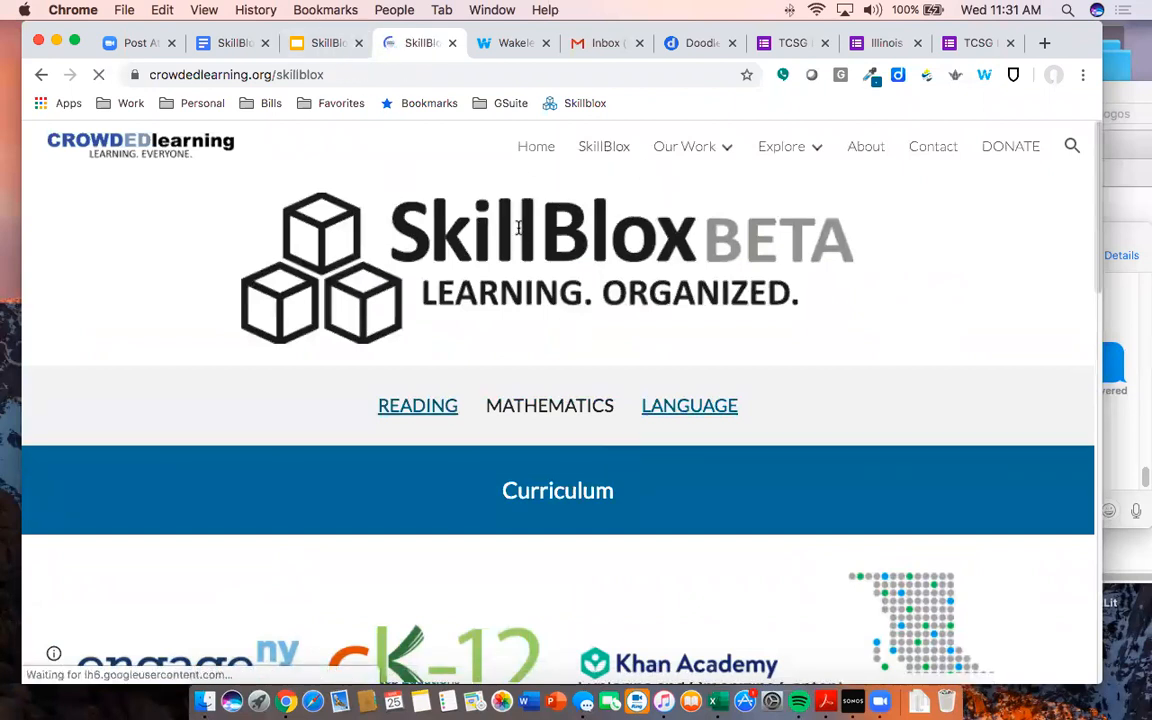
pyautogui.scroll(-10, 538, 252)
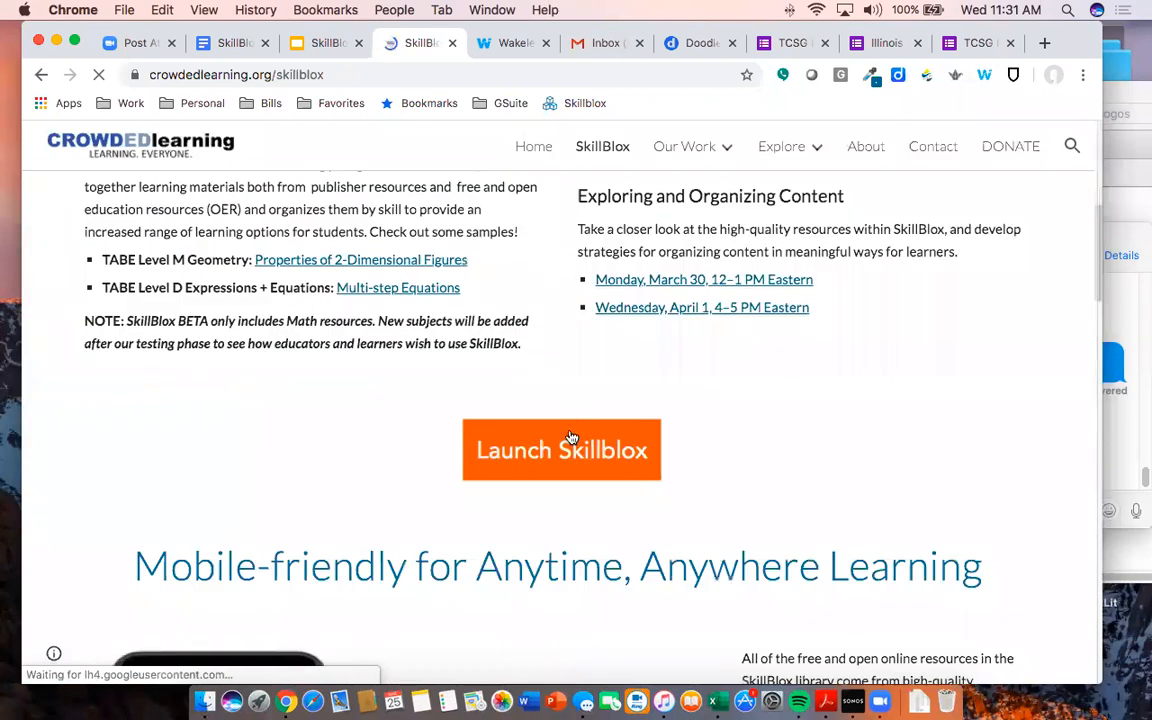
pyautogui.click(562, 452)
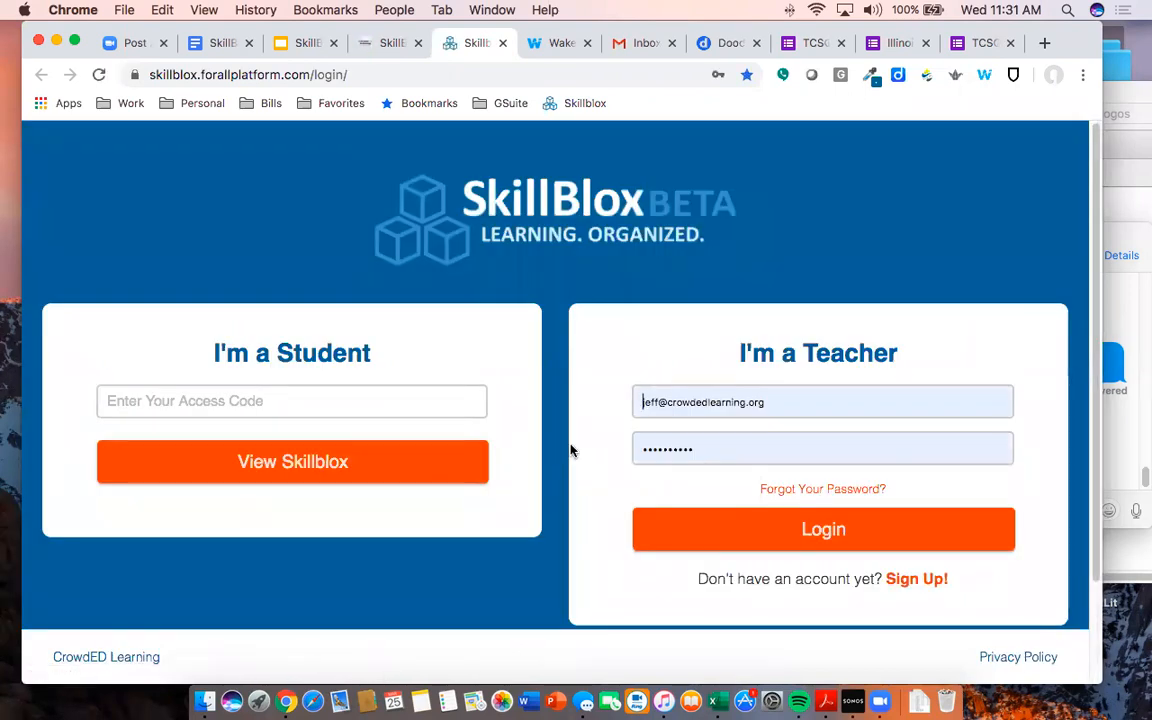
# - Clear the autofilled teacher email and password on the login page
pyautogui.click(810, 402)
pyautogui.press('super+a')
pyautogui.press('BackSpace')
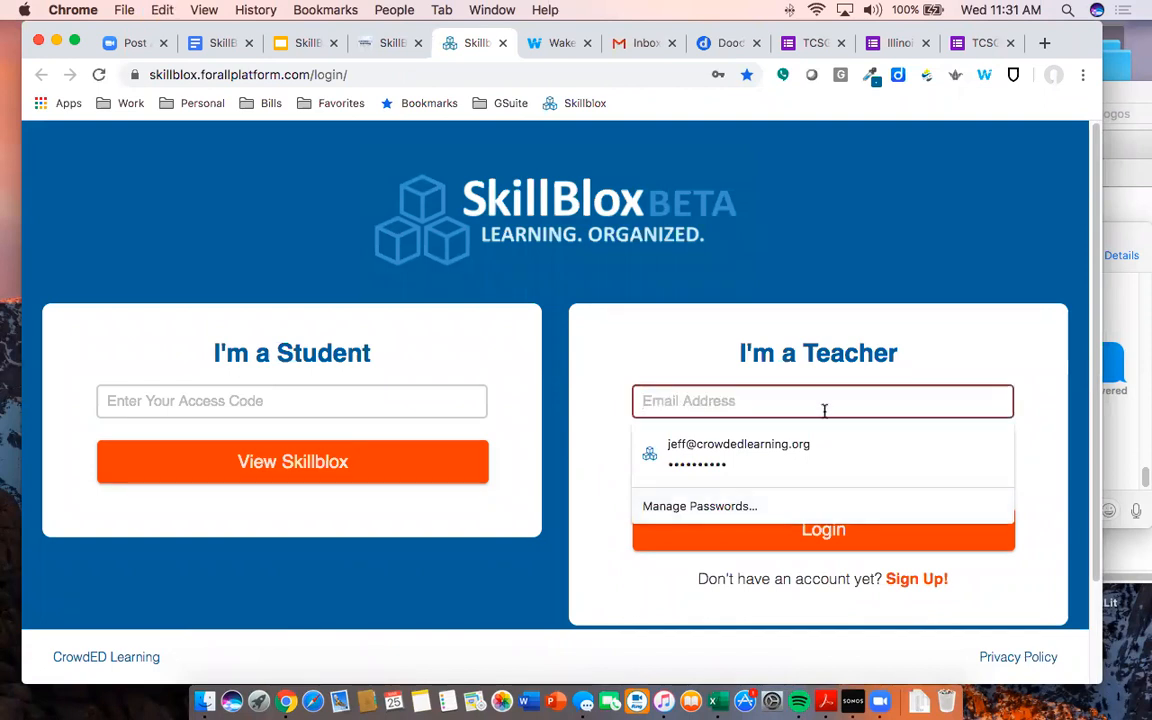
pyautogui.click(1047, 451)
pyautogui.click(864, 450)
pyautogui.press('super+a')
pyautogui.press('BackSpace')
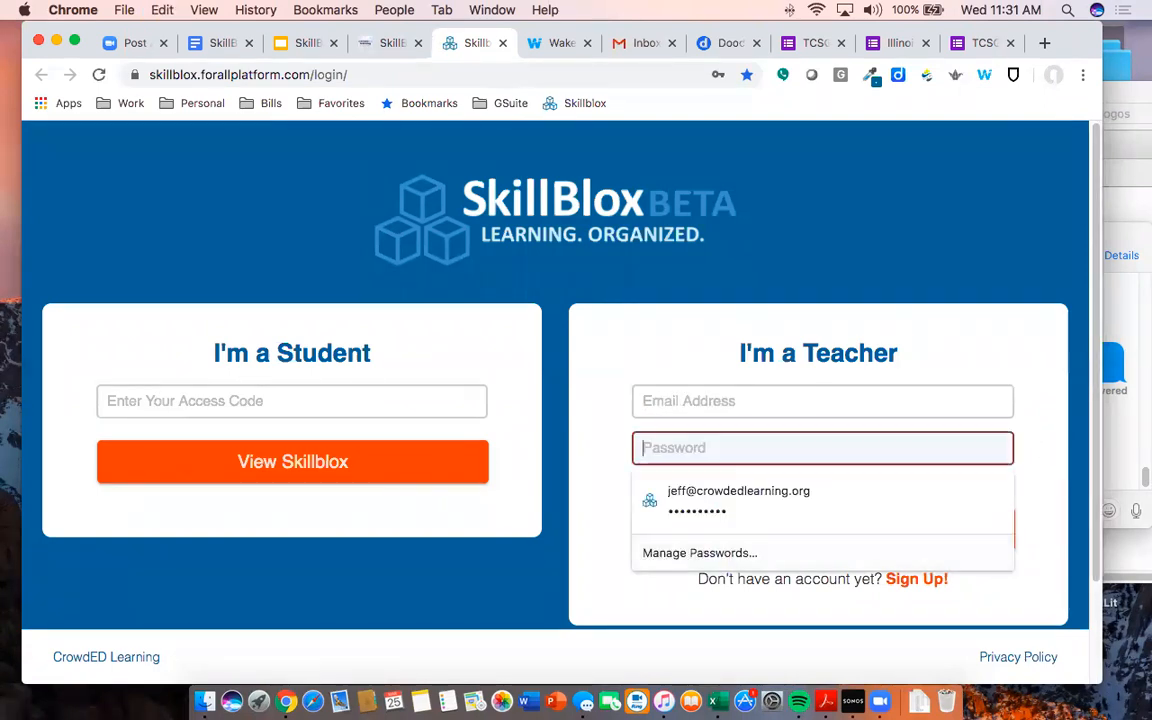
pyautogui.click(1052, 420)
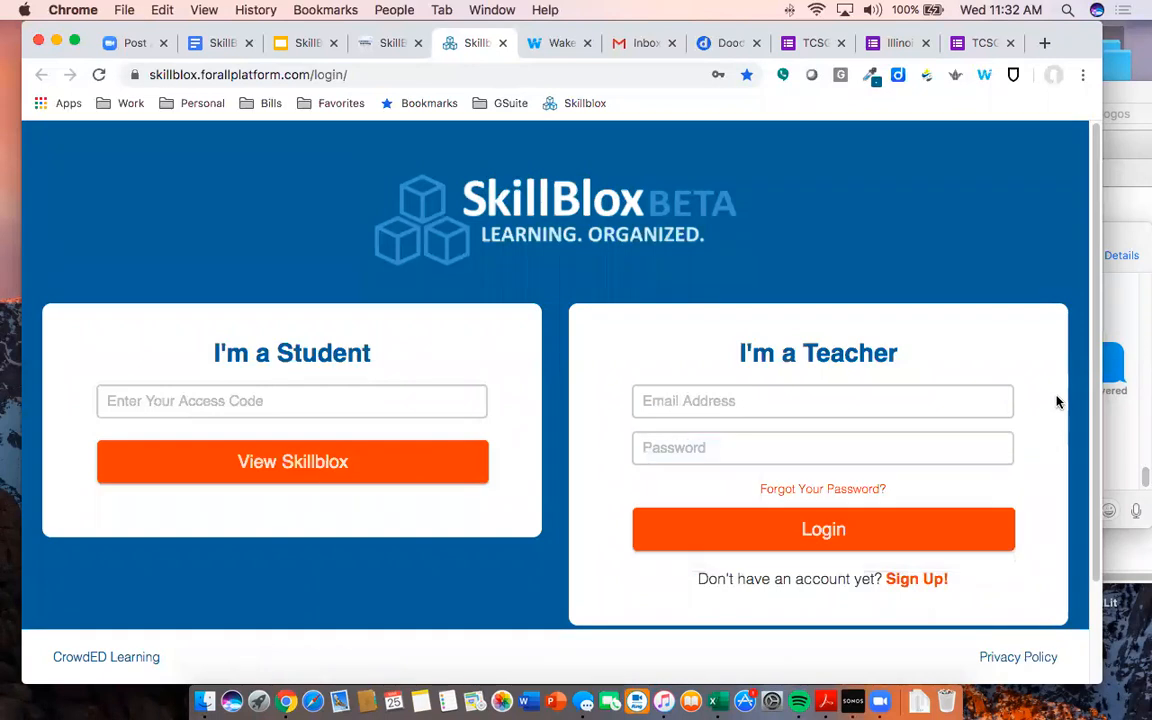
# - Log out of the teacher account from the account menu
pyautogui.click(913, 581)
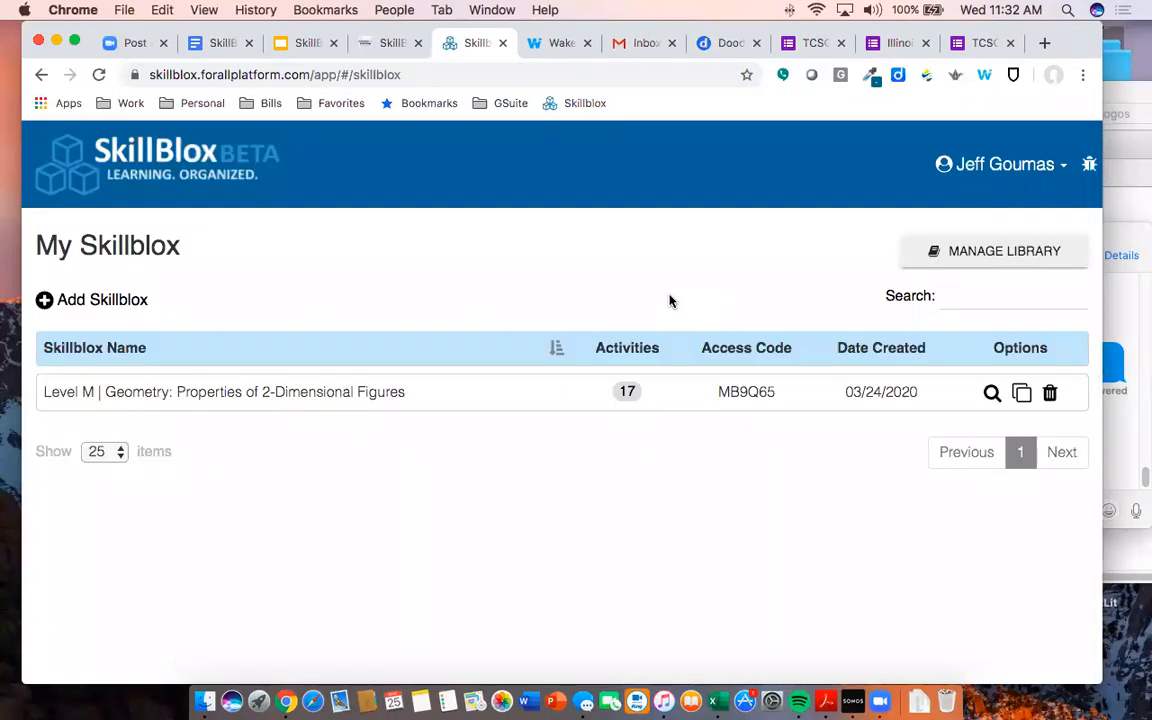
pyautogui.click(1060, 164)
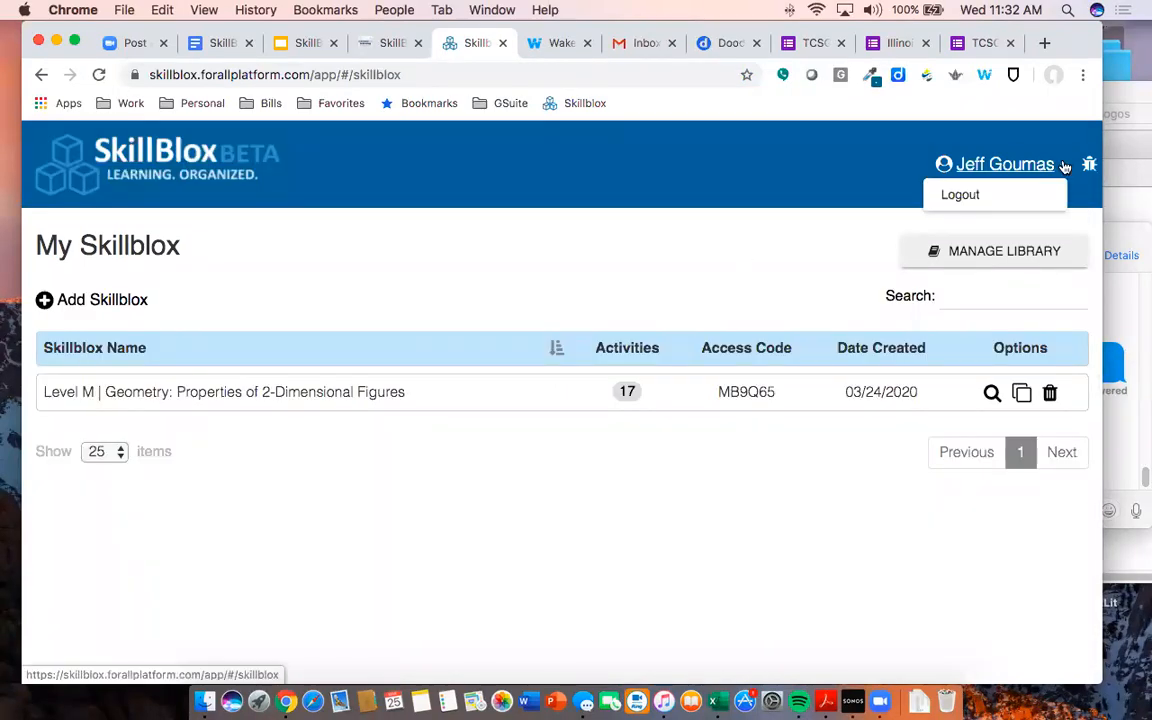
pyautogui.click(1026, 197)
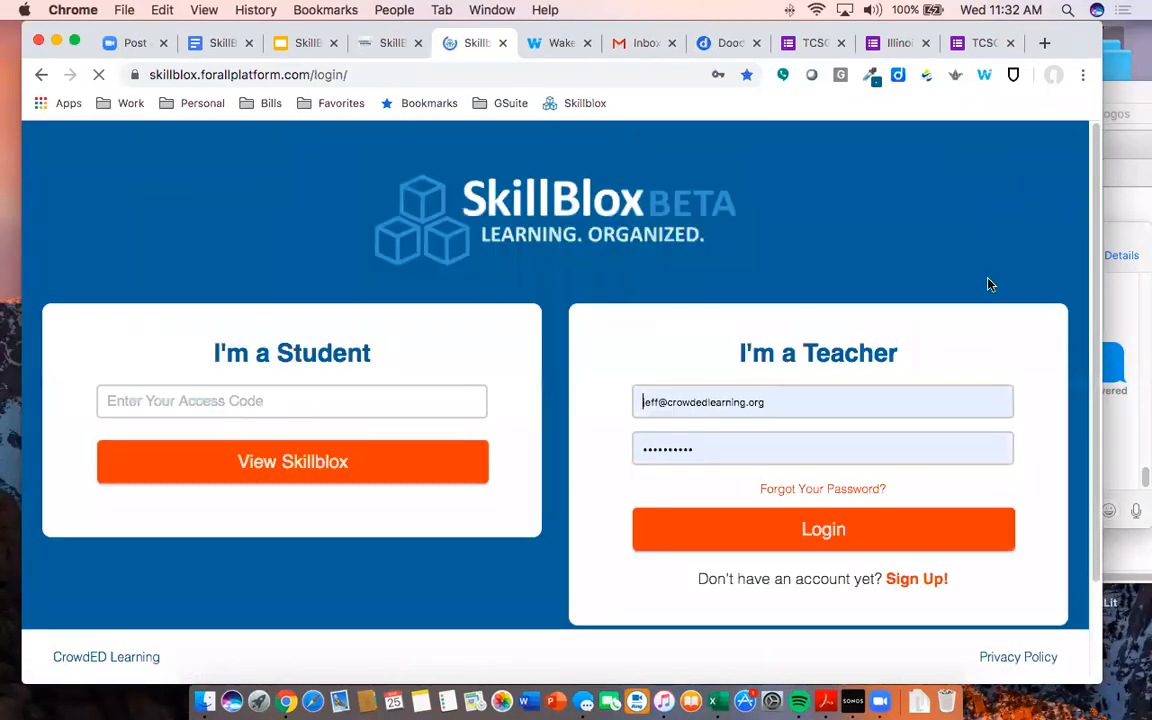
# - Empty the autofilled email and password fields on the login page again
pyautogui.click(889, 403)
pyautogui.press('super+a')
pyautogui.press('BackSpace')
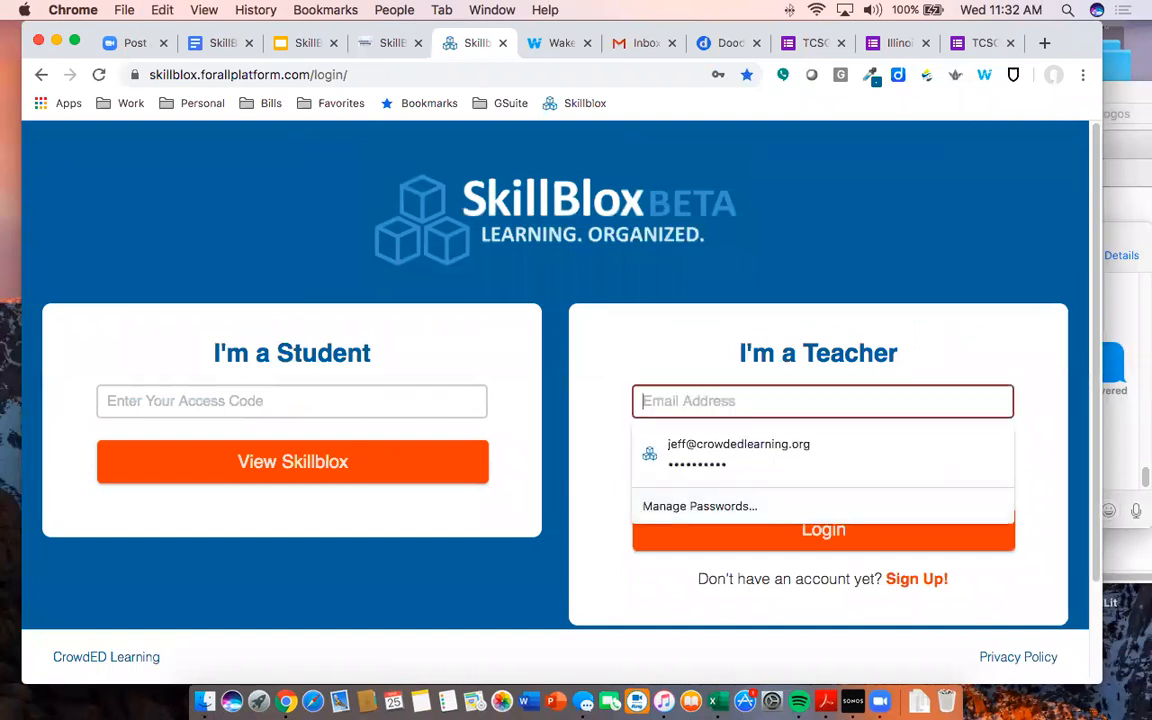
pyautogui.press('Tab')
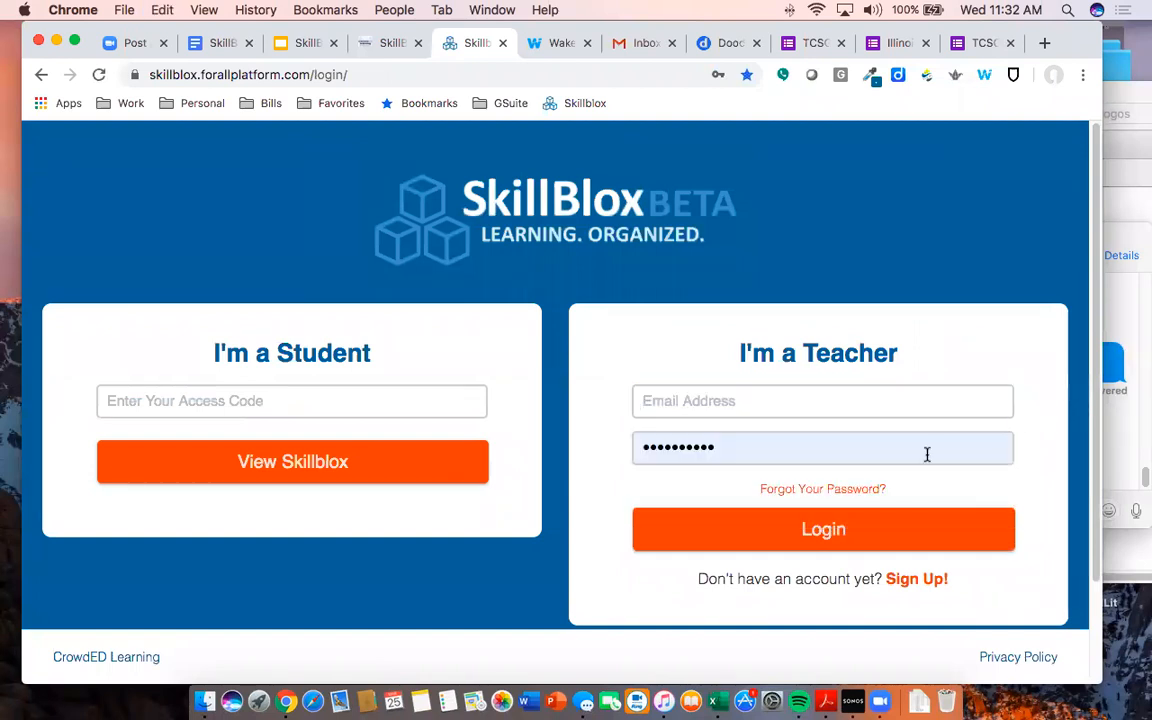
pyautogui.click(907, 458)
pyautogui.press('Escape')
pyautogui.press('super+a')
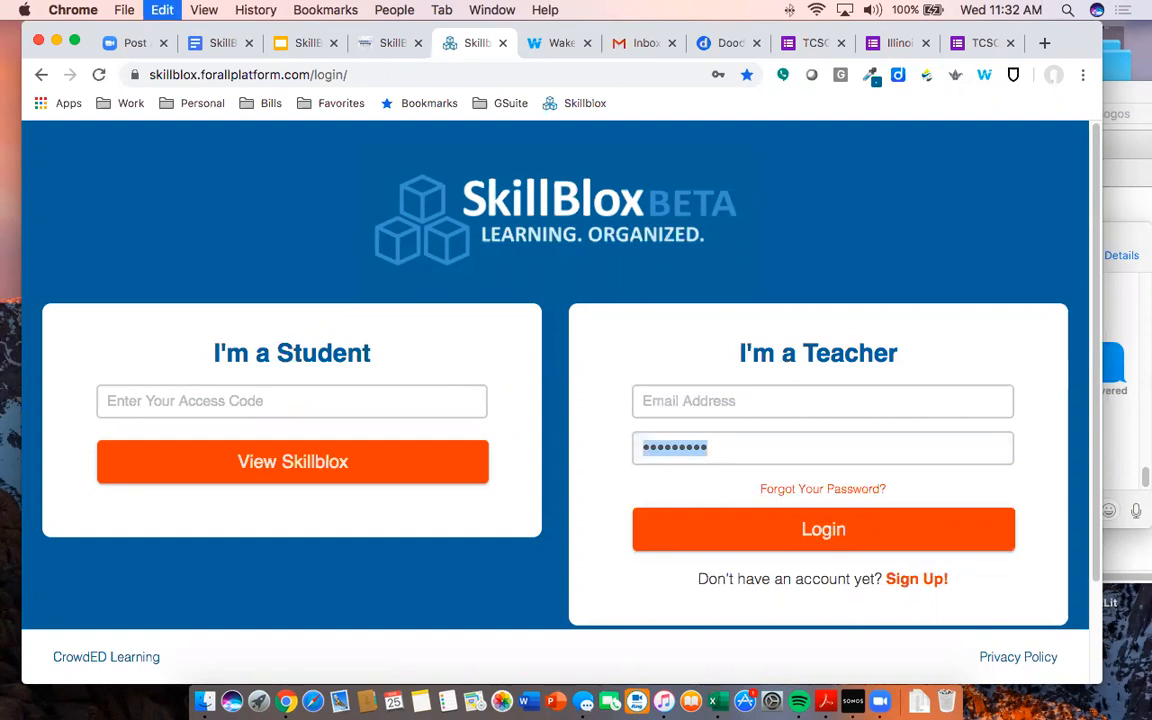
pyautogui.press('BackSpace')
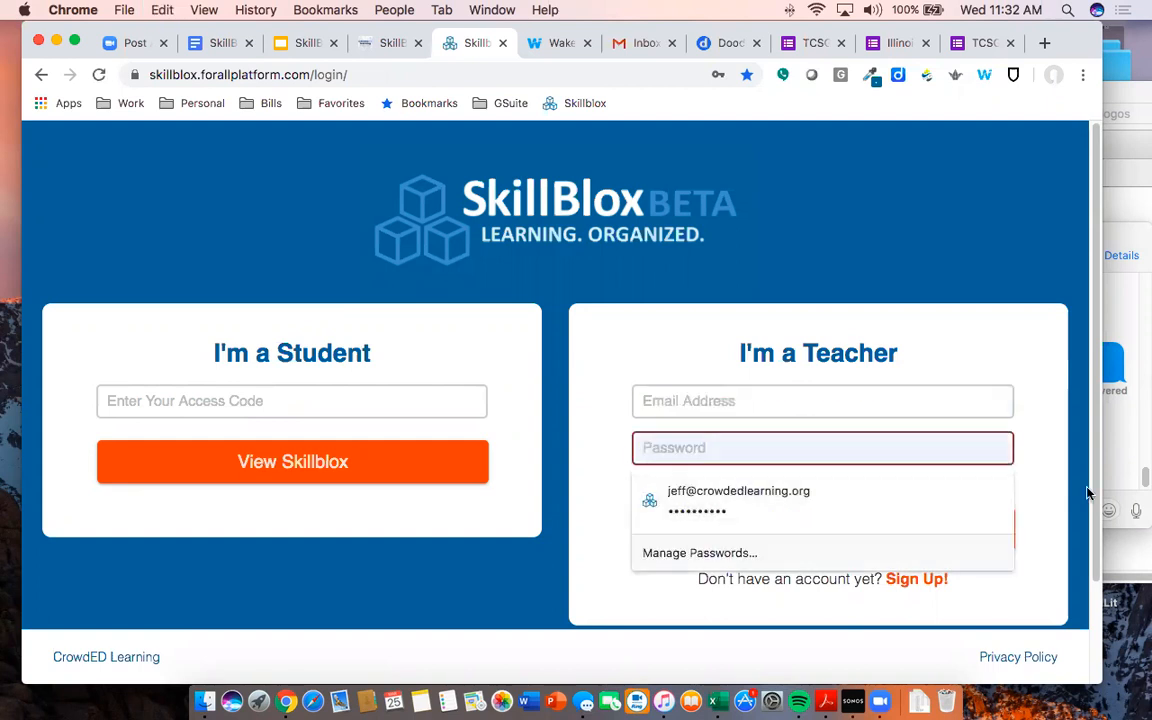
pyautogui.press('Escape')
# - On the teacher sign-up form, enter the first name, last name, email and password
pyautogui.click(916, 580)
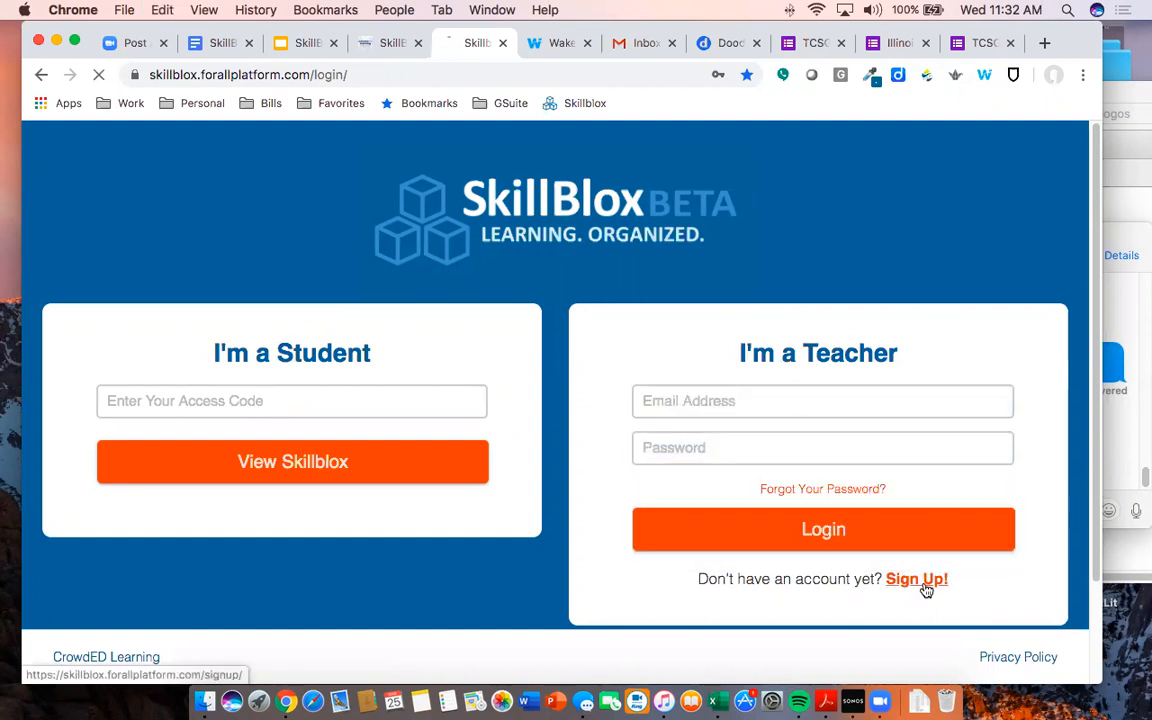
pyautogui.scroll(-3, 515, 300)
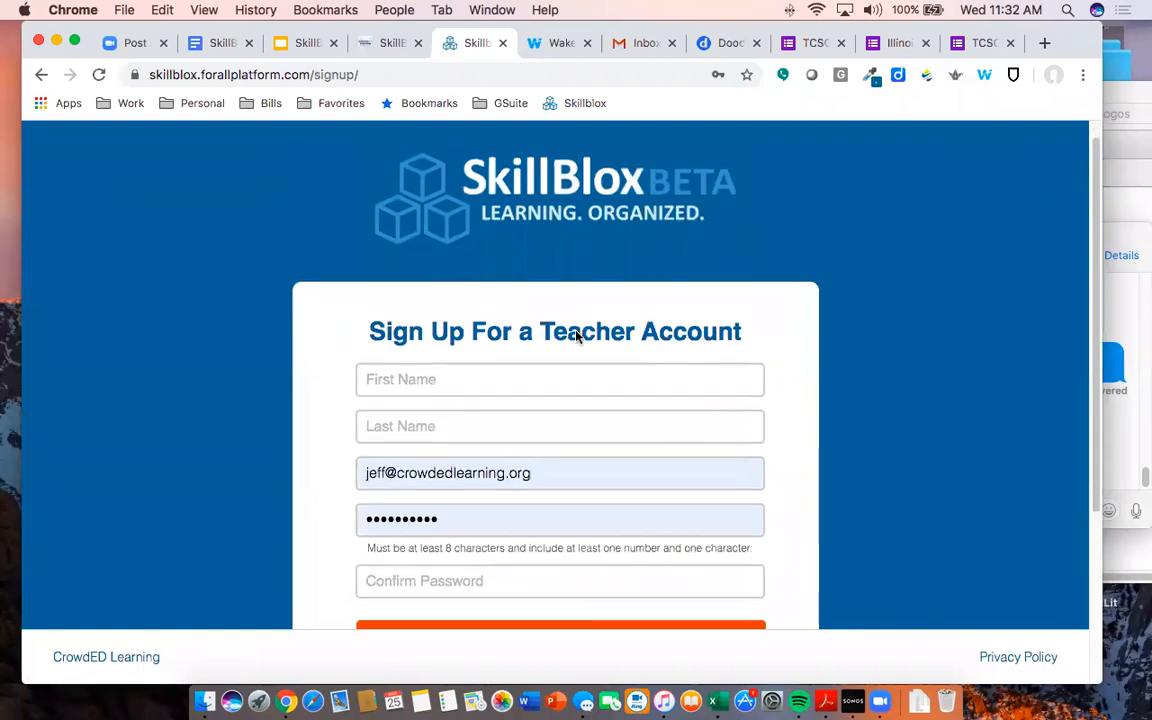
pyautogui.click(514, 298)
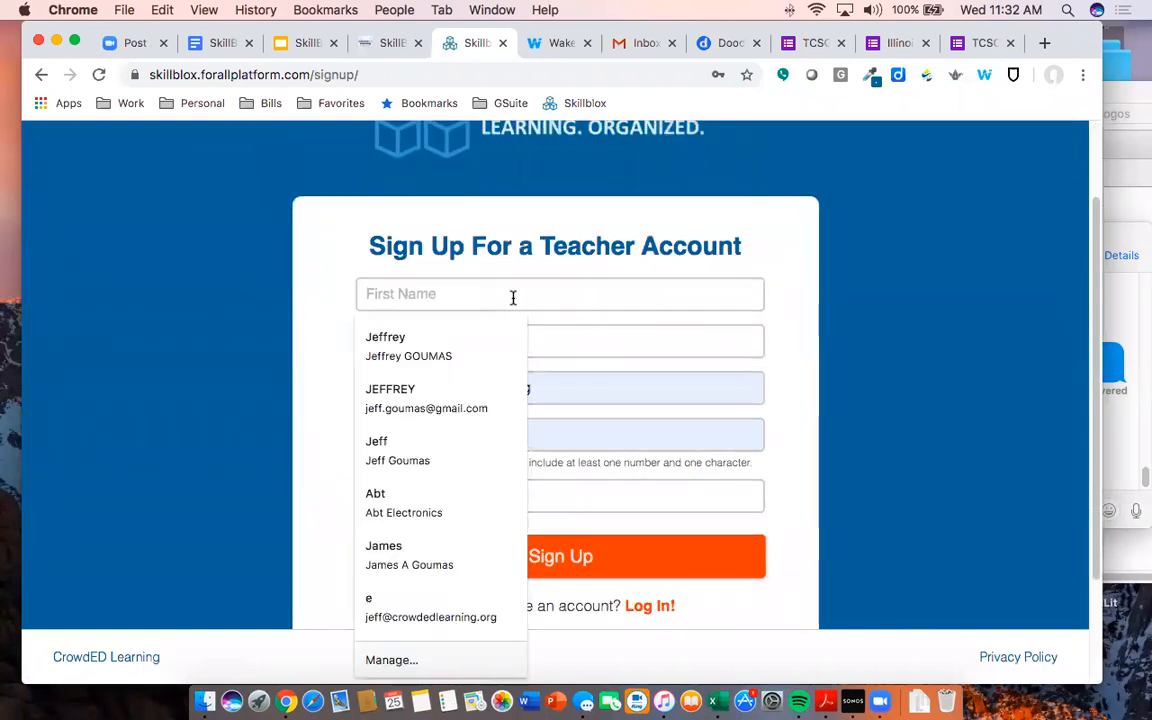
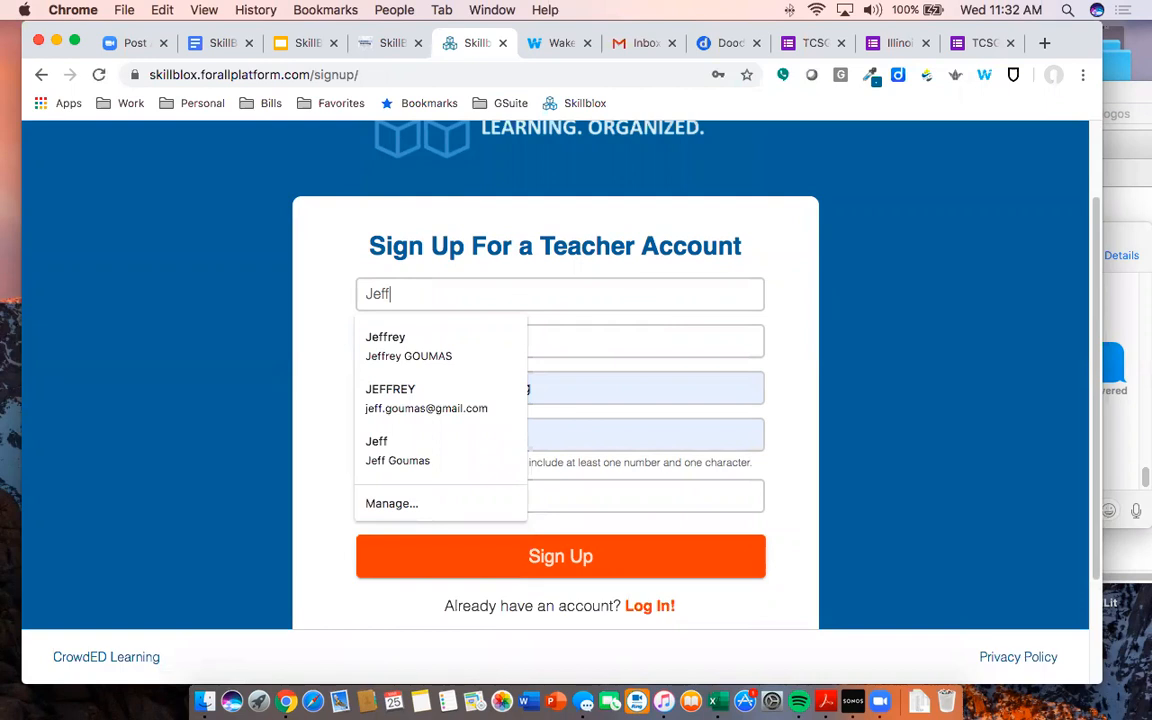
pyautogui.press('Tab')
pyautogui.press('Tab')
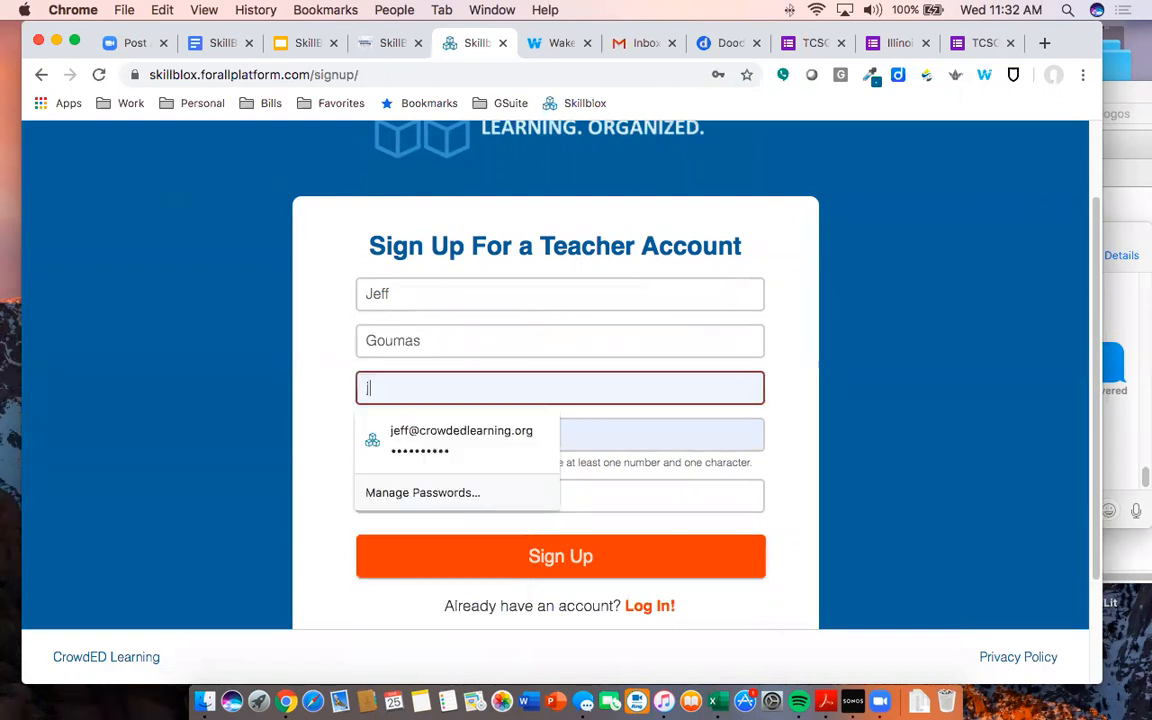
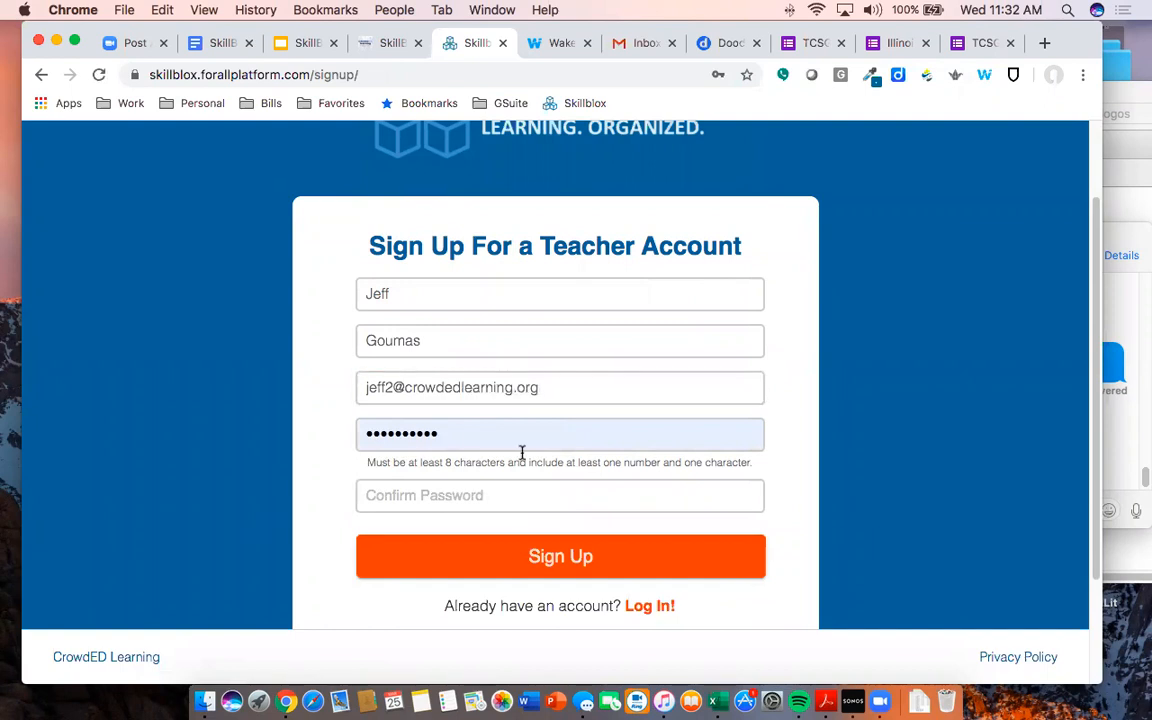
pyautogui.click(534, 502)
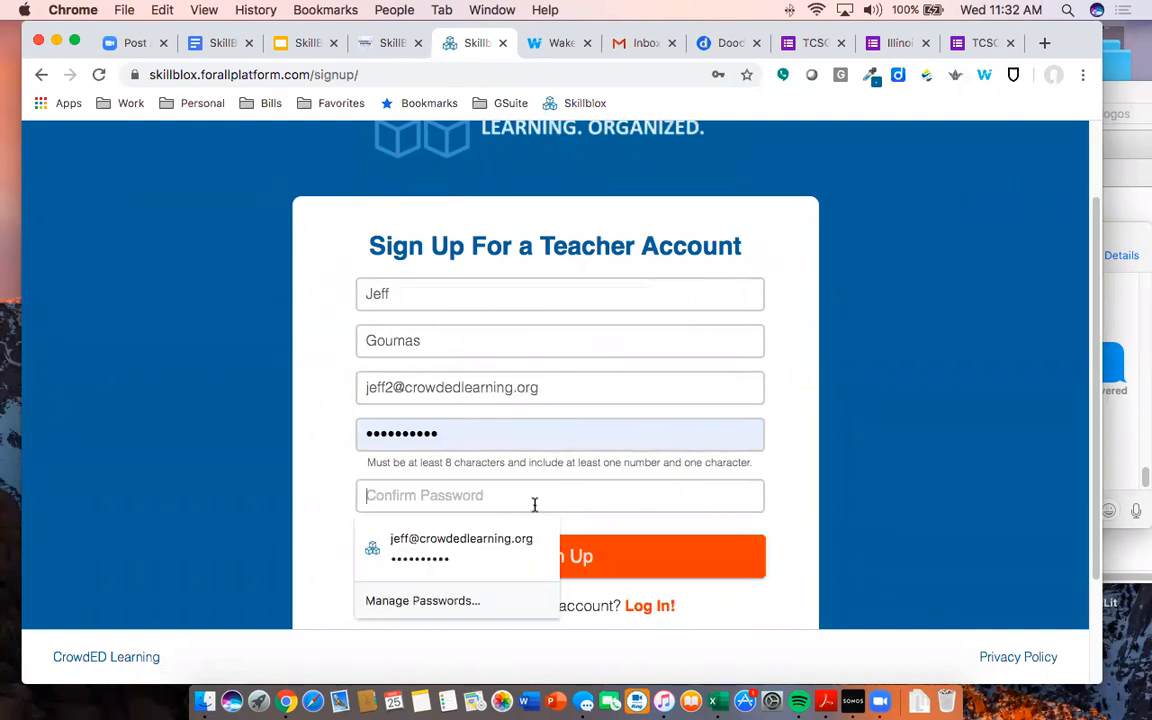
pyautogui.write('•••••••••')
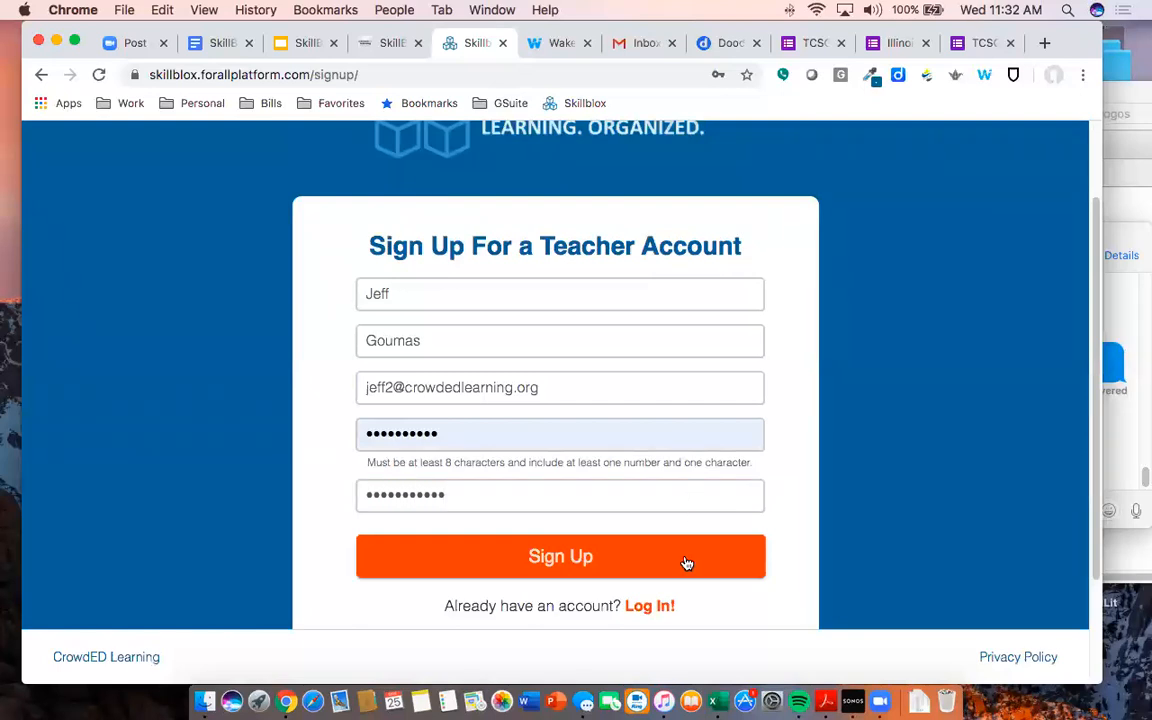
# - Submit, then fix the password mismatch by re-entering the password and resubmit
pyautogui.click(563, 566)
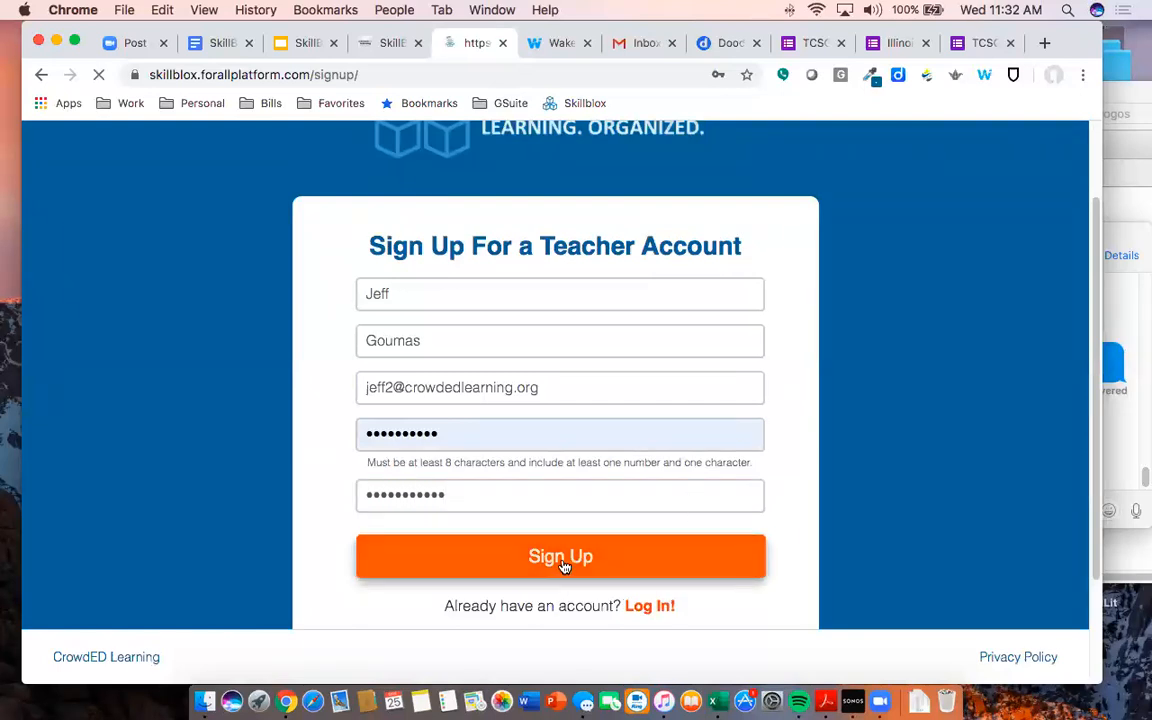
pyautogui.scroll(-3, 550, 547)
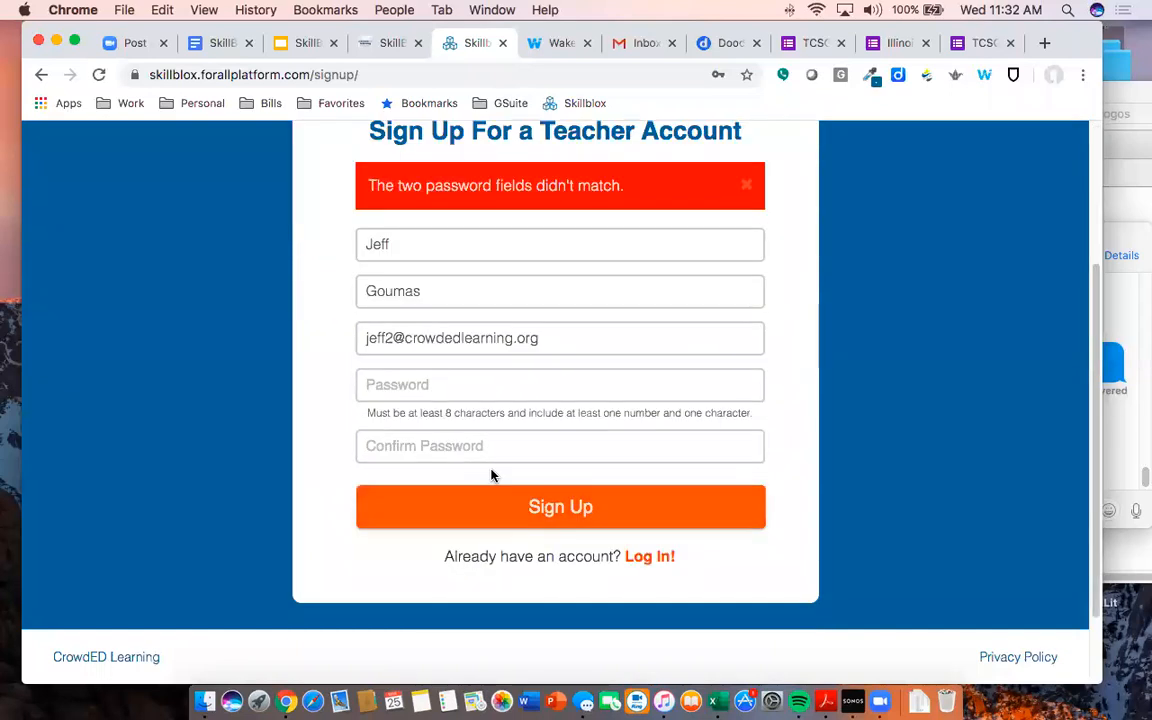
pyautogui.click(463, 384)
pyautogui.write('•')
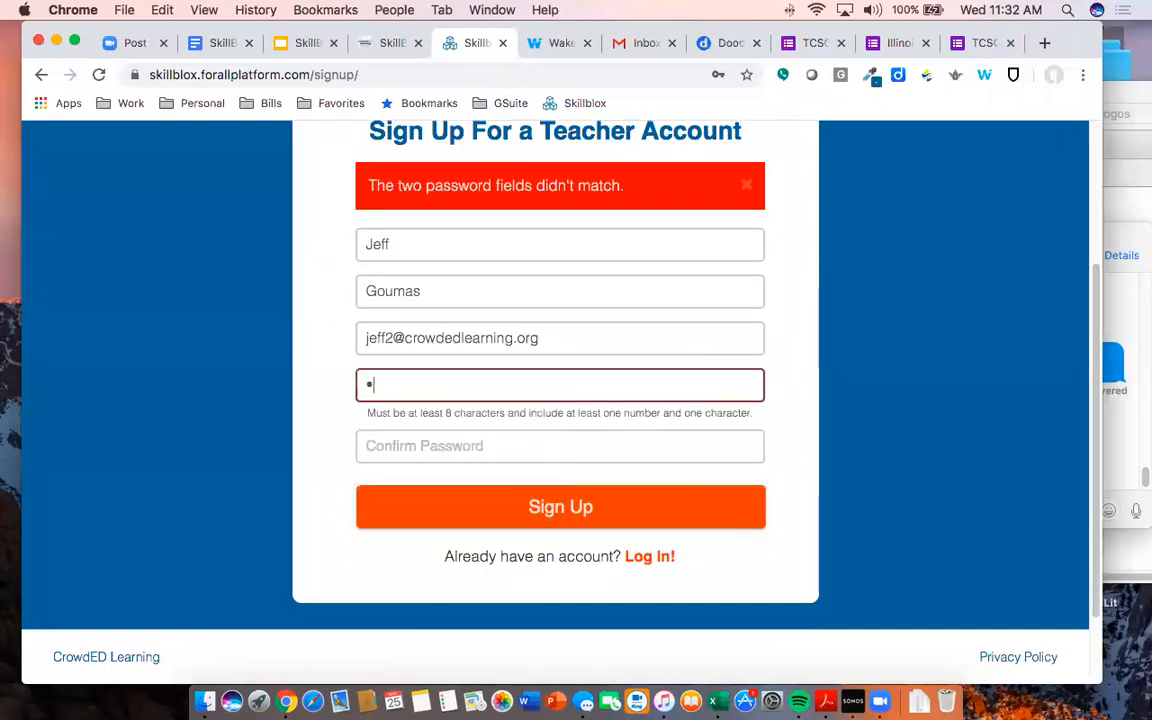
pyautogui.write('•••••••••')
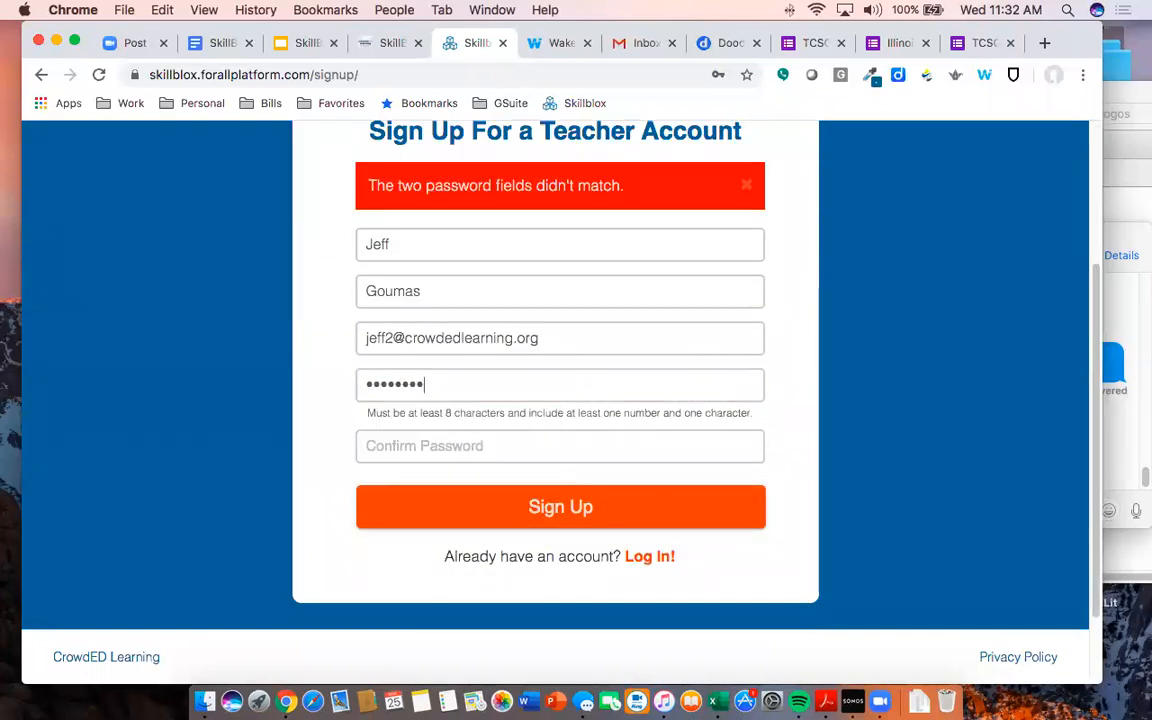
pyautogui.press('super+a')
pyautogui.write('••••••••••••••••')
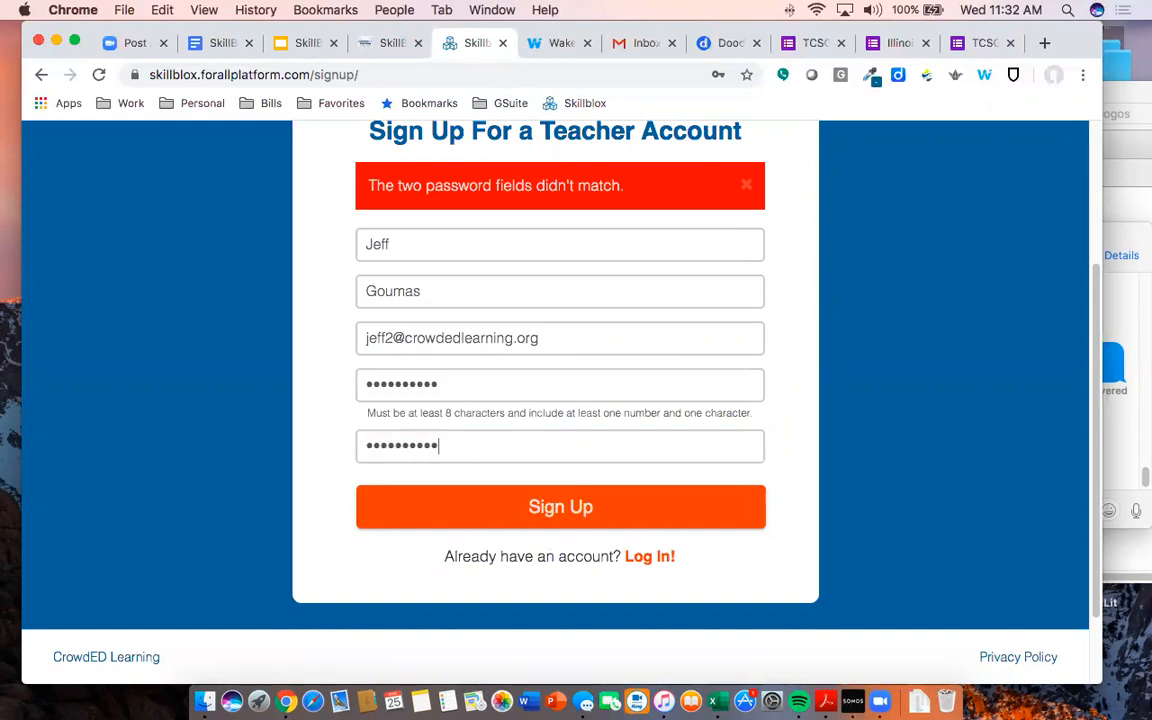
pyautogui.click(521, 515)
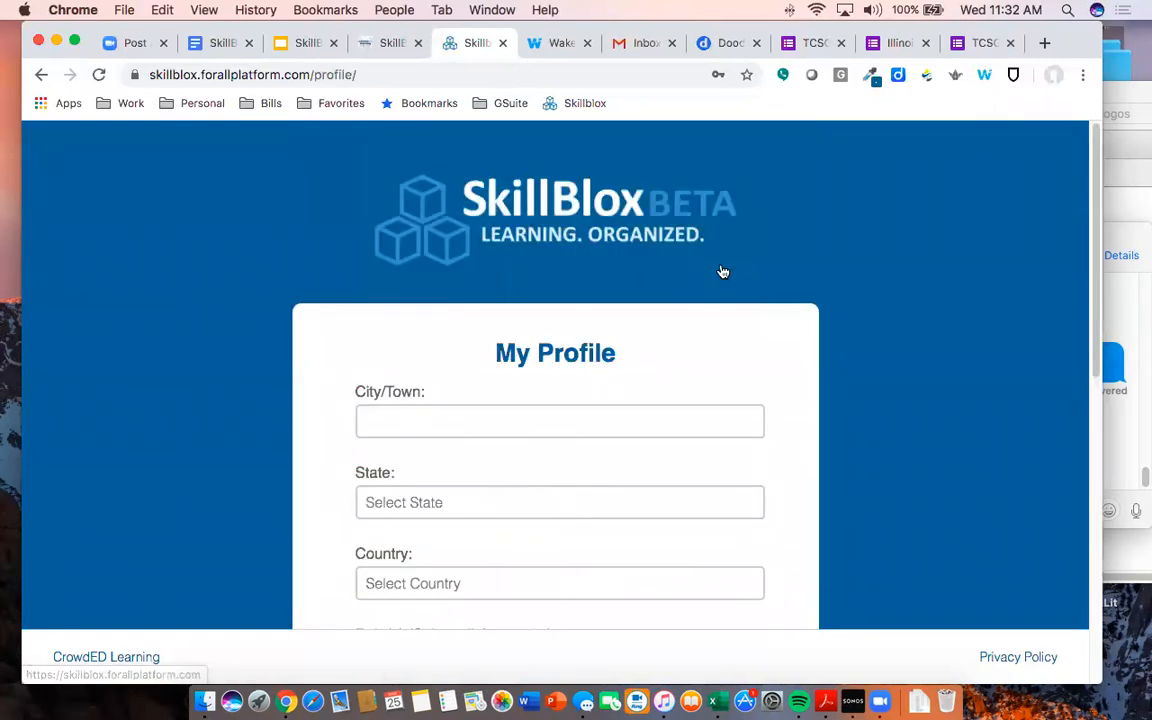
# - Set the profile location to Chicago, Illinois, United States of America
pyautogui.scroll(-2, 746, 303)
pyautogui.scroll(-2, 746, 306)
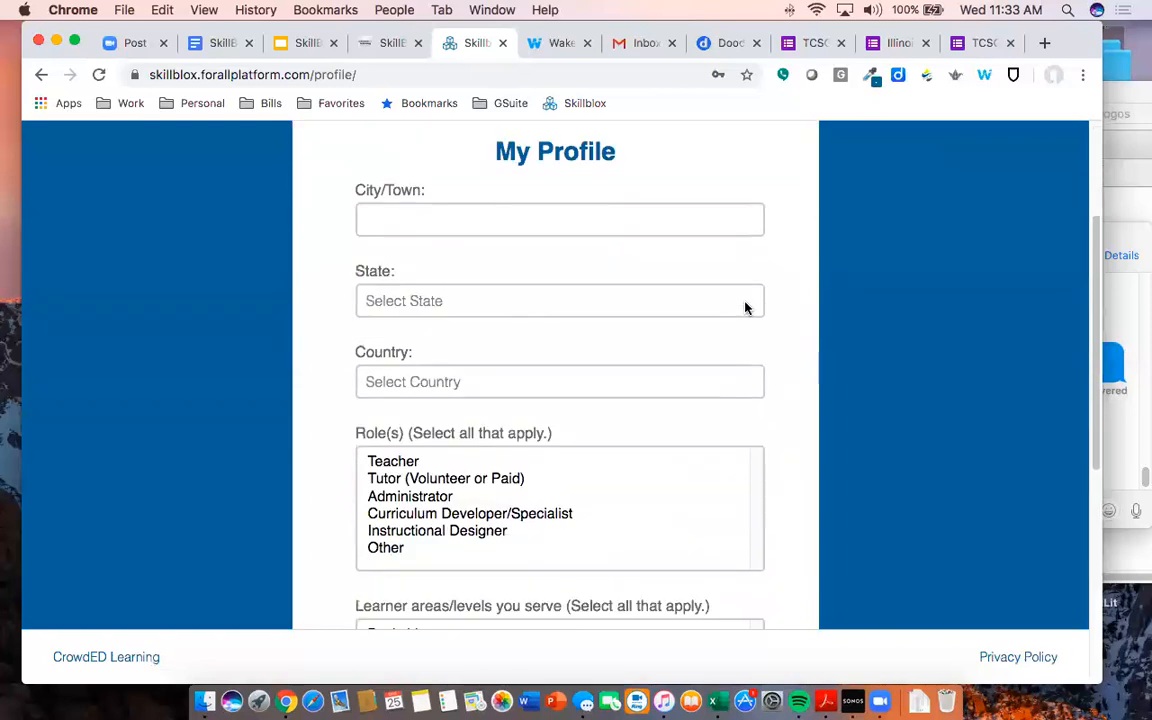
pyautogui.scroll(-2, 745, 310)
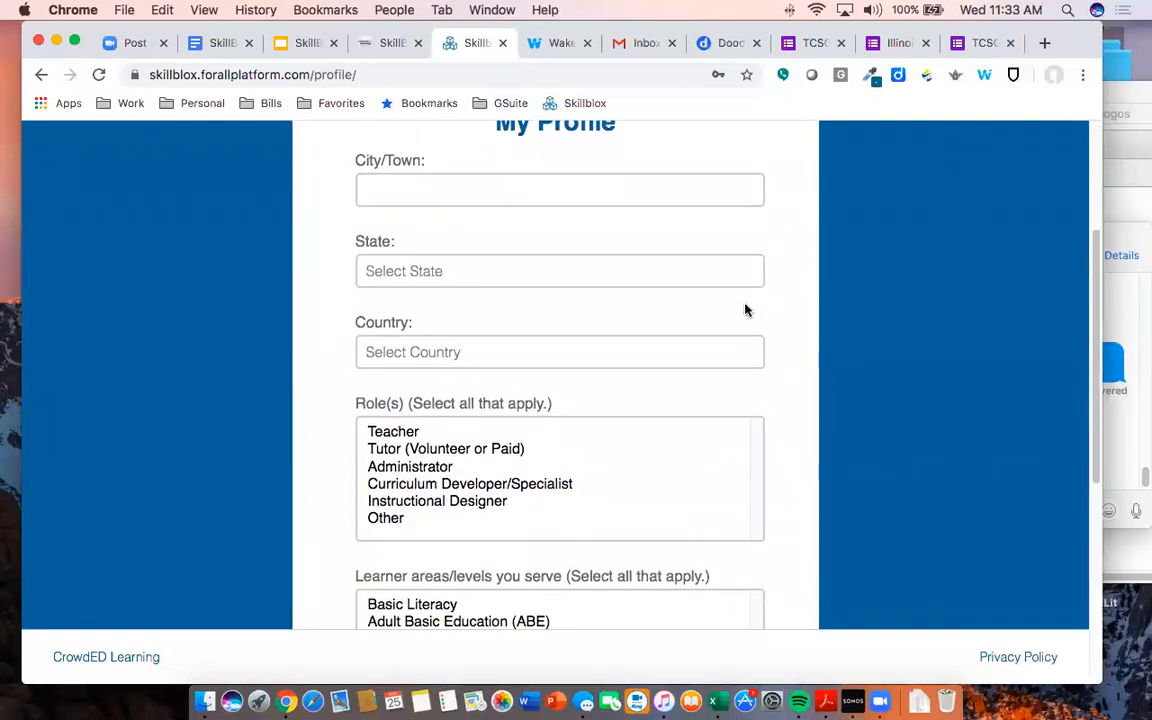
pyautogui.scroll(-4, 745, 310)
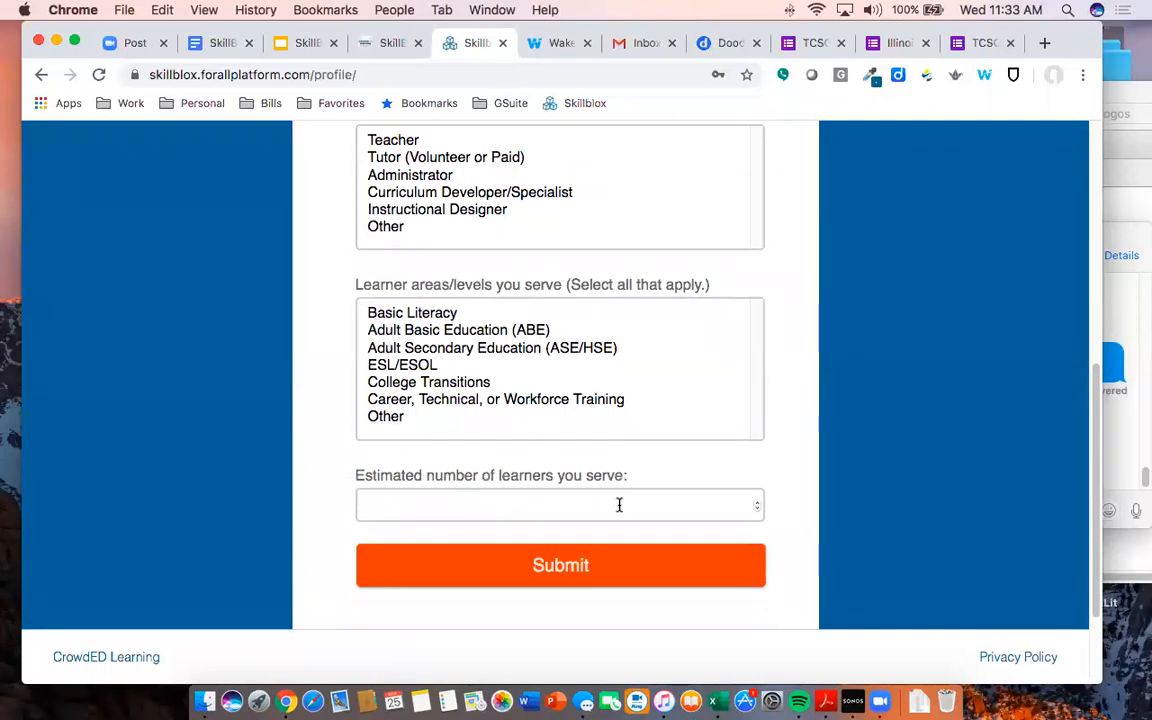
pyautogui.scroll(-3, 640, 470)
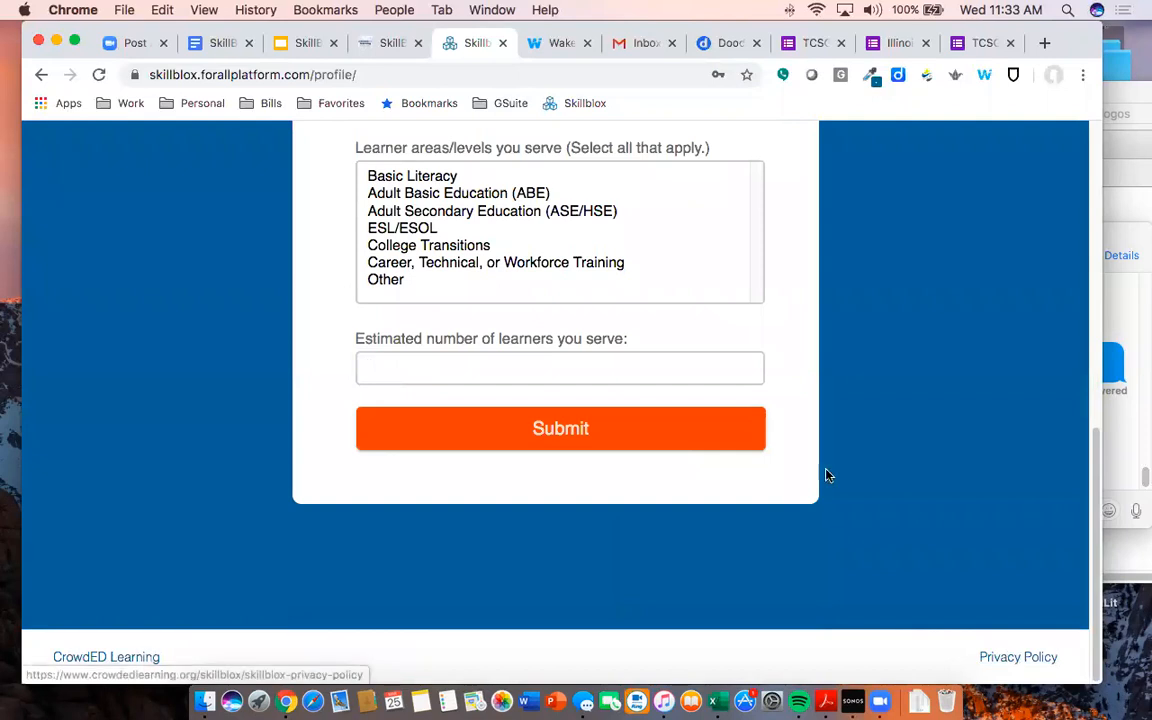
pyautogui.scroll(10, 599, 334)
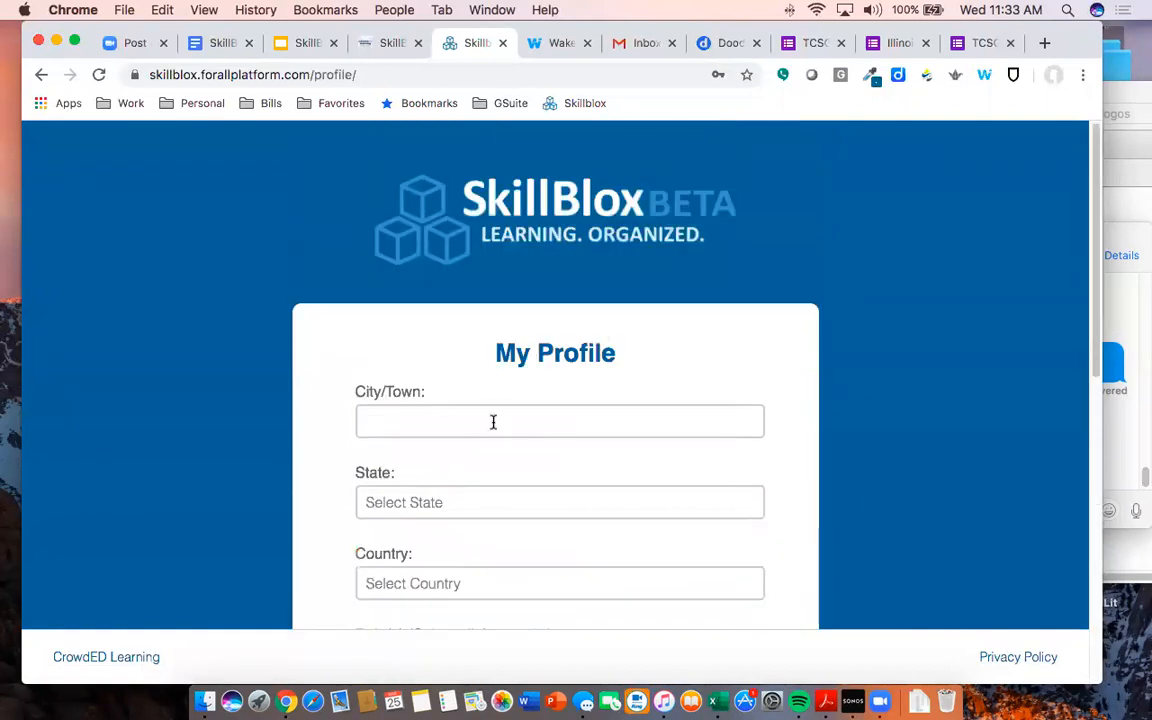
pyautogui.click(491, 419)
pyautogui.write('Chicagoil')
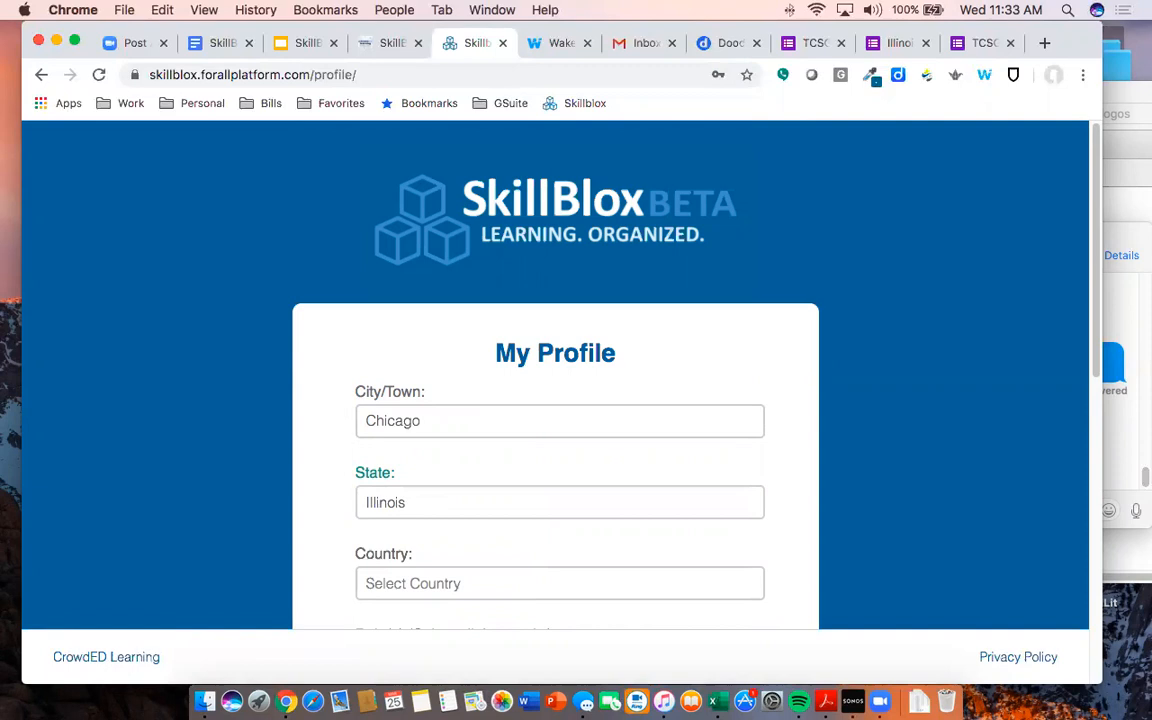
pyautogui.scroll(-2, 538, 456)
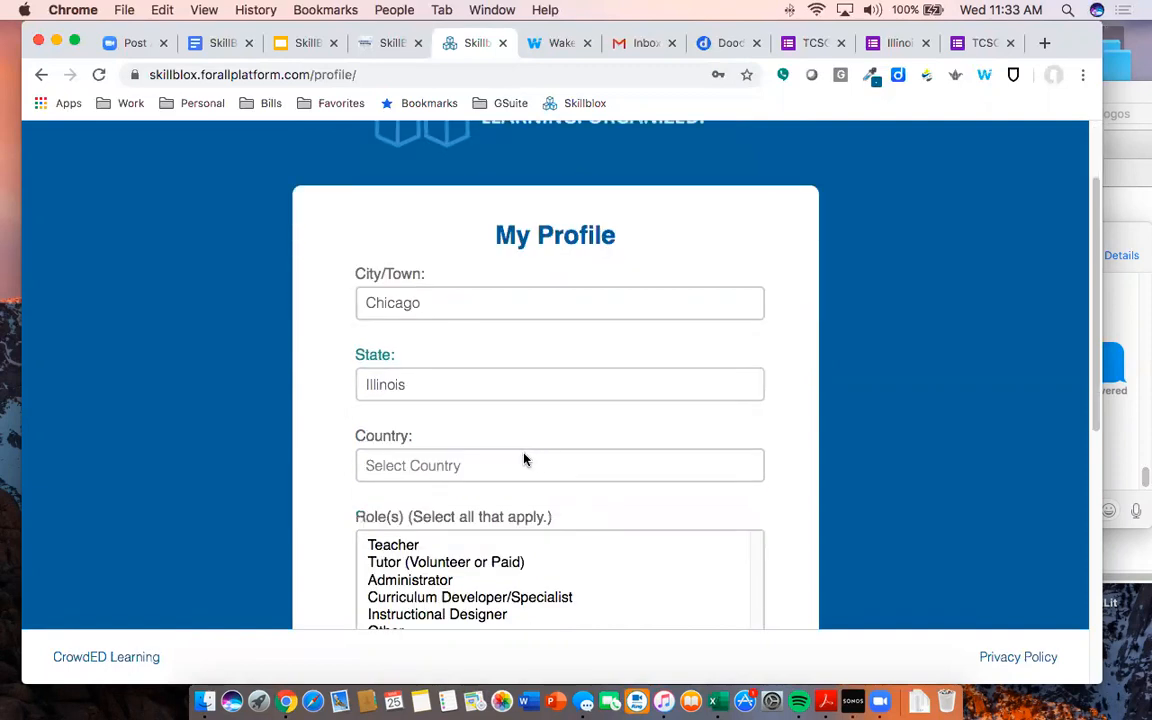
pyautogui.click(472, 470)
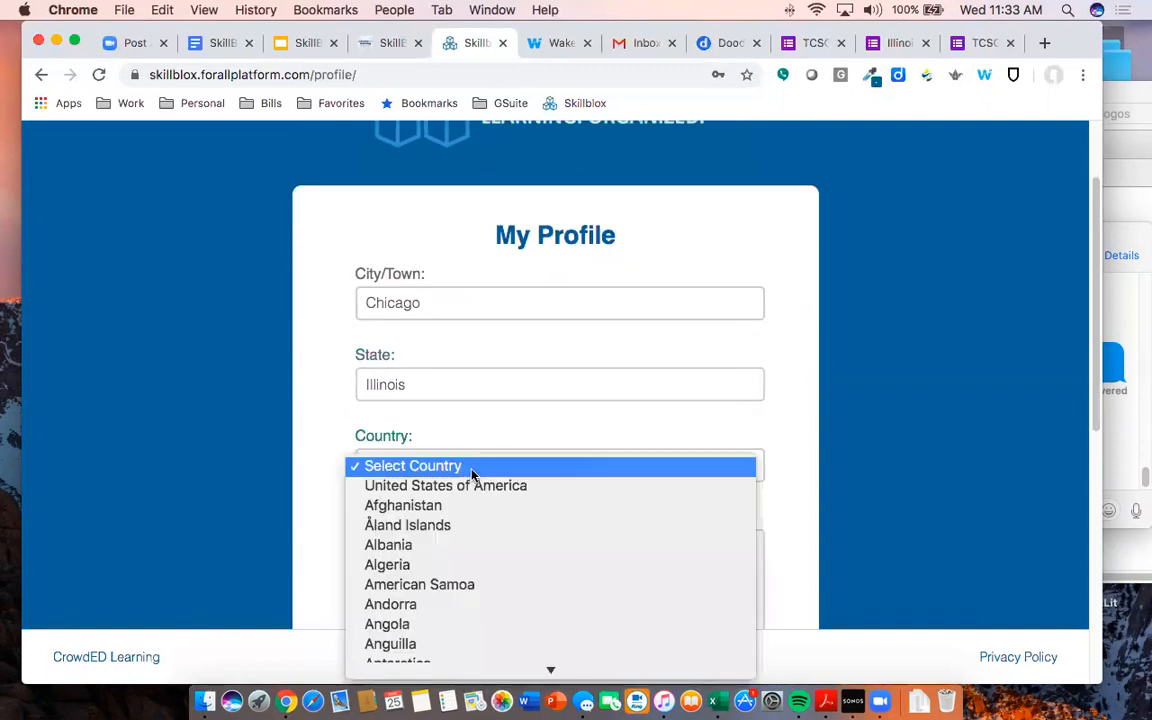
pyautogui.click(485, 486)
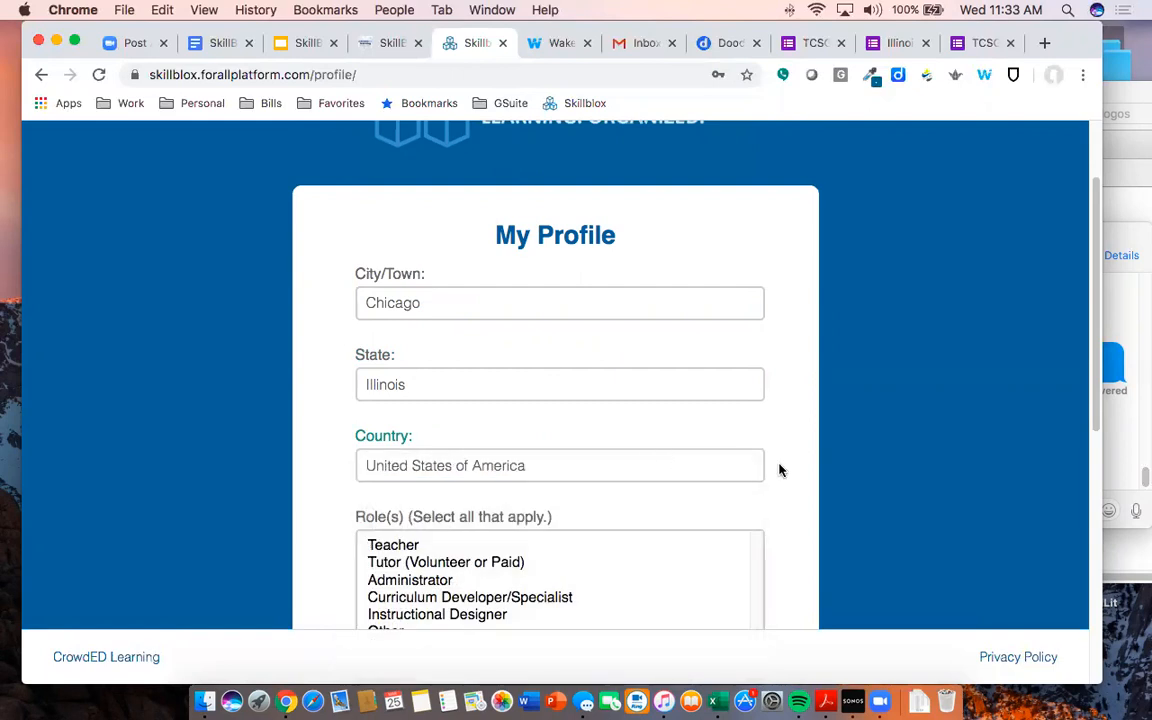
# - Choose Teacher and Curriculum Developer roles, ABE level, 50 learners, and submit the profile
pyautogui.scroll(-1, 818, 470)
pyautogui.scroll(-2, 818, 471)
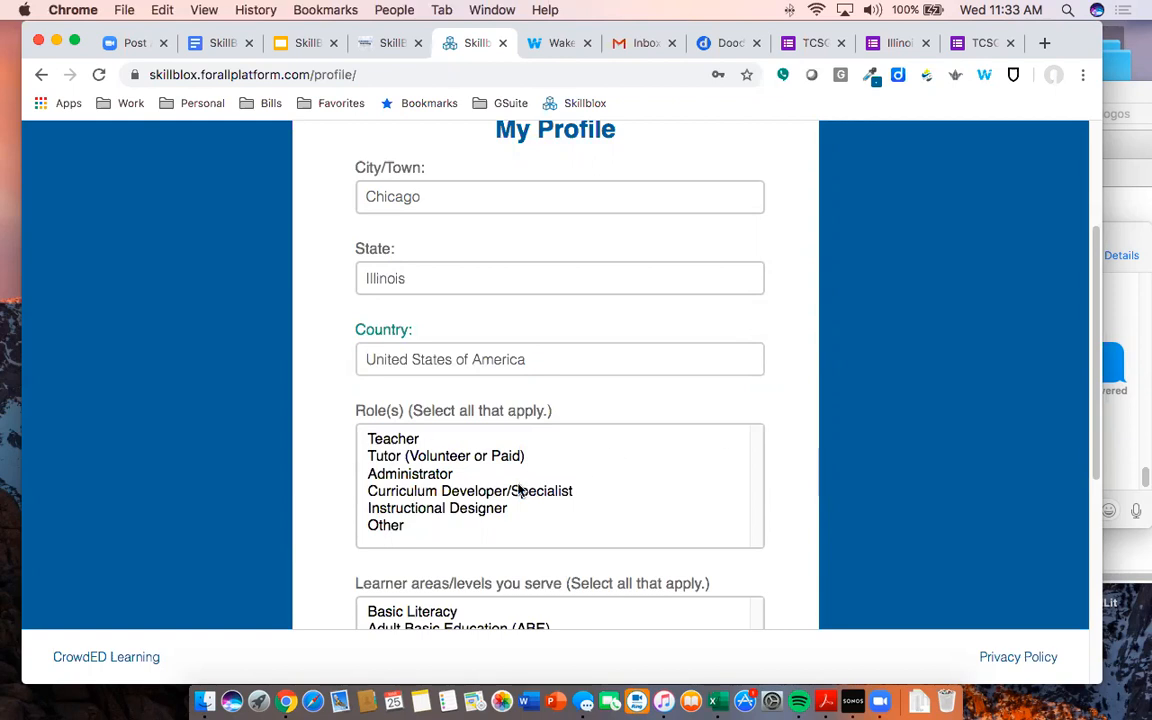
pyautogui.click(403, 442)
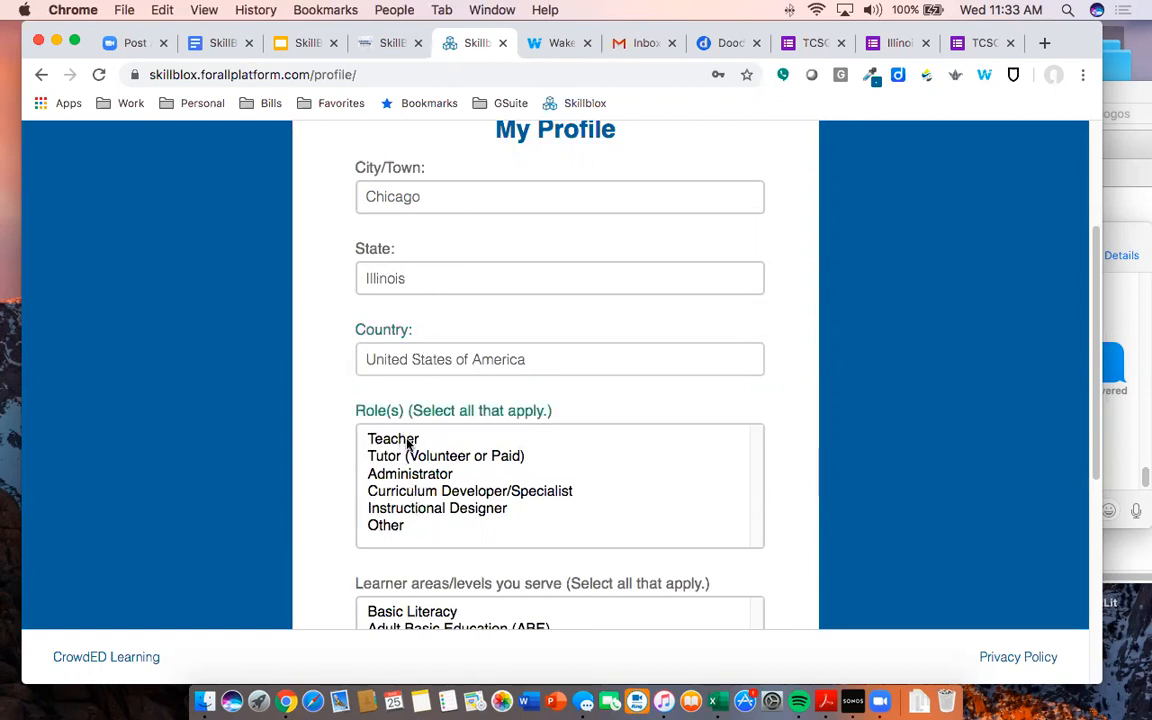
pyautogui.keyDown('super'); pyautogui.click(447, 491); pyautogui.keyUp('super')
pyautogui.scroll(-3, 500, 470)
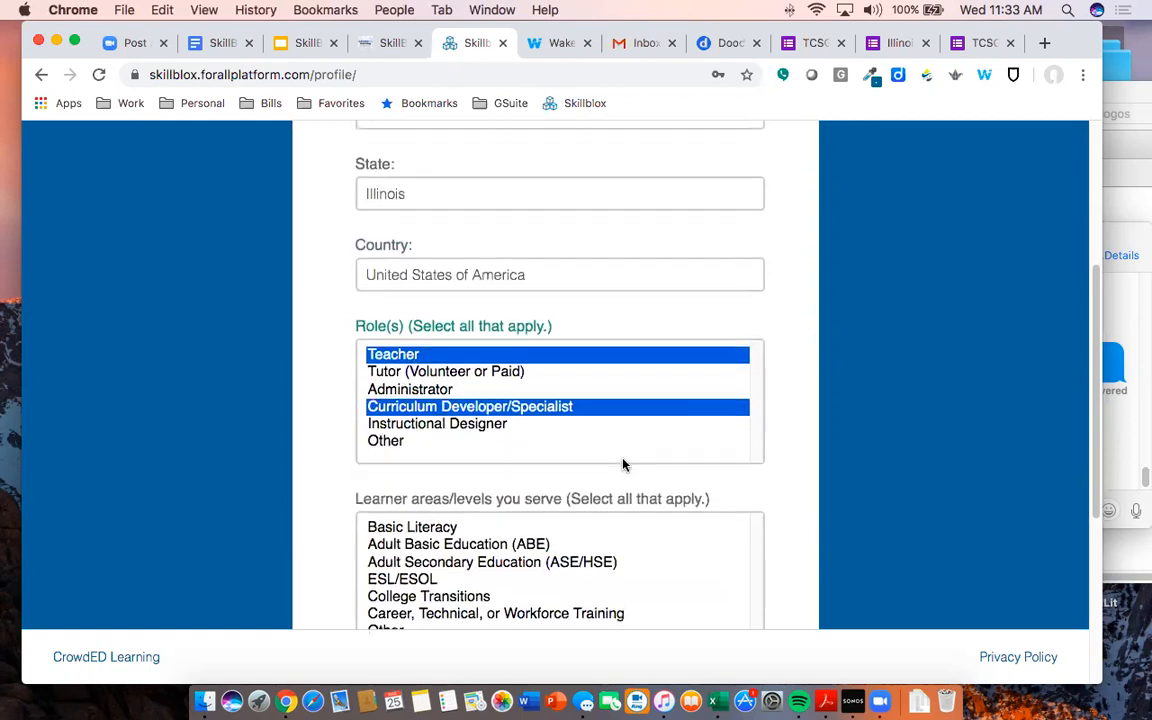
pyautogui.click(498, 449)
pyautogui.scroll(-4, 689, 452)
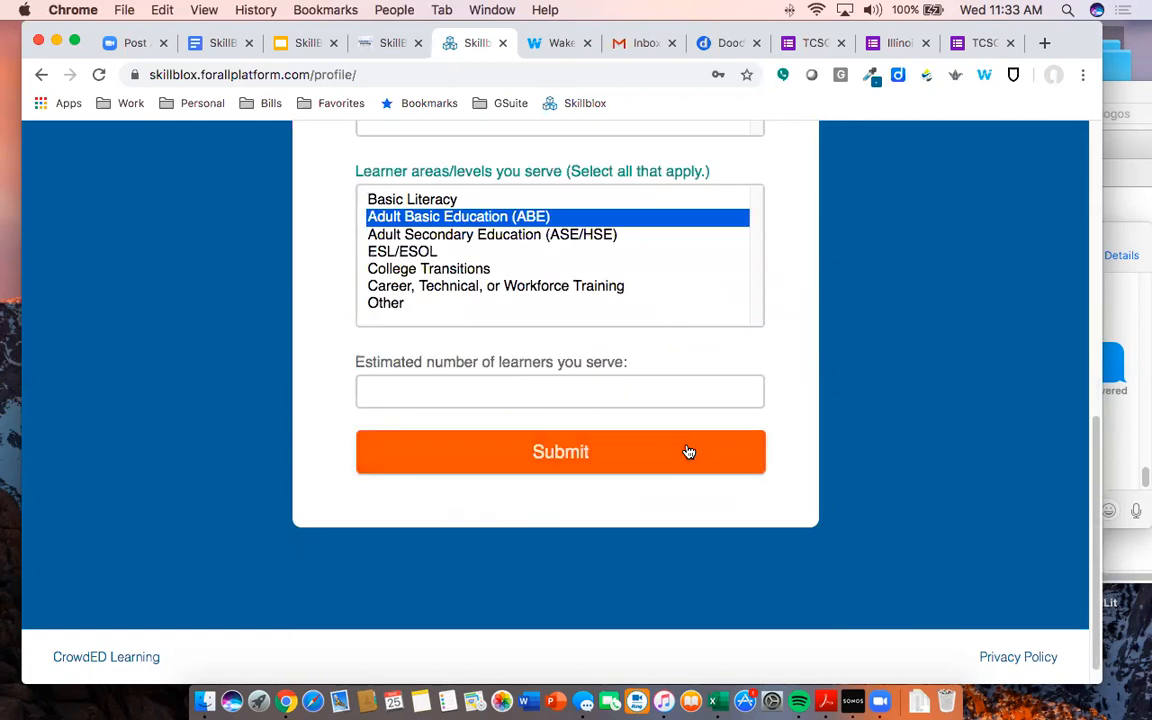
pyautogui.click(671, 389)
pyautogui.write('50')
pyautogui.click(558, 455)
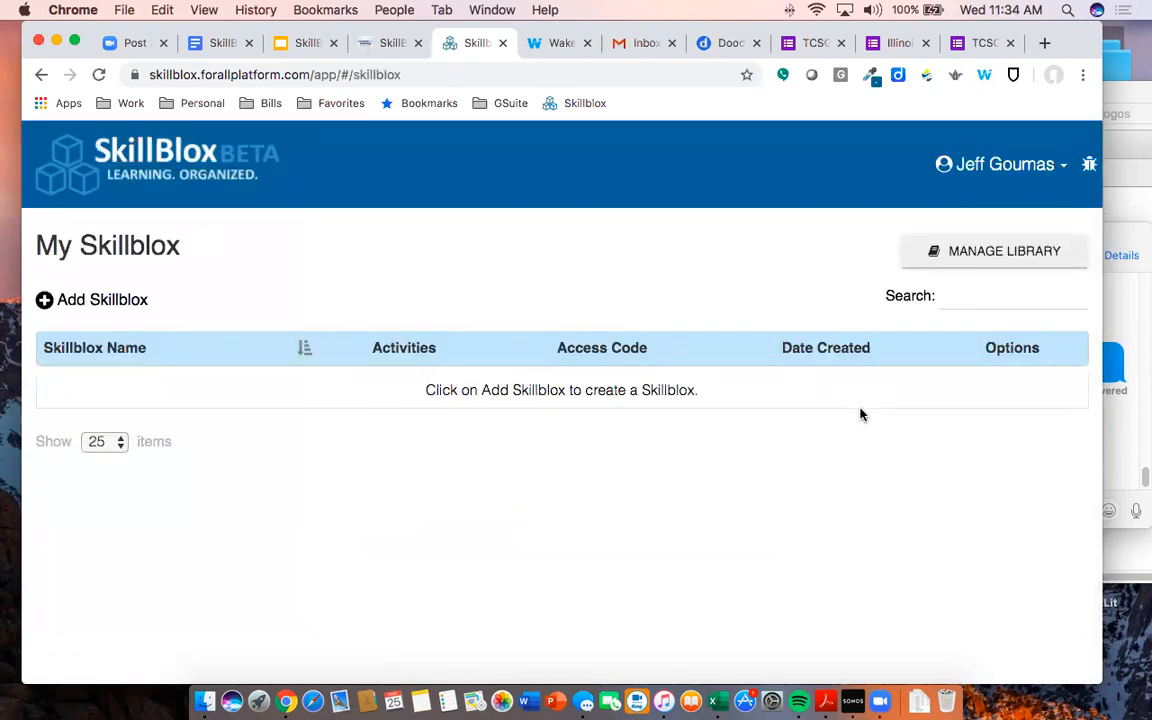
# - Begin a new Skillblox with Add Skillblox from the empty My Skillblox page
pyautogui.press('super+minus')
pyautogui.press('super+minus')
pyautogui.press('super+equal')
pyautogui.press('super+equal')
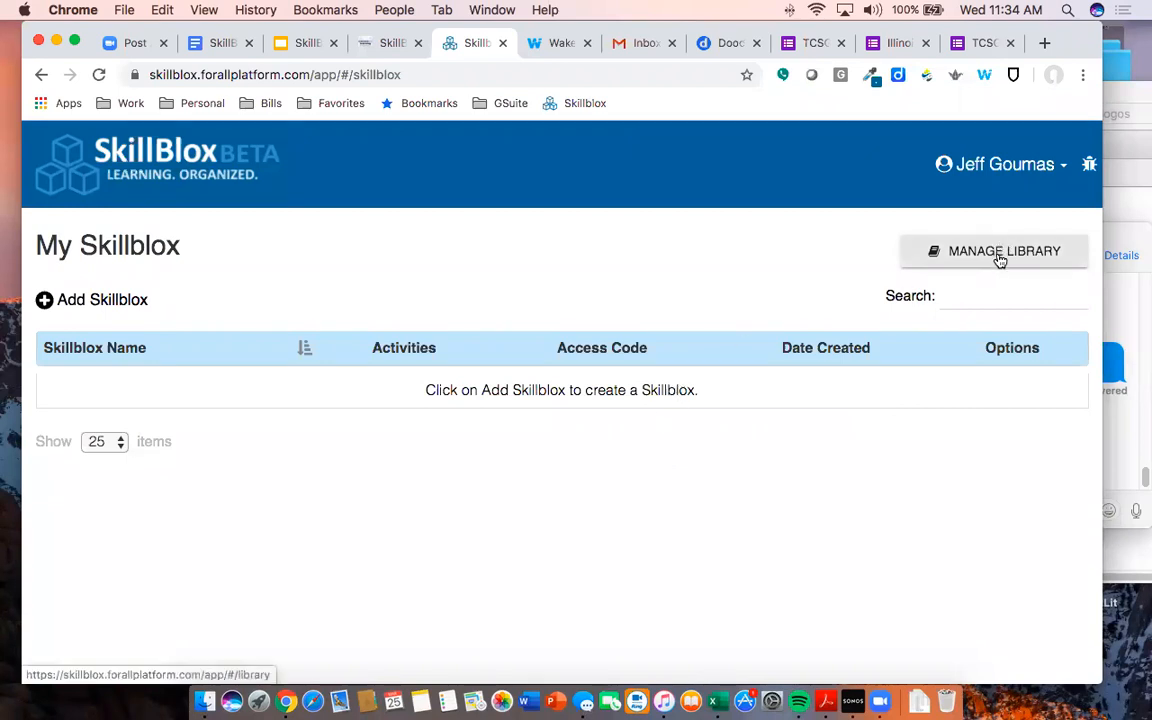
pyautogui.click(1053, 168)
pyautogui.click(630, 192)
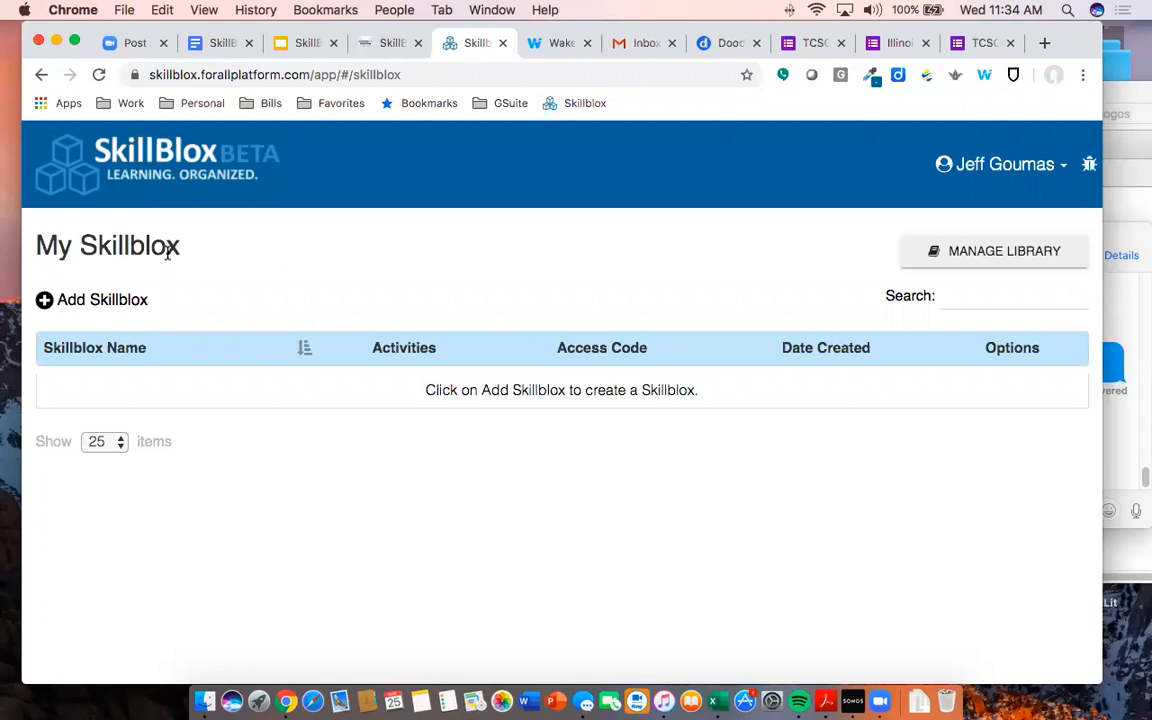
pyautogui.click(103, 300)
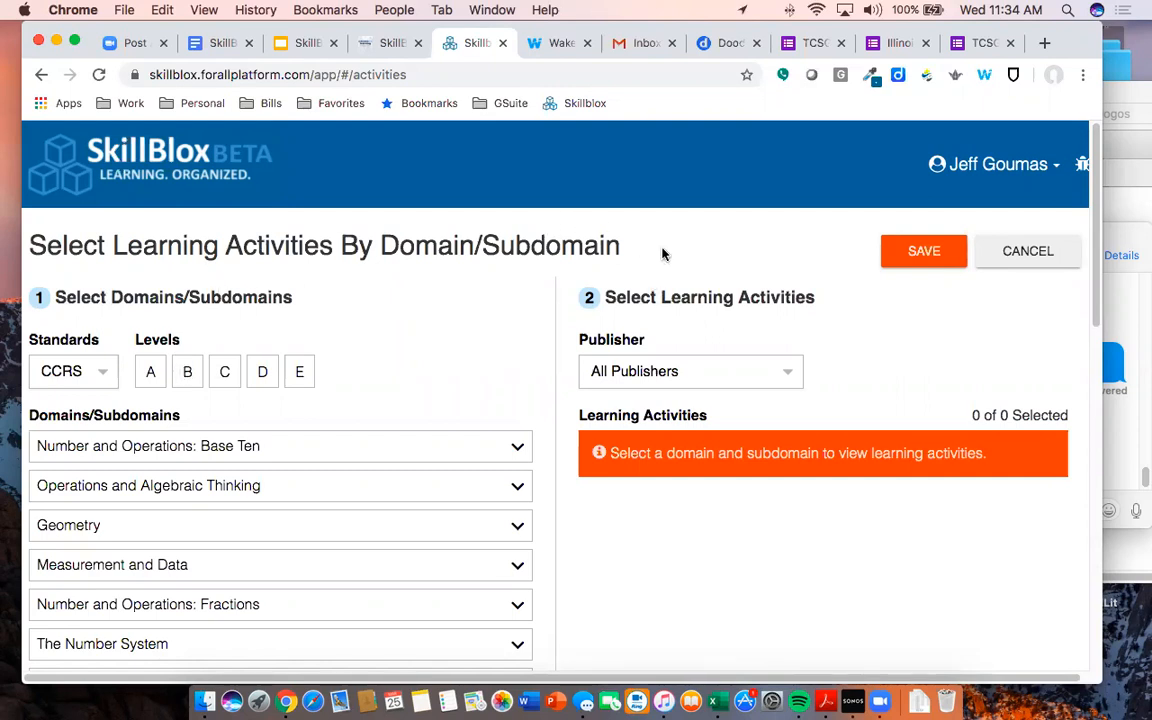
# - Keep CCRS as the standard and filter its domains to Level C
pyautogui.scroll(-2, 420, 345)
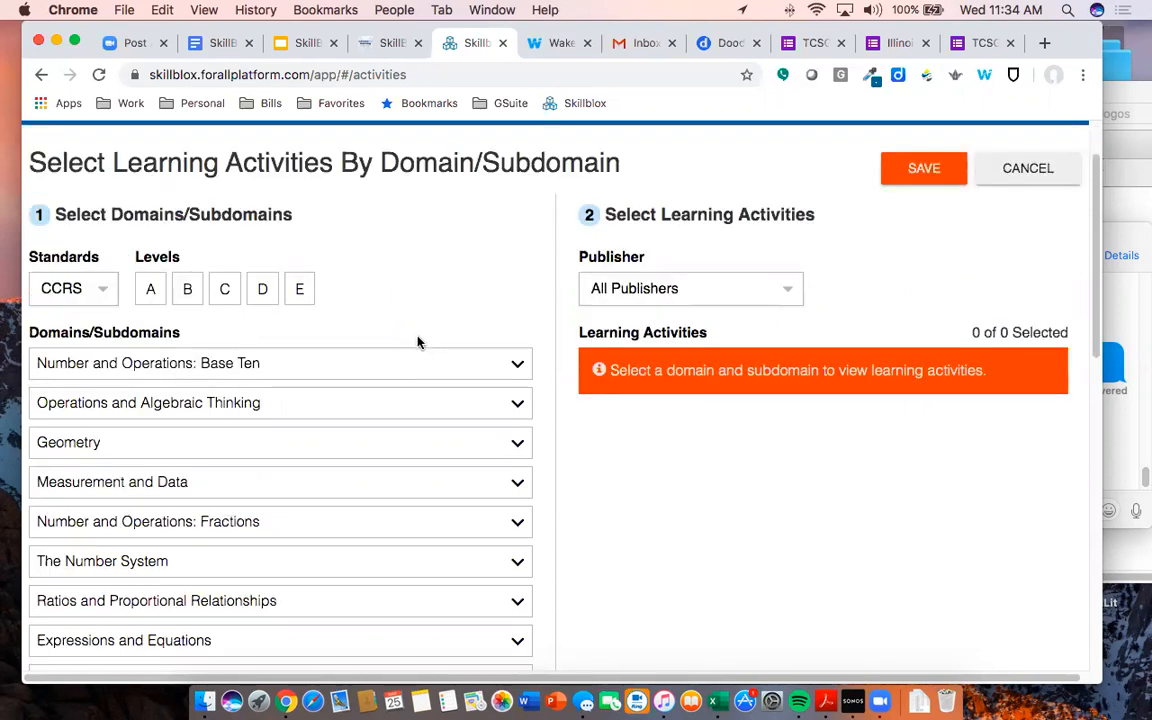
pyautogui.click(102, 291)
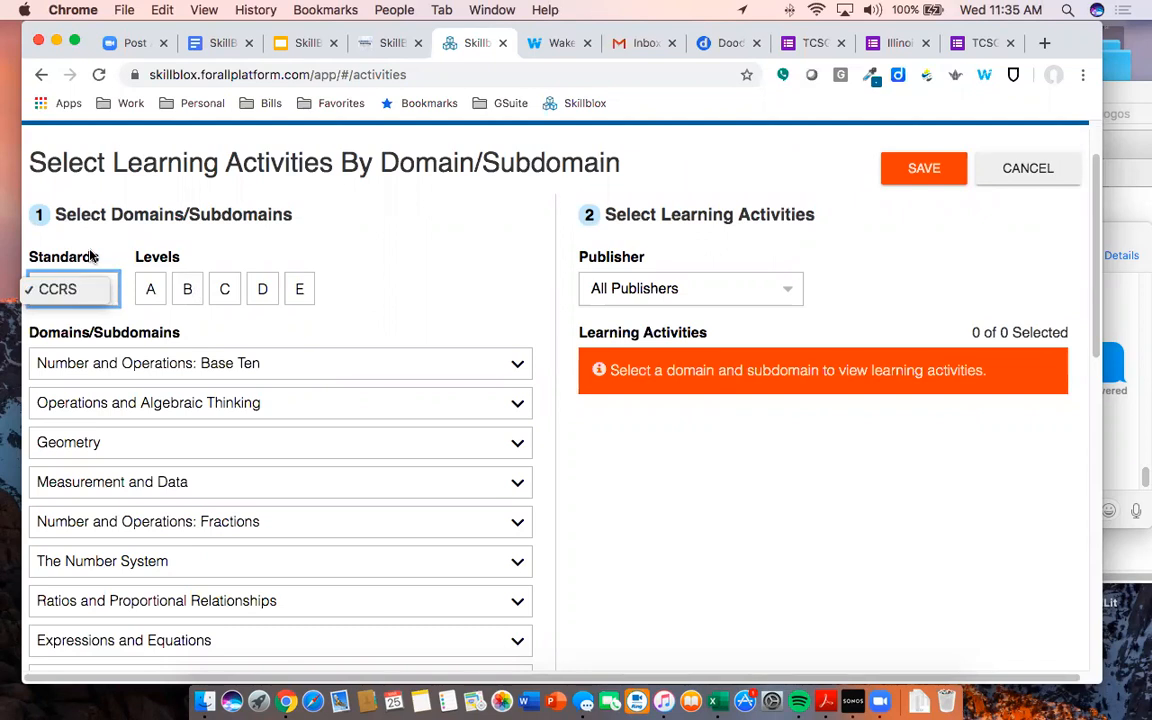
pyautogui.click(94, 257)
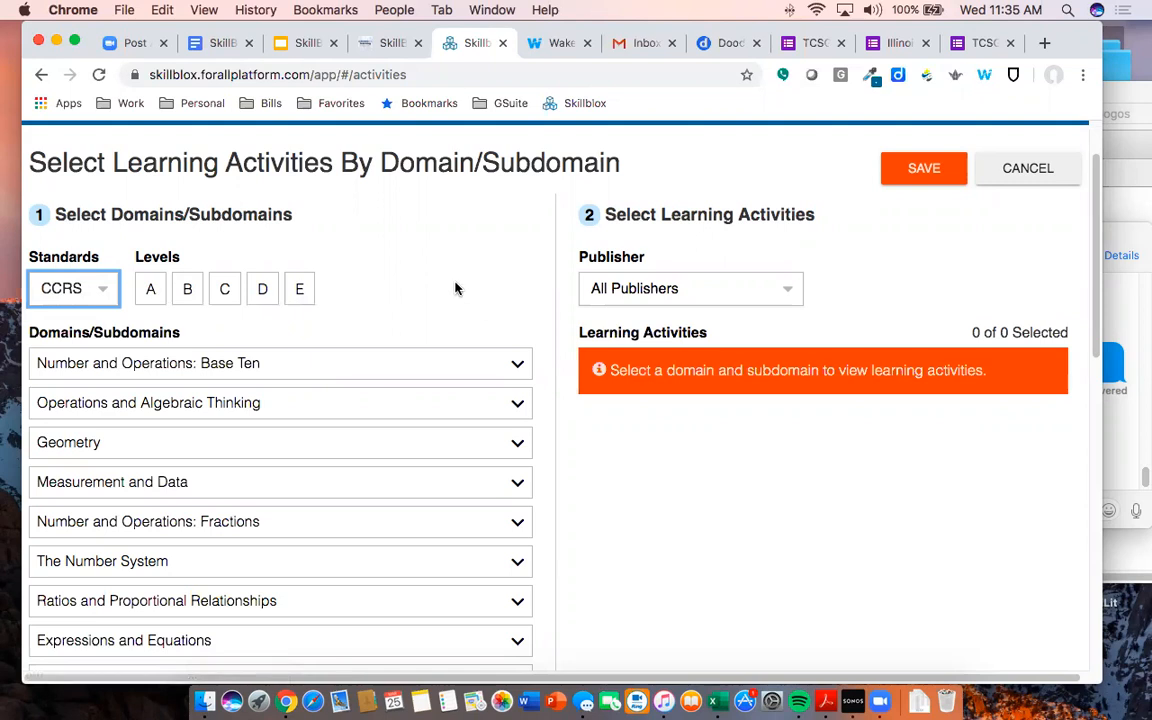
pyautogui.scroll(-5, 430, 278)
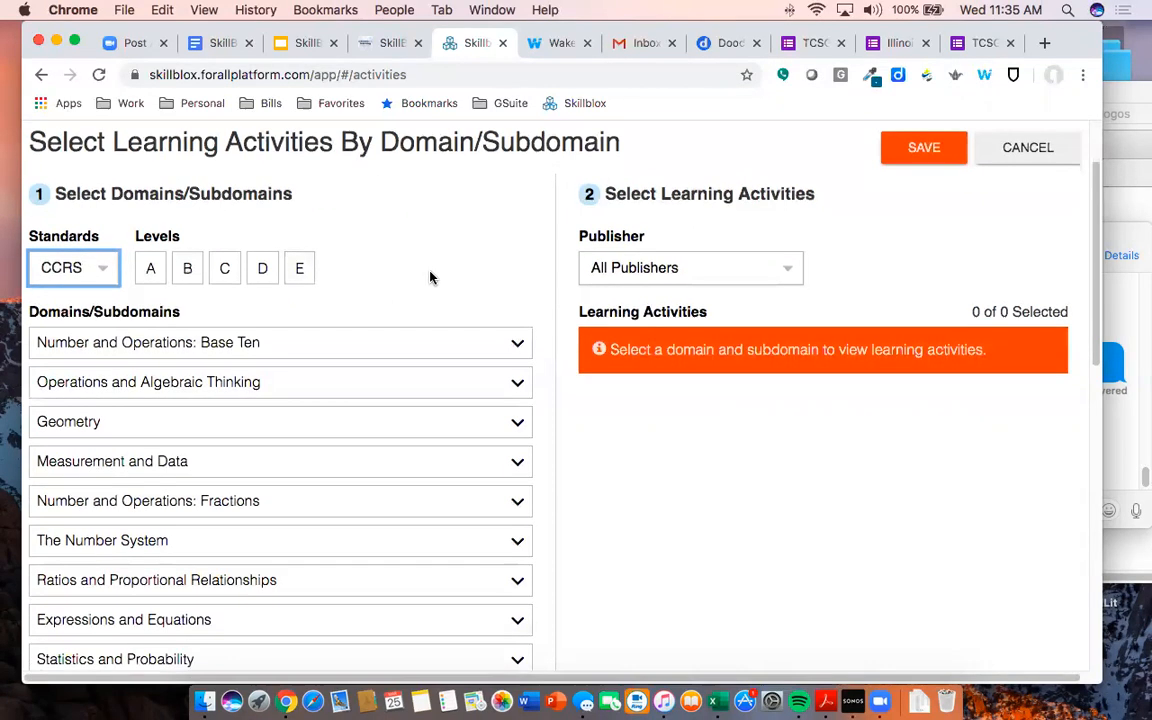
pyautogui.scroll(-5, 430, 278)
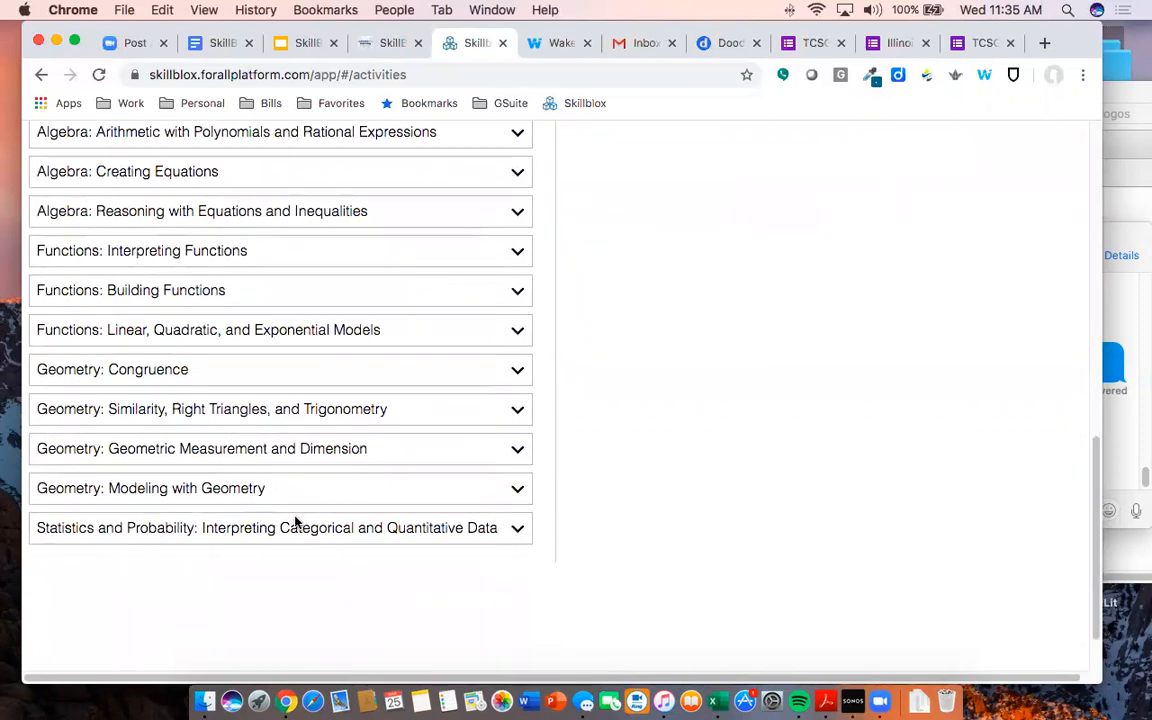
pyautogui.scroll(2, 267, 450)
pyautogui.scroll(2, 267, 450)
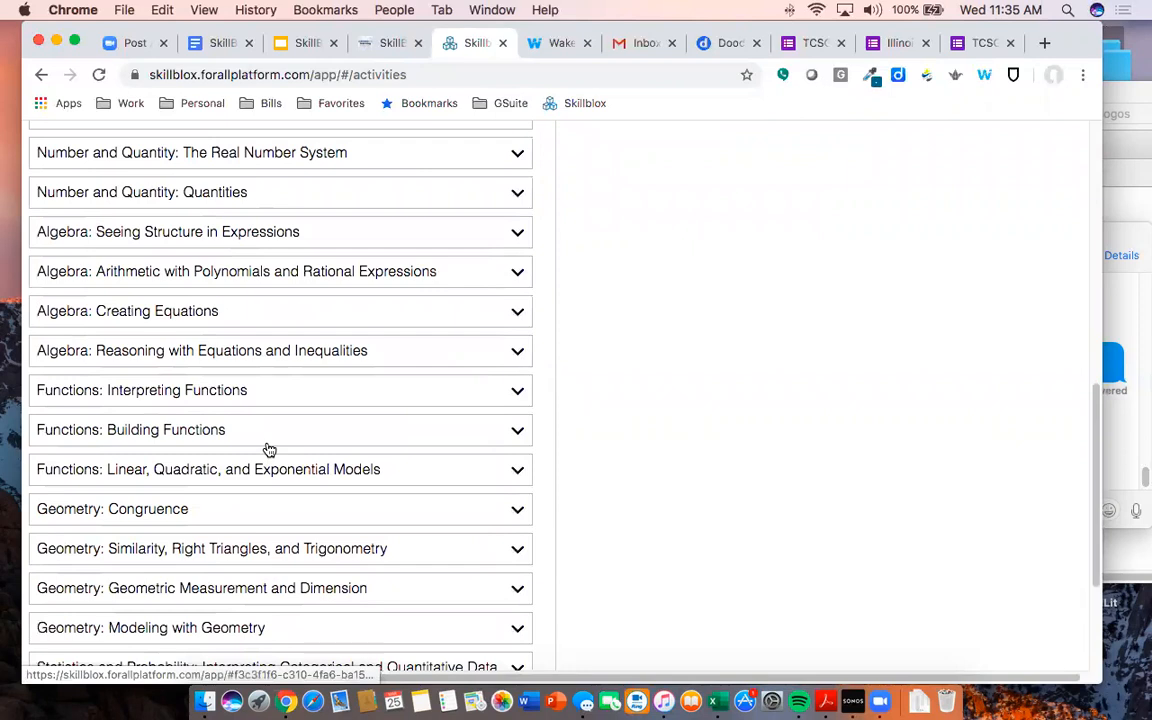
pyautogui.scroll(7, 267, 450)
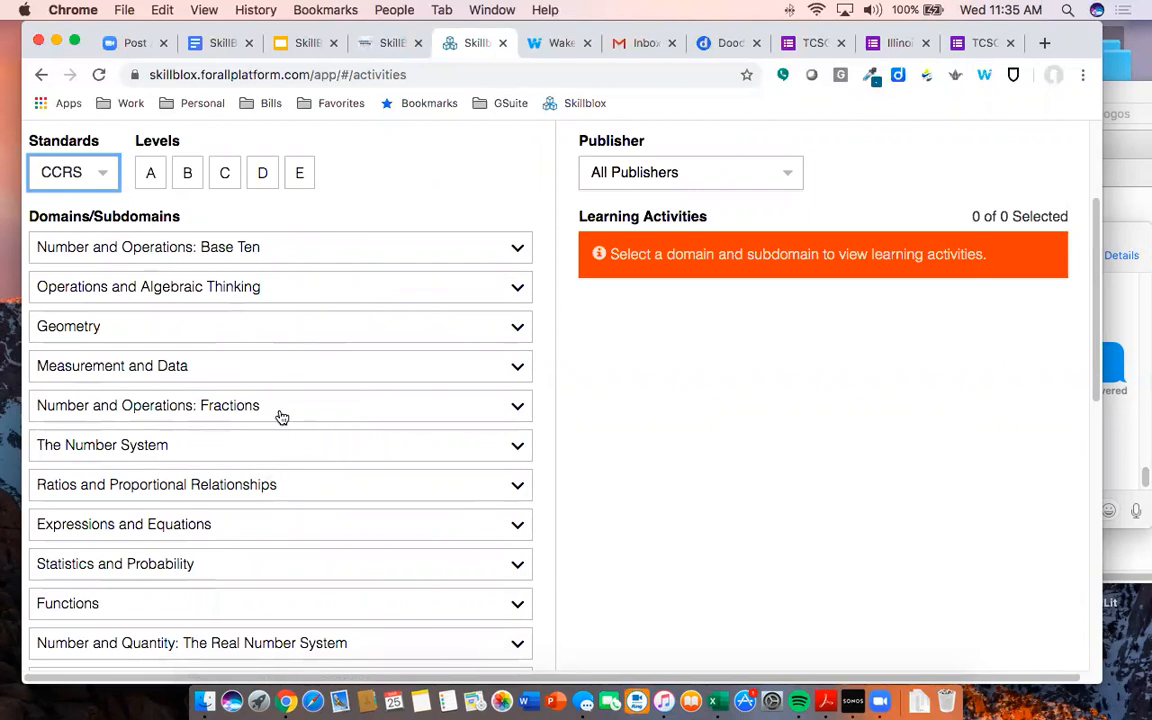
pyautogui.click(226, 174)
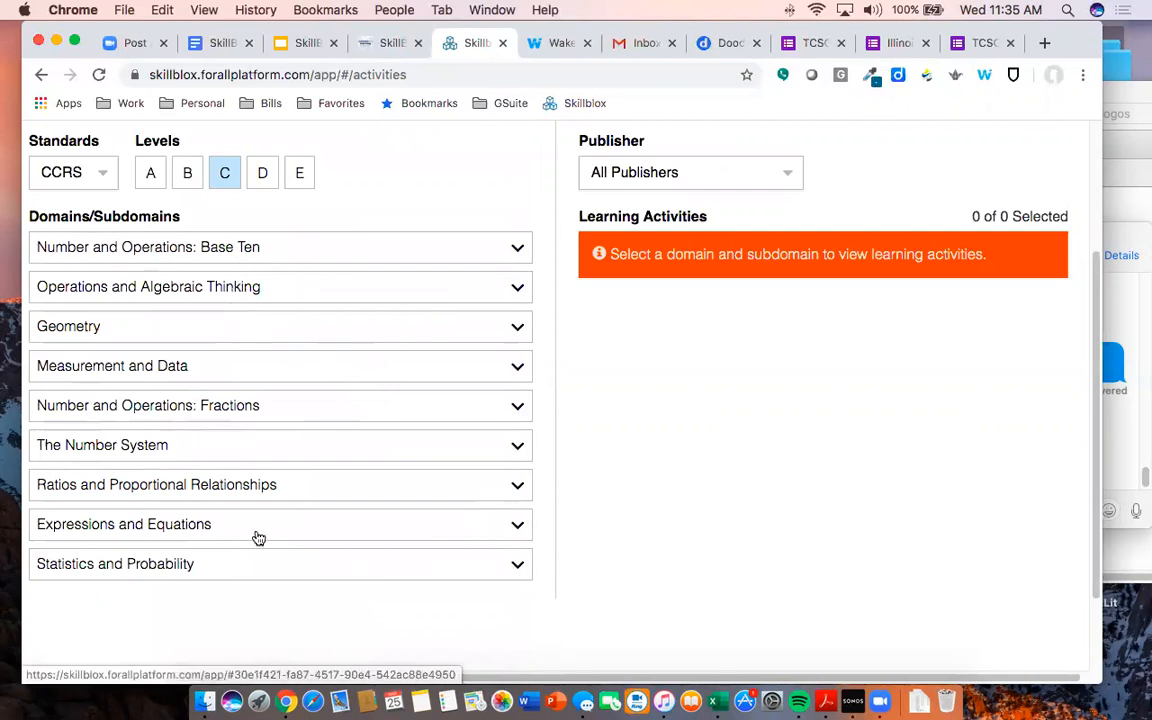
# - Peek at Base Ten and Operations, collapse them, and expand Geometry's four subdomains
pyautogui.click(301, 254)
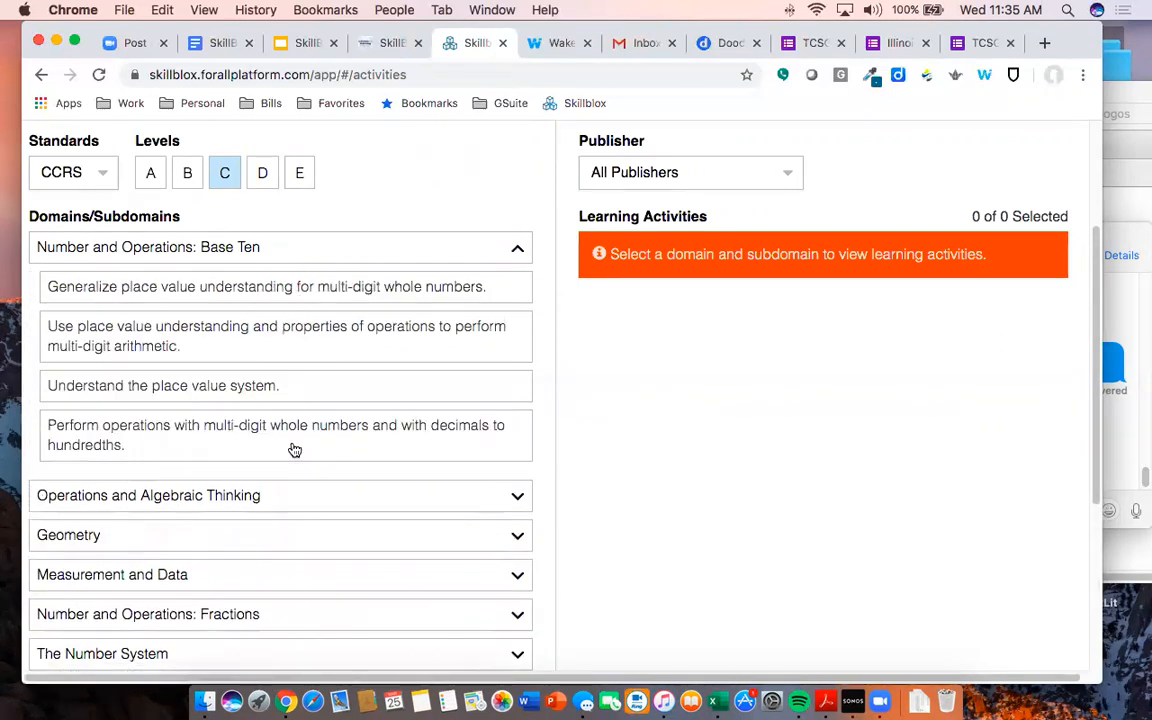
pyautogui.click(352, 250)
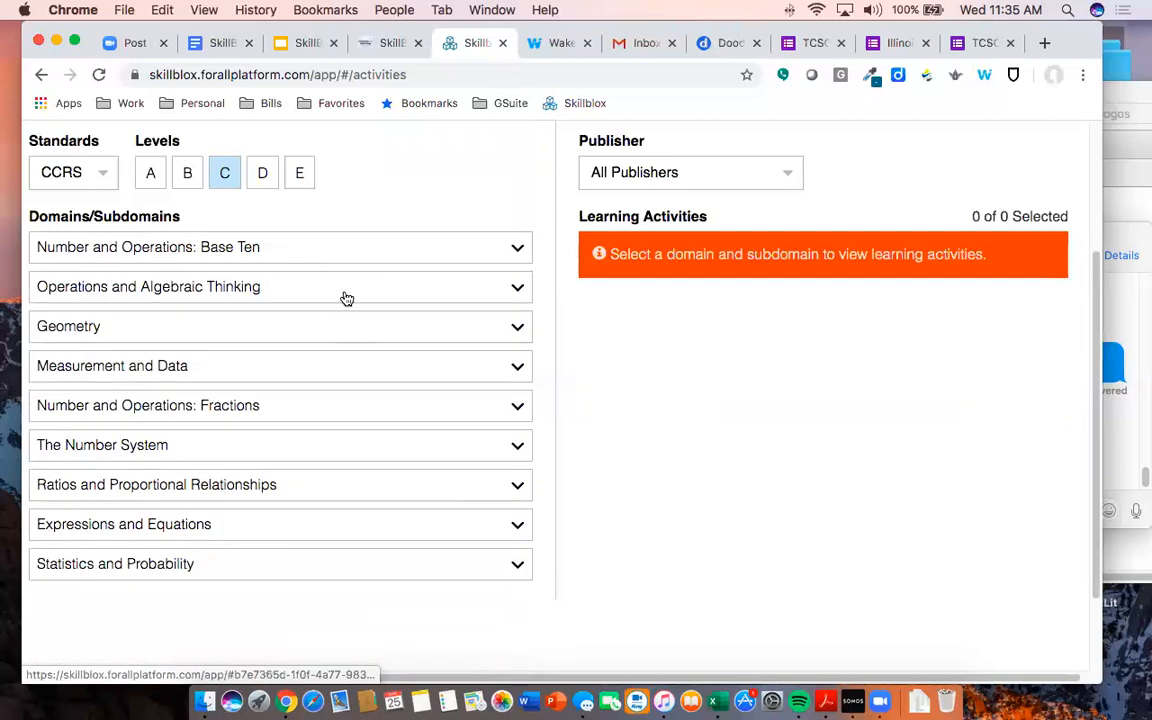
pyautogui.click(345, 293)
pyautogui.click(329, 292)
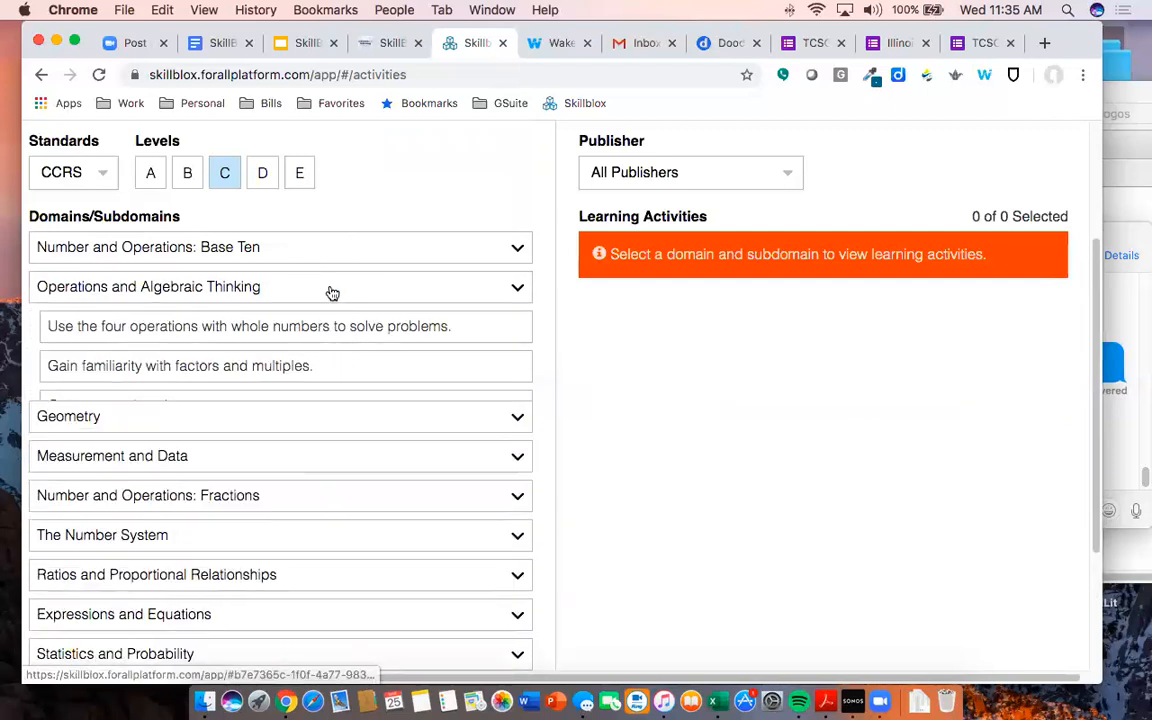
pyautogui.click(330, 330)
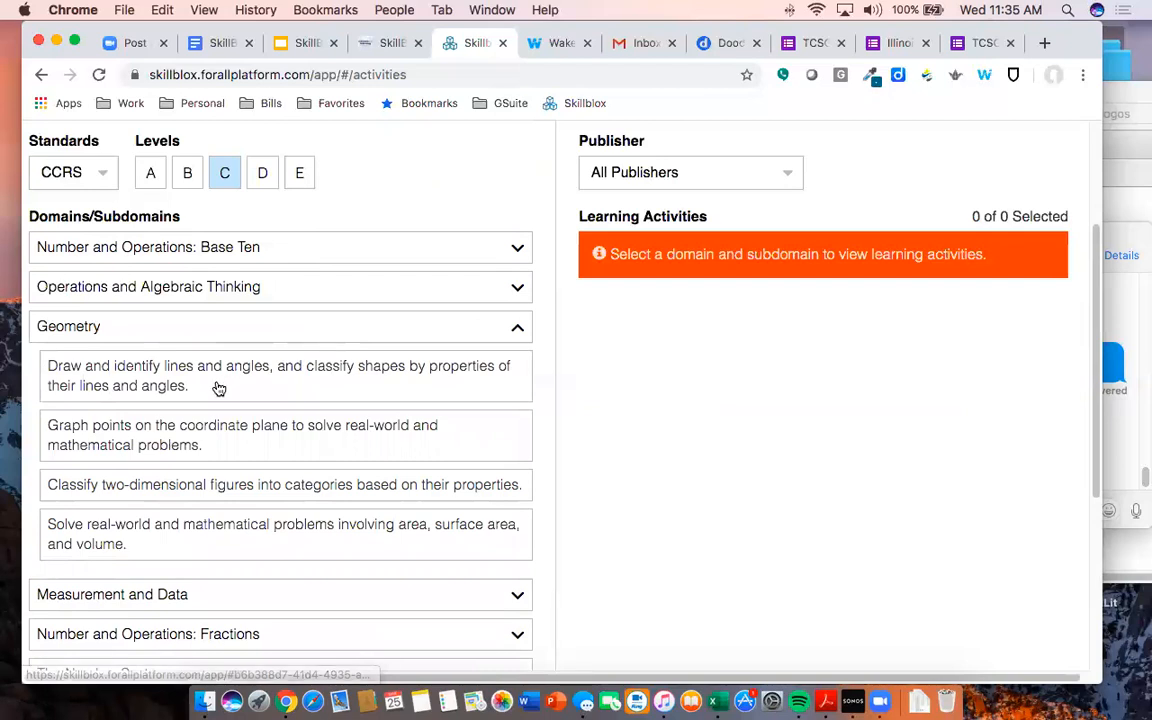
# - Load the 'Draw and identify lines and angles' activities and scroll through the cards
pyautogui.click(131, 387)
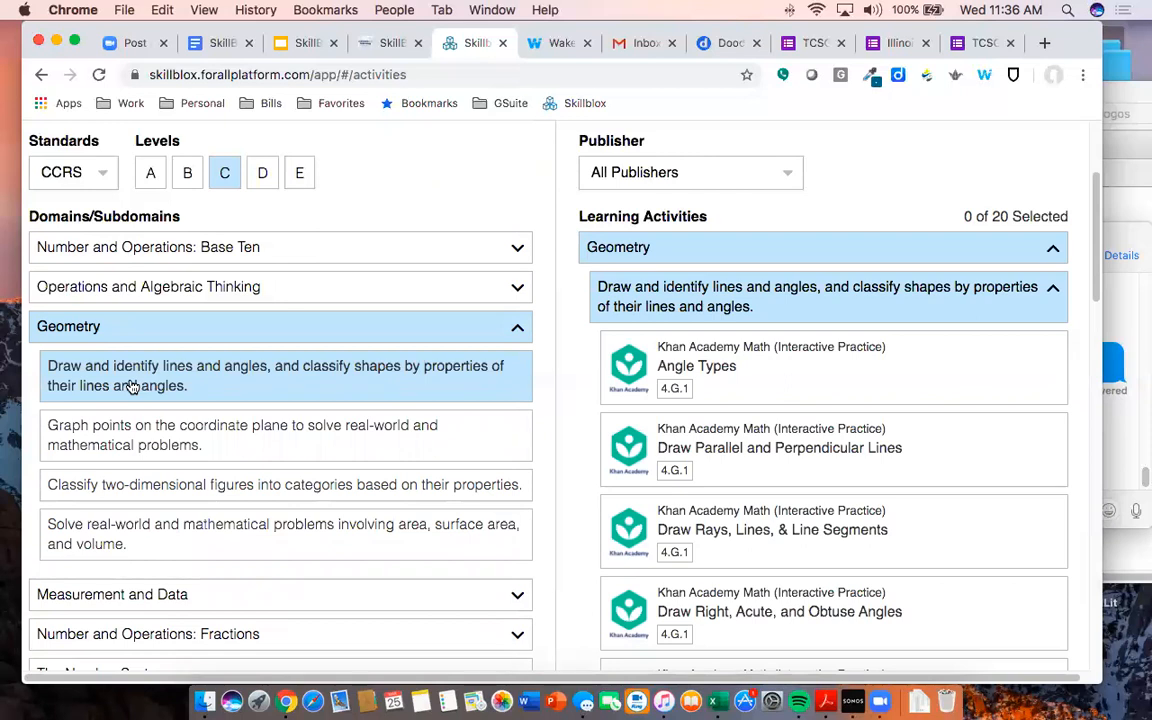
pyautogui.scroll(-3, 777, 357)
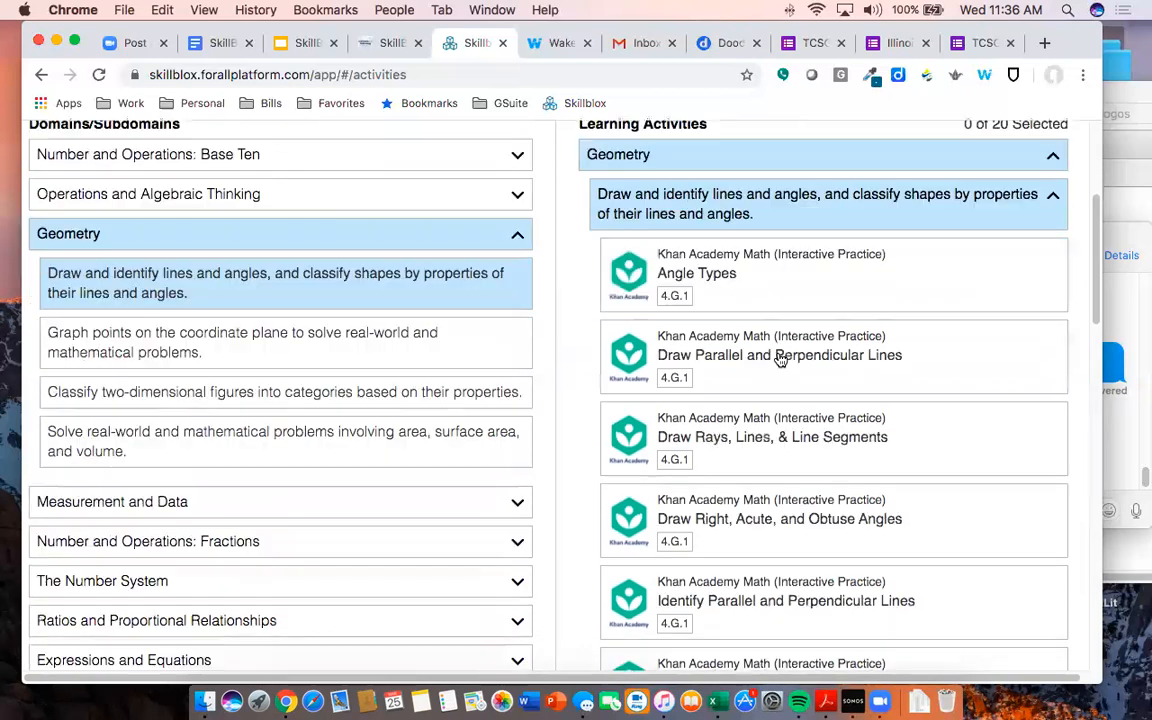
pyautogui.scroll(-10, 779, 357)
pyautogui.scroll(3, 785, 358)
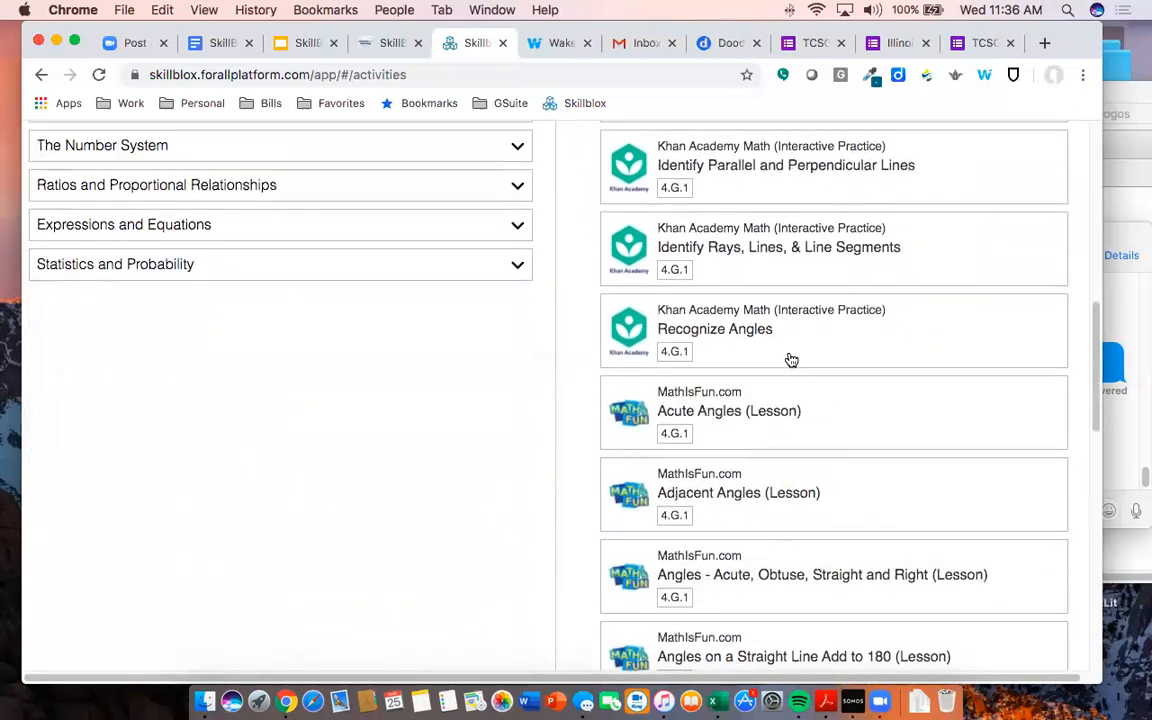
pyautogui.scroll(-10, 790, 360)
pyautogui.scroll(2, 791, 363)
pyautogui.scroll(15, 790, 362)
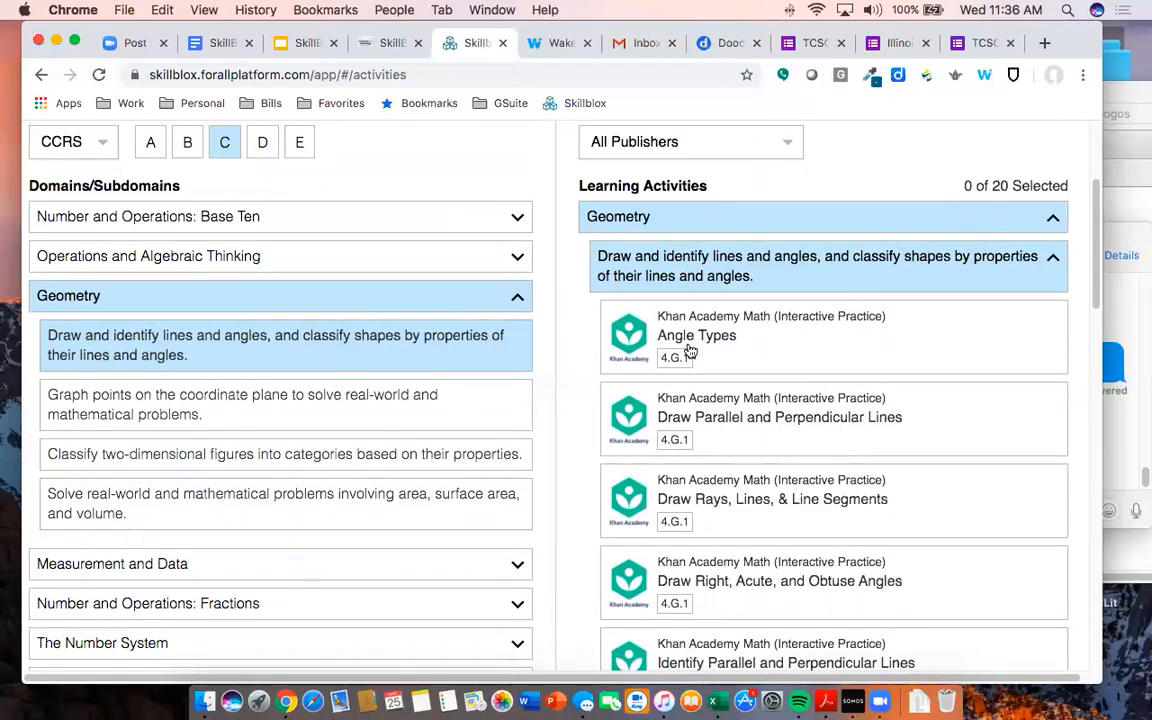
pyautogui.scroll(-1, 692, 352)
pyautogui.scroll(-5, 695, 353)
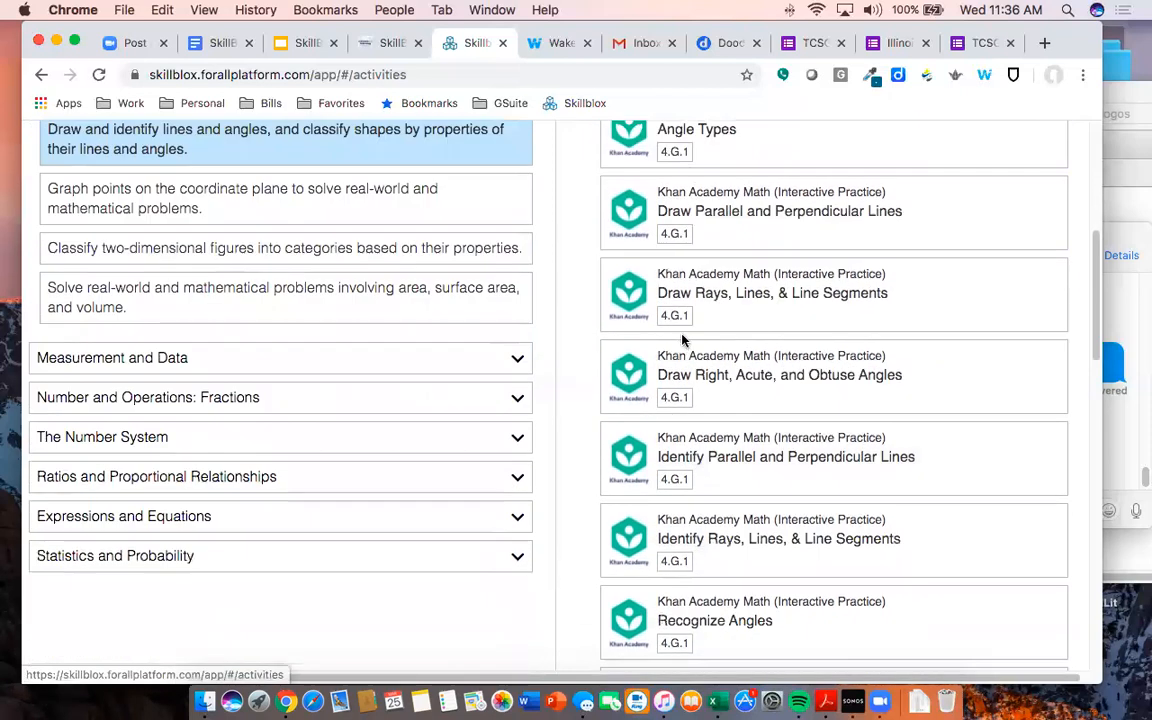
pyautogui.scroll(-8, 678, 392)
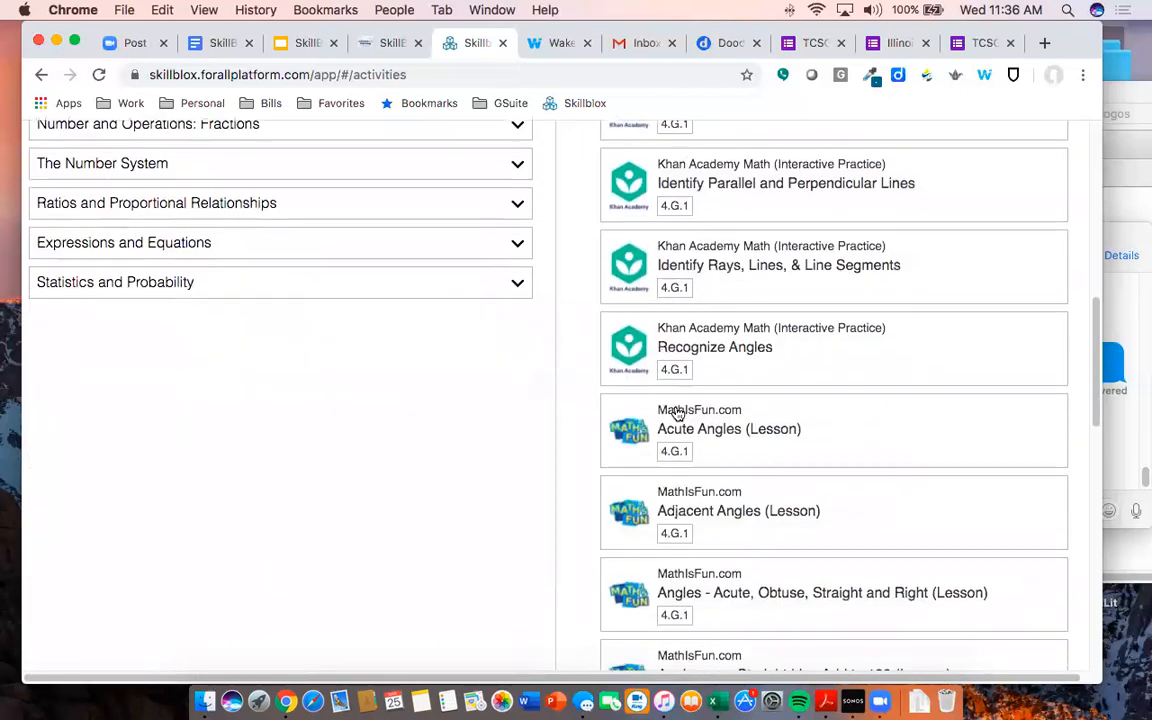
pyautogui.scroll(-2, 678, 420)
# - Open the 4.G.1 Standard Information from an activity badge and highlight its last sentence
pyautogui.click(678, 413)
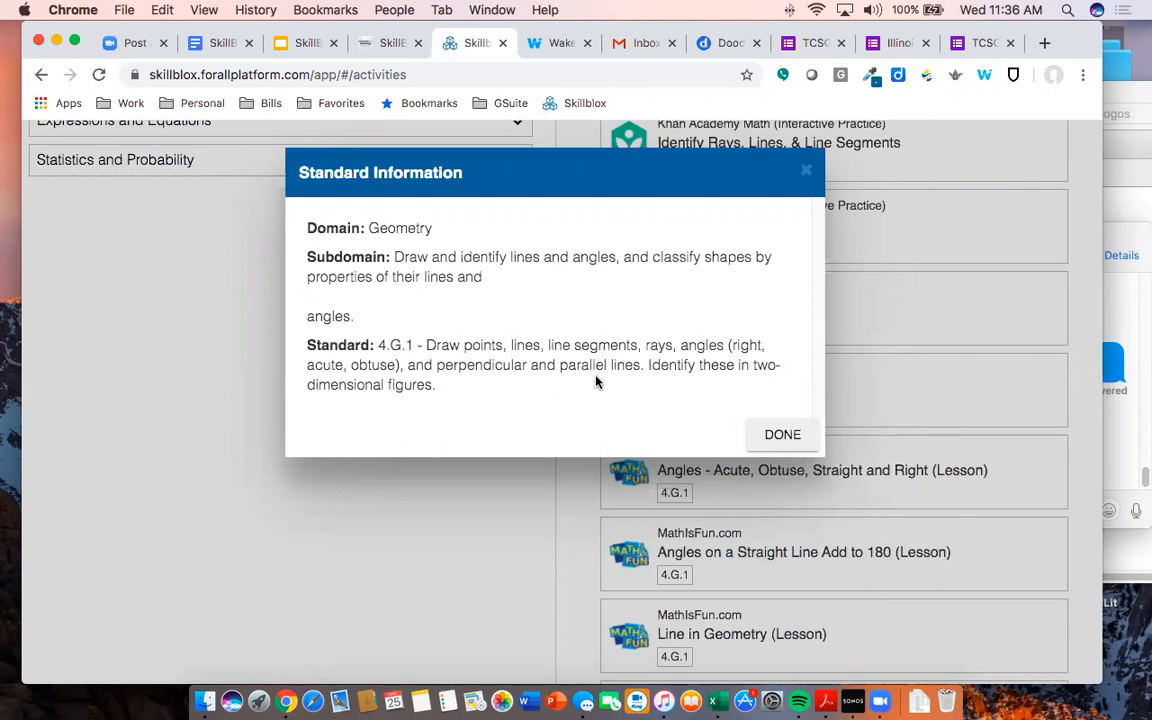
pyautogui.moveTo(646, 364); pyautogui.dragTo(642, 383)
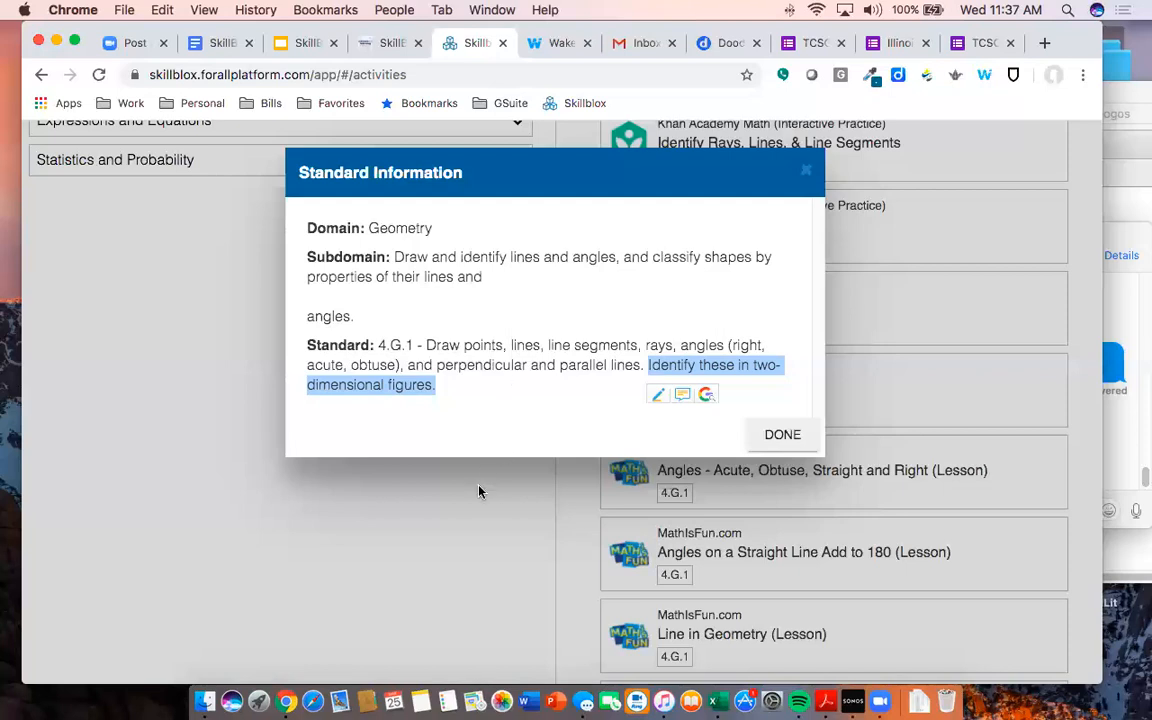
# - Close the 4.G.1 standard information, then briefly add and remove the Classify two-dimensional figures subdomain
pyautogui.click(783, 435)
pyautogui.scroll(5, 414, 272)
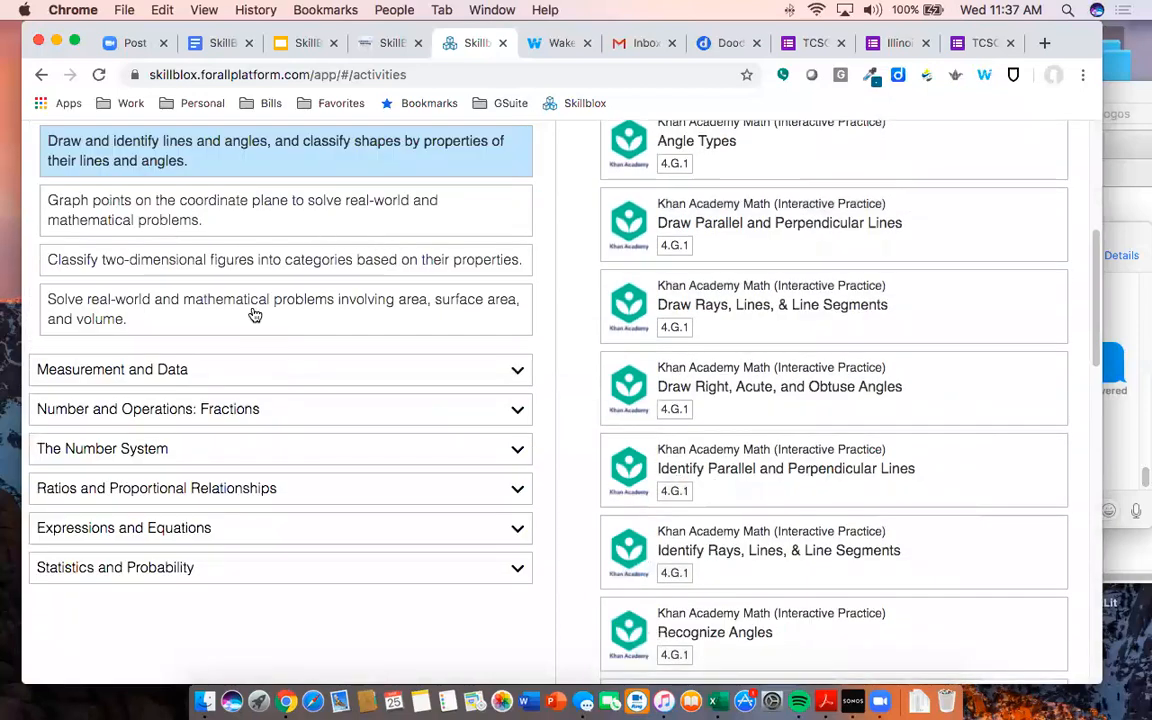
pyautogui.click(252, 268)
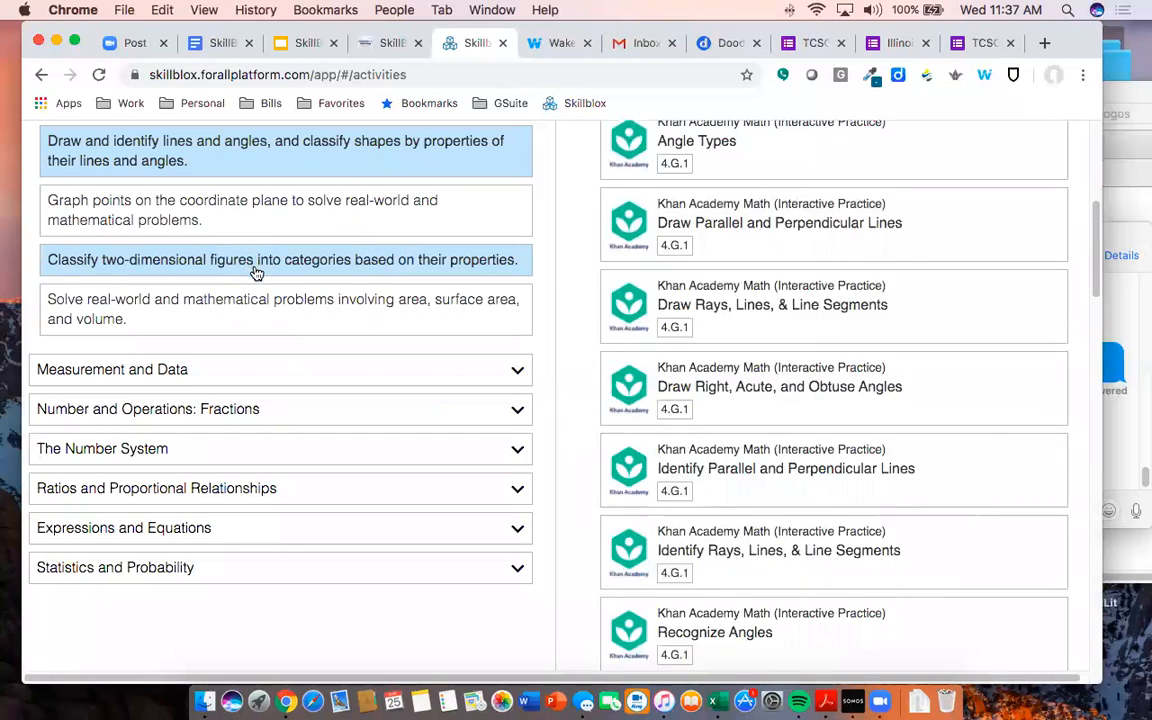
pyautogui.scroll(4, 712, 342)
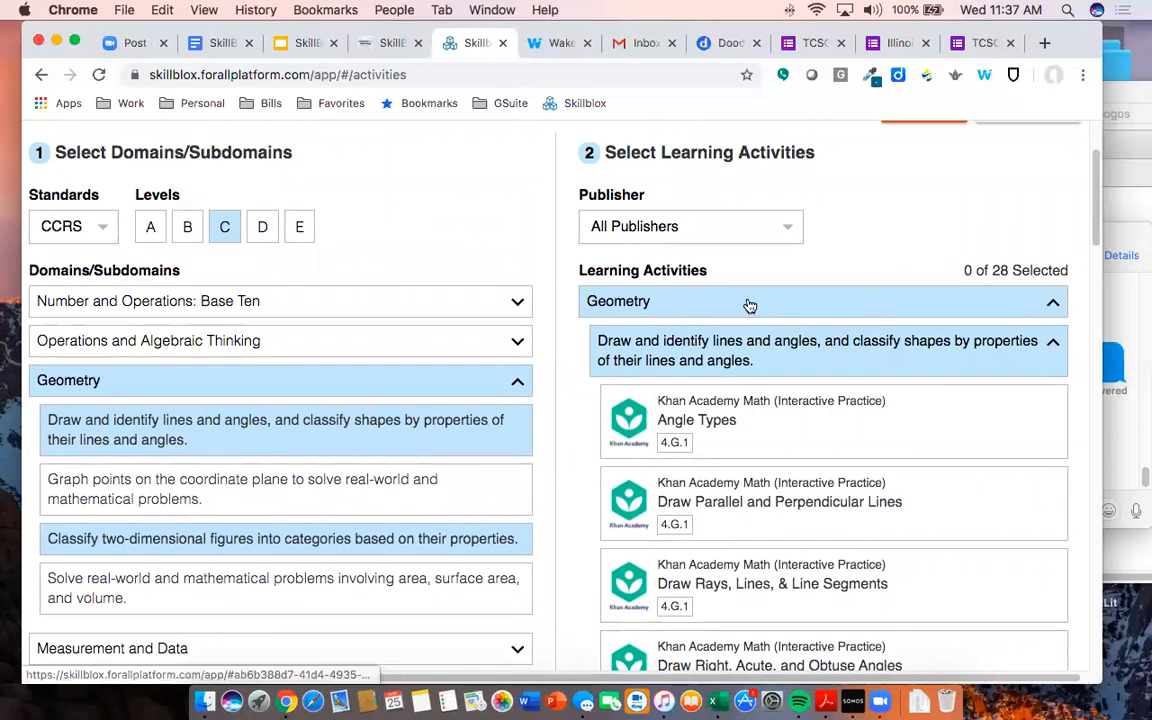
pyautogui.click(718, 355)
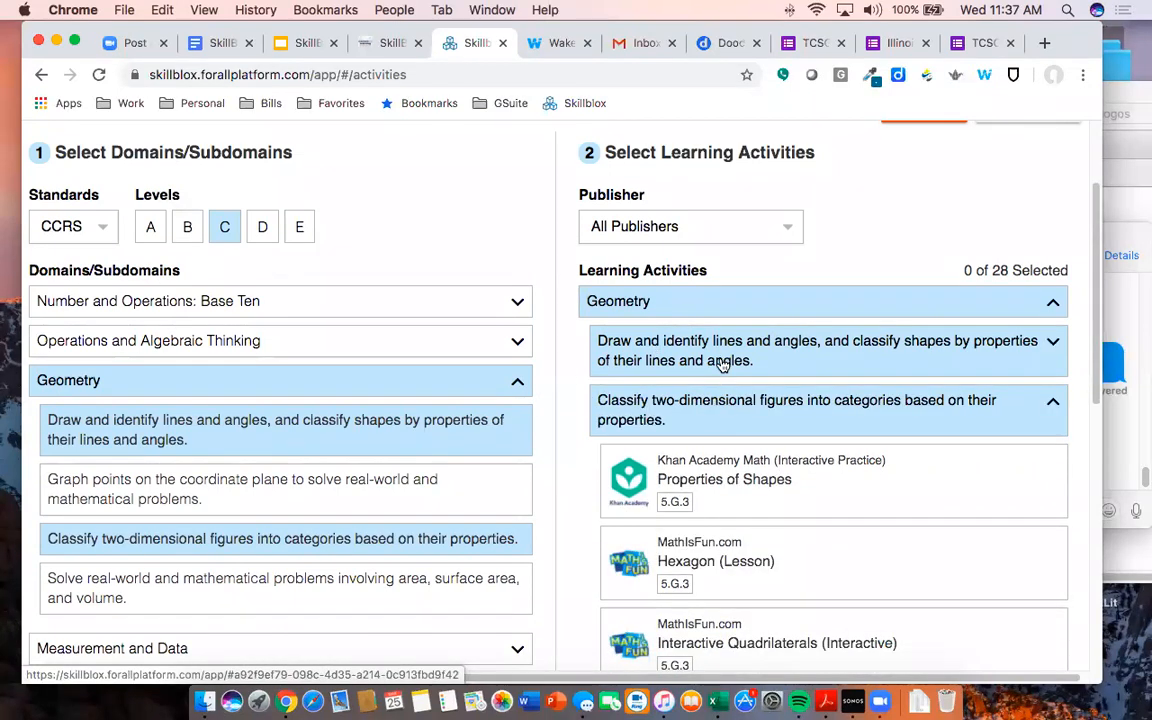
pyautogui.click(722, 362)
pyautogui.click(724, 362)
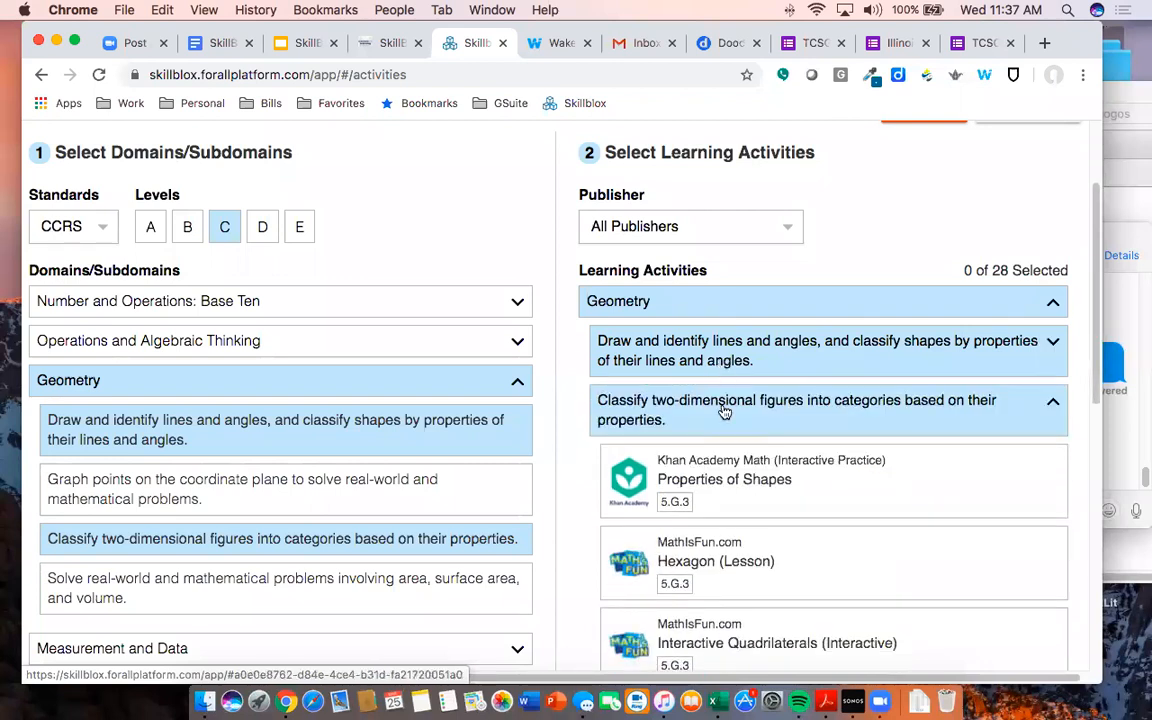
pyautogui.scroll(-1, 722, 406)
pyautogui.scroll(-10, 724, 411)
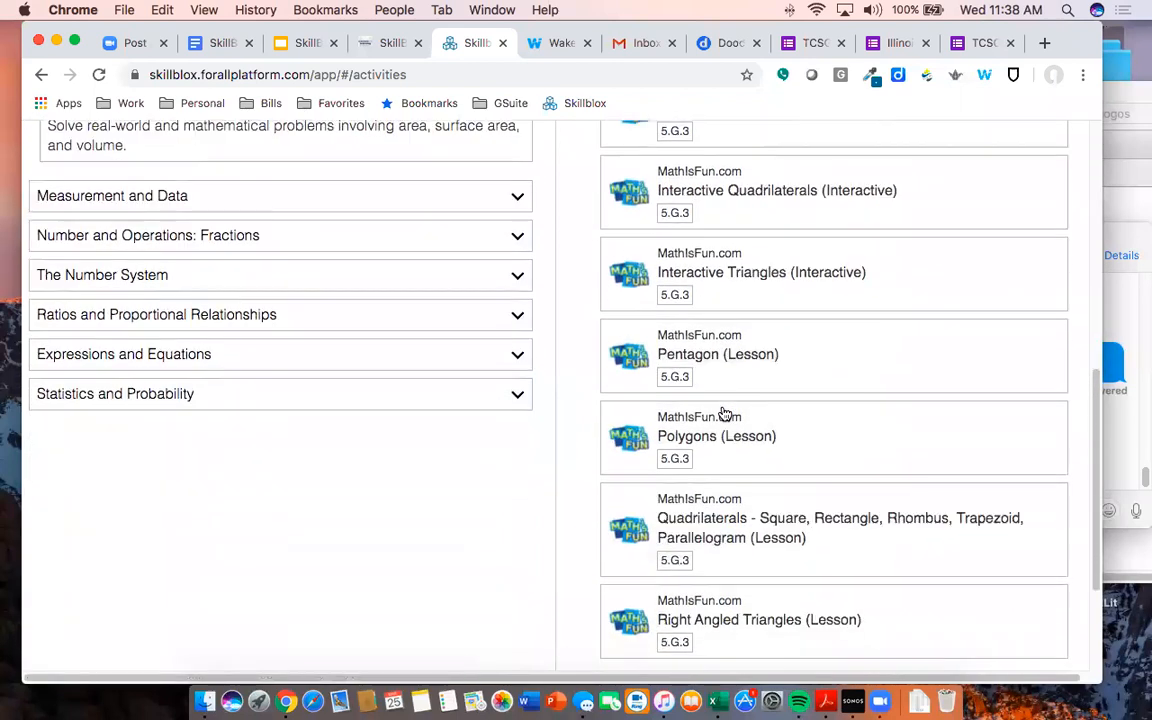
pyautogui.scroll(6, 724, 413)
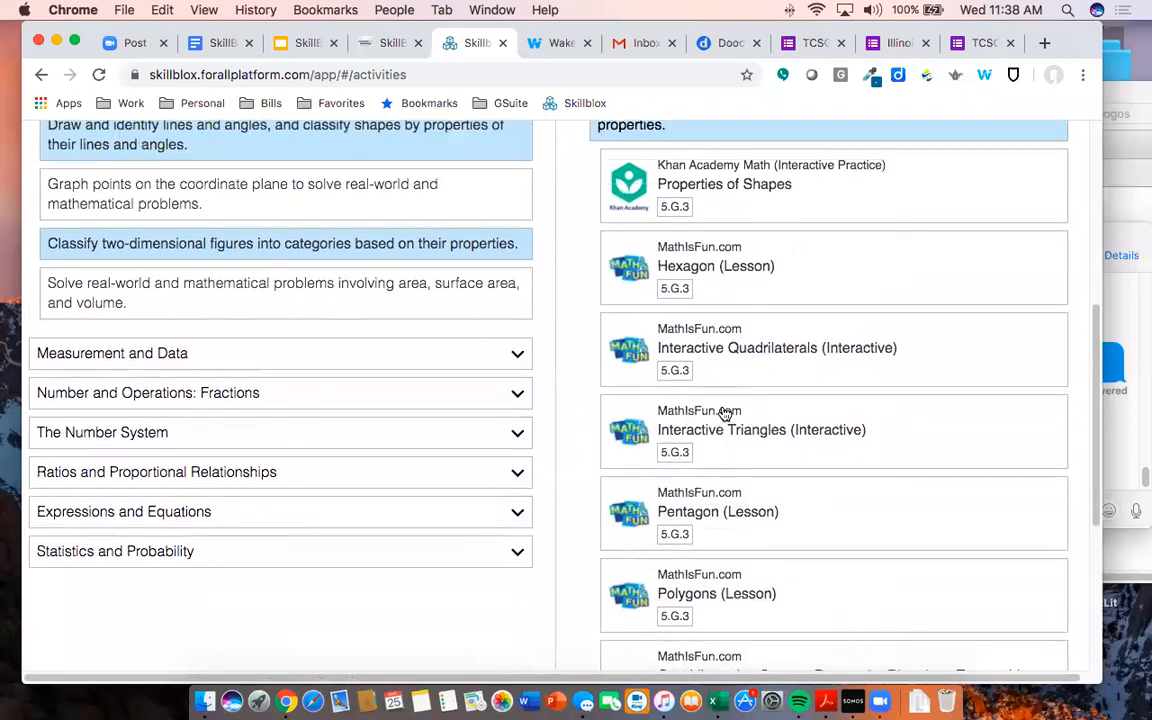
pyautogui.scroll(4, 724, 413)
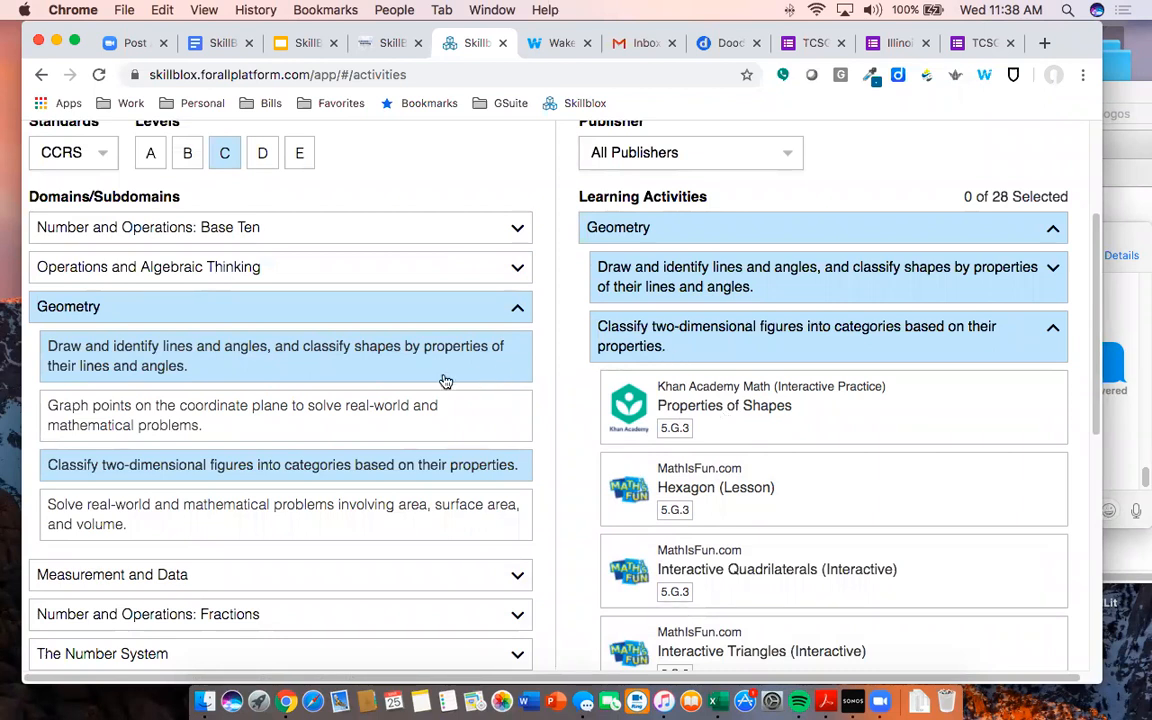
pyautogui.click(398, 471)
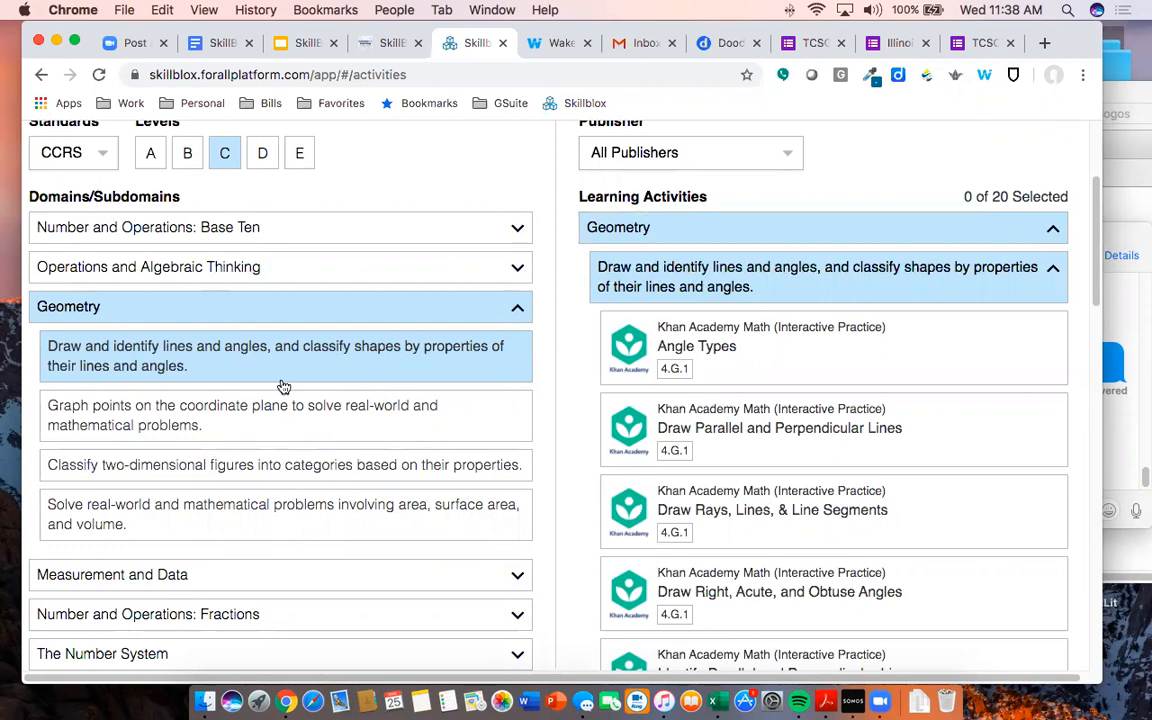
# - Briefly add Measurement and Data's geometric measurement of angles subdomain, then remove it again
pyautogui.click(712, 292)
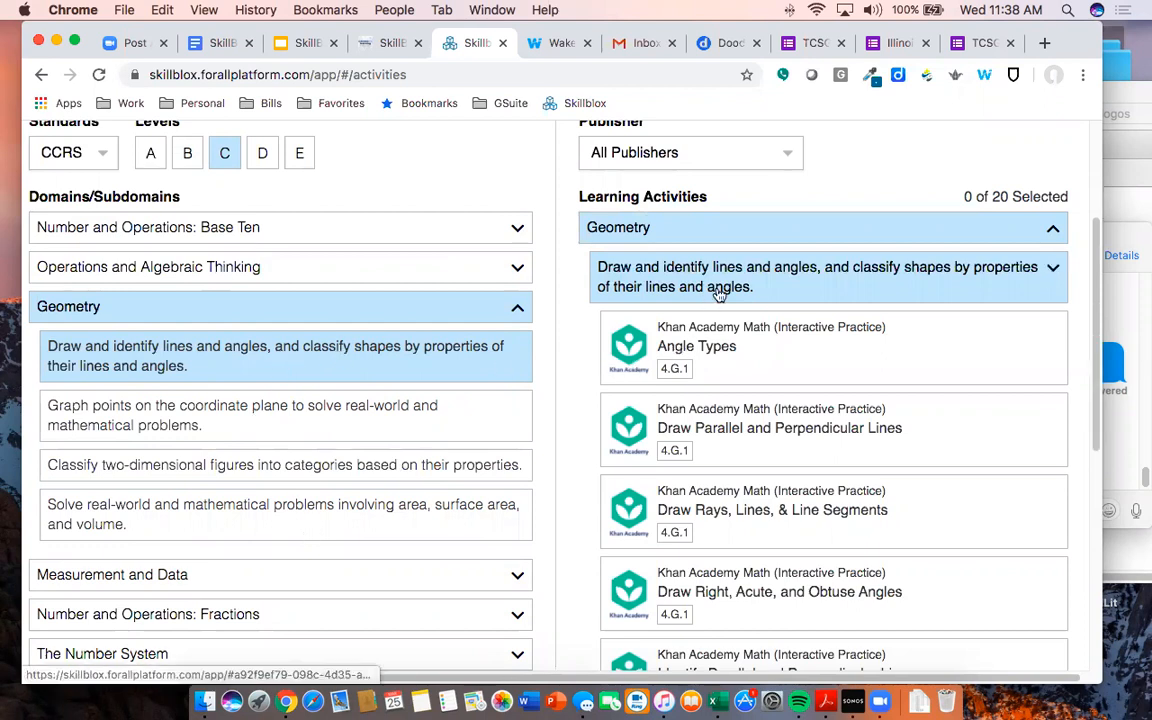
pyautogui.scroll(-1, 350, 470)
pyautogui.click(270, 550)
pyautogui.scroll(-3, 290, 459)
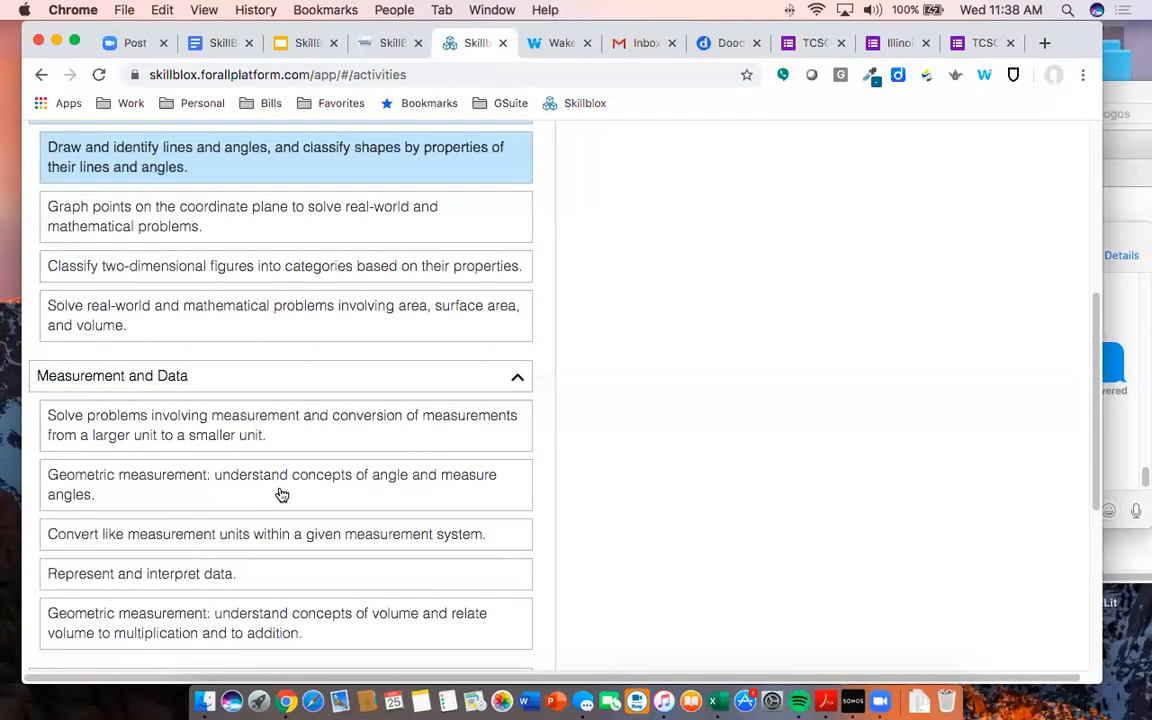
pyautogui.click(167, 494)
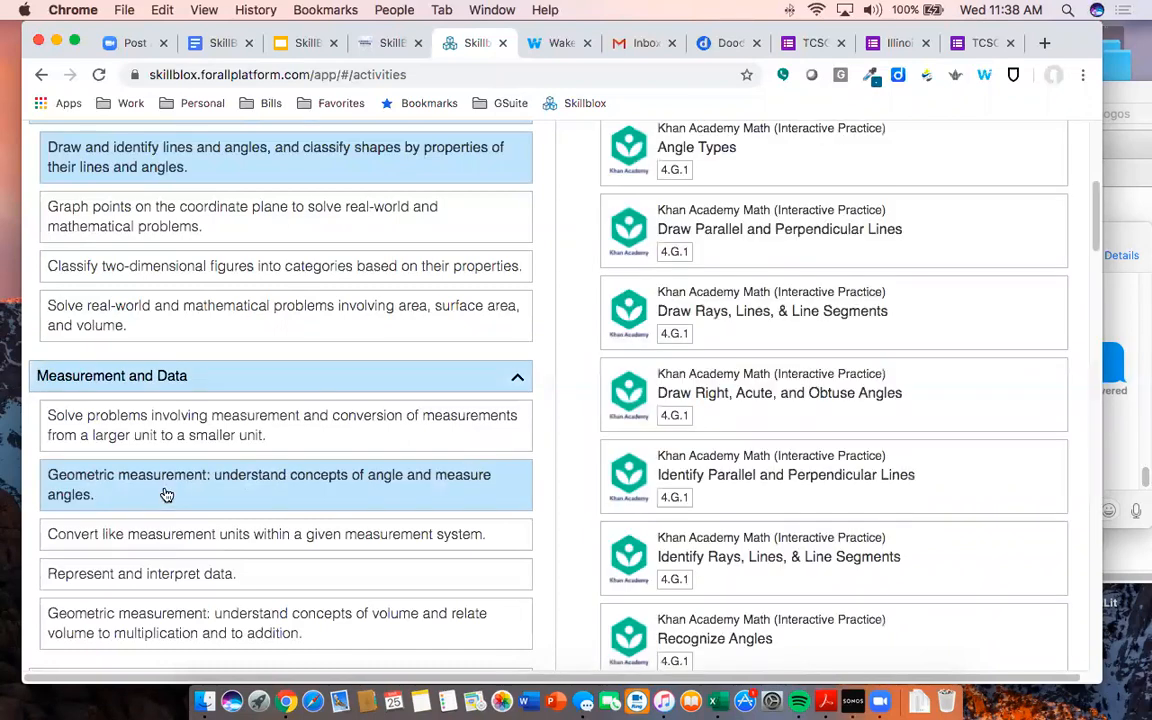
pyautogui.scroll(5, 600, 355)
pyautogui.scroll(2, 738, 215)
pyautogui.scroll(2, 738, 205)
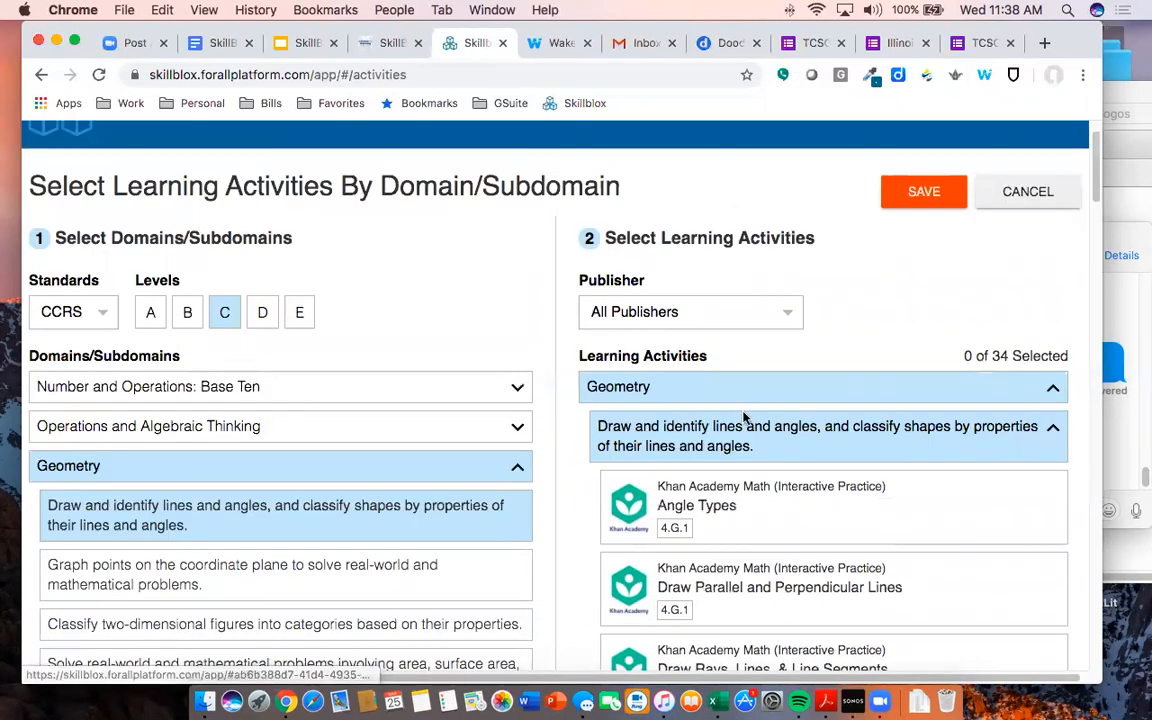
pyautogui.click(745, 430)
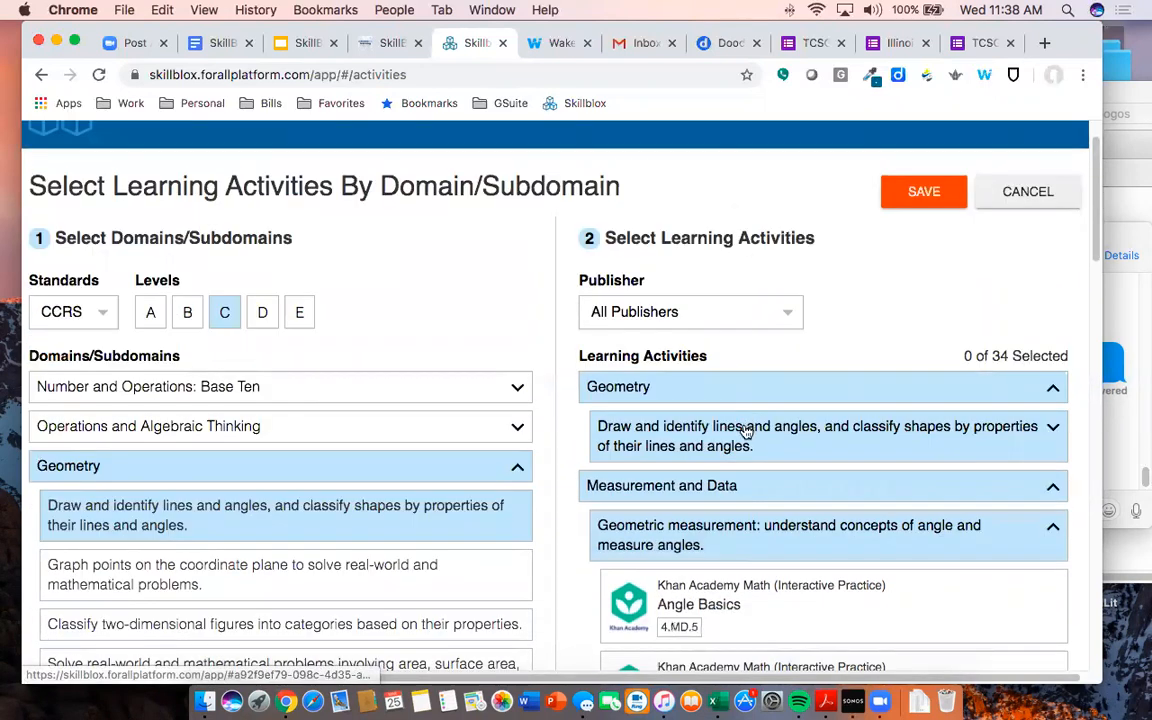
pyautogui.click(730, 512)
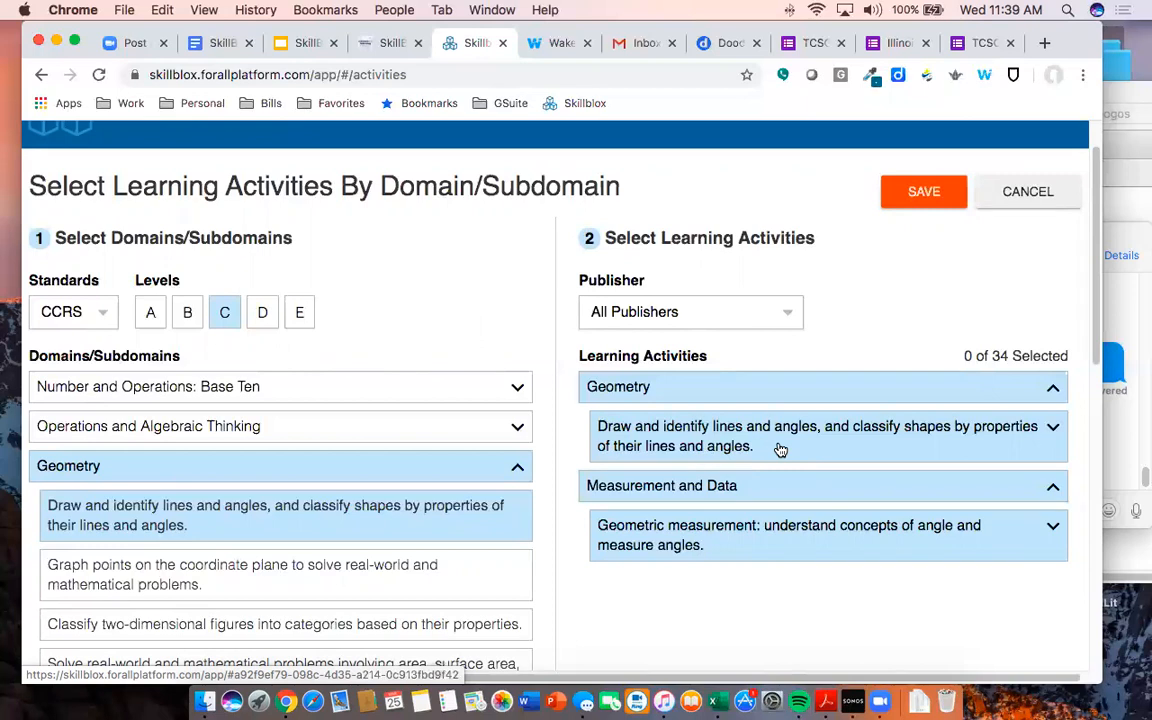
pyautogui.scroll(-5, 408, 501)
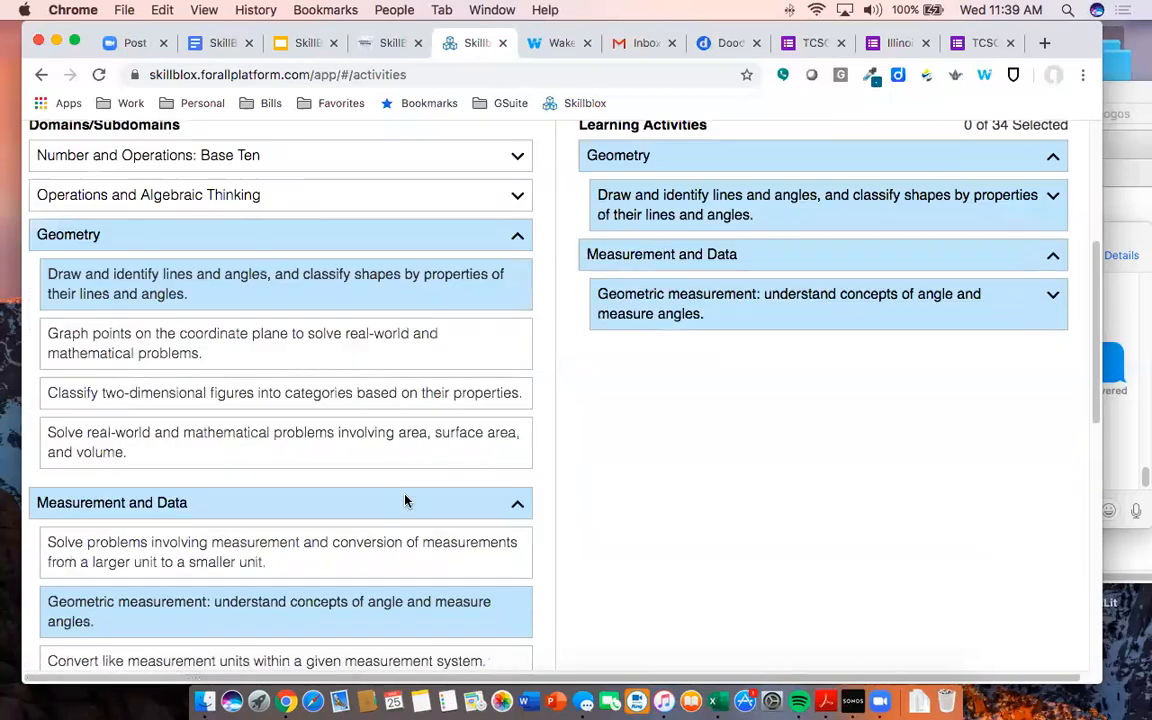
pyautogui.click(276, 501)
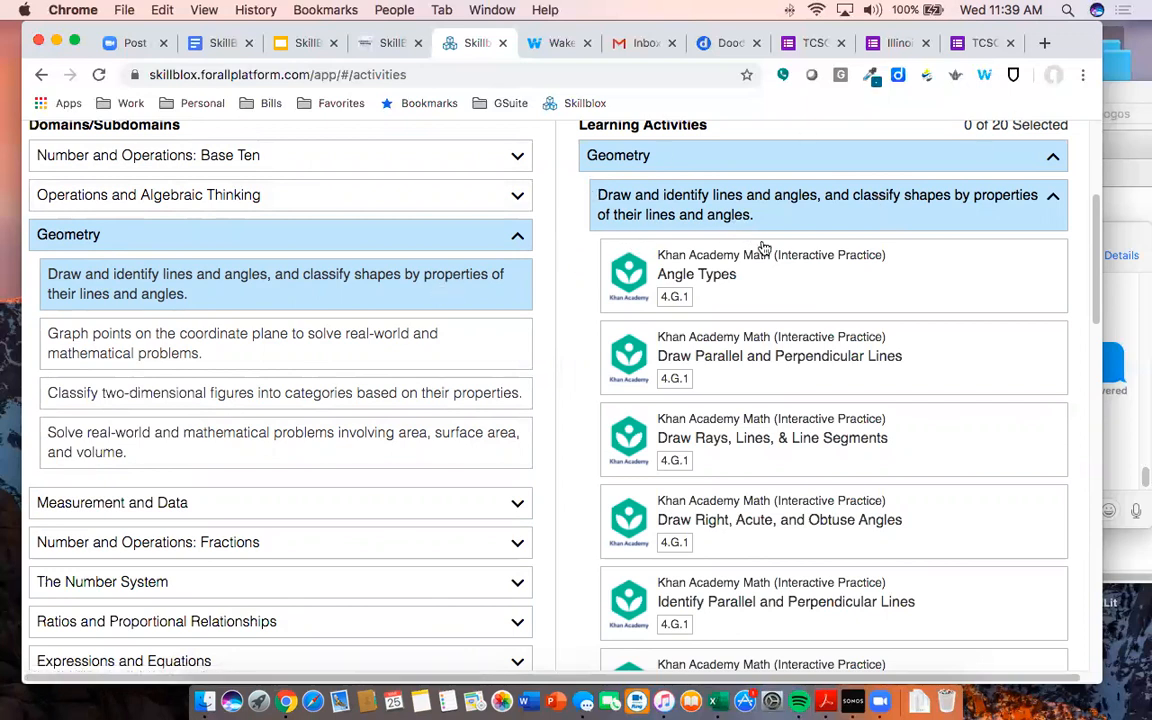
# - Select the Math is Fun lessons: Straight, Right, Obtuse and Acute Angles, Parallel/Perpendicular, Line in Geometry, and angle types
pyautogui.scroll(-2, 763, 250)
pyautogui.scroll(-10, 763, 250)
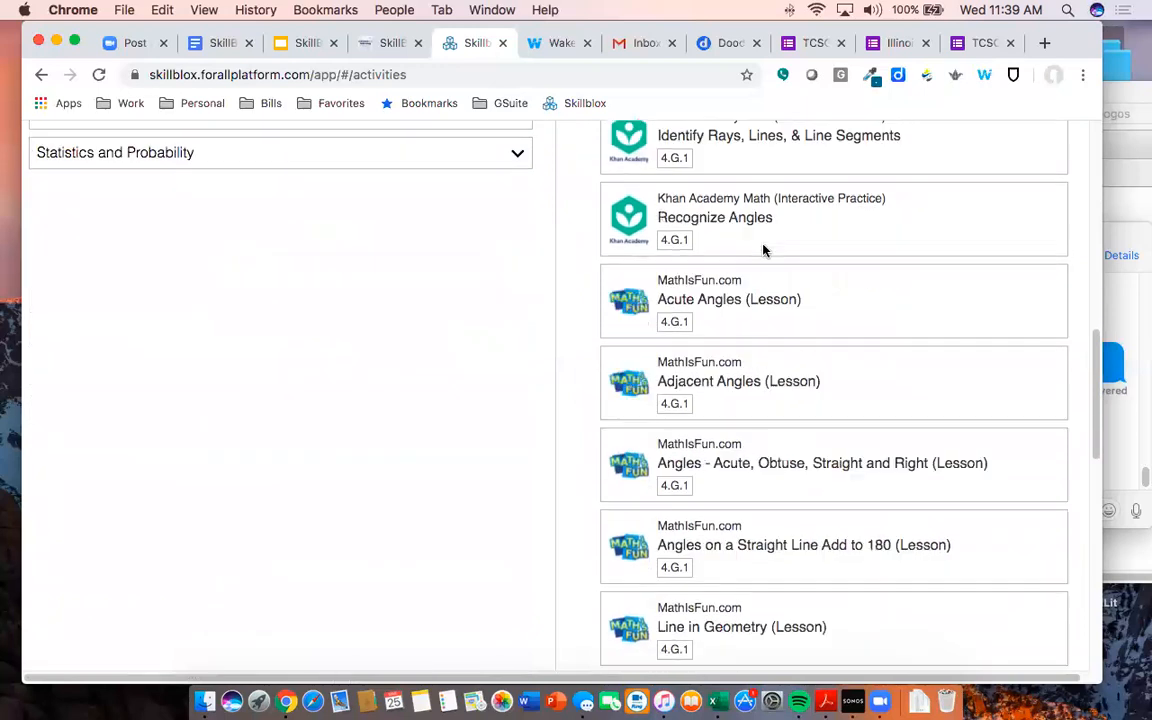
pyautogui.scroll(-8, 766, 251)
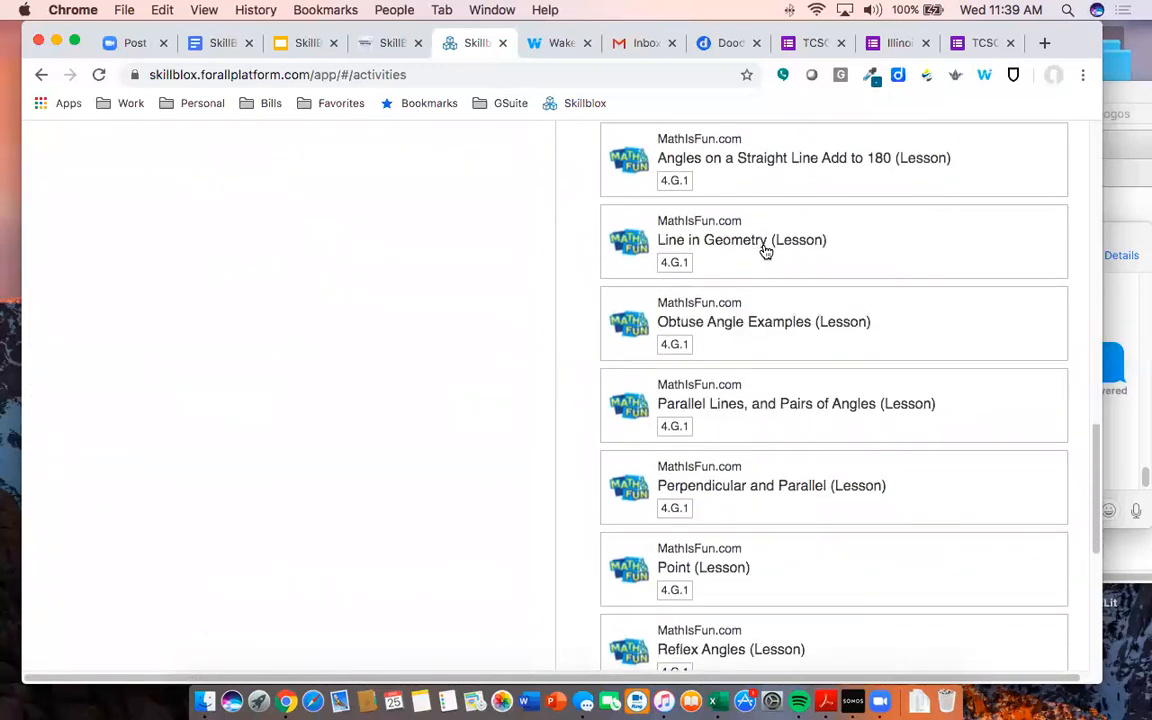
pyautogui.scroll(-7, 764, 252)
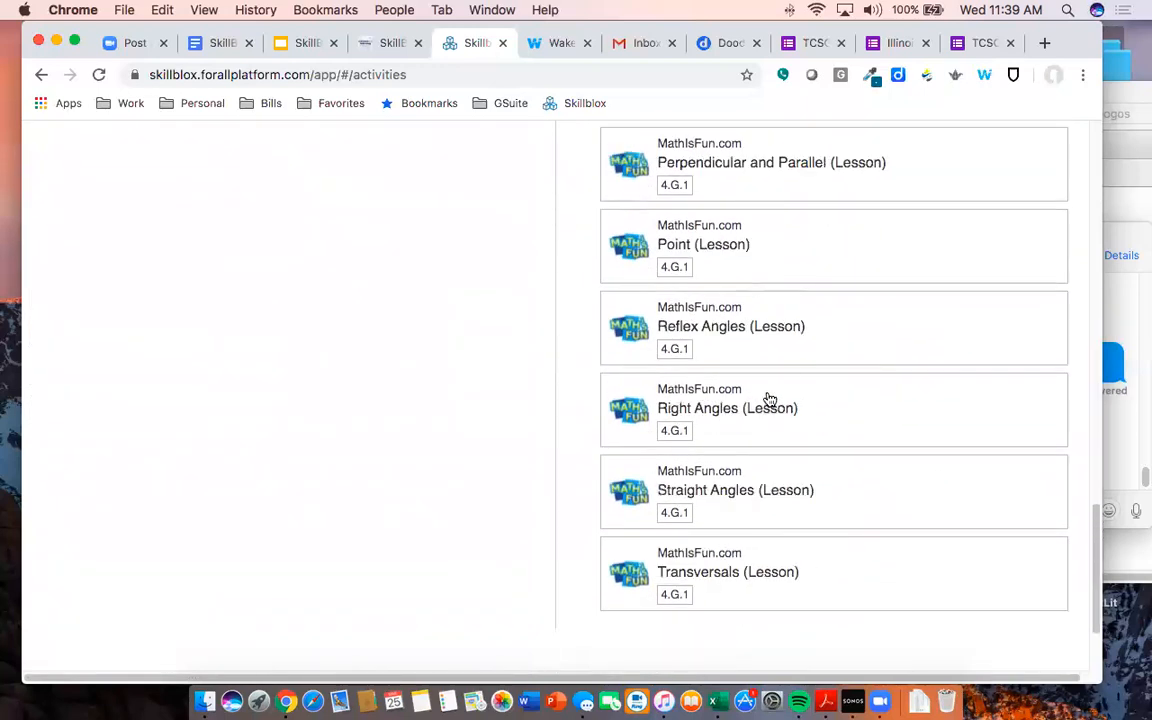
pyautogui.click(753, 497)
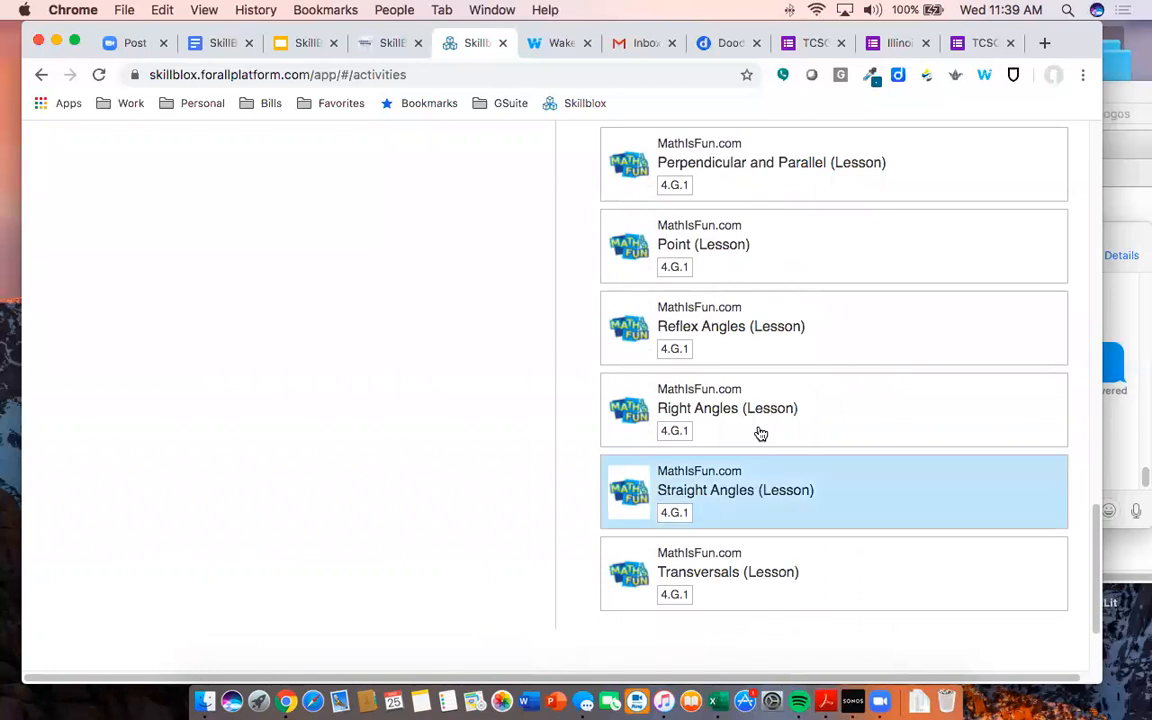
pyautogui.click(762, 427)
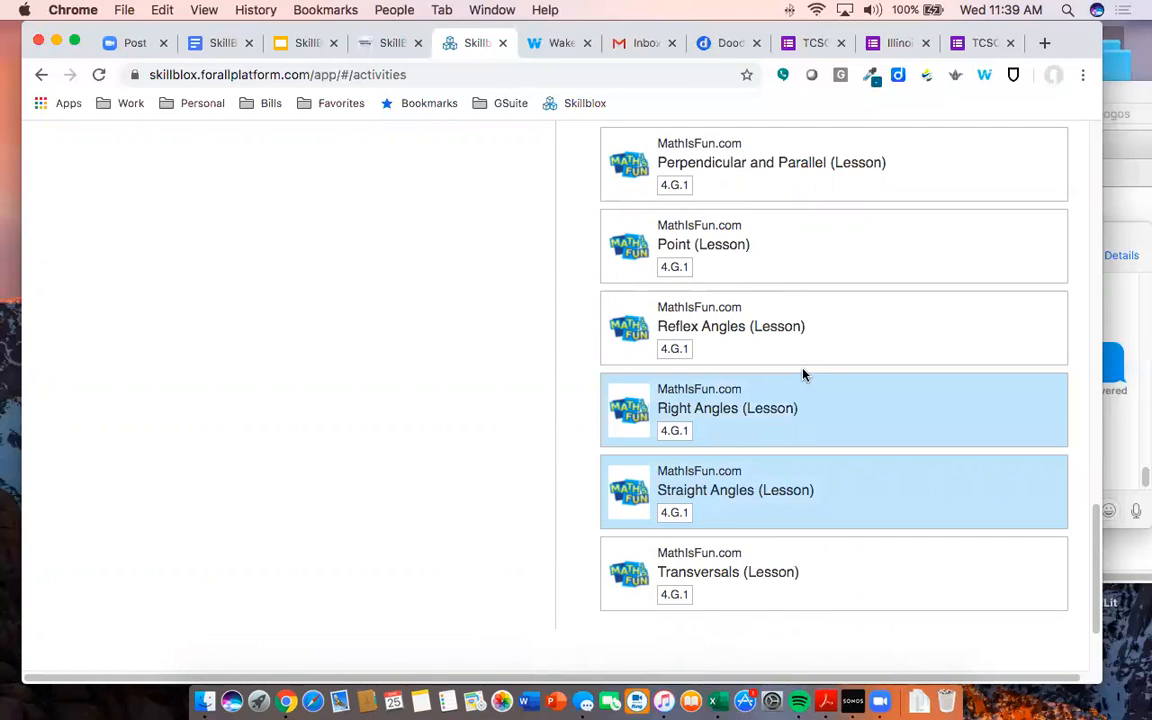
pyautogui.scroll(3, 795, 355)
pyautogui.click(784, 306)
pyautogui.scroll(1, 775, 279)
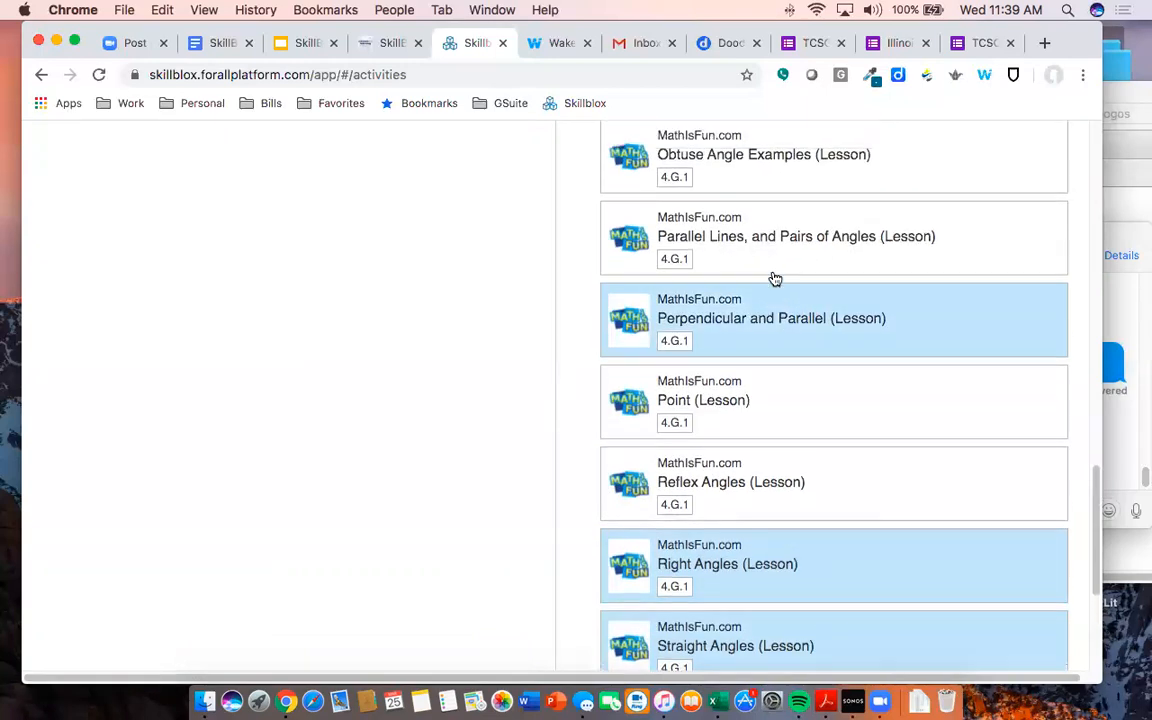
pyautogui.scroll(2, 775, 279)
pyautogui.click(767, 335)
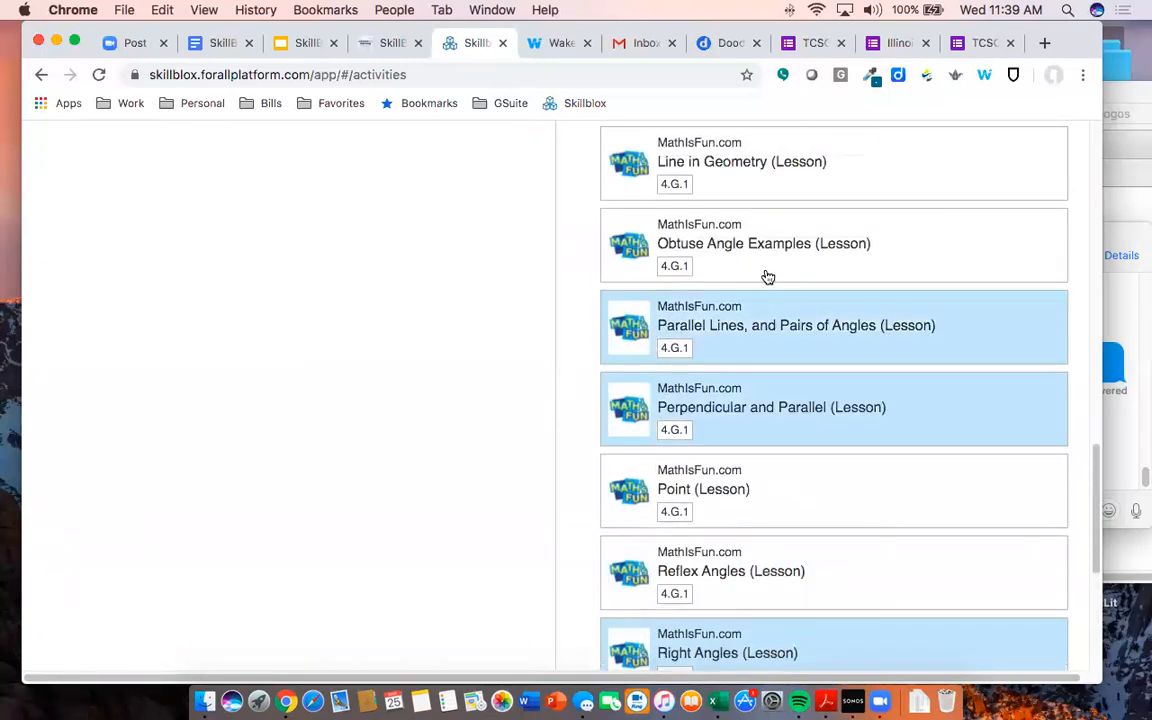
pyautogui.click(766, 250)
pyautogui.scroll(2, 770, 249)
pyautogui.click(771, 248)
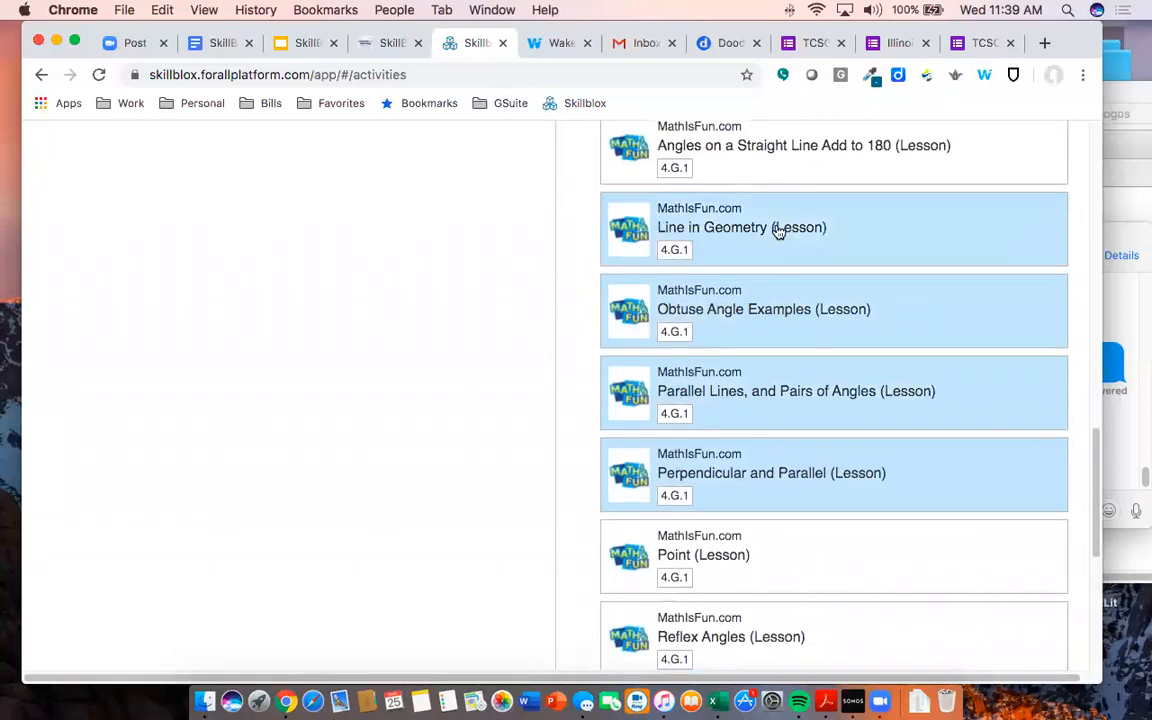
pyautogui.scroll(6, 779, 226)
pyautogui.scroll(1, 762, 382)
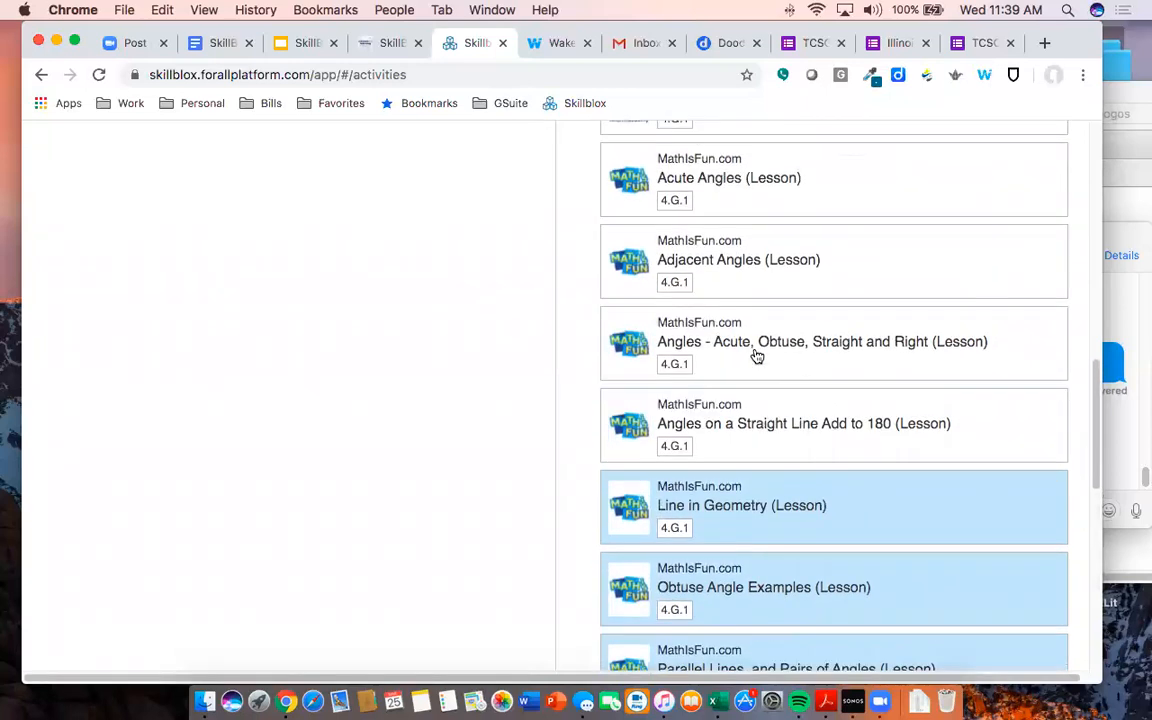
pyautogui.click(757, 345)
pyautogui.scroll(1, 749, 282)
pyautogui.scroll(2, 749, 278)
pyautogui.click(748, 275)
# - Select the Khan Academy practices, from Recognize Angles and the Identify/Draw rays and lines exercises to Angle Types
pyautogui.scroll(6, 746, 226)
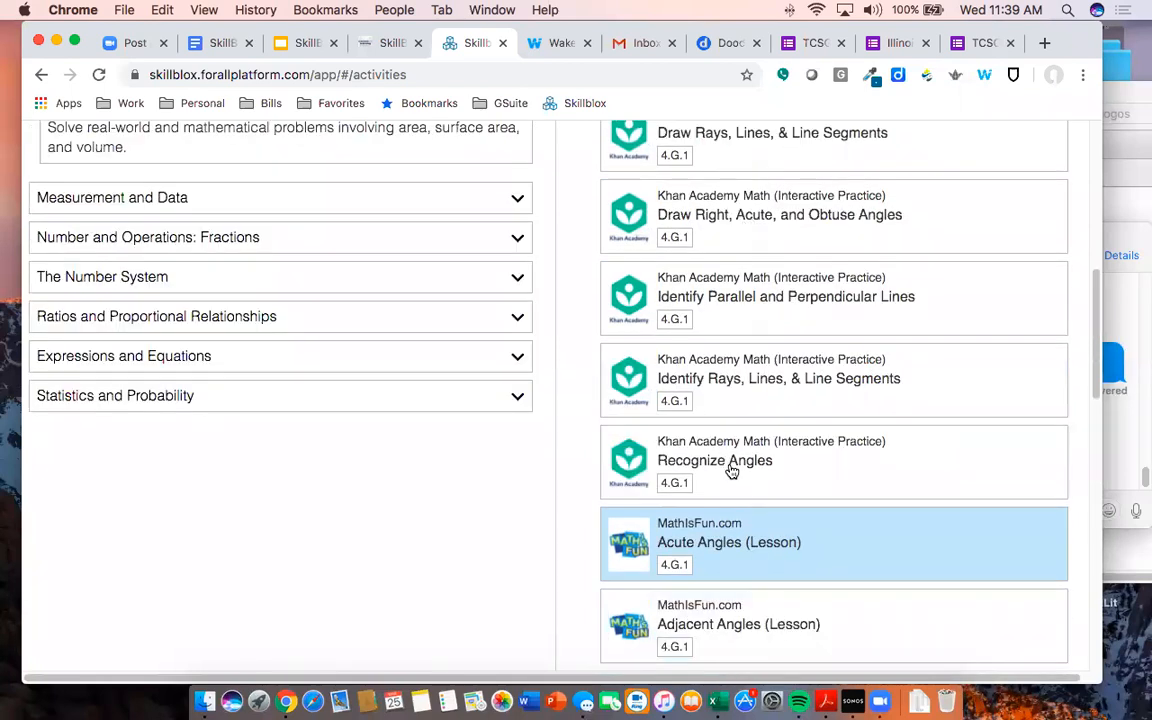
pyautogui.click(731, 450)
pyautogui.click(742, 375)
pyautogui.click(752, 295)
pyautogui.click(754, 234)
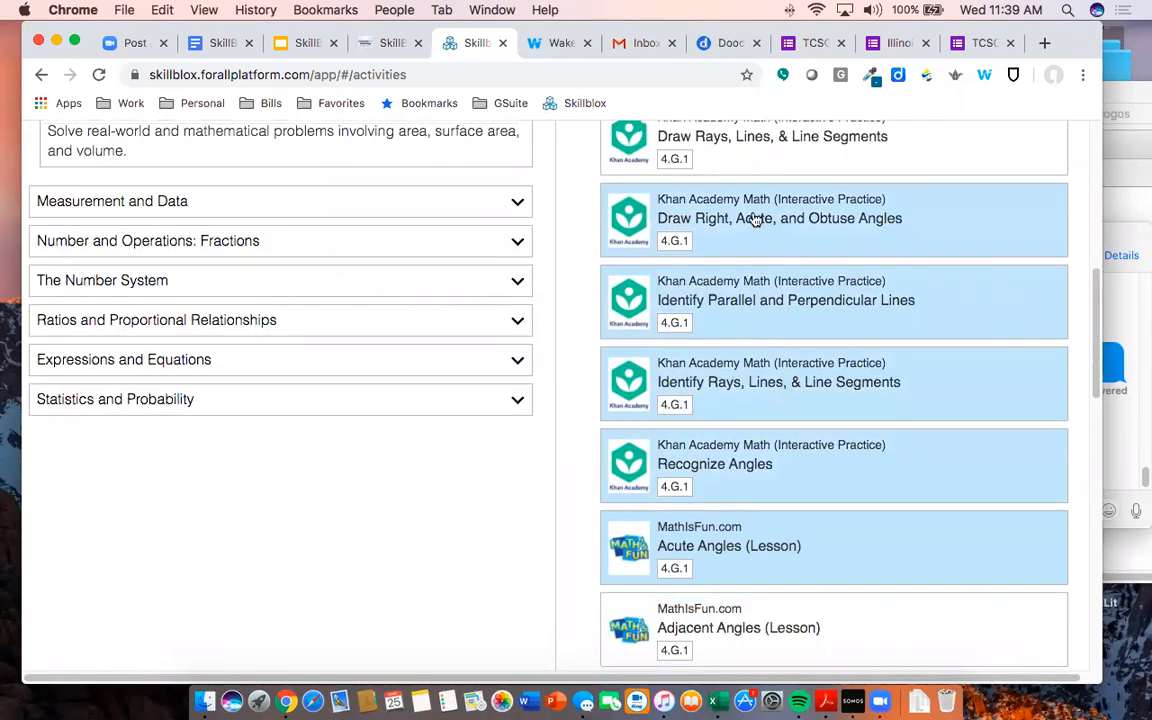
pyautogui.scroll(3, 700, 240)
pyautogui.click(689, 250)
pyautogui.click(688, 195)
pyautogui.scroll(3, 720, 215)
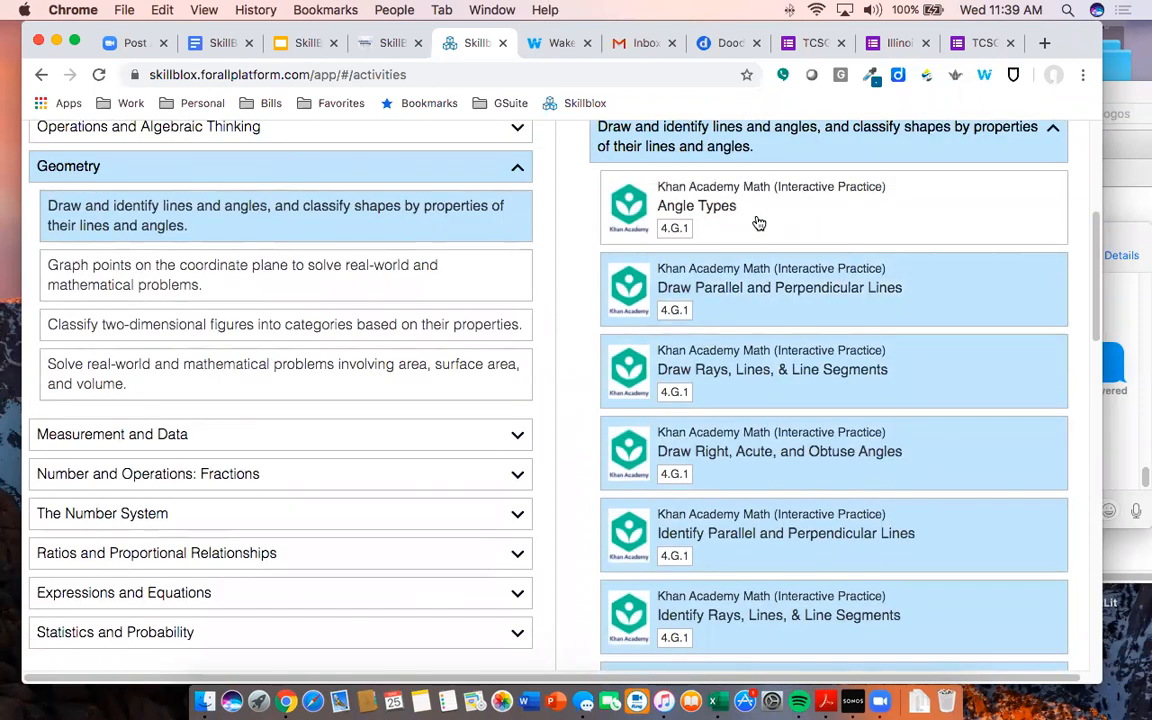
pyautogui.click(755, 226)
pyautogui.scroll(-10, 748, 267)
pyautogui.scroll(-13, 750, 270)
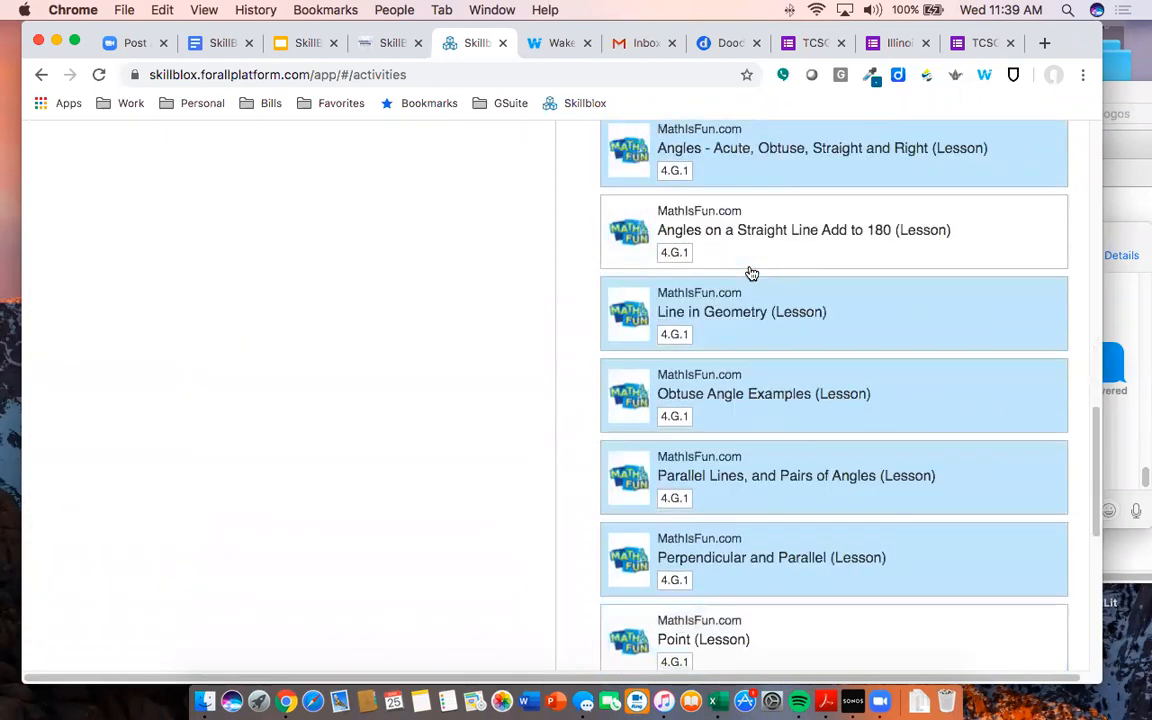
pyautogui.scroll(10, 750, 273)
pyautogui.scroll(20, 753, 277)
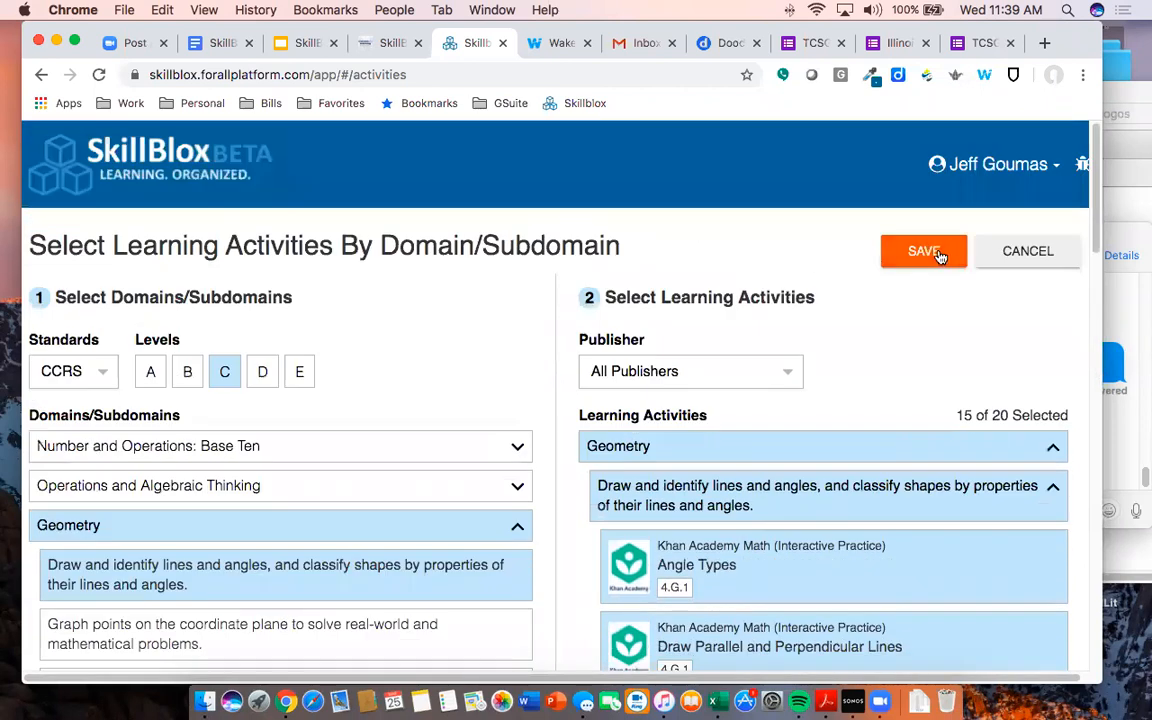
pyautogui.click(924, 251)
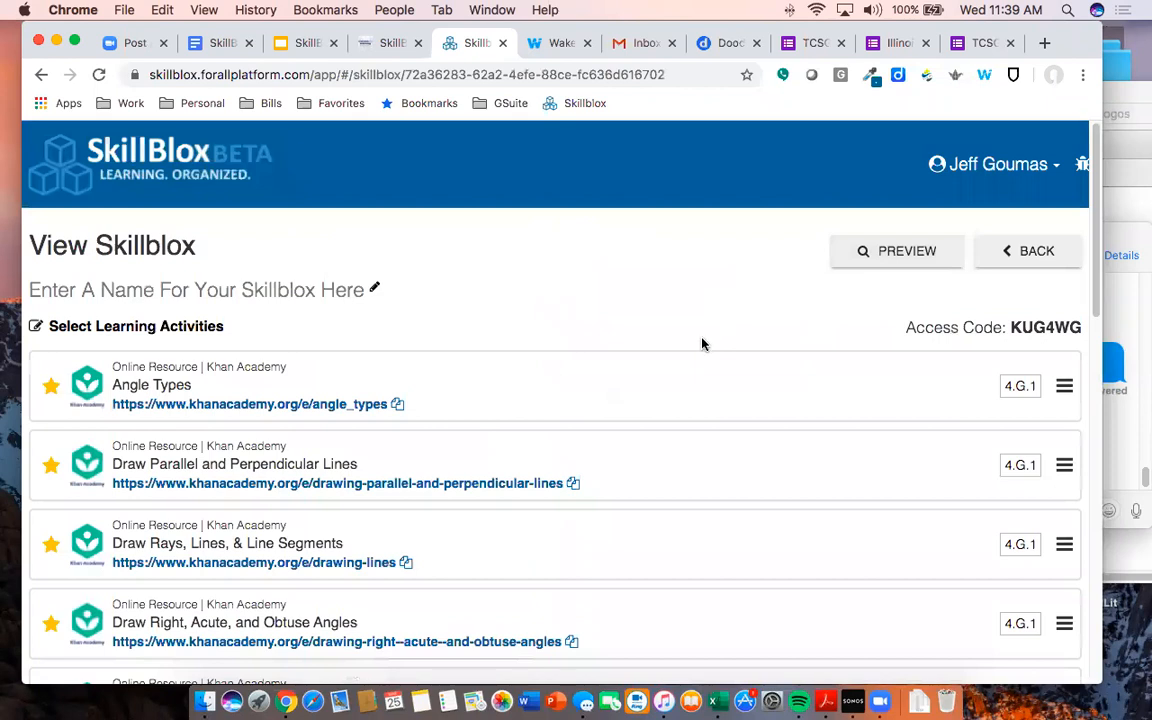
pyautogui.scroll(-9, 706, 341)
pyautogui.scroll(-2, 702, 344)
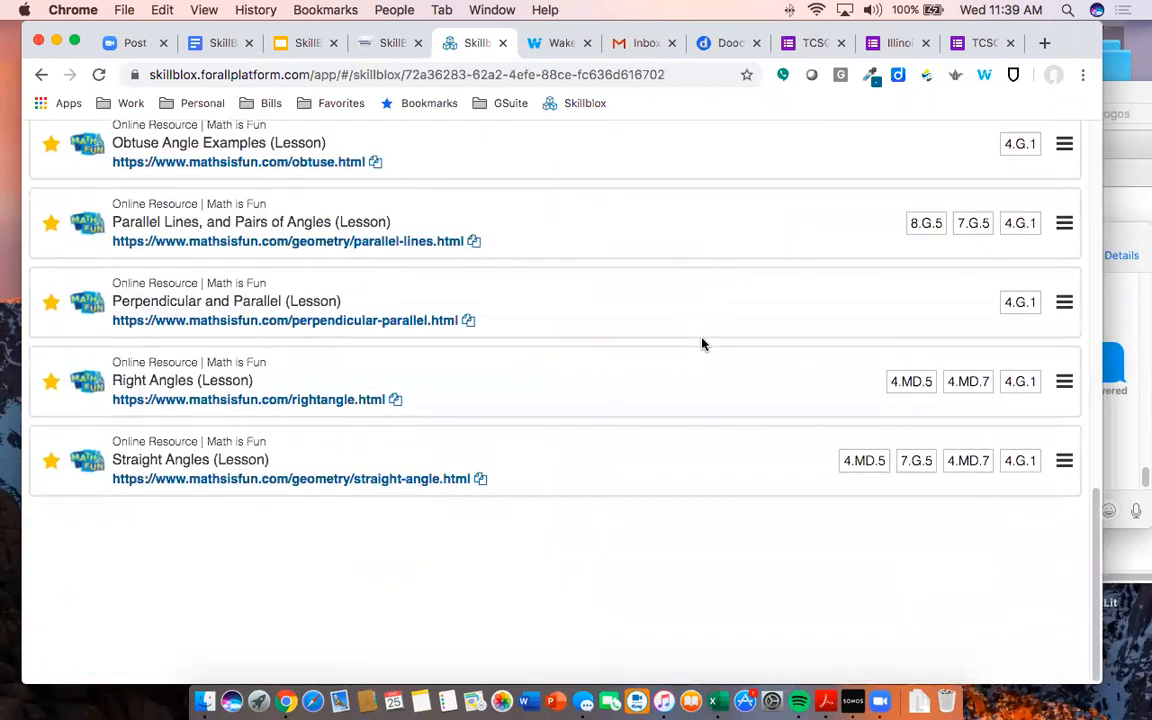
pyautogui.scroll(3, 990, 560)
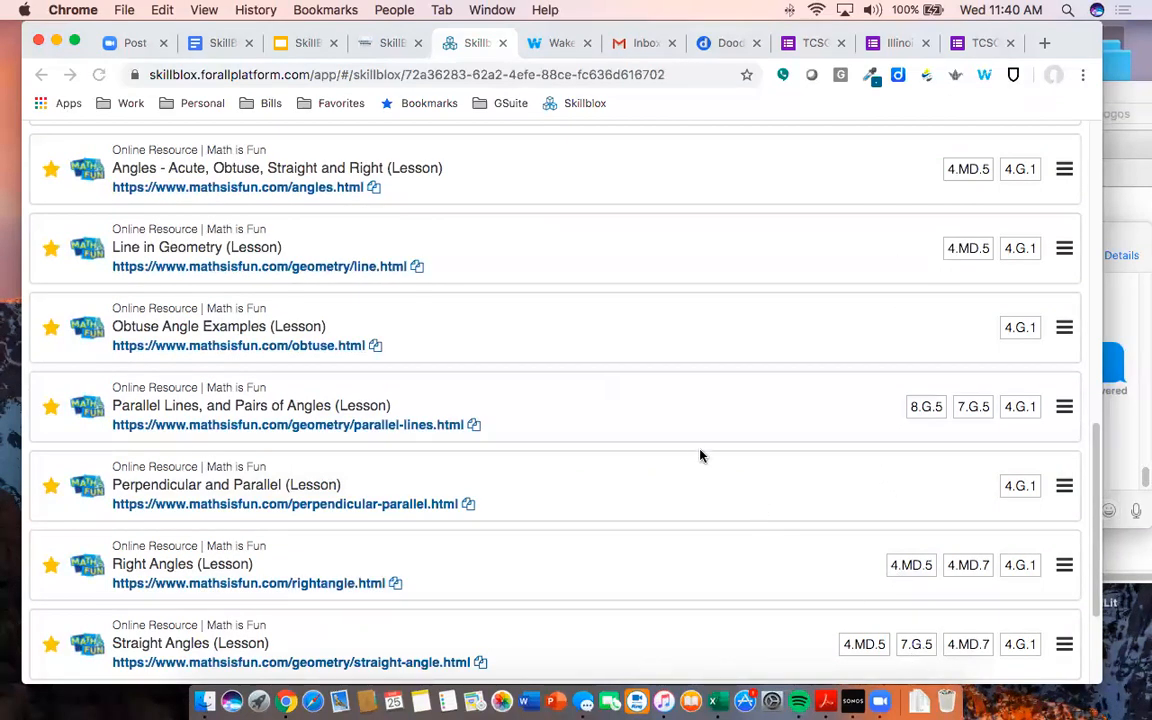
pyautogui.scroll(3, 603, 414)
pyautogui.scroll(2, 834, 360)
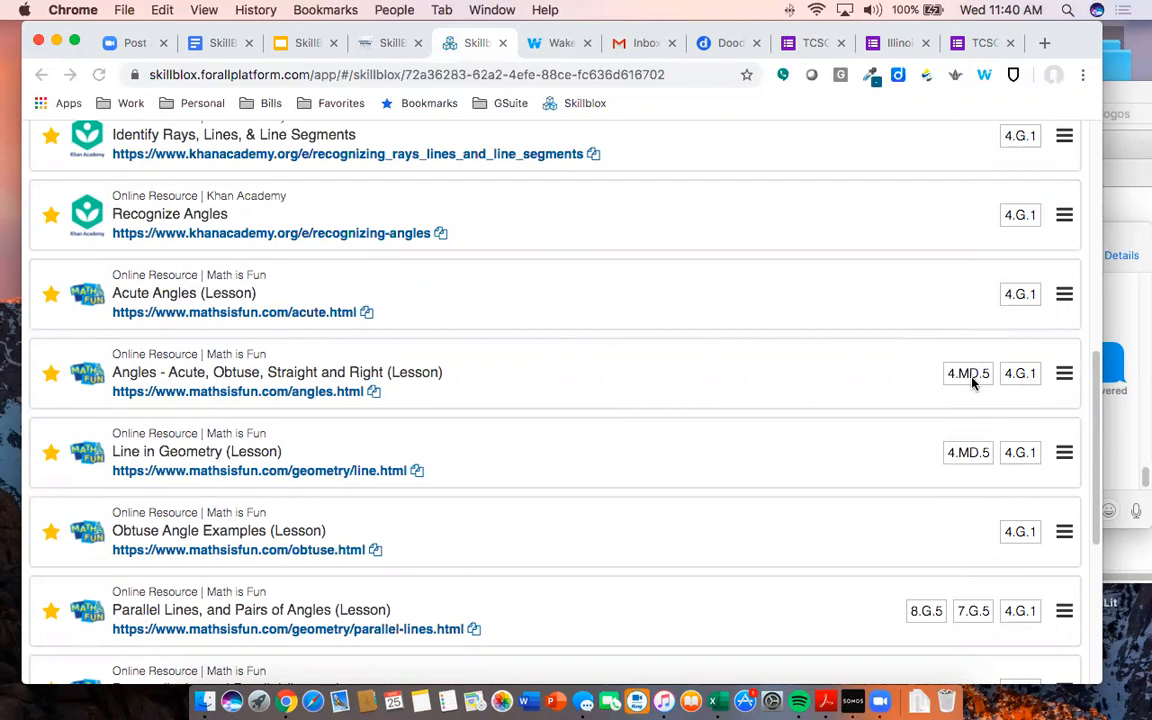
pyautogui.scroll(-5, 972, 380)
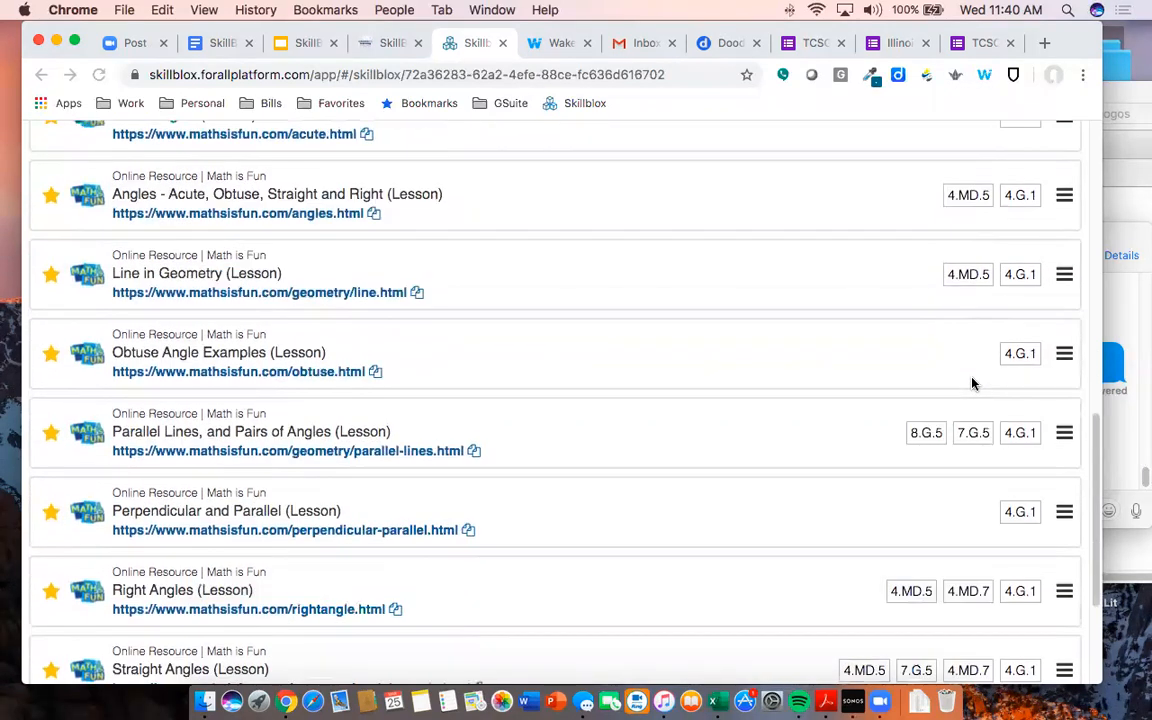
pyautogui.scroll(-1, 979, 430)
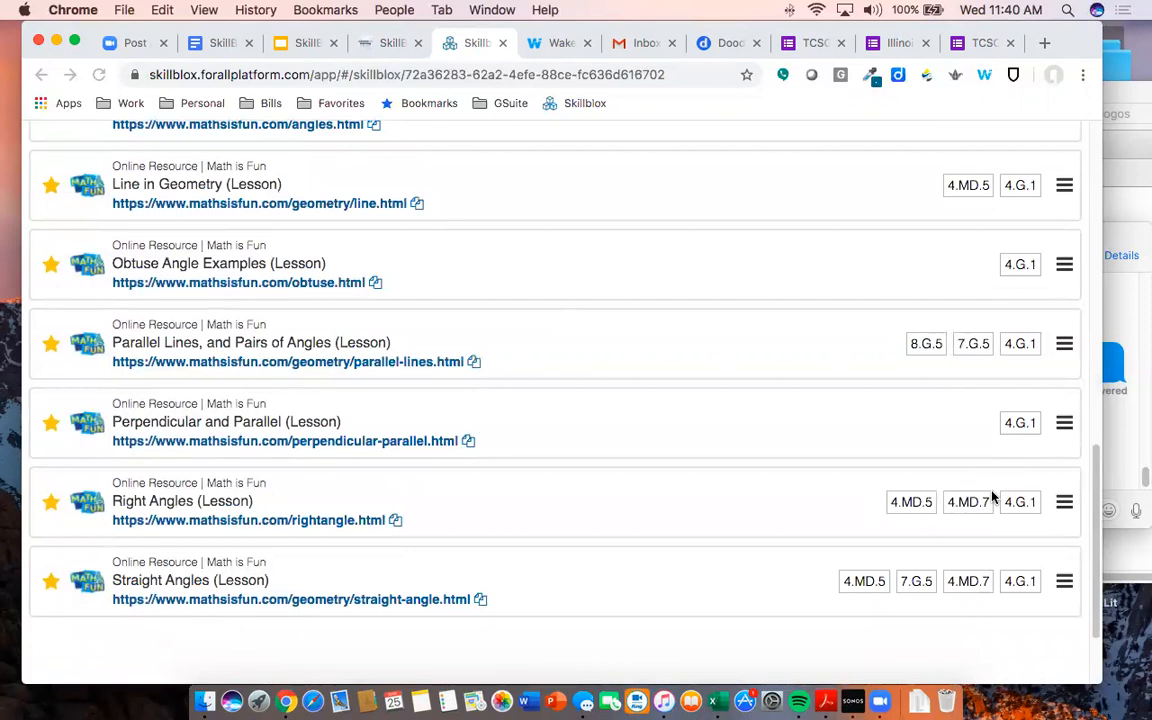
pyautogui.scroll(10, 906, 434)
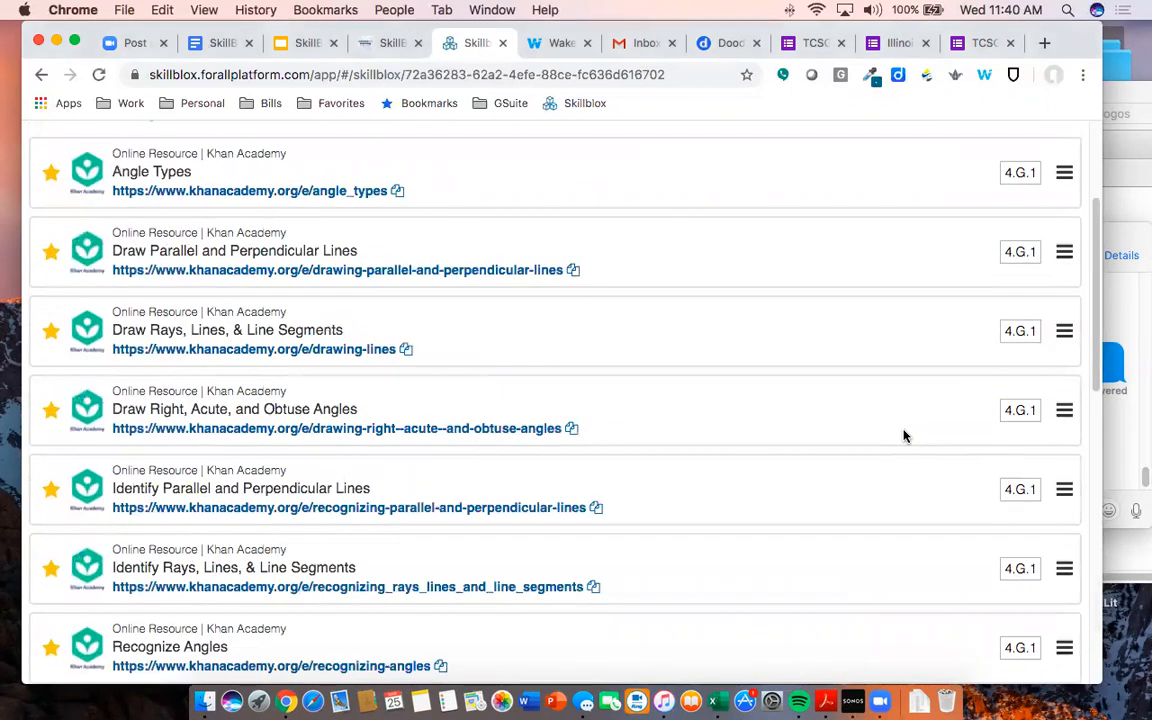
# - Zoom the browser out to 50% and scan the whole activity list, briefly highlighting some row text
pyautogui.press('super+minus')
pyautogui.press('super+minus')
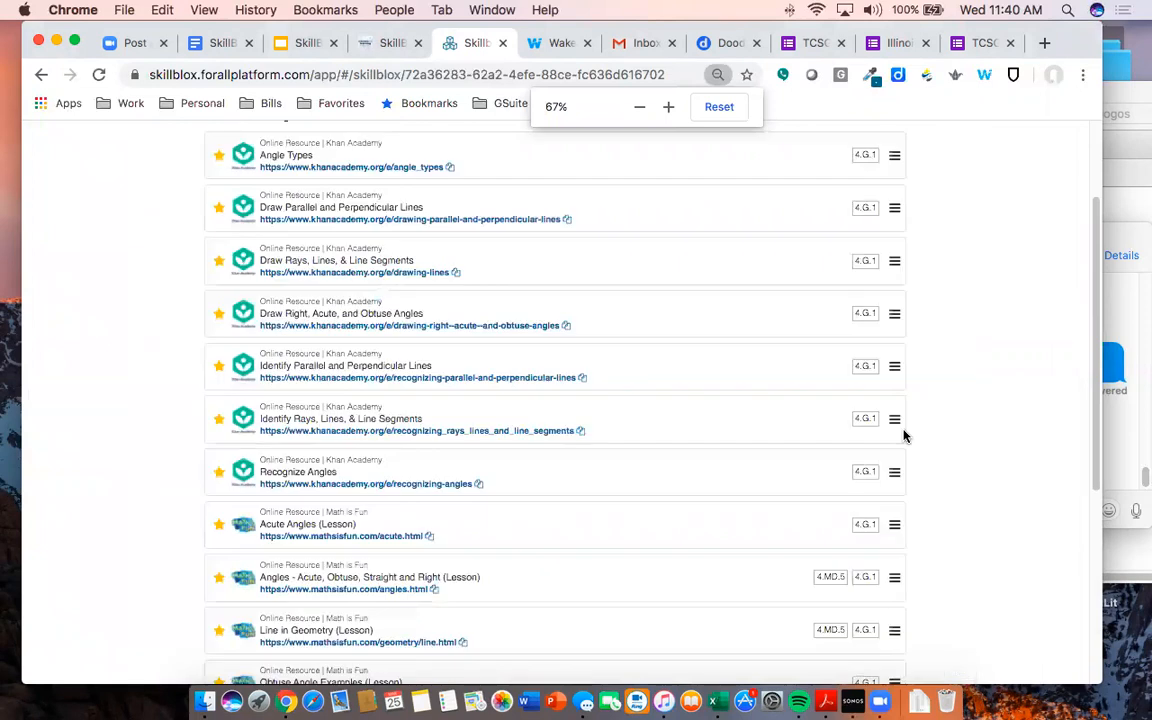
pyautogui.press('super+minus')
pyautogui.scroll(3, 900, 434)
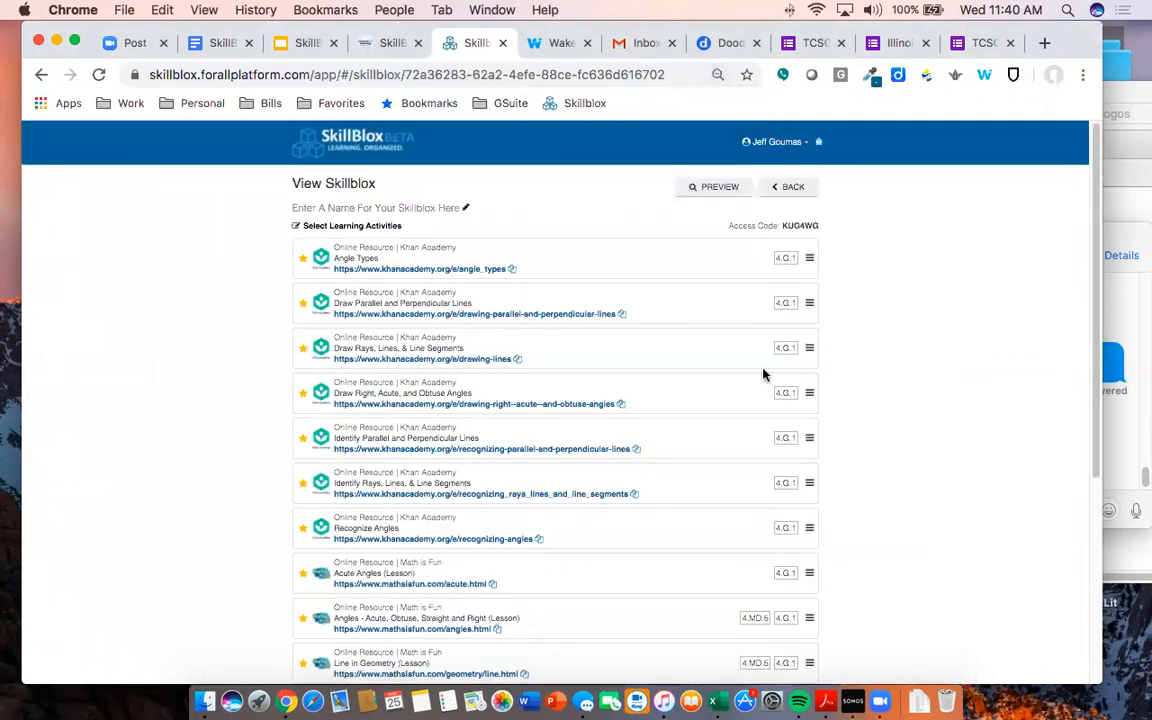
pyautogui.scroll(-4, 443, 294)
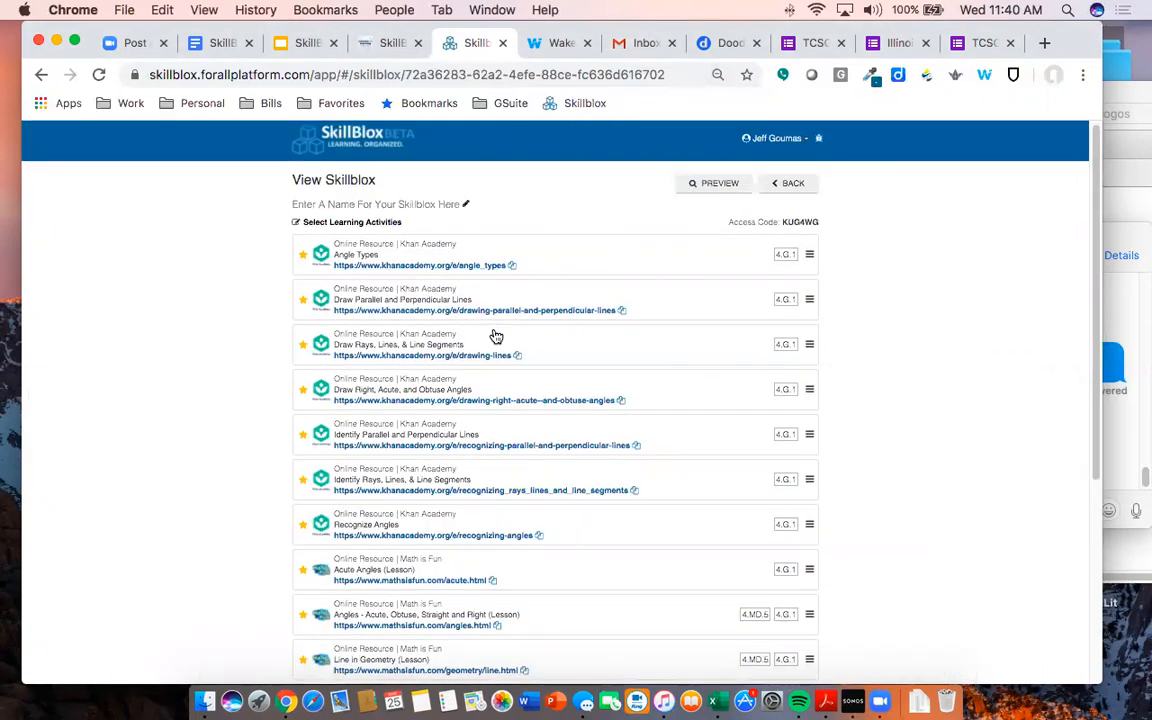
pyautogui.scroll(3, 493, 335)
pyautogui.scroll(-5, 493, 337)
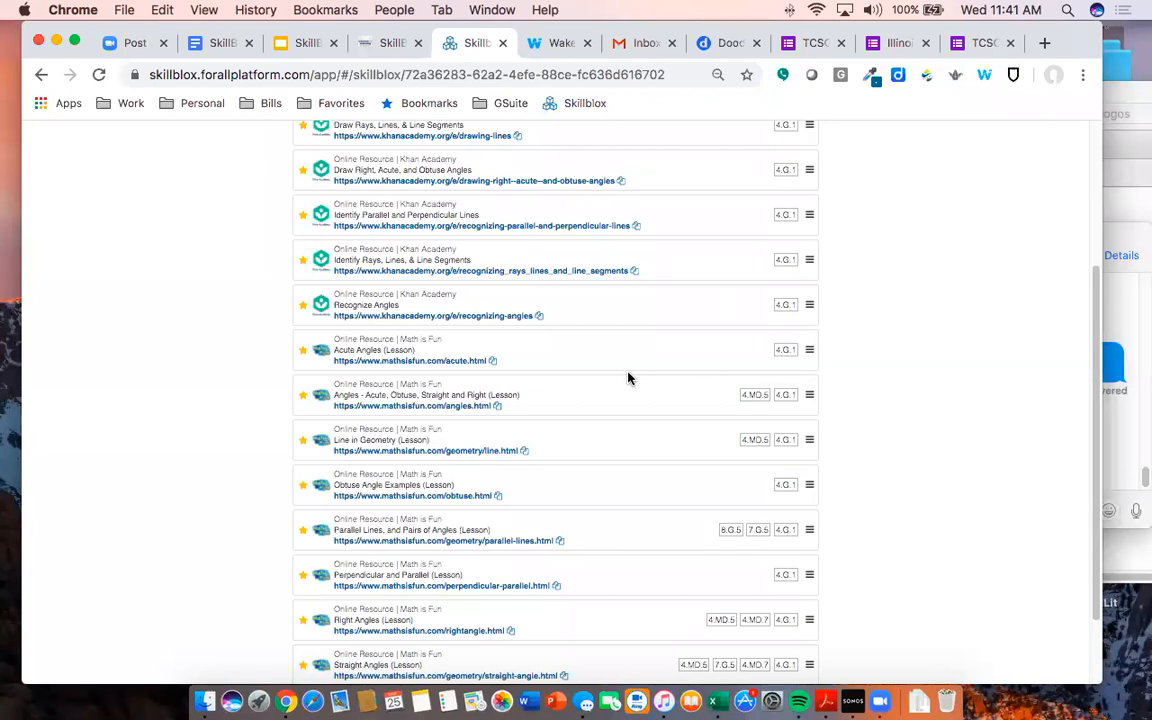
pyautogui.scroll(-2, 625, 381)
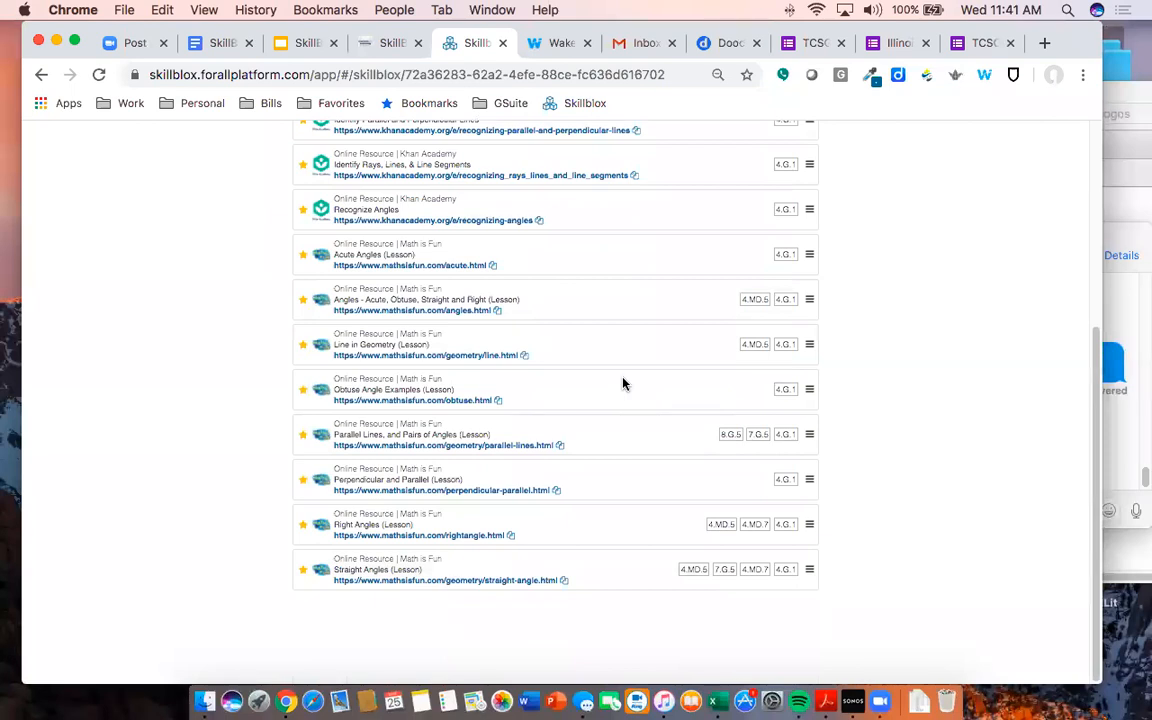
pyautogui.scroll(5, 622, 383)
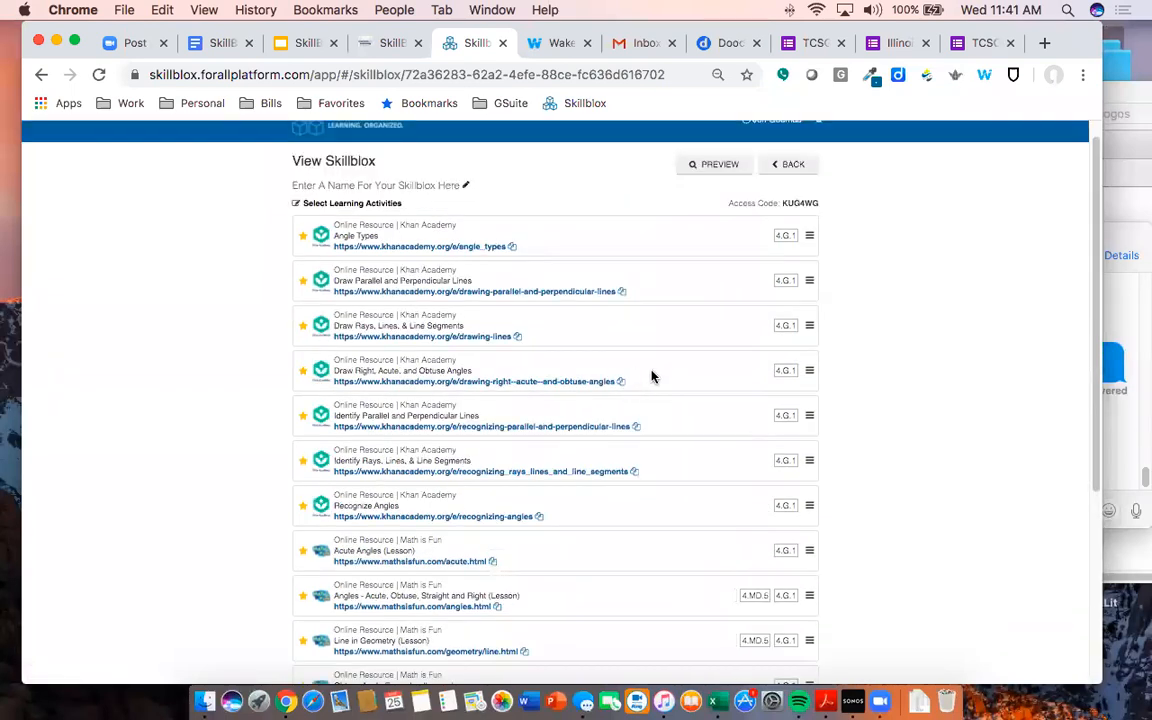
pyautogui.moveTo(669, 417); pyautogui.dragTo(675, 517)
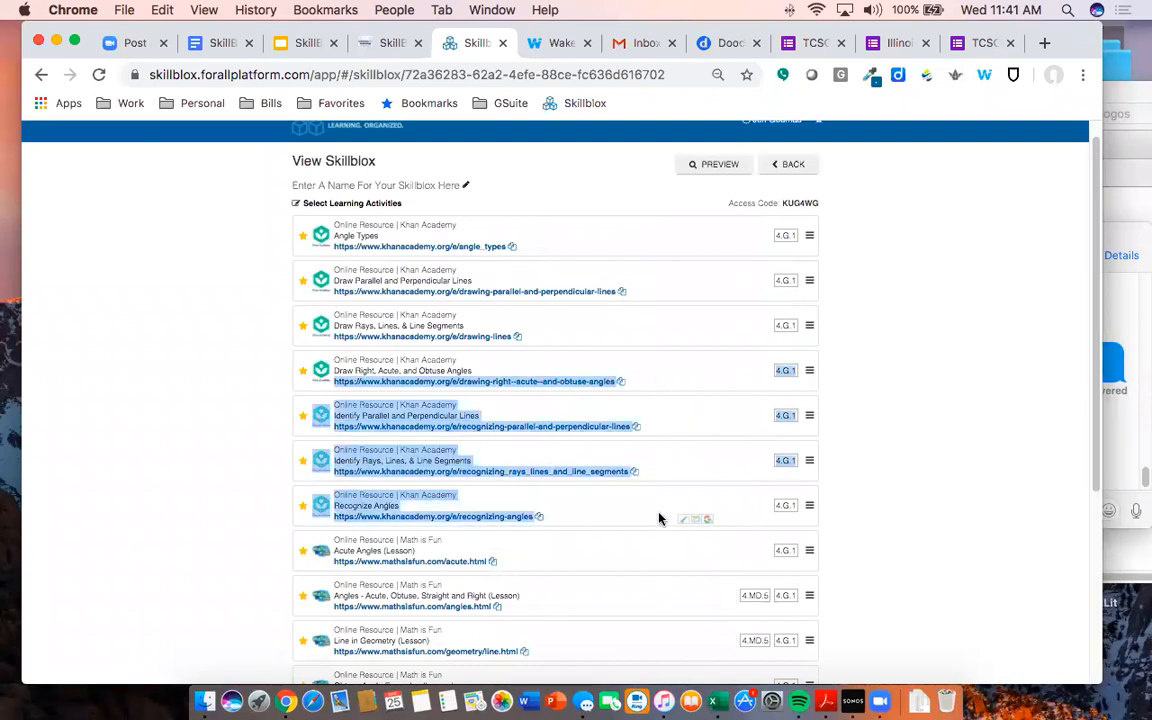
pyautogui.click(944, 349)
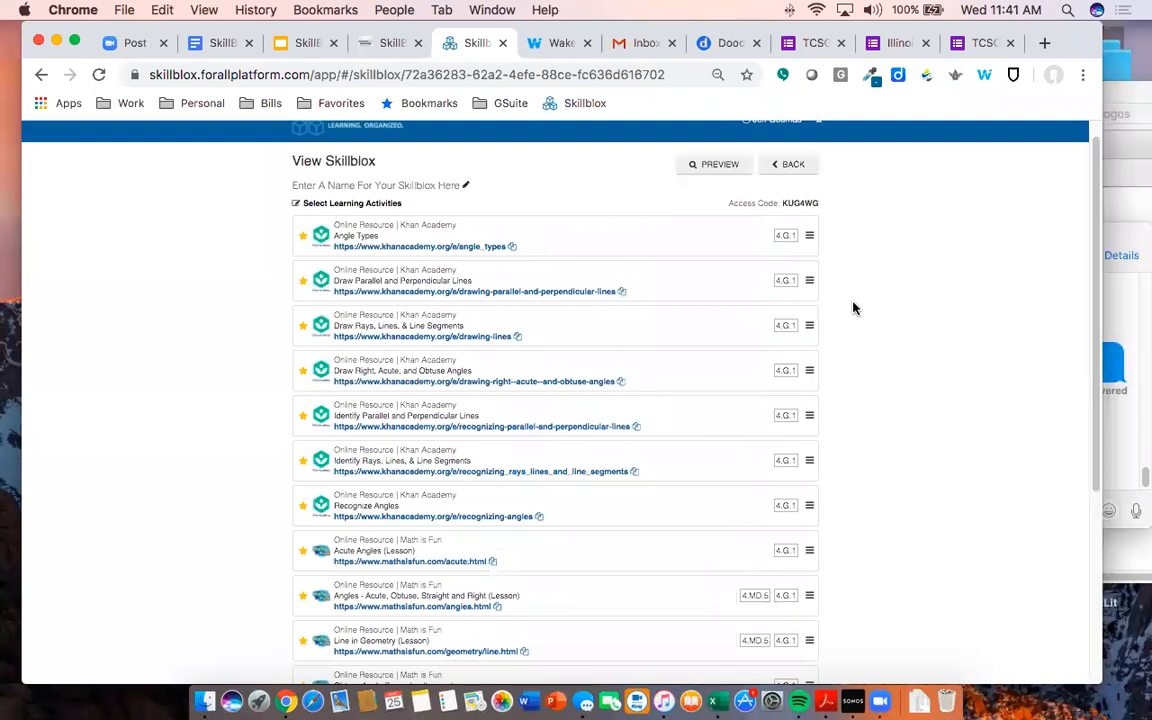
# - Open the Angle Types Khan Academy exercise in a new tab, then return to the Skillblox tab
pyautogui.click(441, 247)
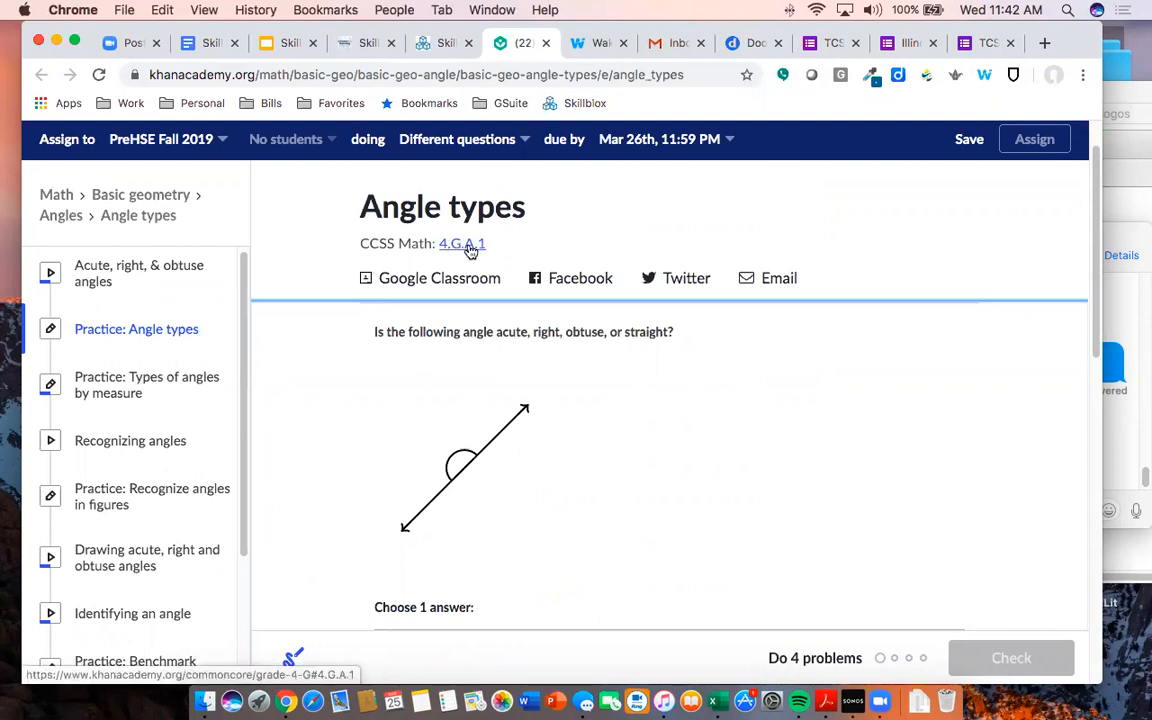
pyautogui.scroll(-5, 600, 390)
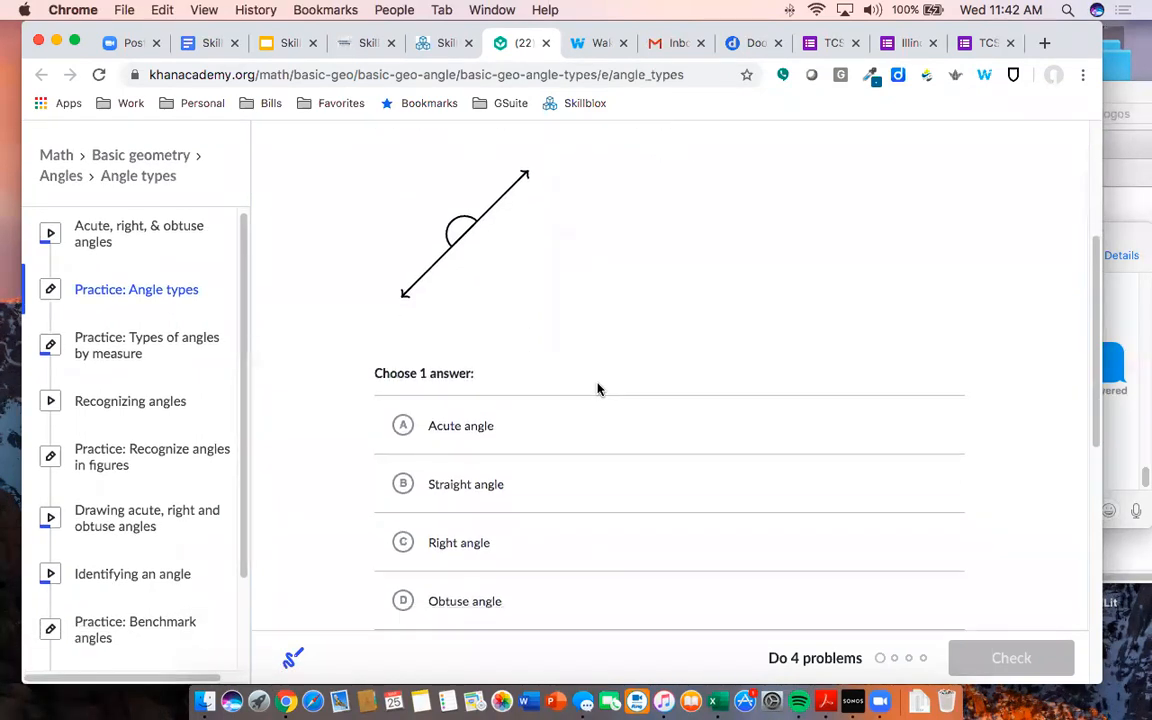
pyautogui.click(450, 43)
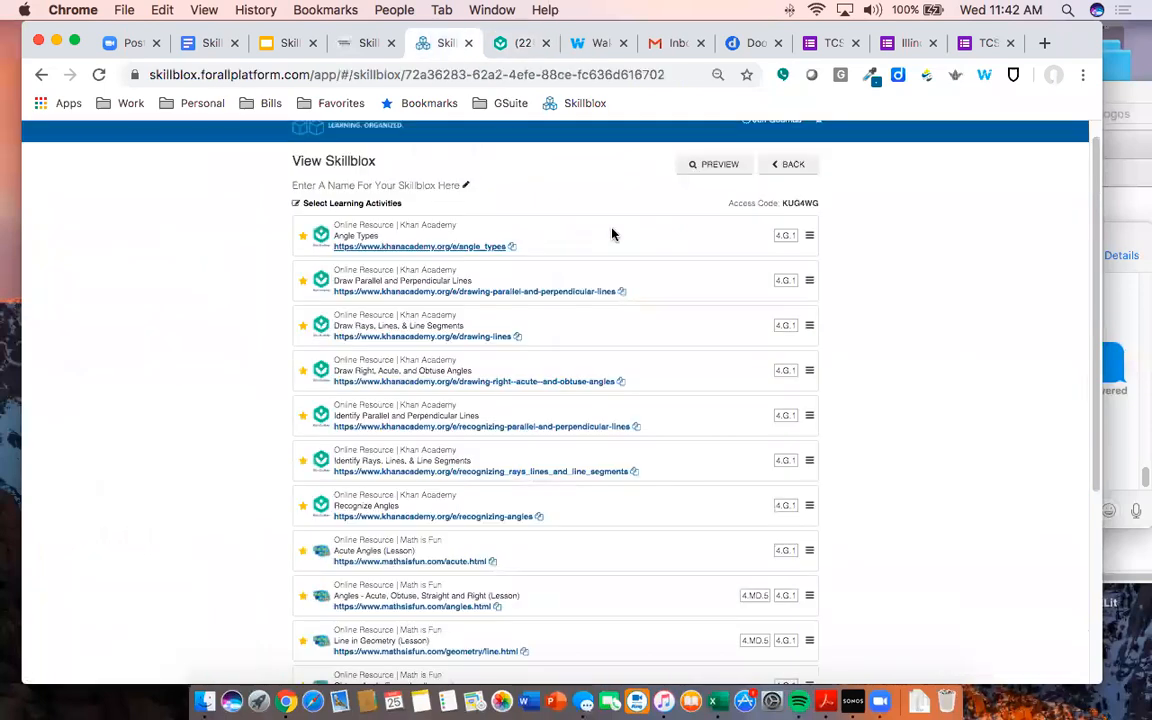
# - Reopen the activity selection, toggle a few activities off and back on, and save with 15 of 20 selected
pyautogui.scroll(-1, 616, 245)
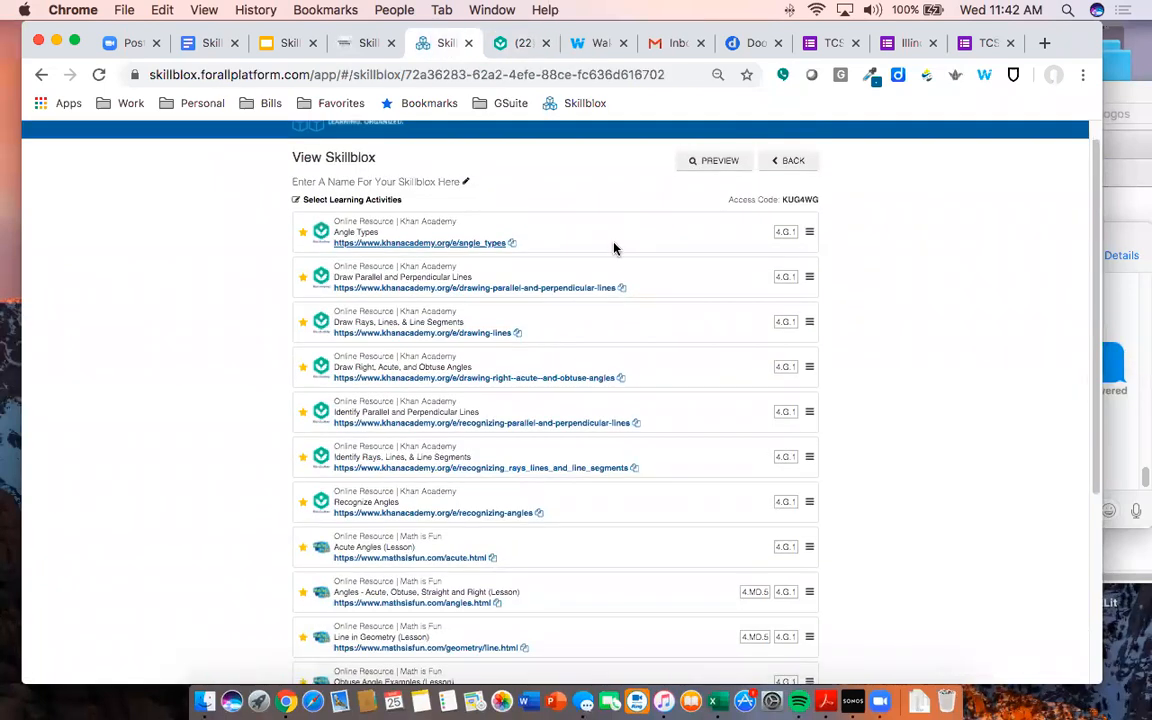
pyautogui.click(375, 202)
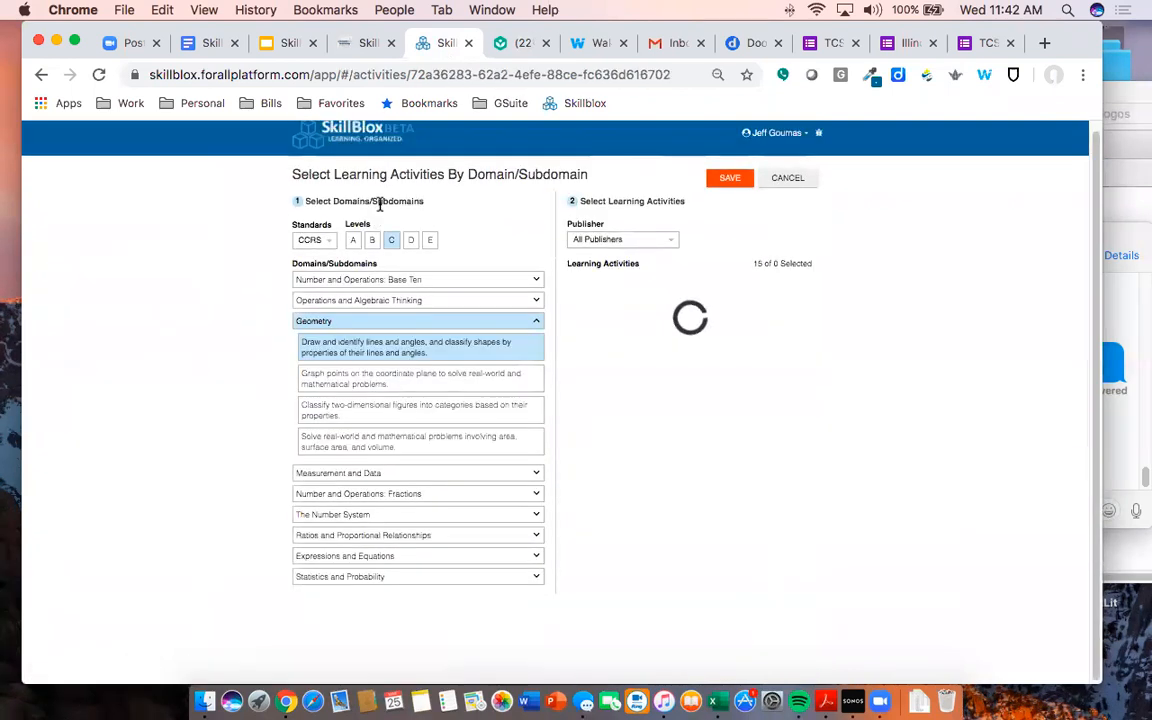
pyautogui.click(692, 382)
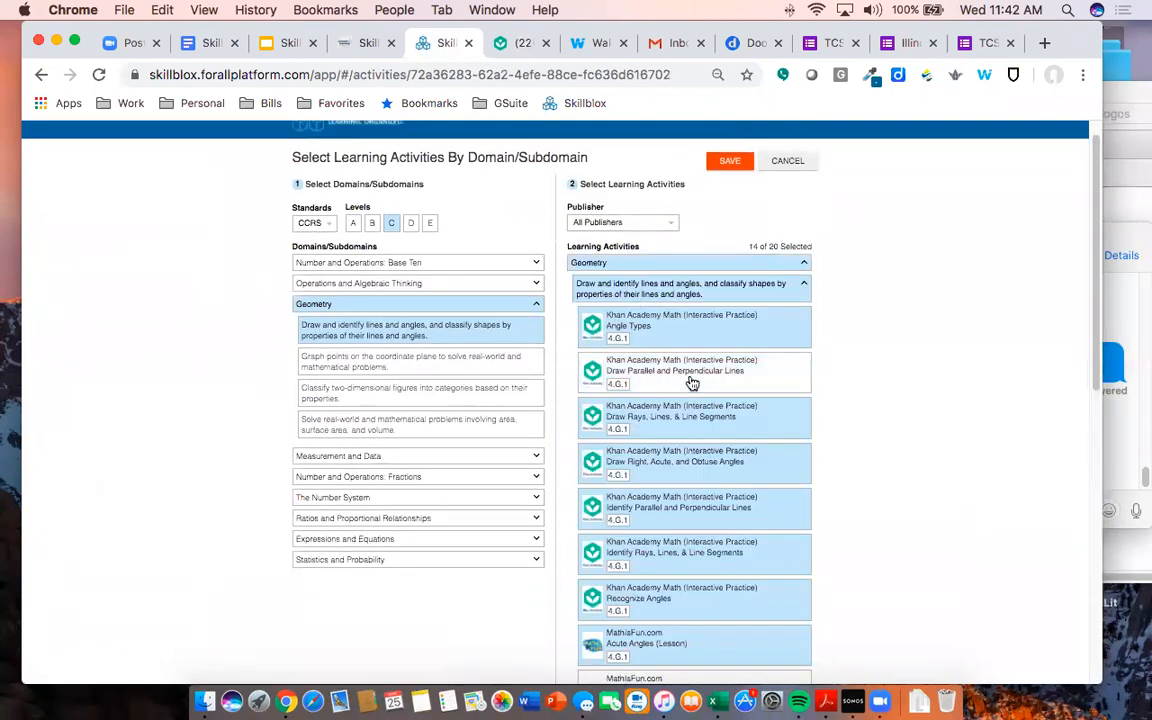
pyautogui.click(692, 380)
pyautogui.click(701, 338)
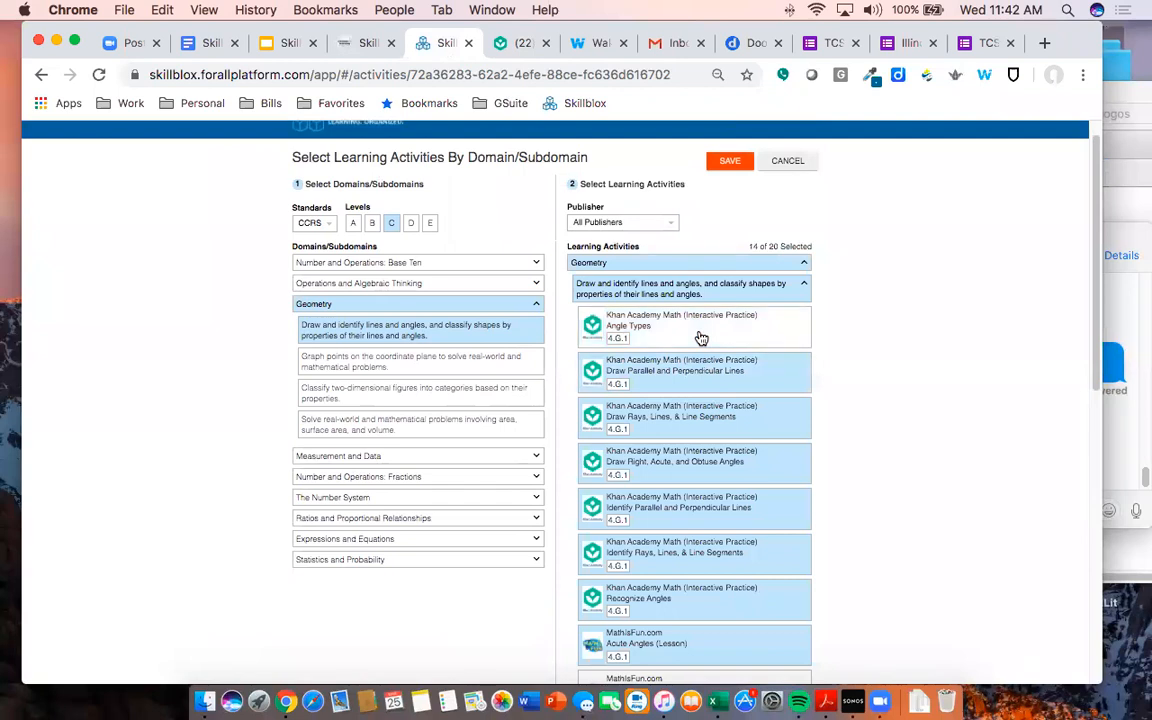
pyautogui.click(701, 338)
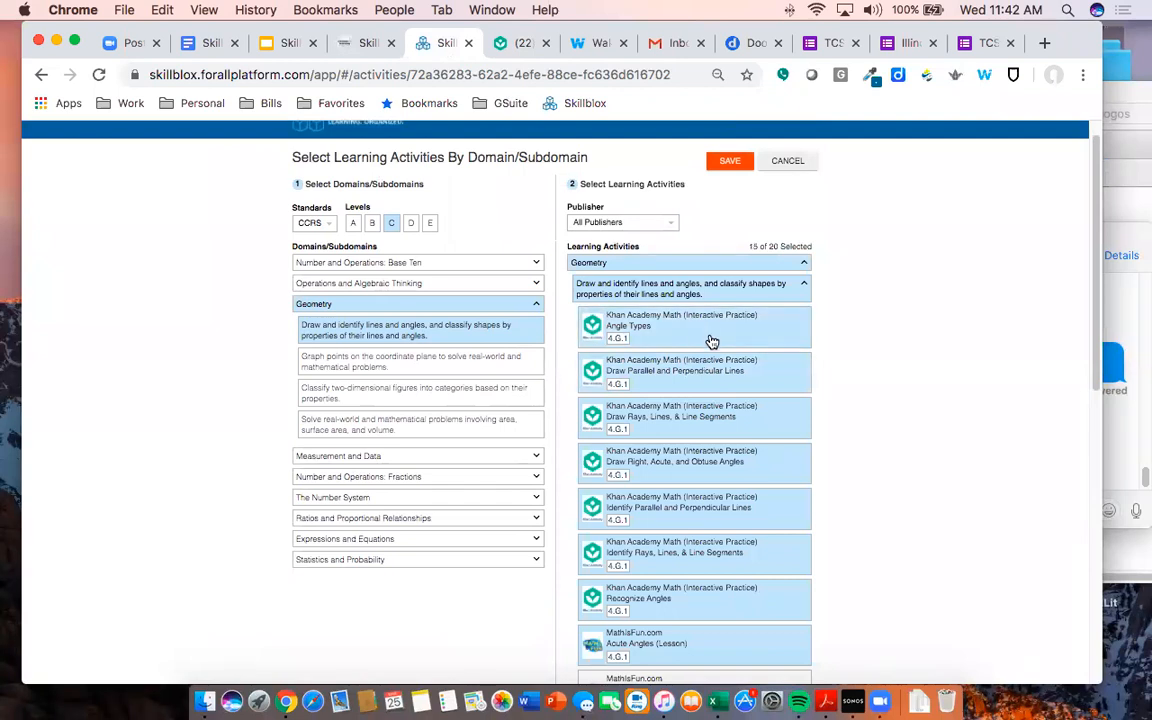
pyautogui.click(697, 408)
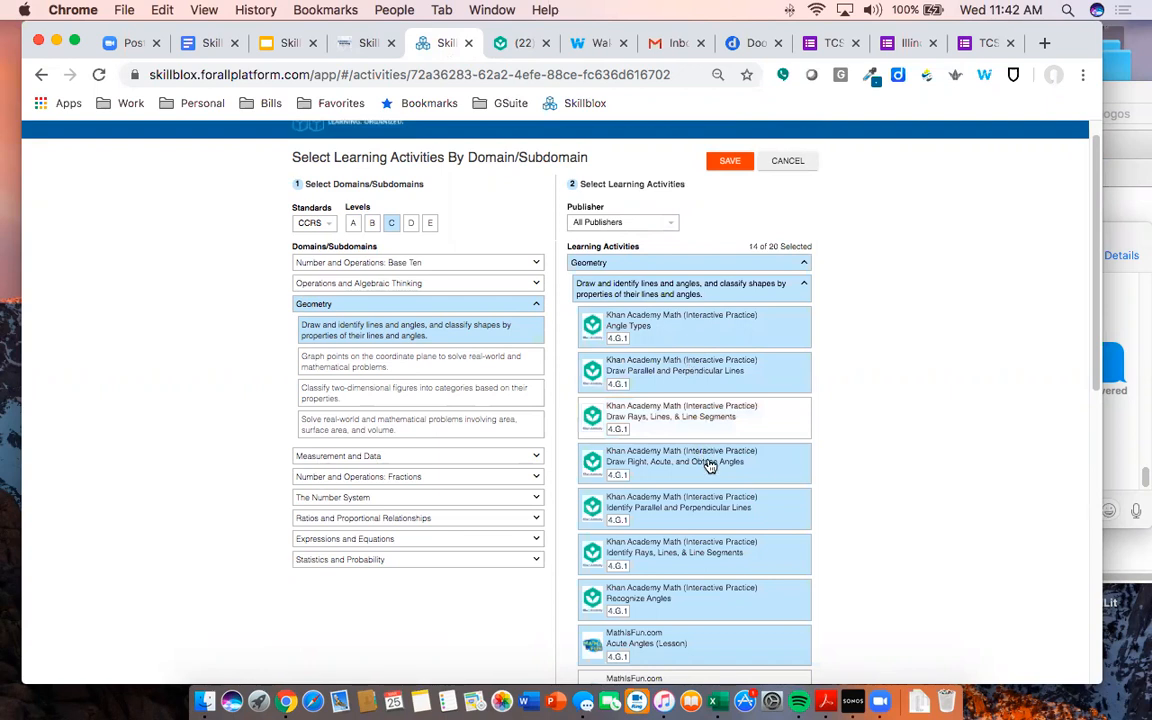
pyautogui.click(698, 465)
pyautogui.click(700, 407)
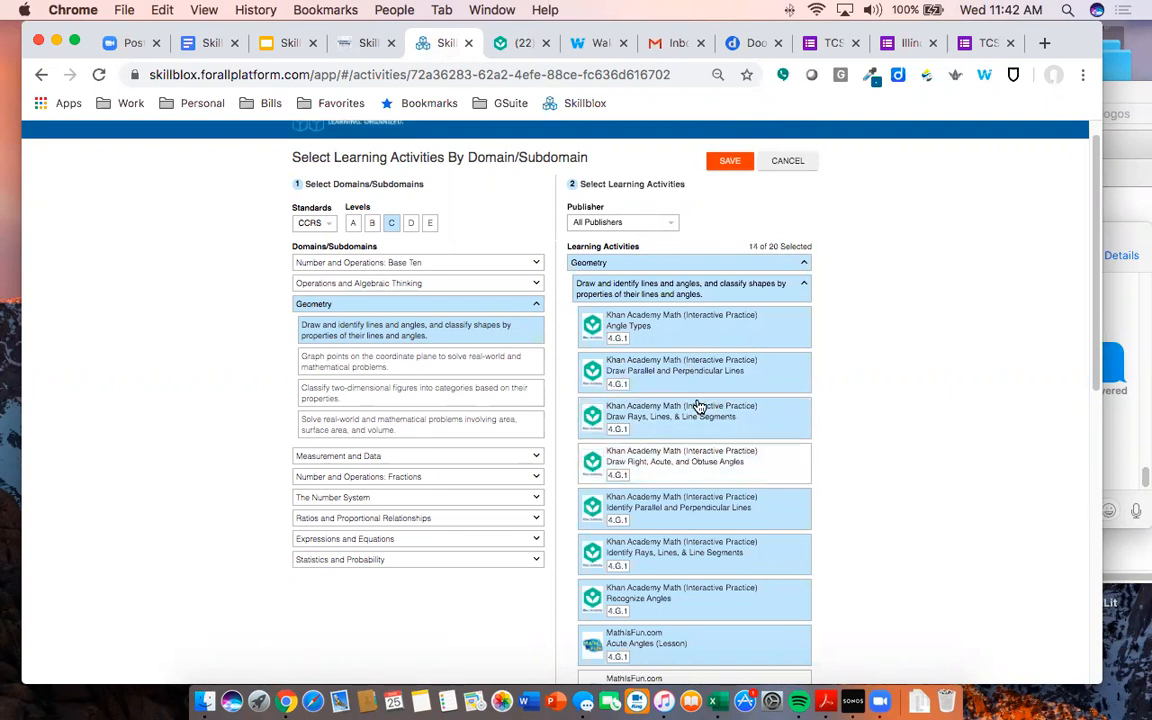
pyautogui.click(728, 162)
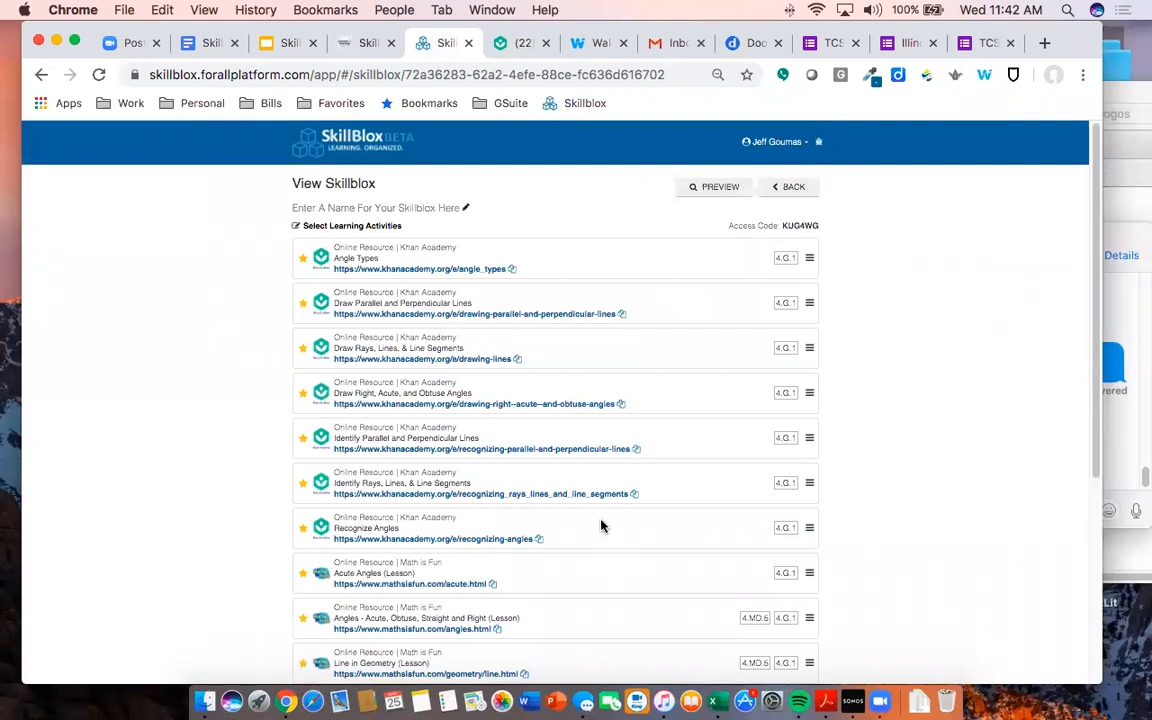
pyautogui.scroll(-2, 617, 467)
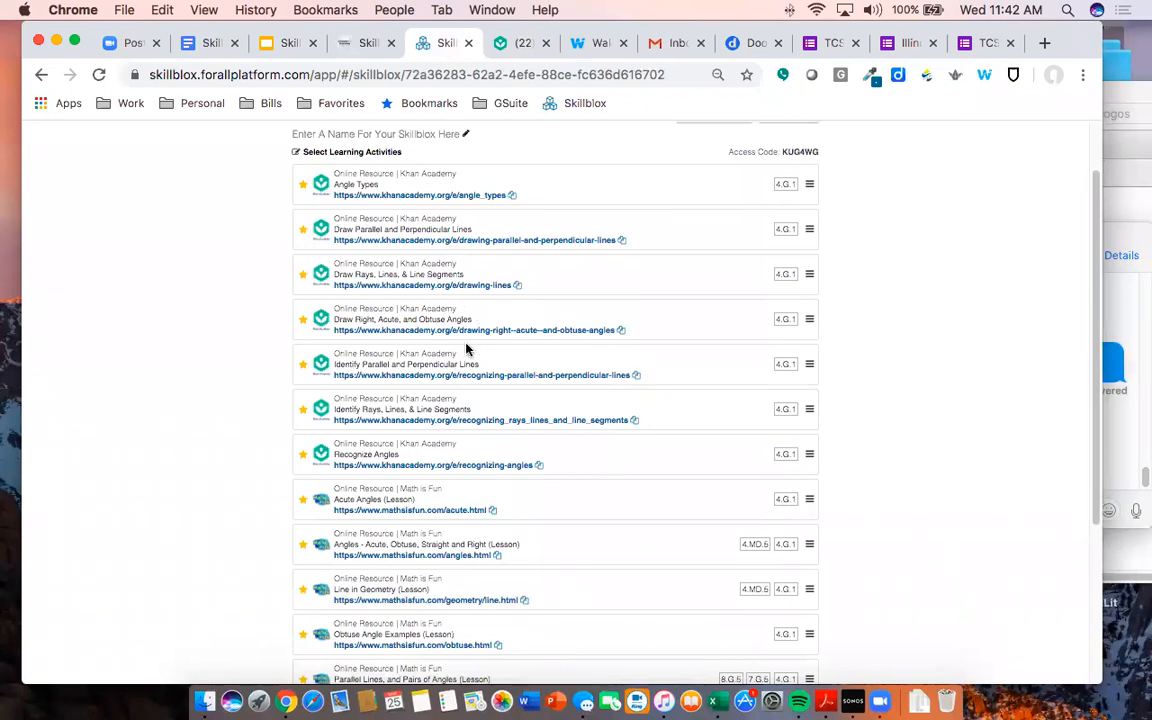
pyautogui.scroll(2, 436, 316)
# - Go from the Angle types exercise to the Angles unit page and open the Angle types practice
pyautogui.click(505, 42)
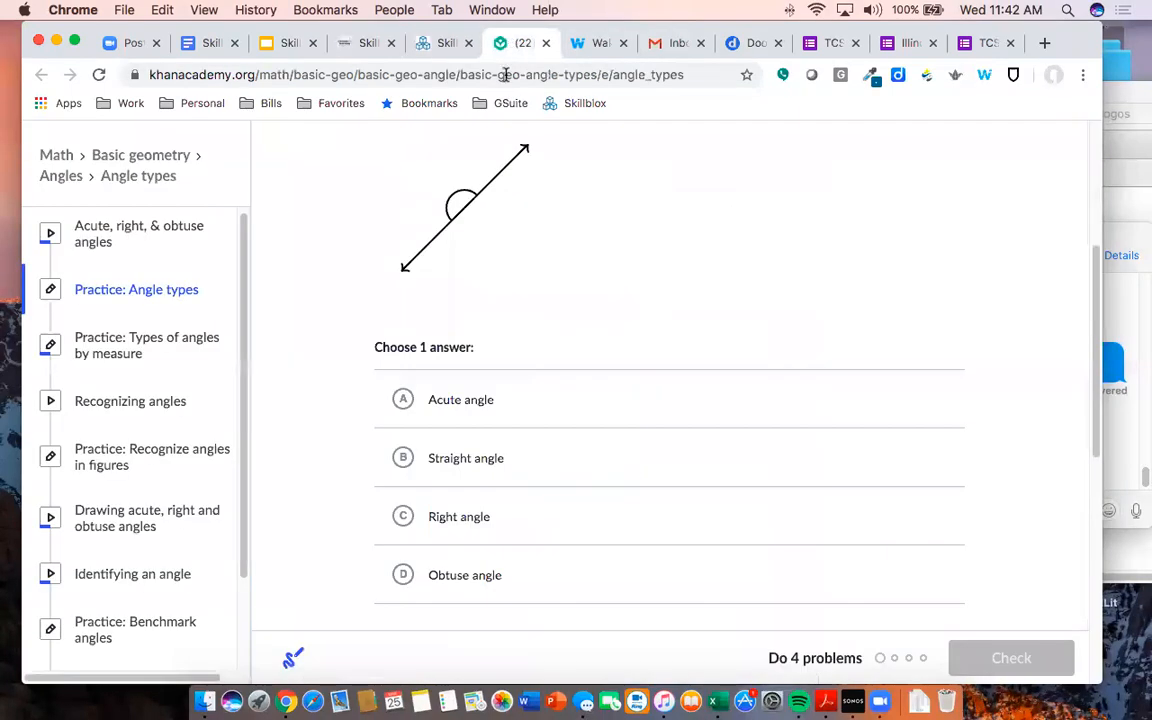
pyautogui.scroll(5, 597, 239)
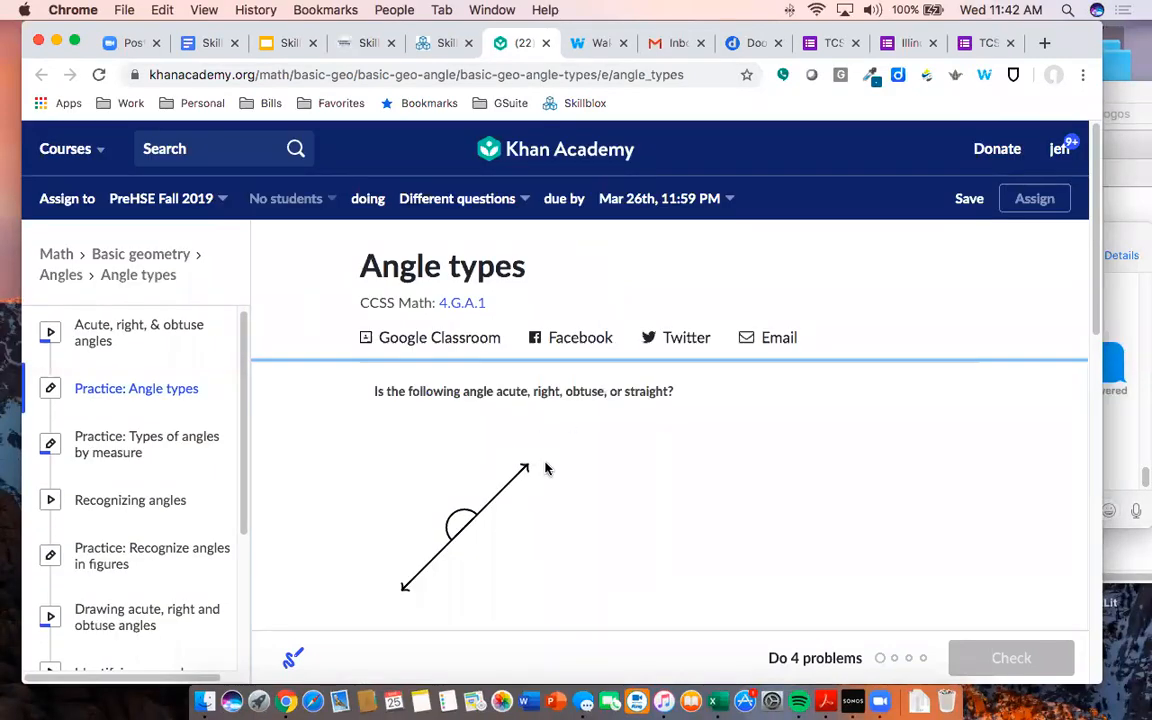
pyautogui.click(145, 276)
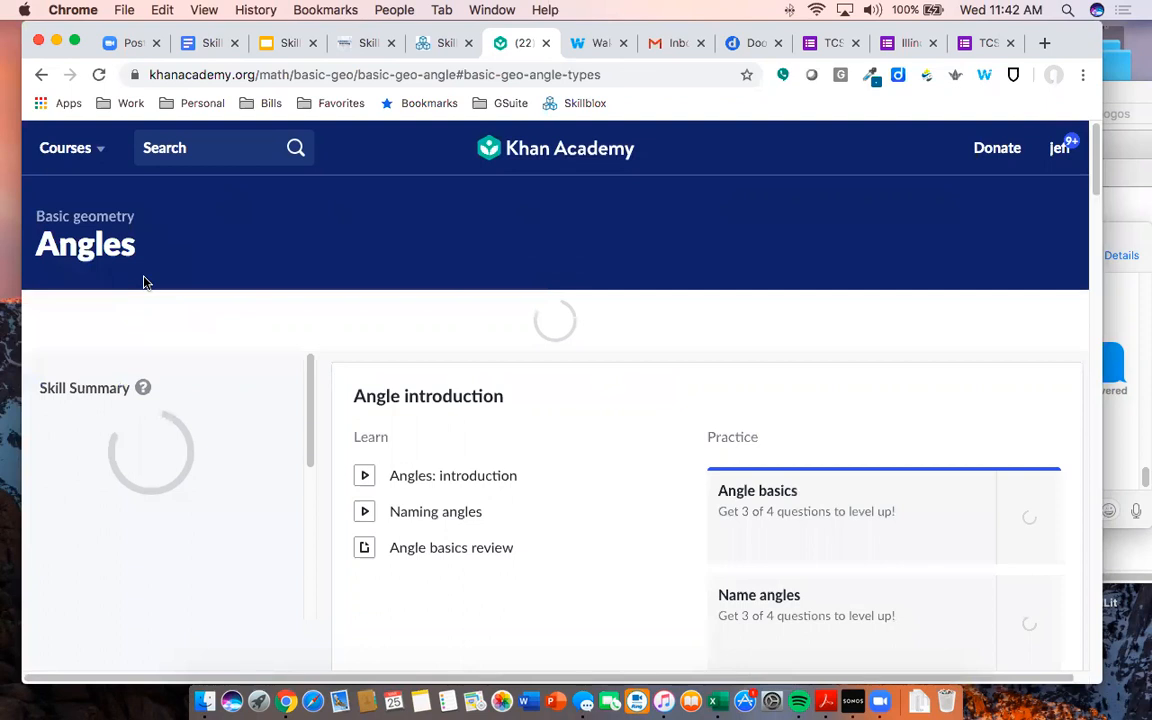
pyautogui.scroll(-3, 147, 283)
pyautogui.scroll(-10, 460, 300)
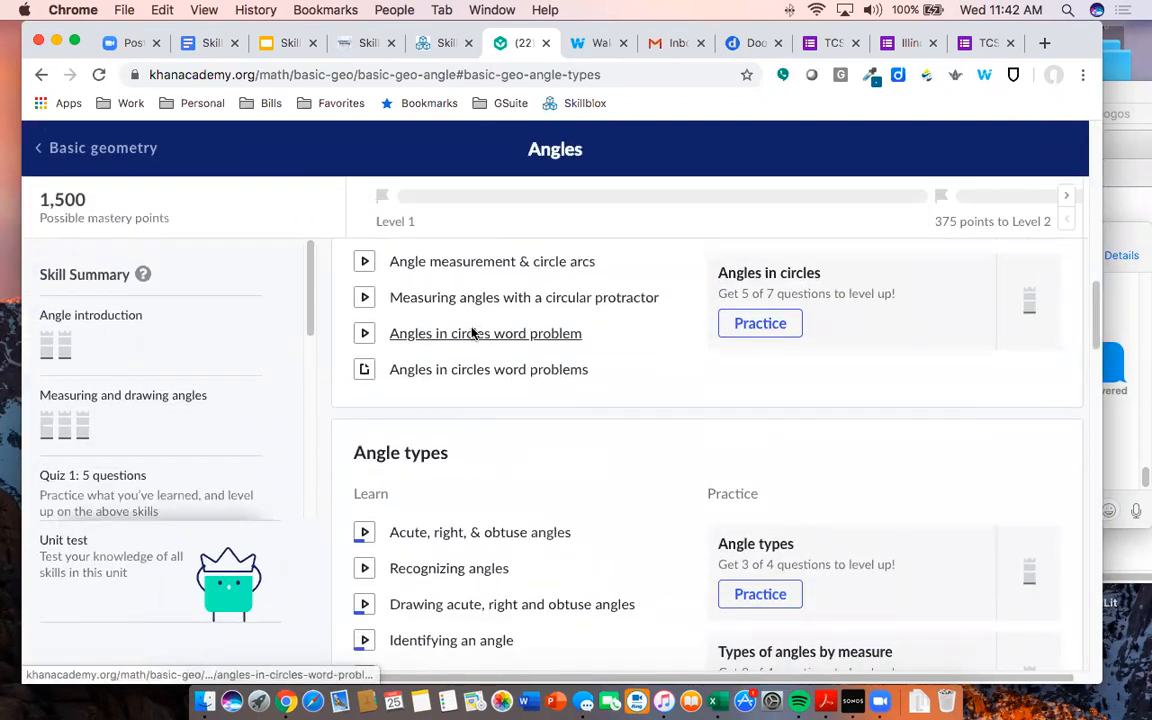
pyautogui.scroll(-2, 460, 390)
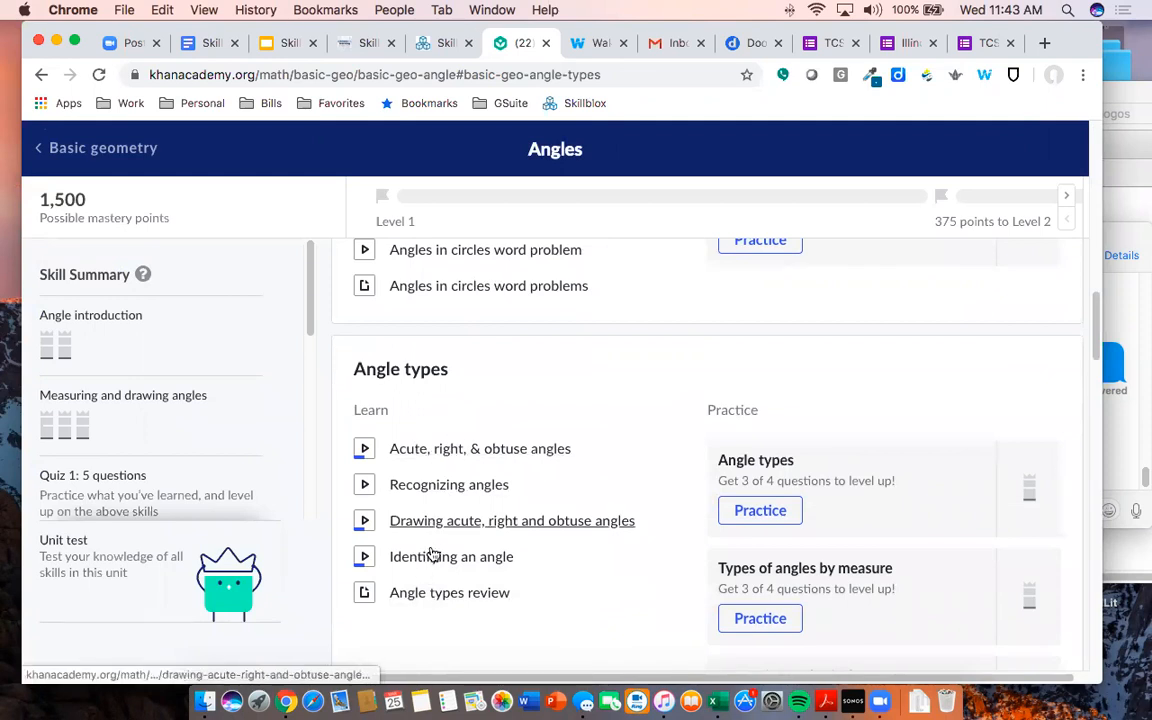
pyautogui.scroll(-2, 436, 558)
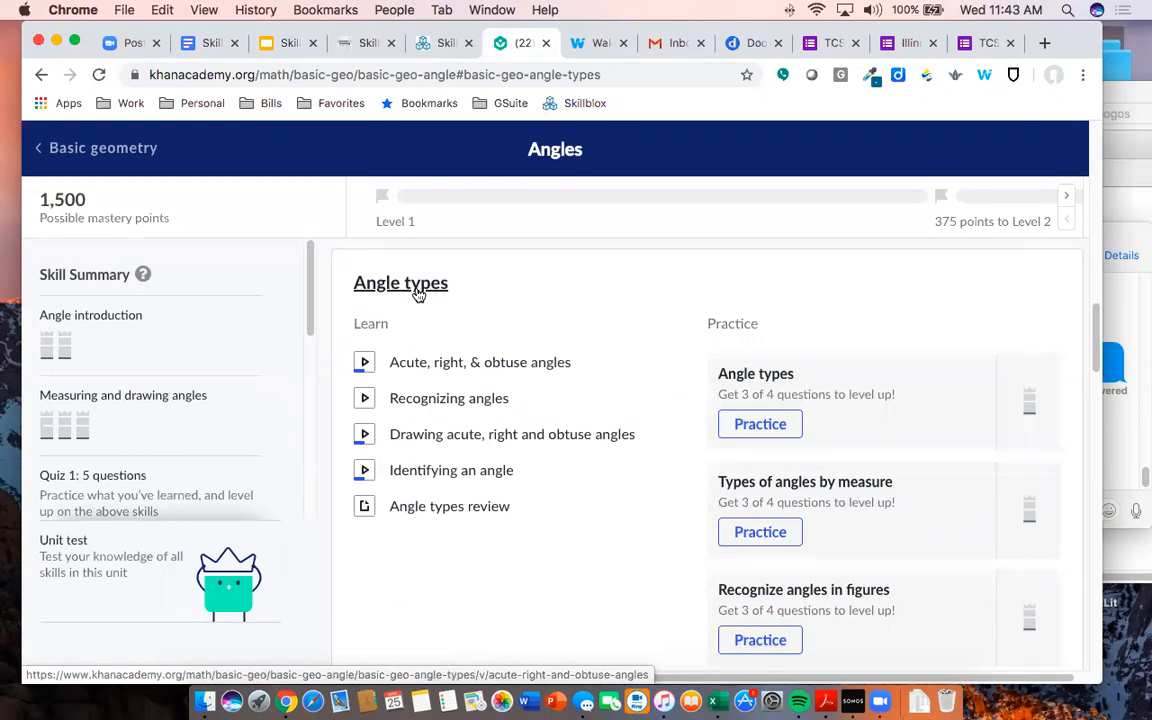
pyautogui.click(787, 376)
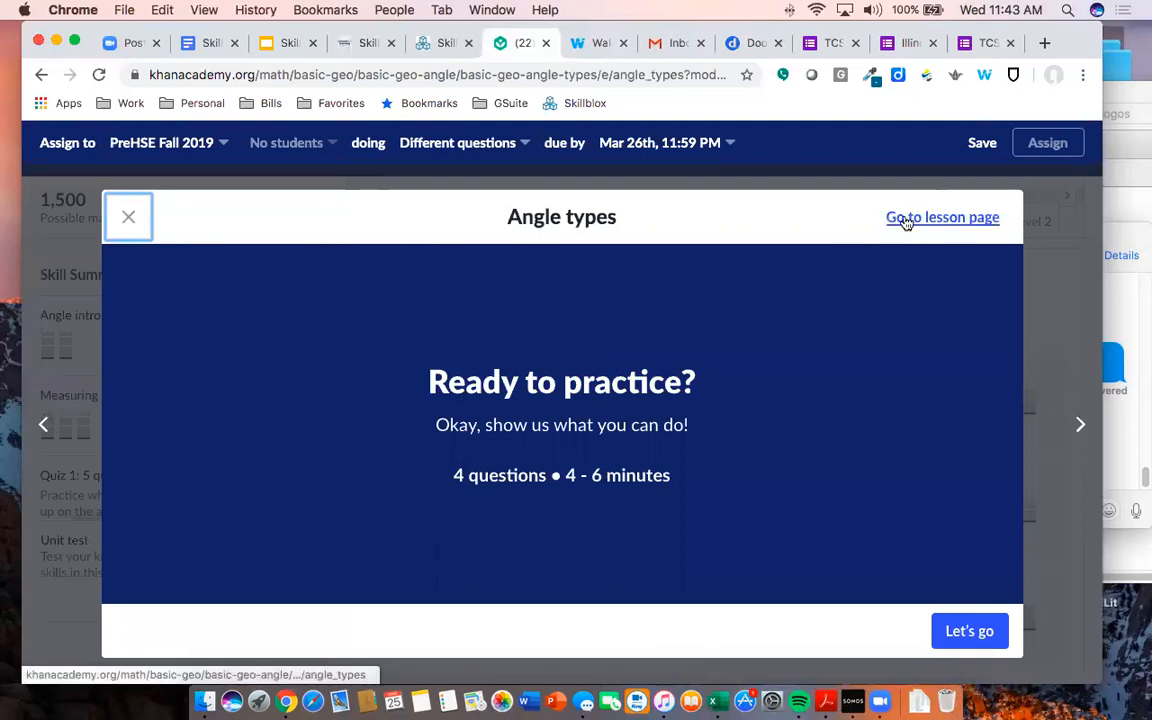
# - Start the Angle types practice, review the question and its video and hint help, then close it
pyautogui.click(948, 631)
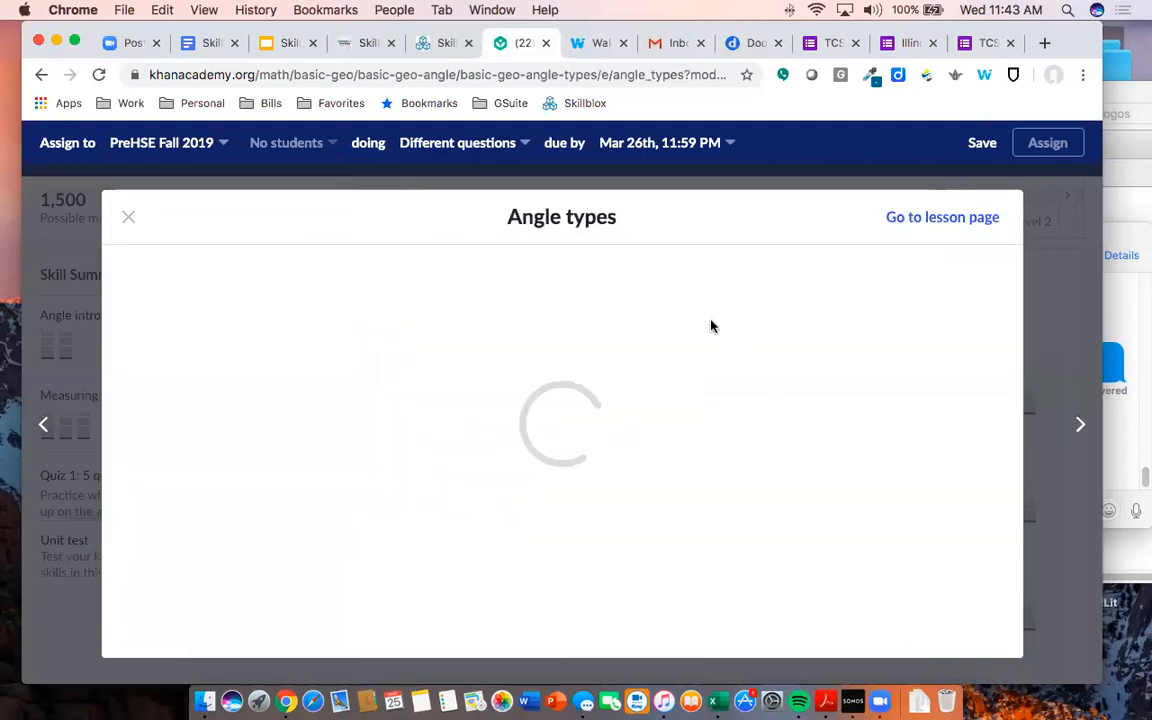
pyautogui.scroll(-5, 710, 330)
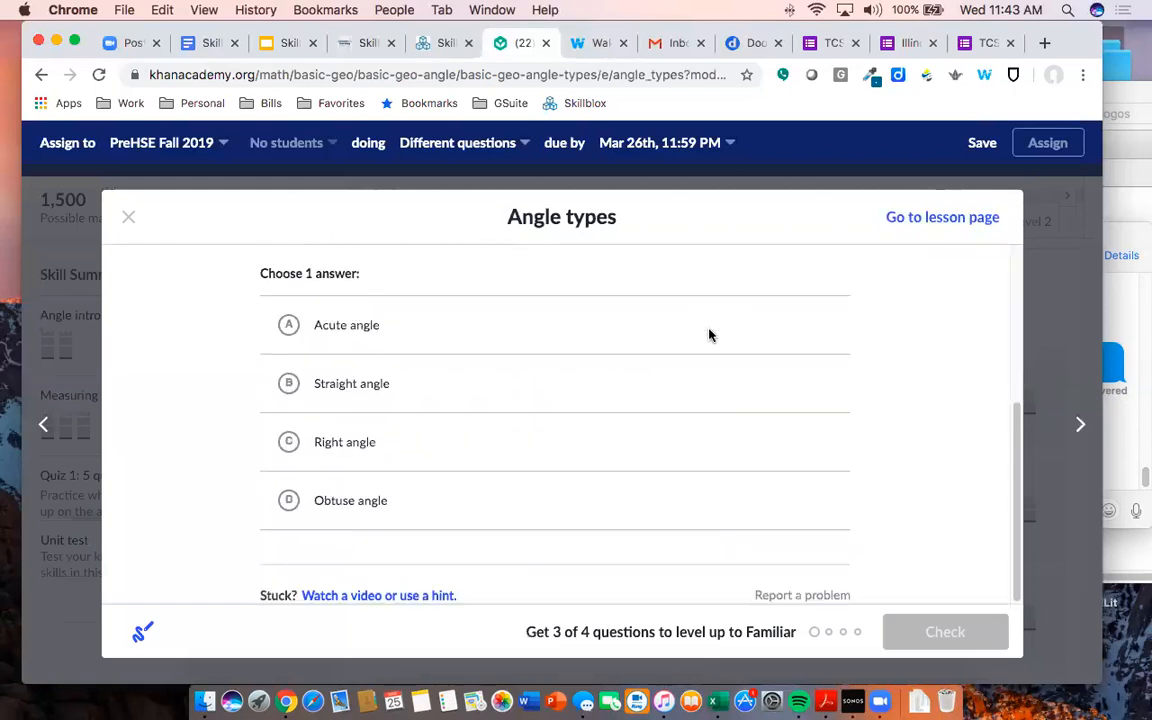
pyautogui.scroll(5, 709, 335)
pyautogui.scroll(-5, 681, 350)
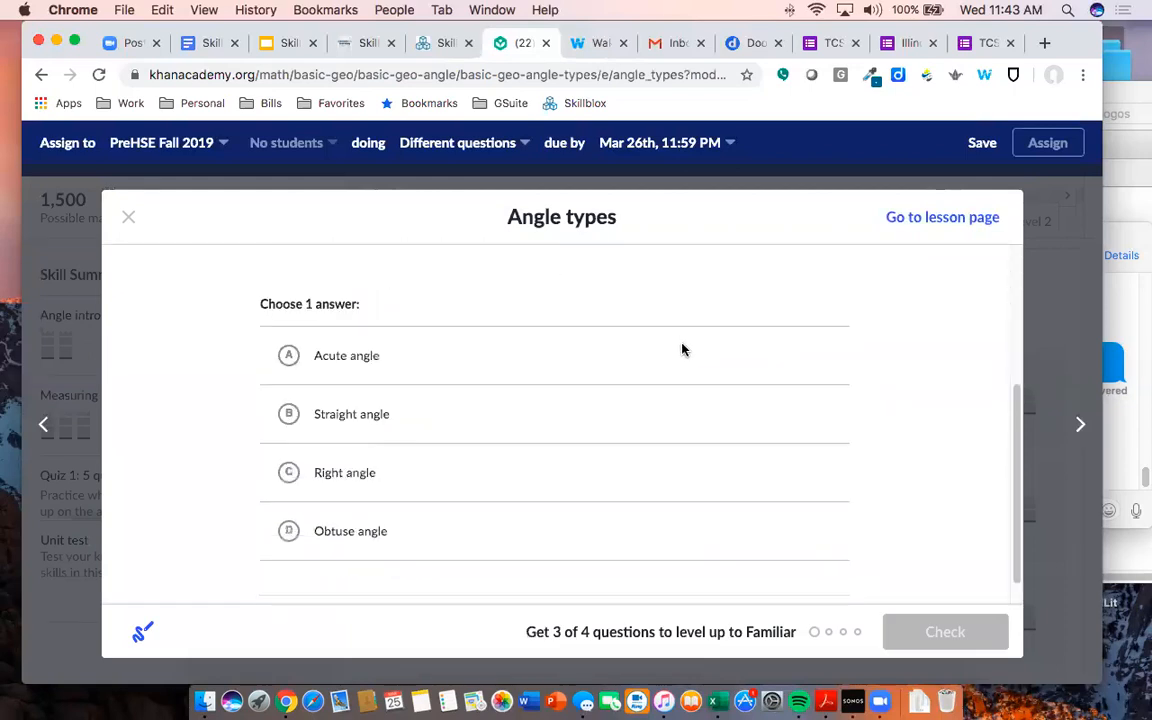
pyautogui.scroll(5, 683, 349)
pyautogui.scroll(-5, 683, 349)
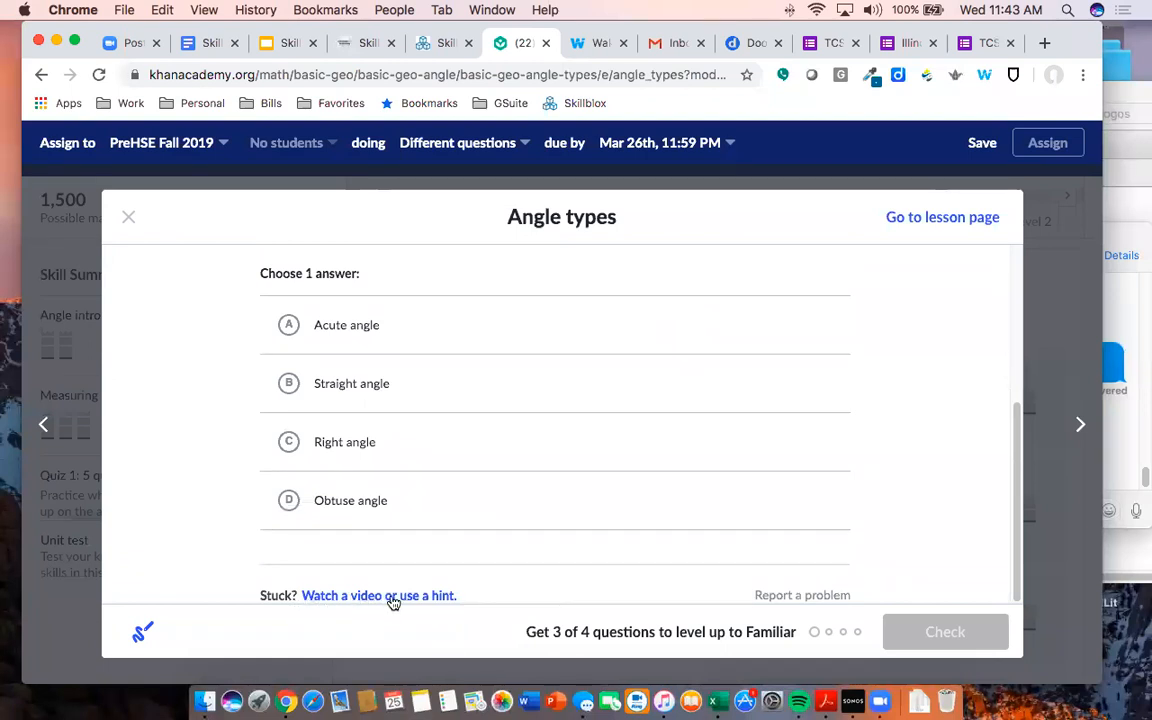
pyautogui.scroll(3, 397, 507)
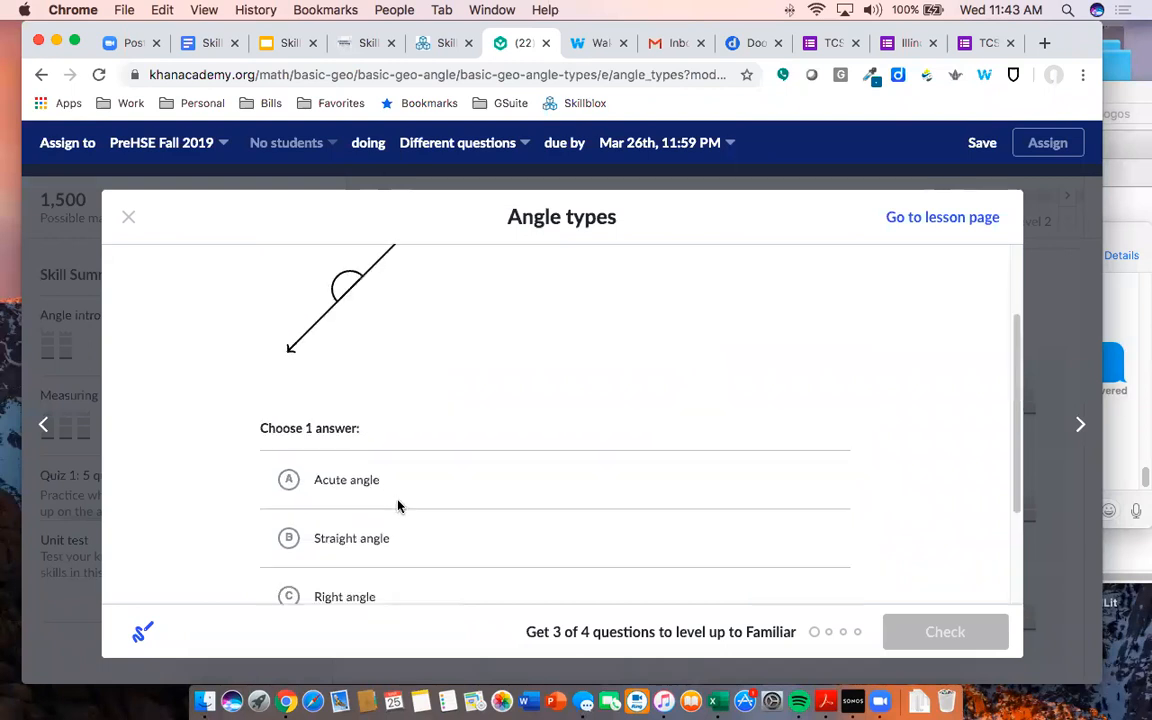
pyautogui.scroll(2, 437, 476)
pyautogui.scroll(-4, 442, 474)
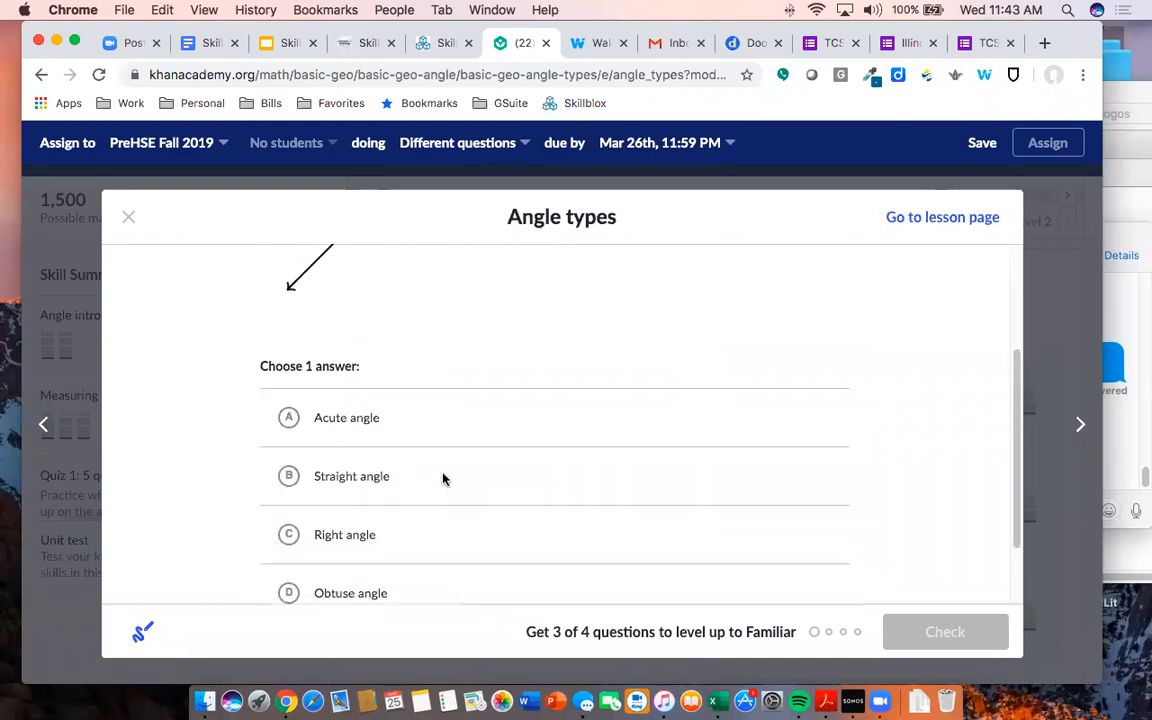
pyautogui.scroll(-2, 443, 479)
pyautogui.click(394, 599)
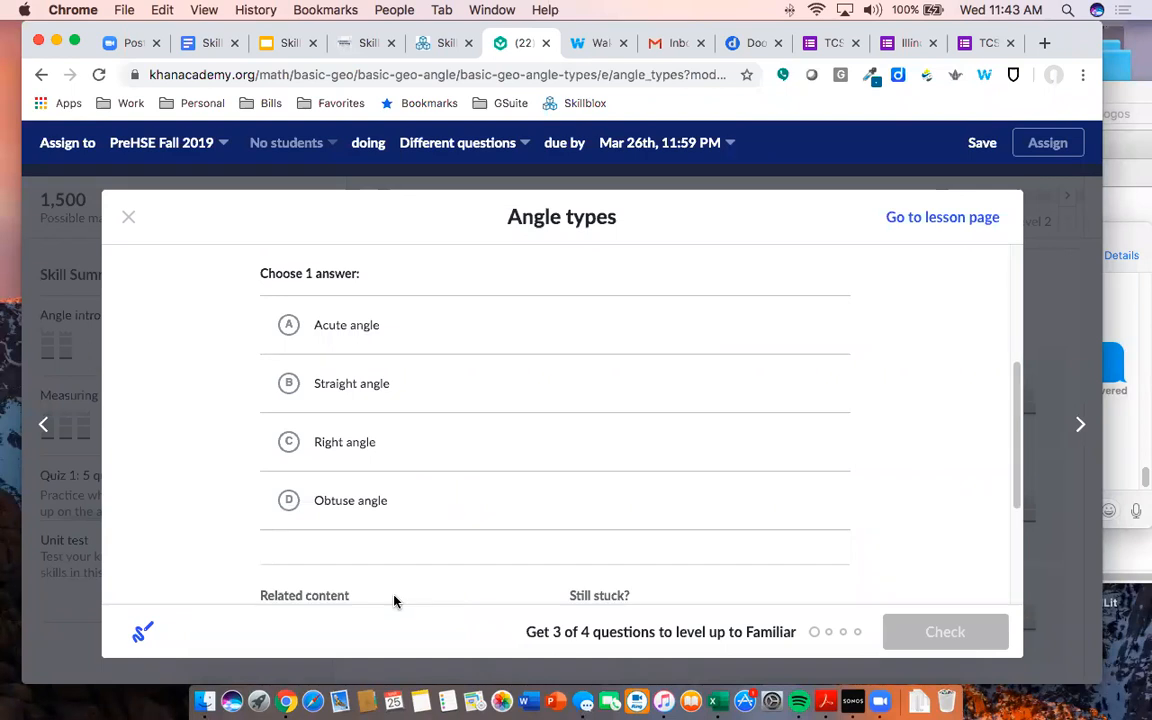
pyautogui.scroll(-4, 420, 485)
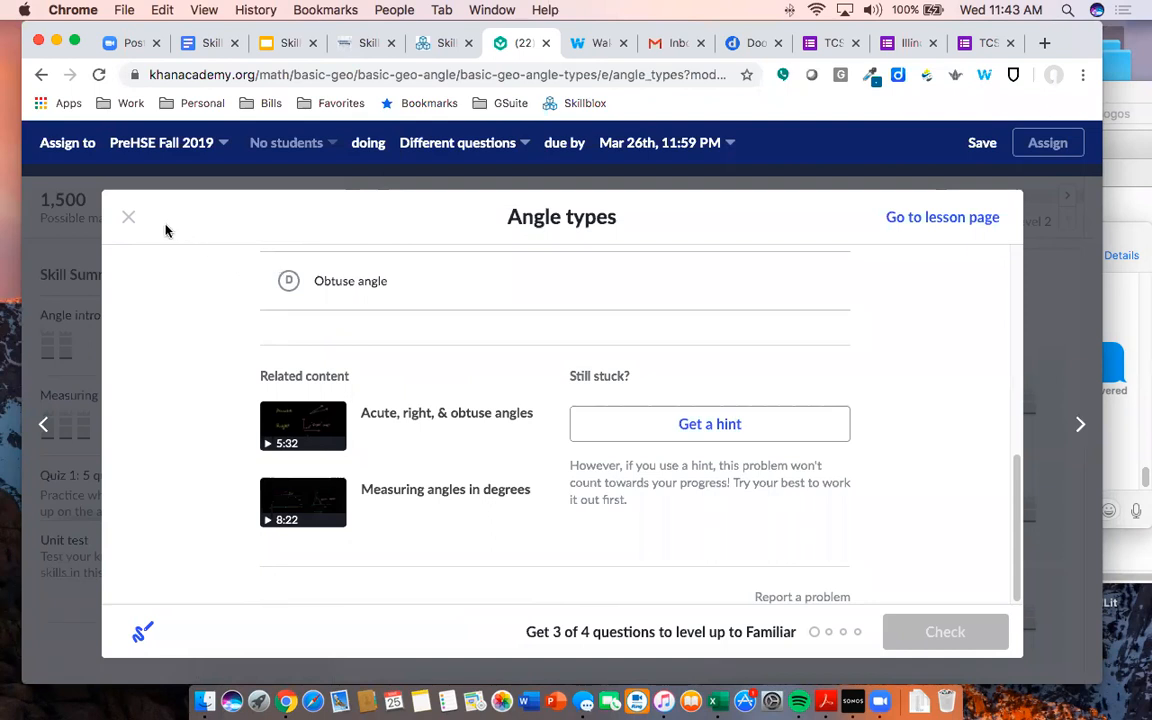
pyautogui.click(129, 221)
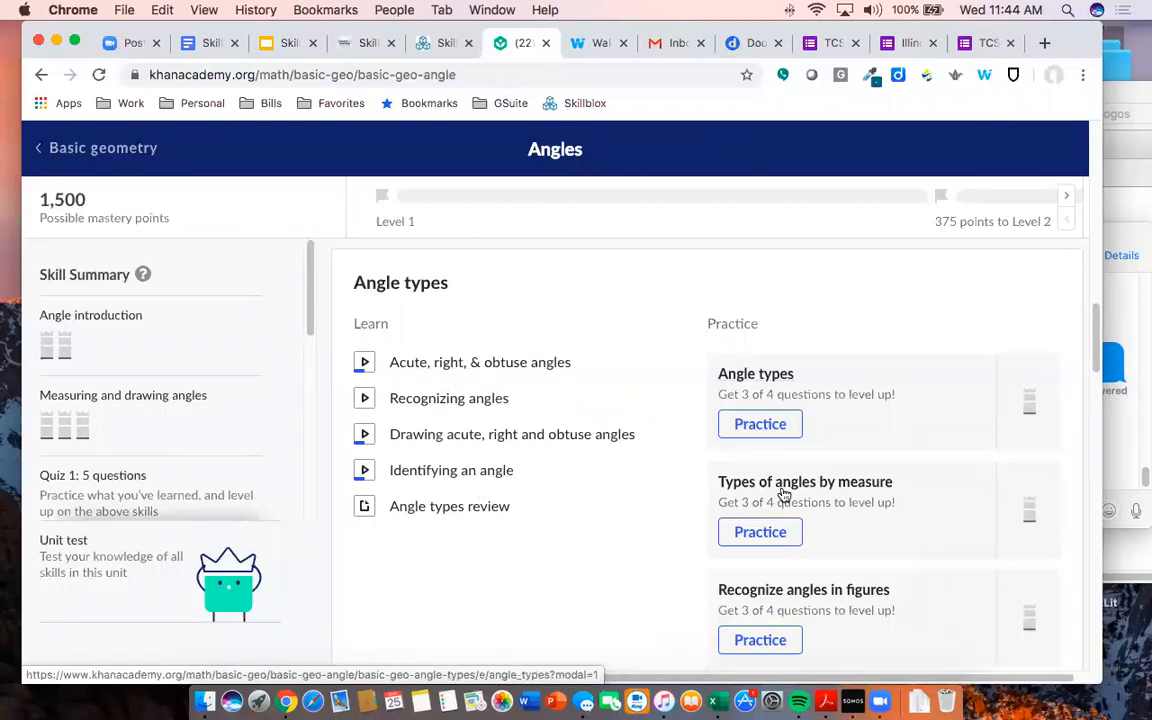
# - In the Skillblox list, move Acute Angles to the top with the Angles overview lesson second
pyautogui.click(445, 43)
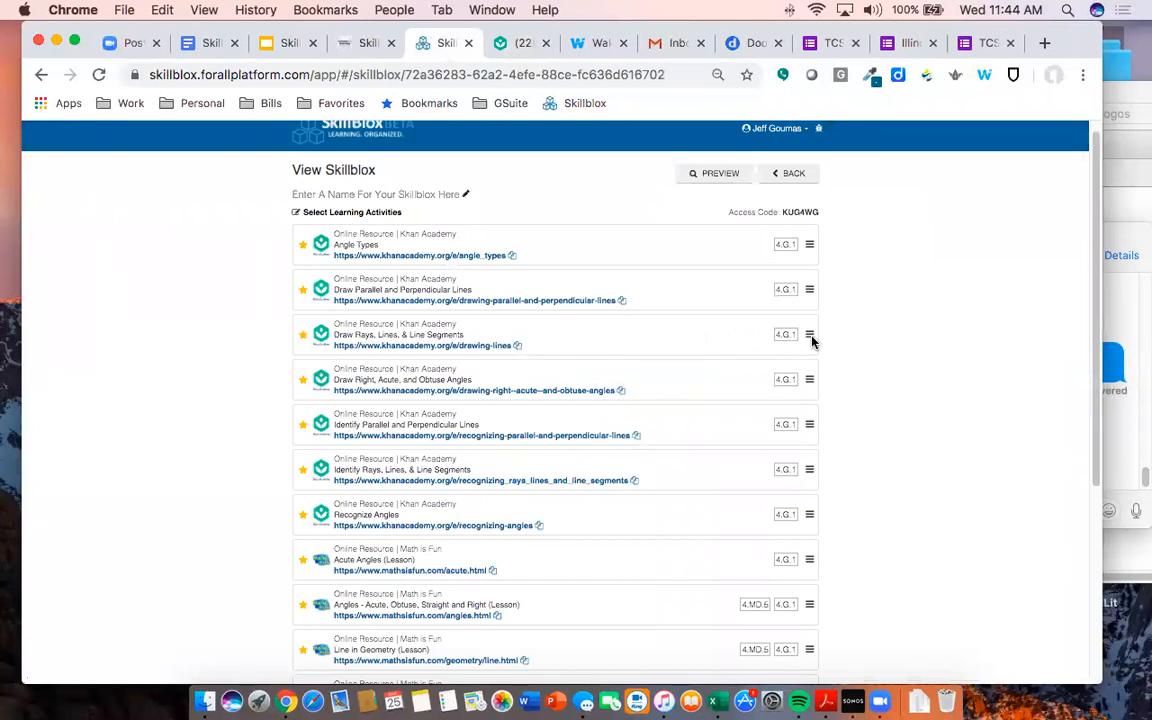
pyautogui.moveTo(812, 342)
pyautogui.mouseDown()
pyautogui.moveTo(810, 410)
pyautogui.moveTo(808, 334)
pyautogui.mouseUp()
pyautogui.scroll(-5, 825, 350)
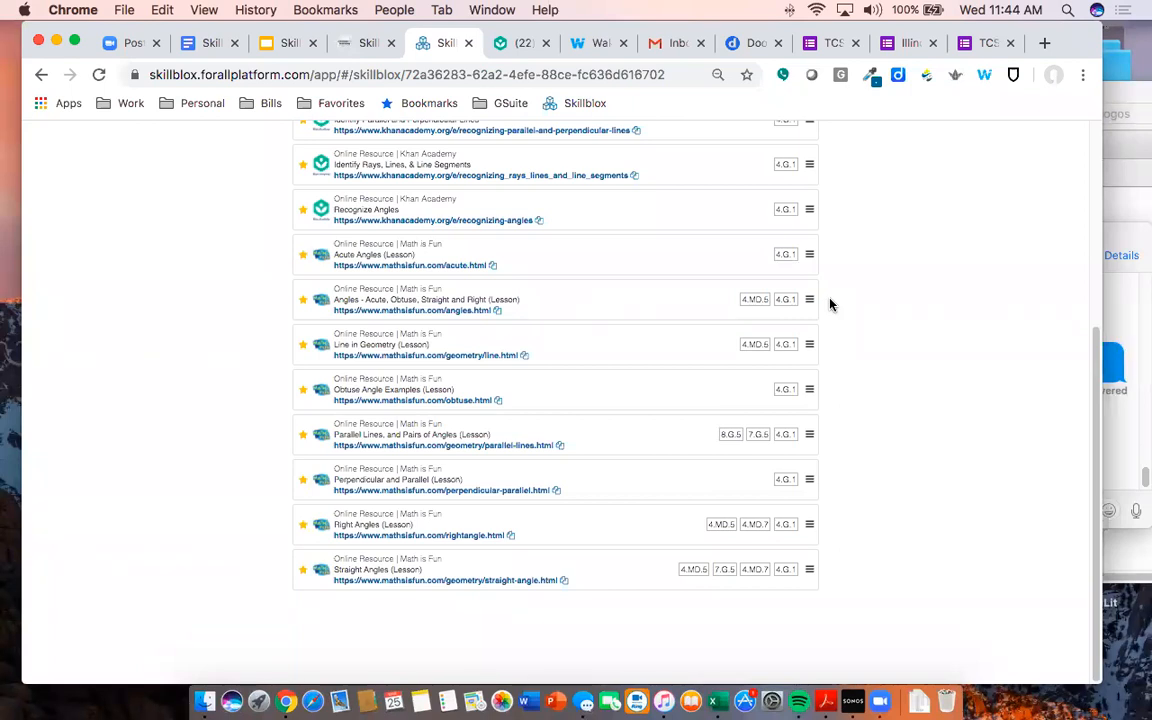
pyautogui.scroll(3, 684, 296)
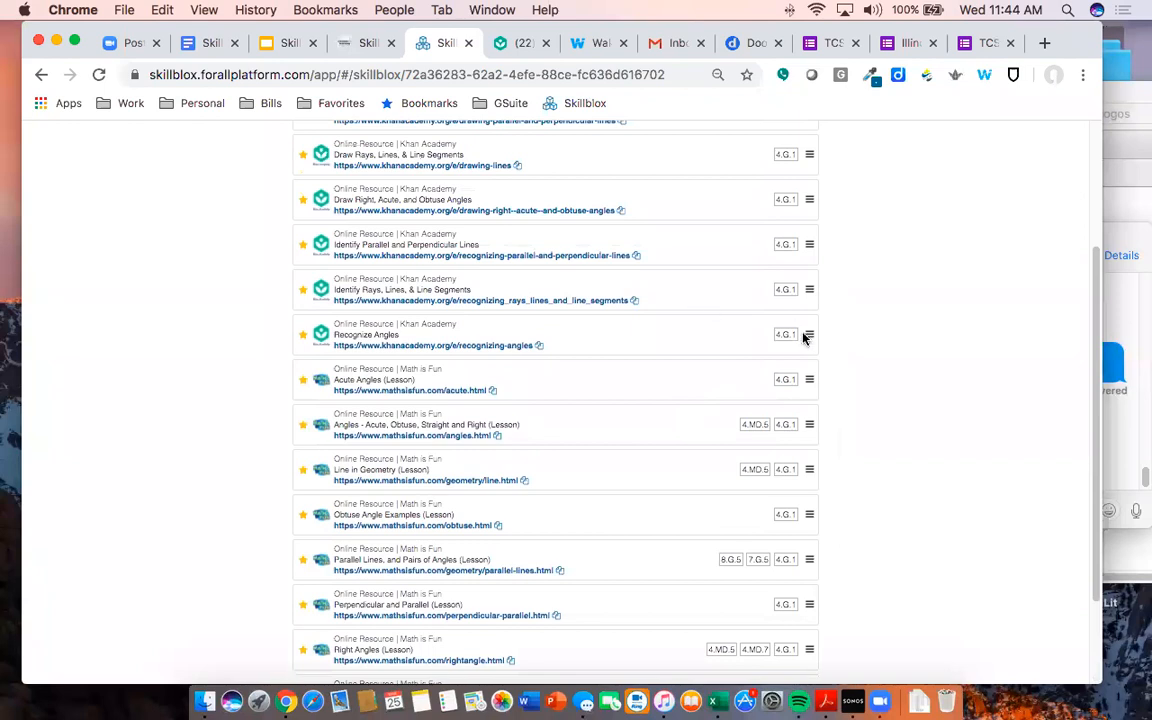
pyautogui.moveTo(810, 386); pyautogui.dragTo(810, 145)
pyautogui.scroll(2, 865, 272)
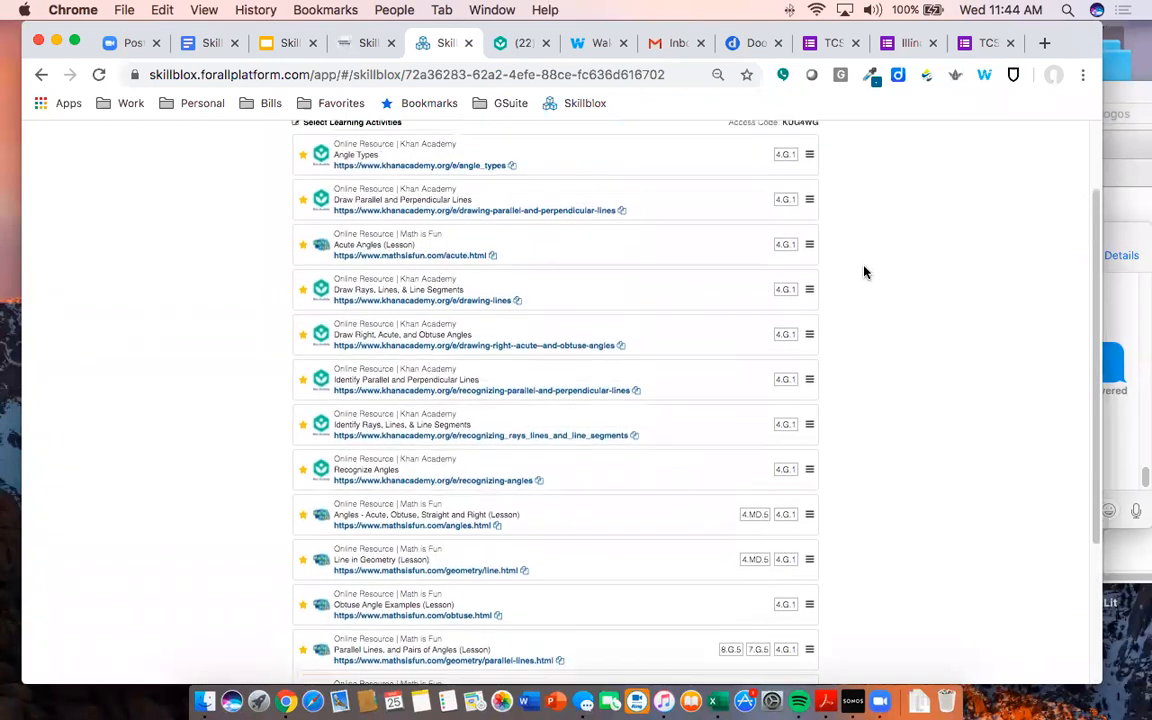
pyautogui.moveTo(810, 288); pyautogui.dragTo(813, 196)
pyautogui.scroll(-5, 906, 402)
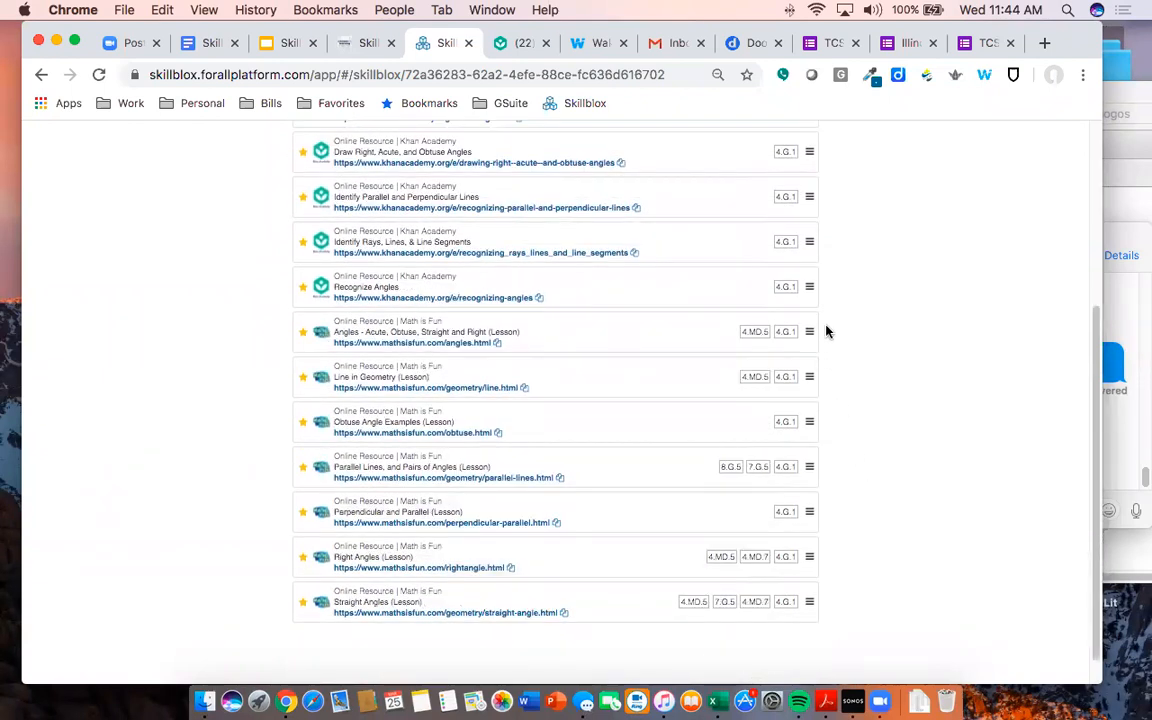
pyautogui.moveTo(809, 331); pyautogui.dragTo(812, 155)
pyautogui.scroll(6, 880, 190)
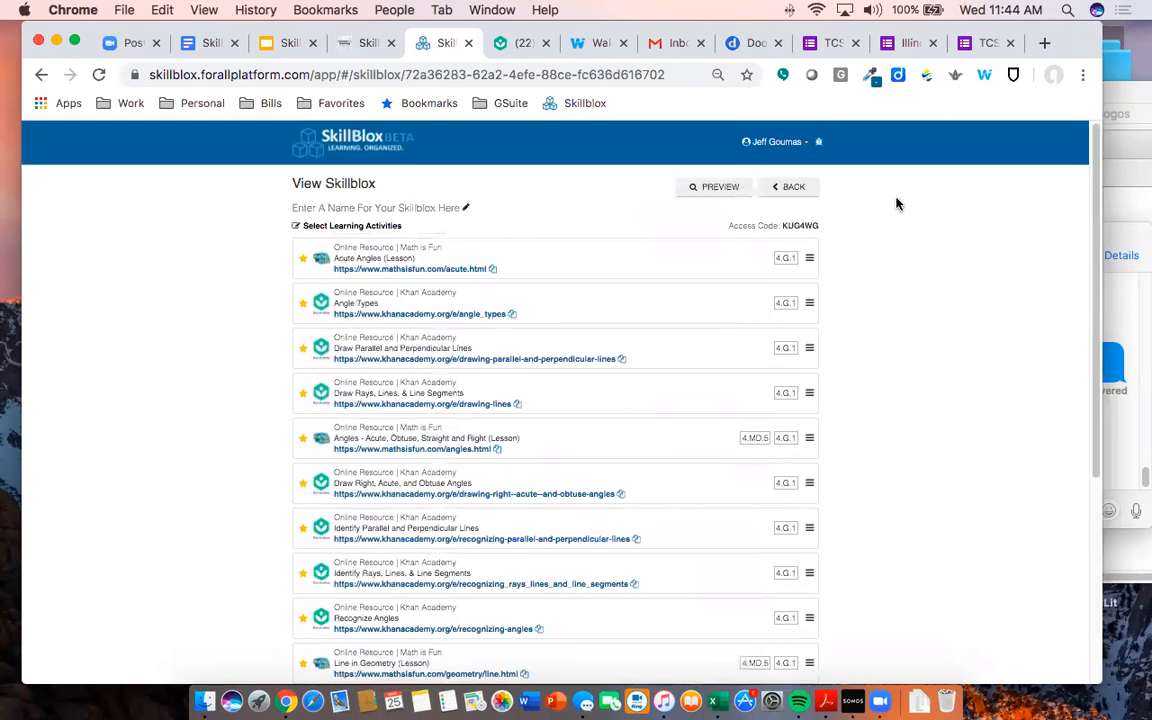
pyautogui.moveTo(810, 438); pyautogui.dragTo(812, 300)
# - Move Obtuse Angle Examples, Parallel Lines, Perpendicular and Parallel, Right and Straight Angles above the Khan Academy practices
pyautogui.scroll(-3, 874, 366)
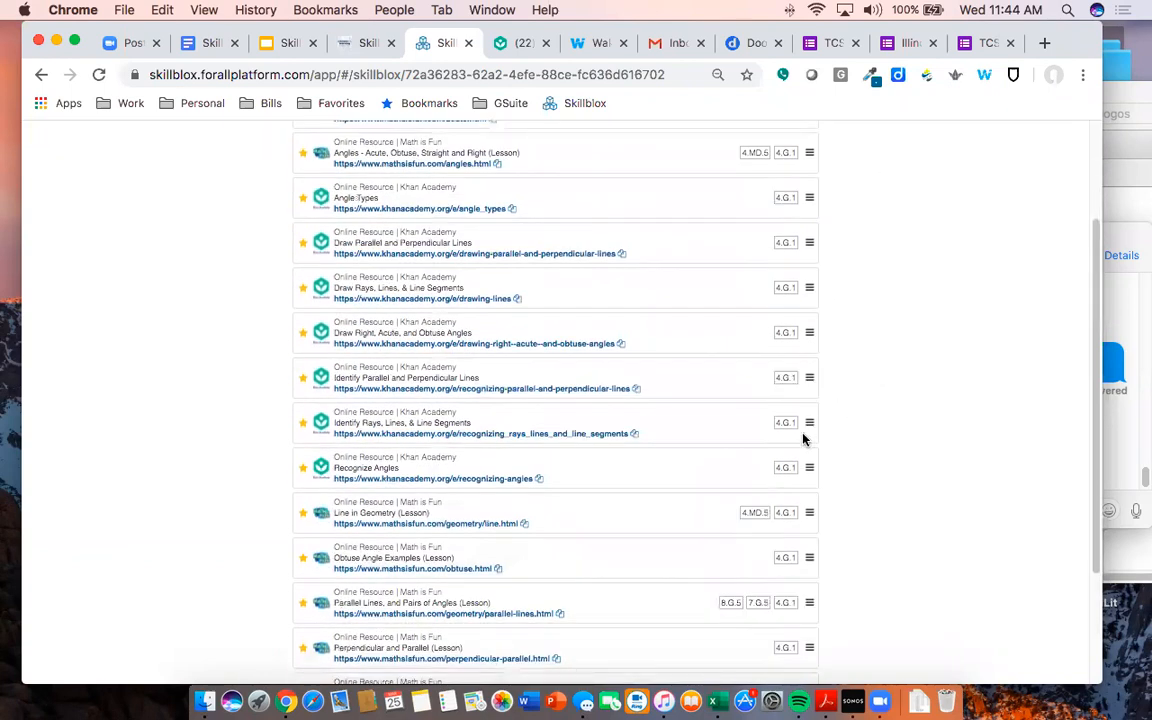
pyautogui.moveTo(809, 514); pyautogui.dragTo(799, 216)
pyautogui.scroll(-1, 873, 562)
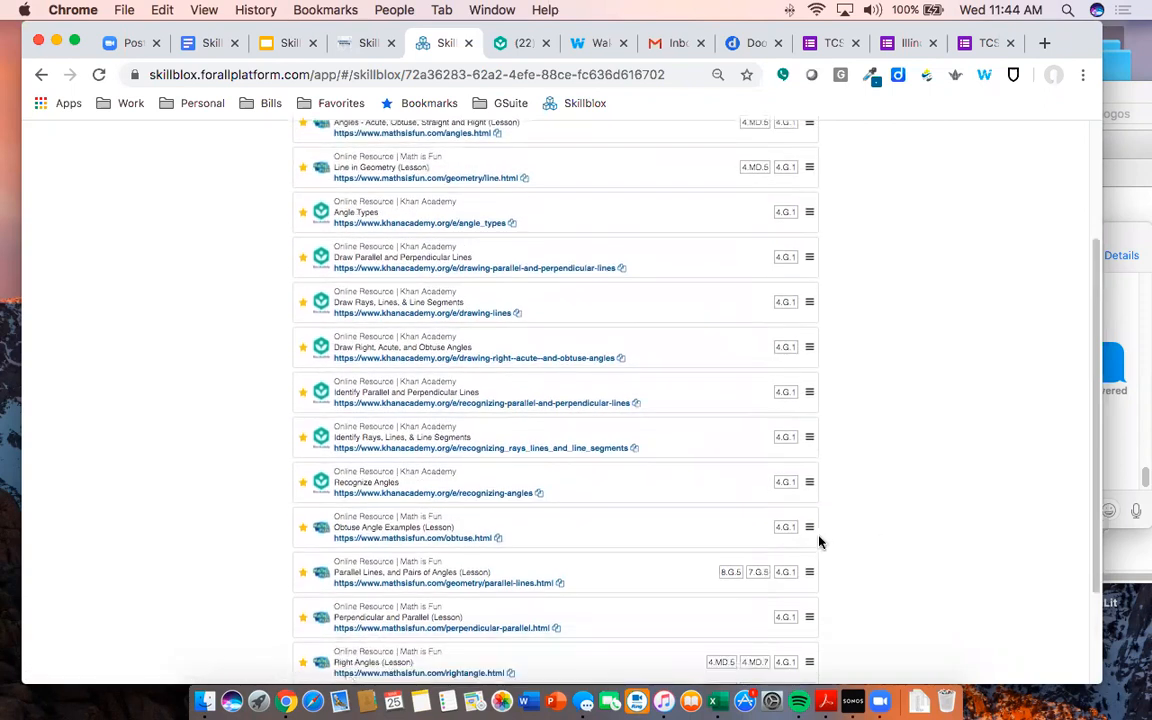
pyautogui.moveTo(807, 527); pyautogui.dragTo(801, 212)
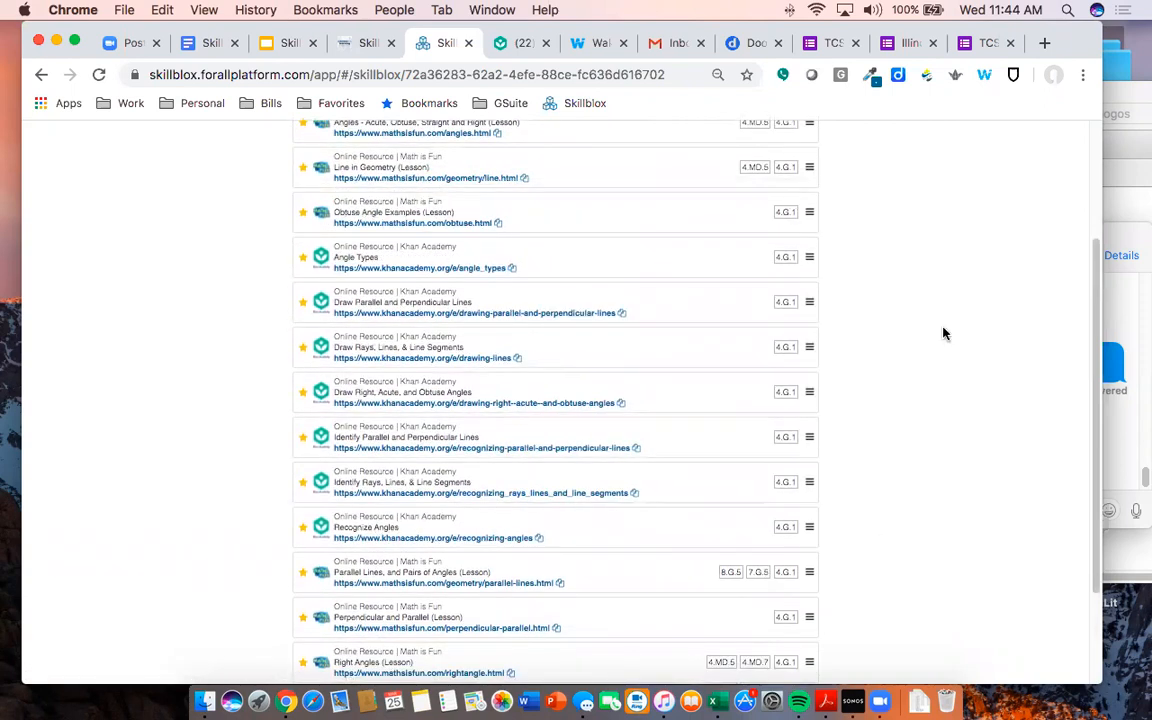
pyautogui.moveTo(807, 581); pyautogui.dragTo(784, 266)
pyautogui.scroll(-1, 860, 480)
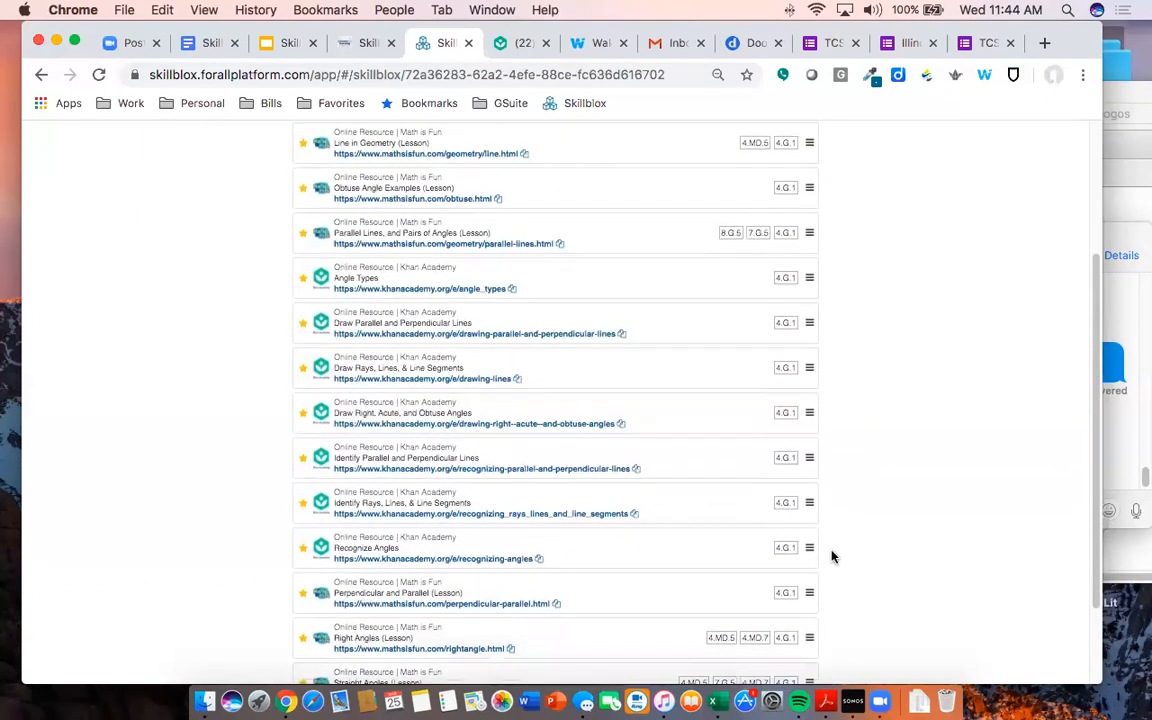
pyautogui.moveTo(813, 597); pyautogui.dragTo(908, 400)
pyautogui.scroll(-1, 826, 628)
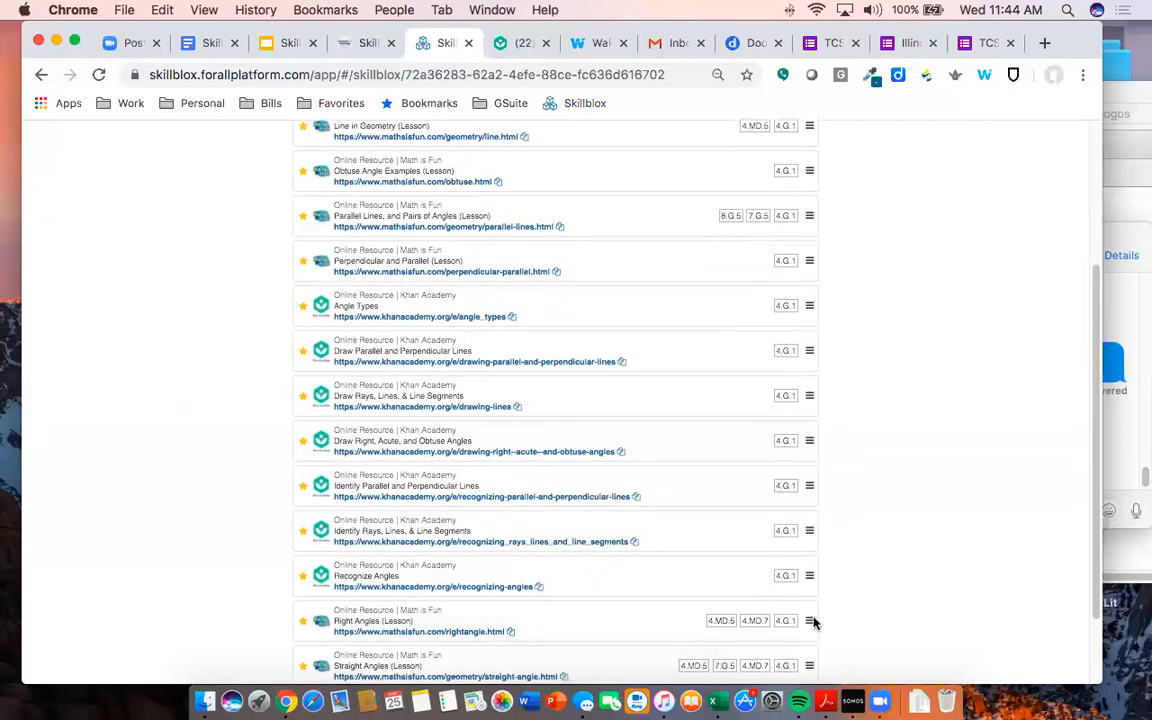
pyautogui.moveTo(808, 621); pyautogui.dragTo(800, 302)
pyautogui.scroll(-2, 850, 483)
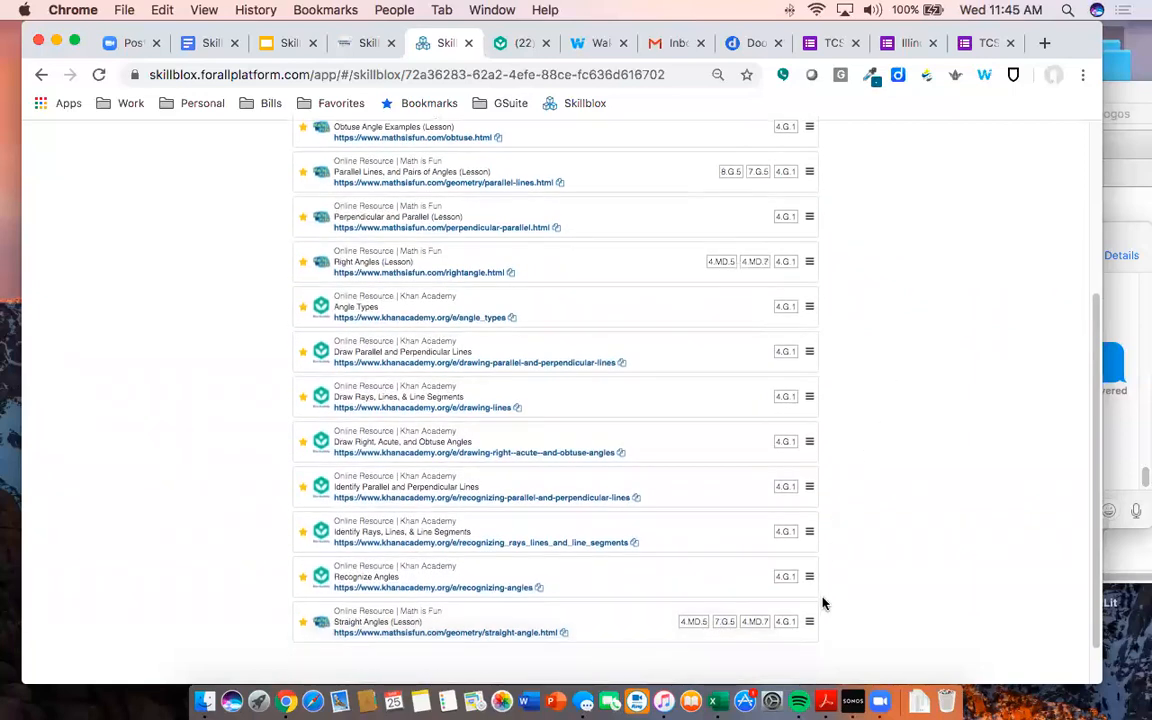
pyautogui.moveTo(808, 622); pyautogui.dragTo(810, 349)
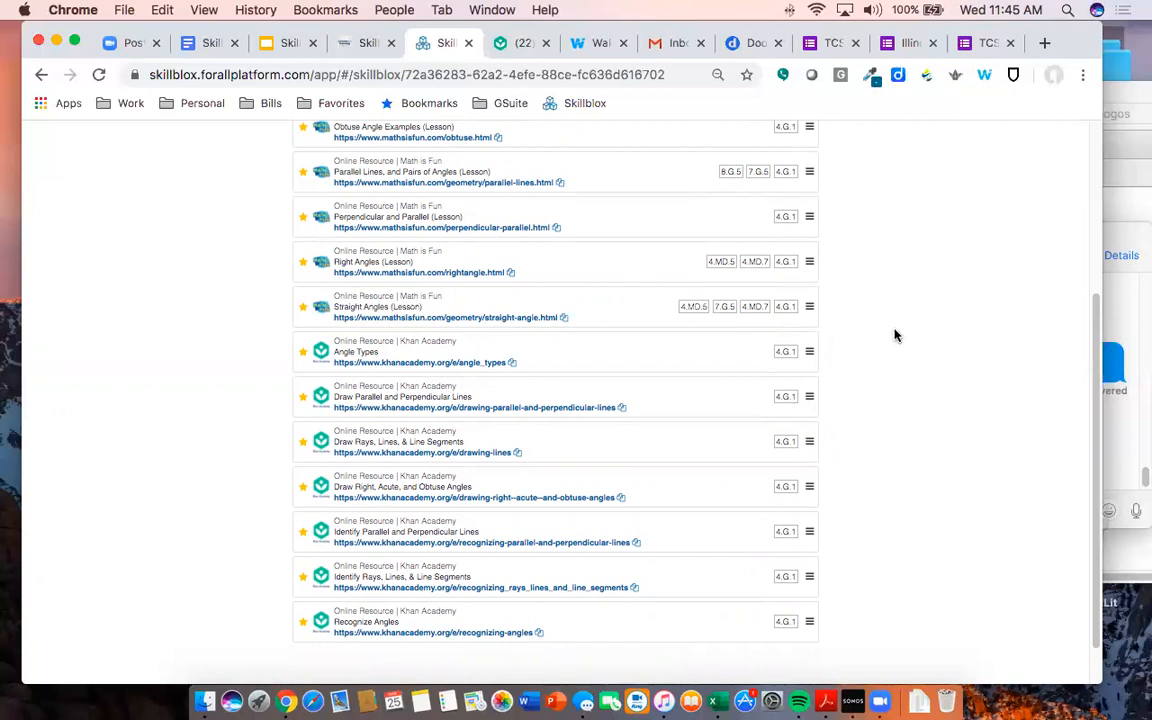
pyautogui.scroll(5, 895, 335)
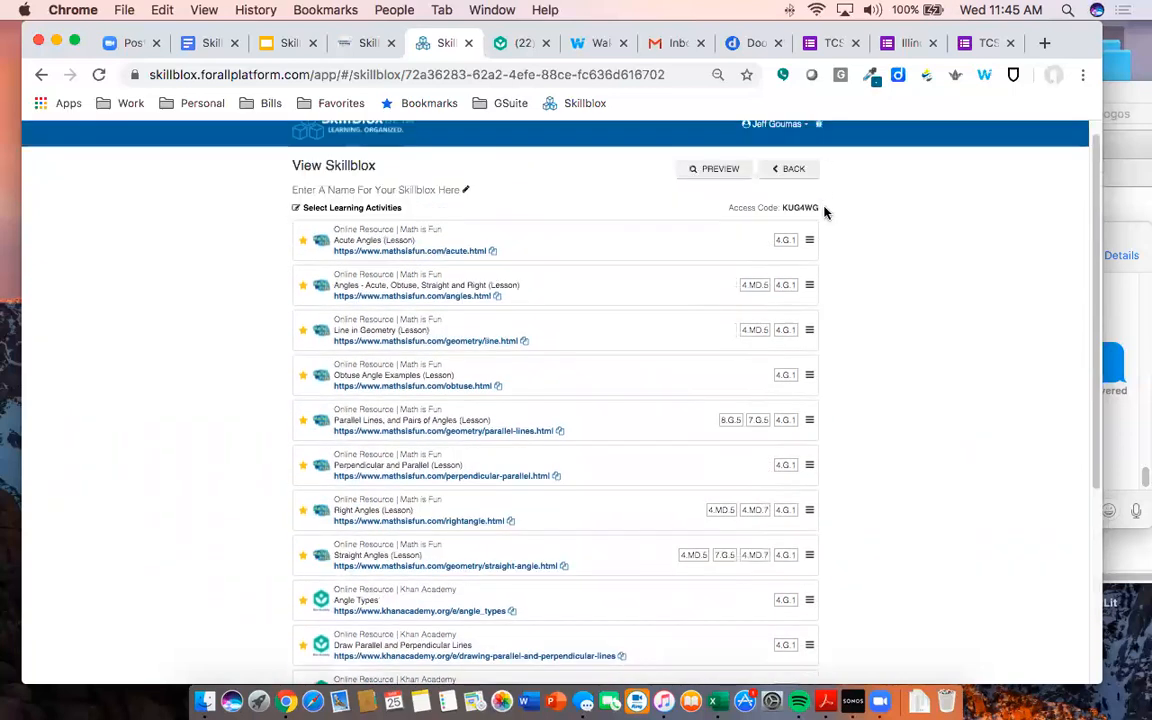
# - Zoom the page to 80% and select the Skillblox access code
pyautogui.press('super+equal')
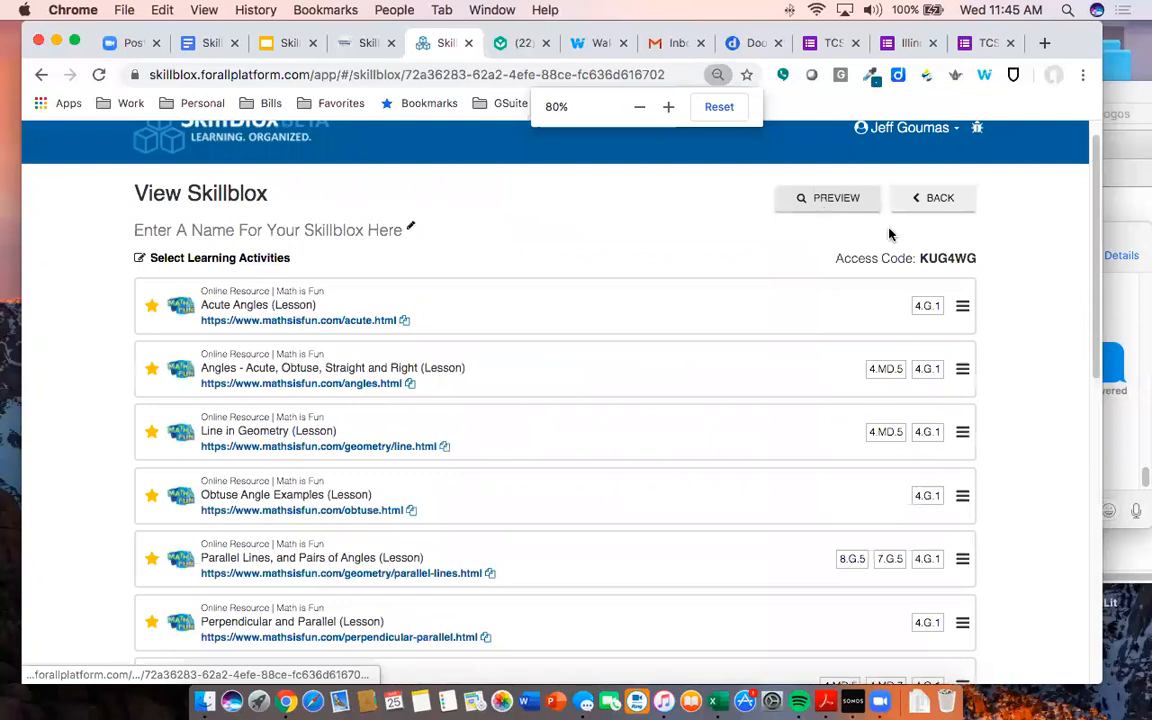
pyautogui.moveTo(985, 260); pyautogui.dragTo(918, 258)
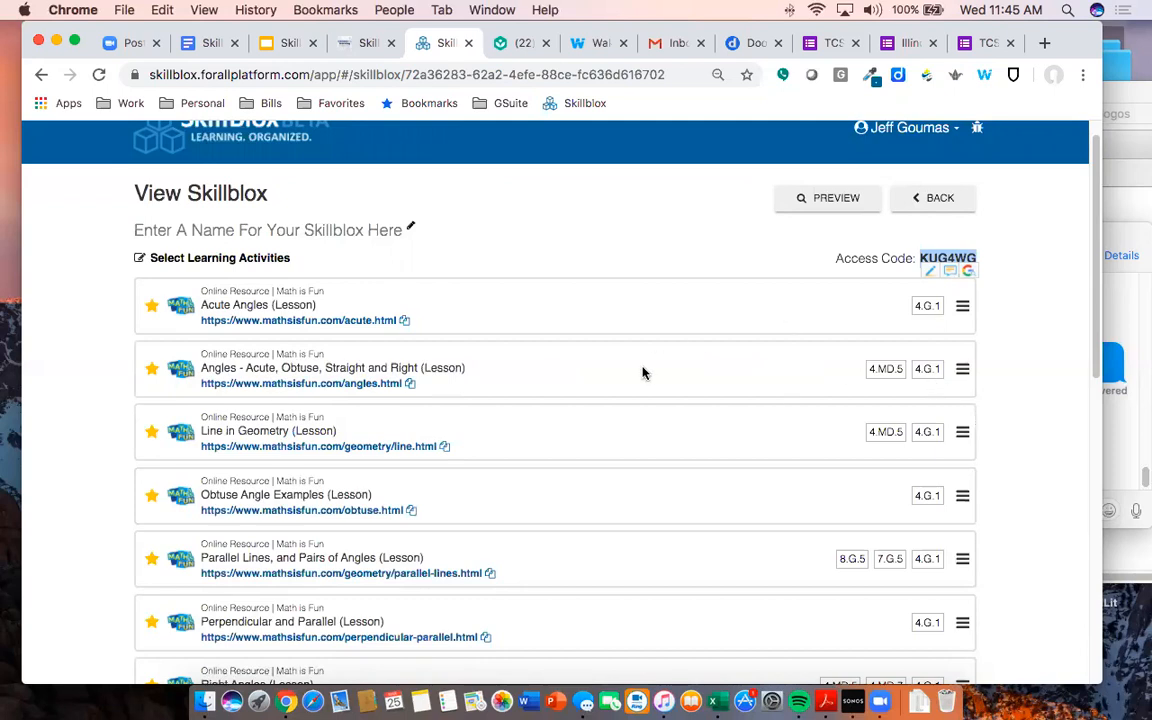
pyautogui.scroll(-2, 631, 381)
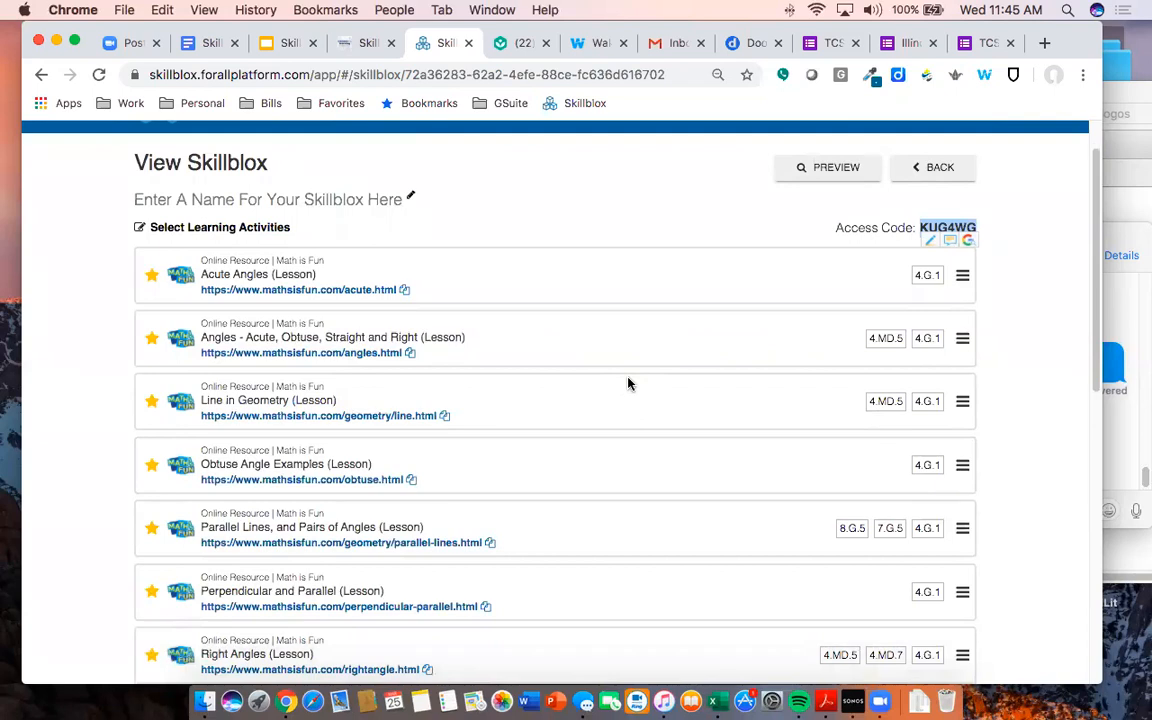
pyautogui.scroll(-1, 628, 383)
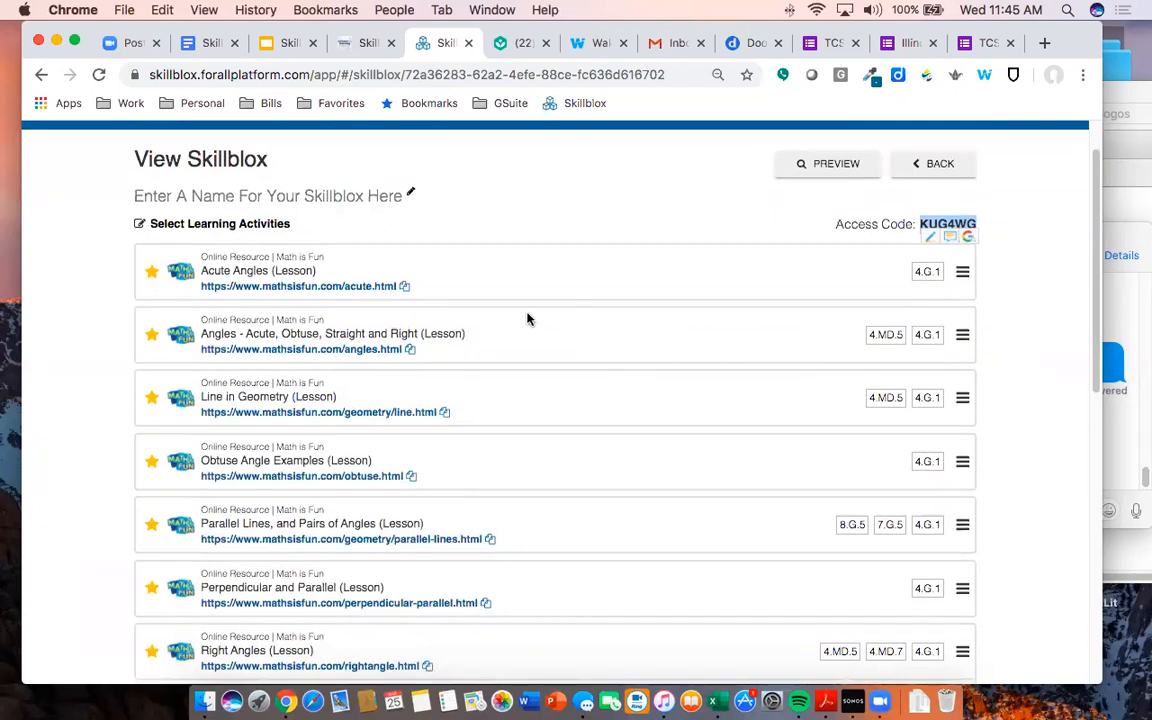
pyautogui.scroll(-5, 592, 485)
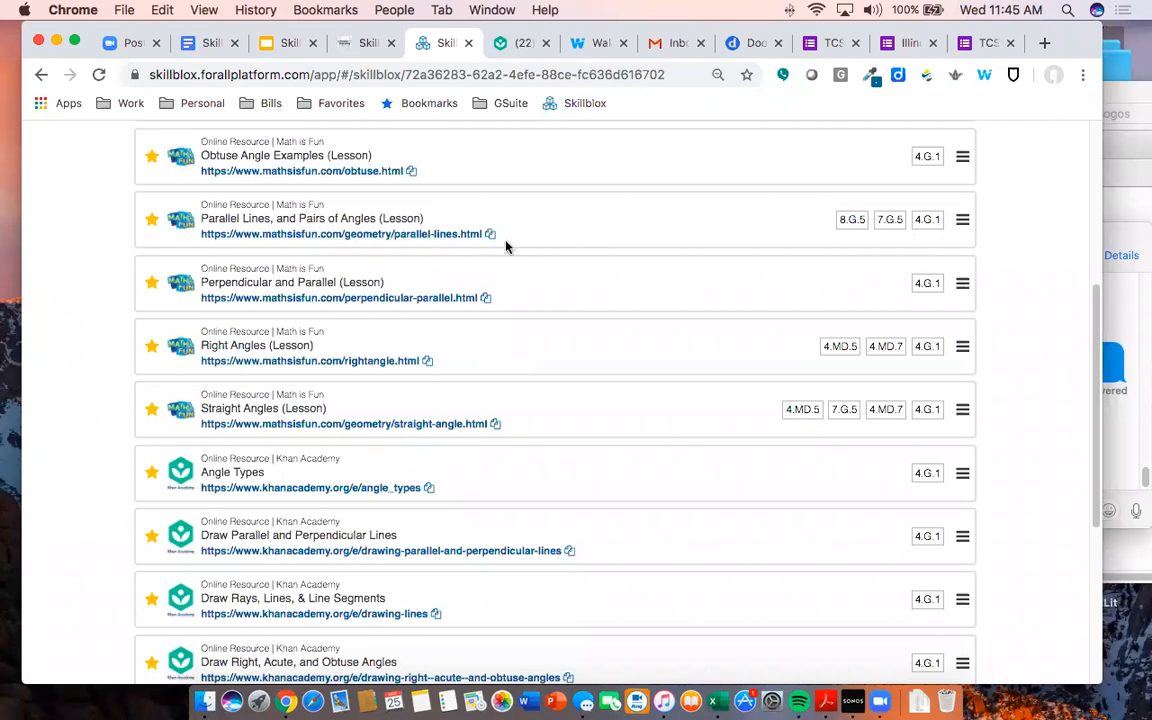
pyautogui.scroll(1, 530, 285)
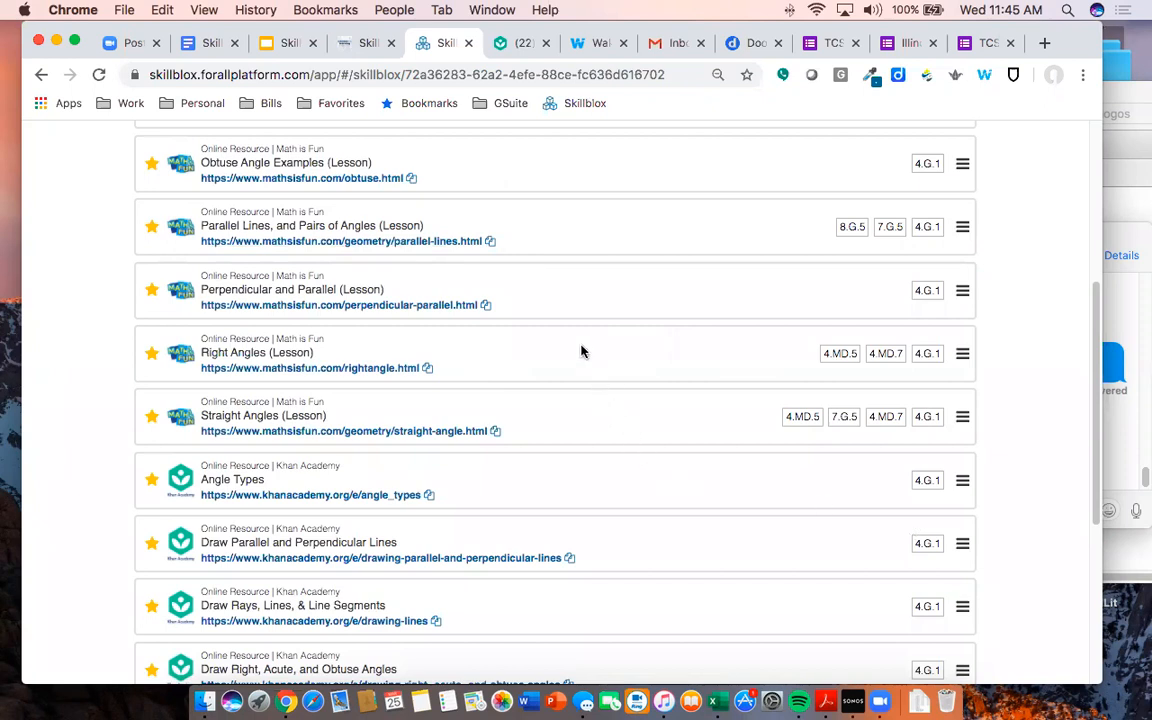
pyautogui.scroll(5, 570, 280)
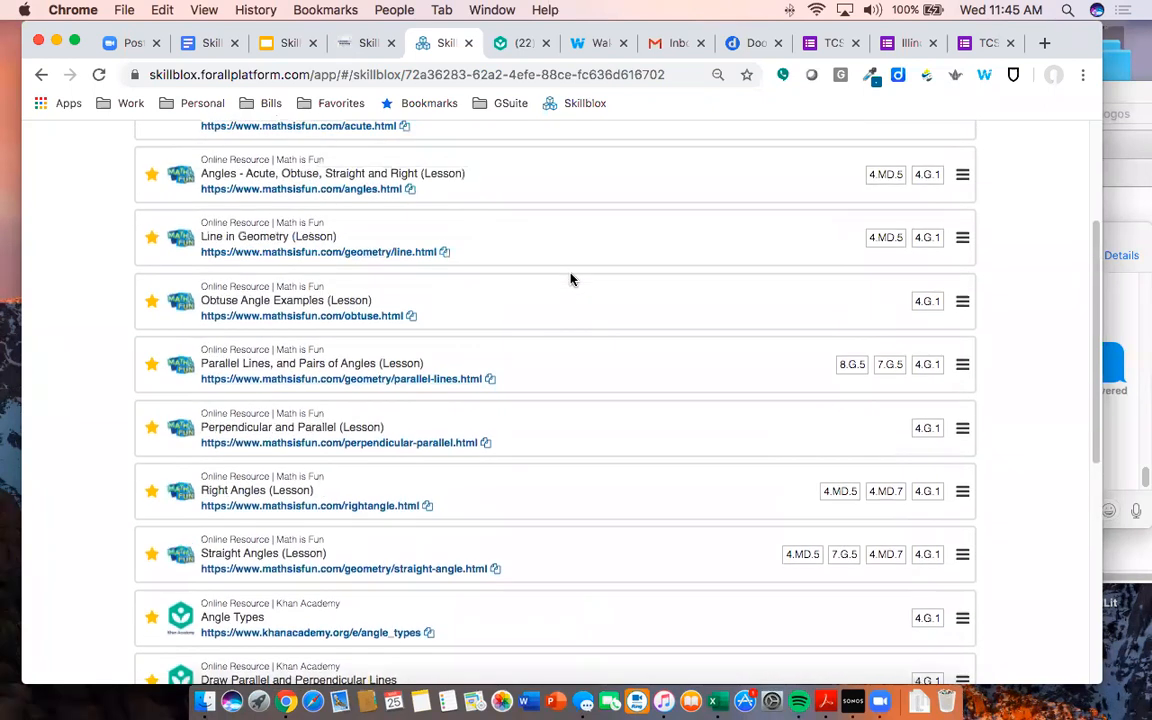
pyautogui.scroll(2, 568, 283)
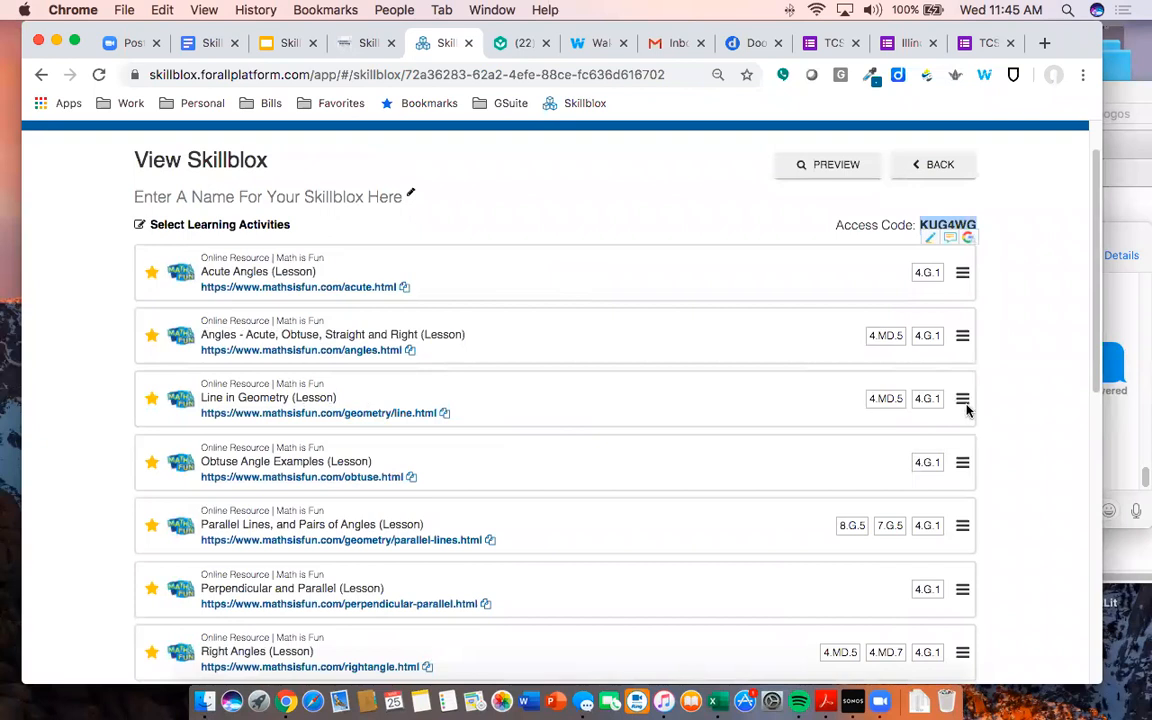
# - Put Line in Geometry first and Perpendicular and Parallel second among the Math is Fun lessons
pyautogui.moveTo(964, 381); pyautogui.dragTo(977, 267)
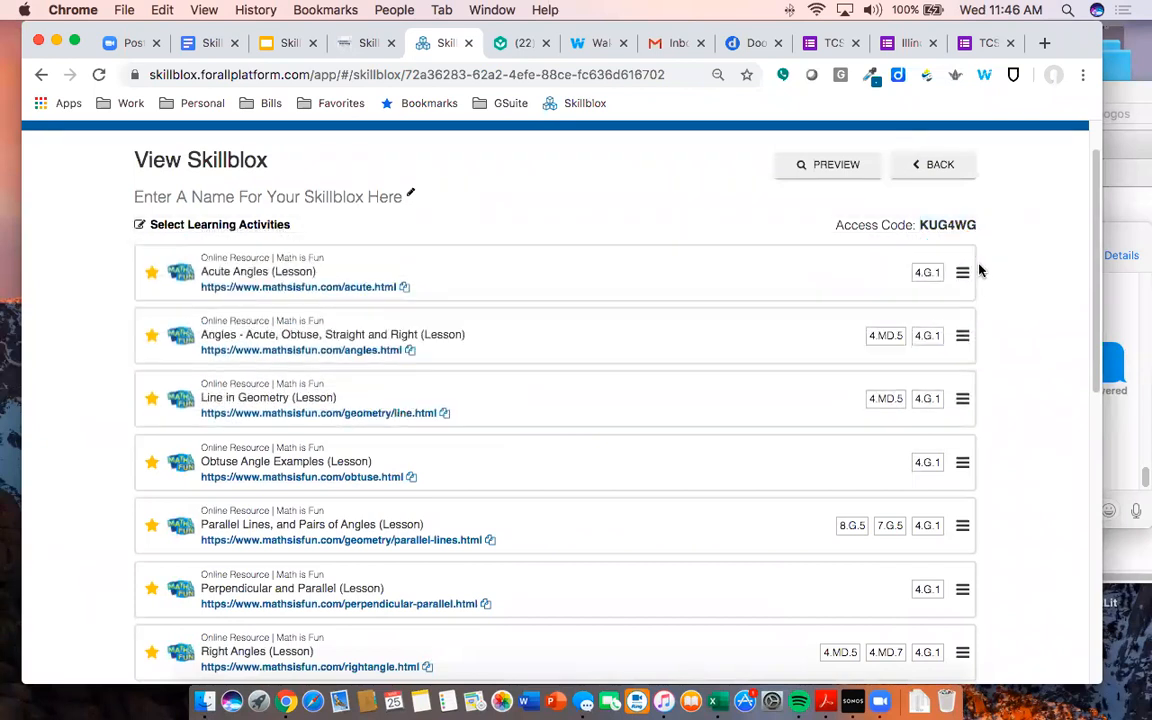
pyautogui.moveTo(962, 398); pyautogui.dragTo(958, 338)
pyautogui.scroll(-1, 653, 400)
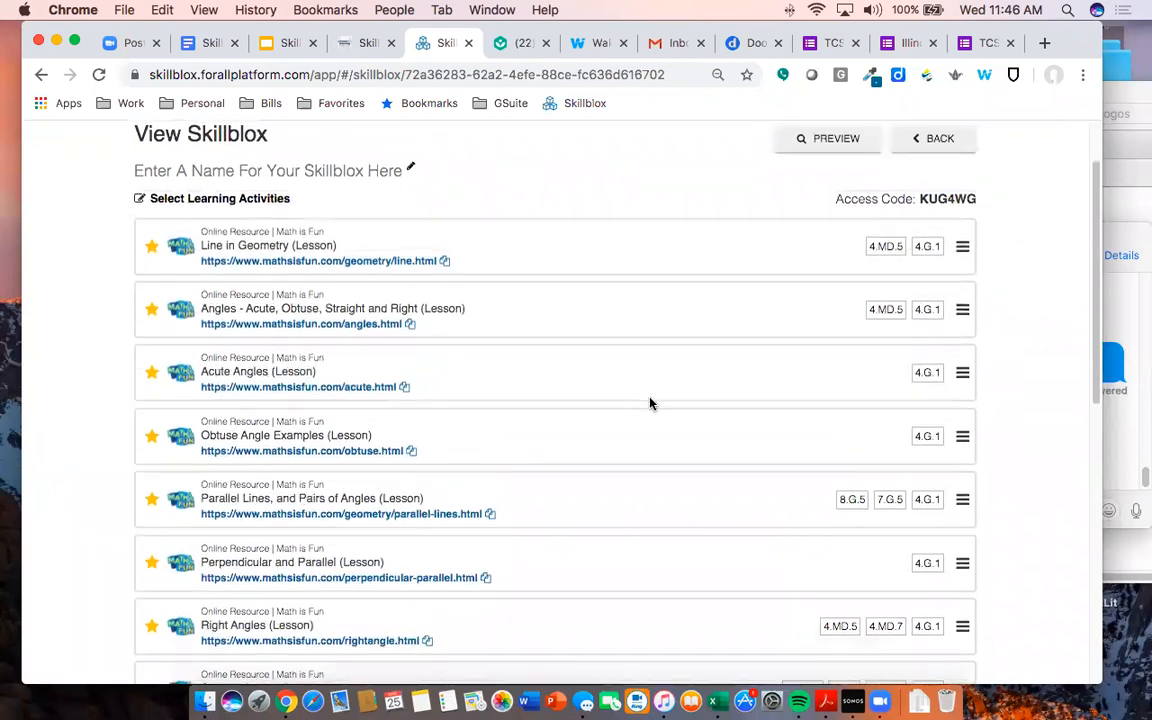
pyautogui.scroll(-1, 512, 465)
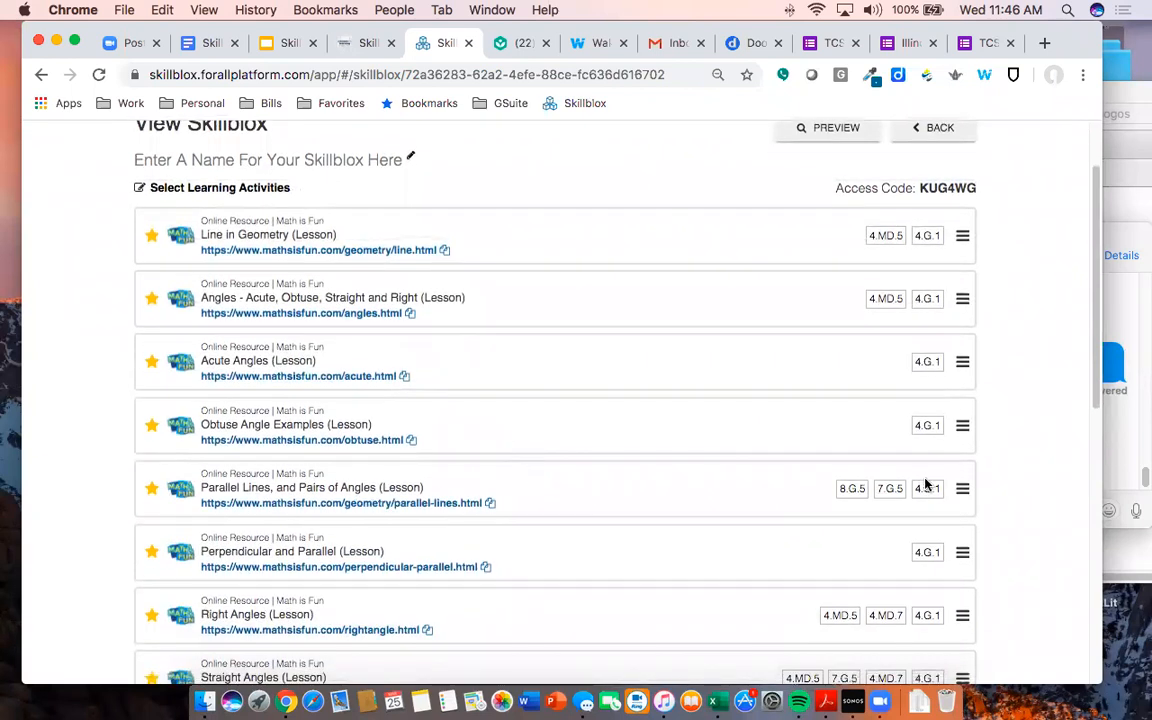
pyautogui.moveTo(960, 488); pyautogui.dragTo(944, 296)
pyautogui.scroll(-3, 515, 345)
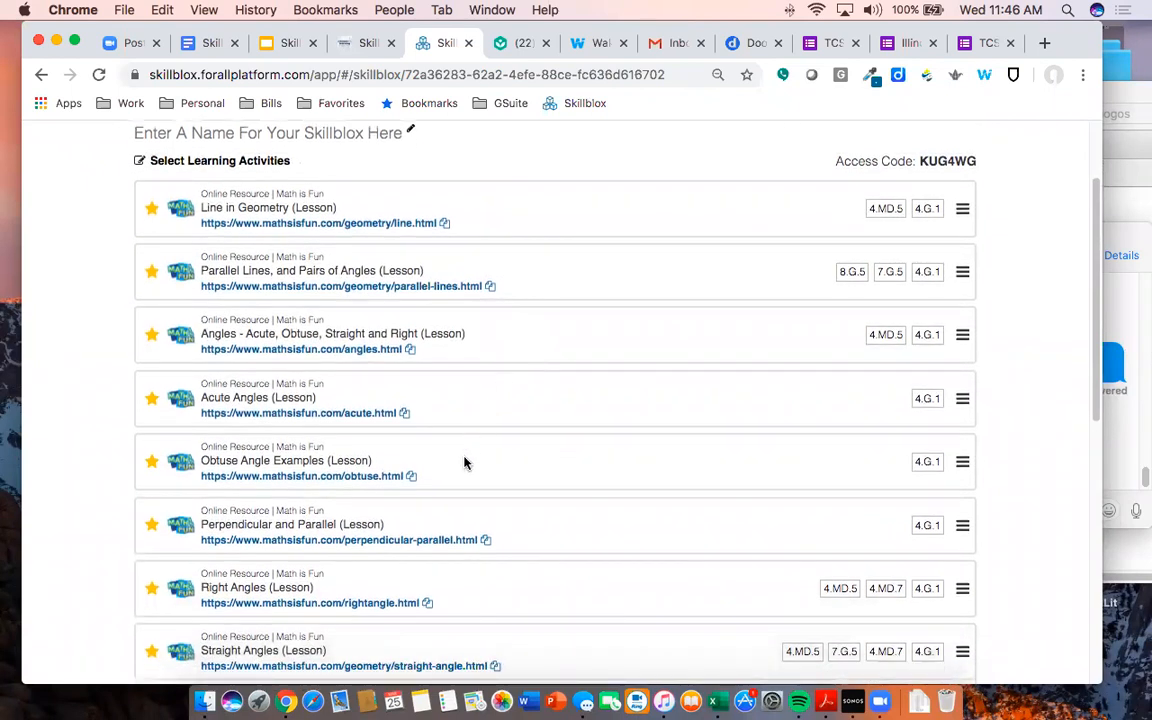
pyautogui.moveTo(962, 532); pyautogui.dragTo(949, 262)
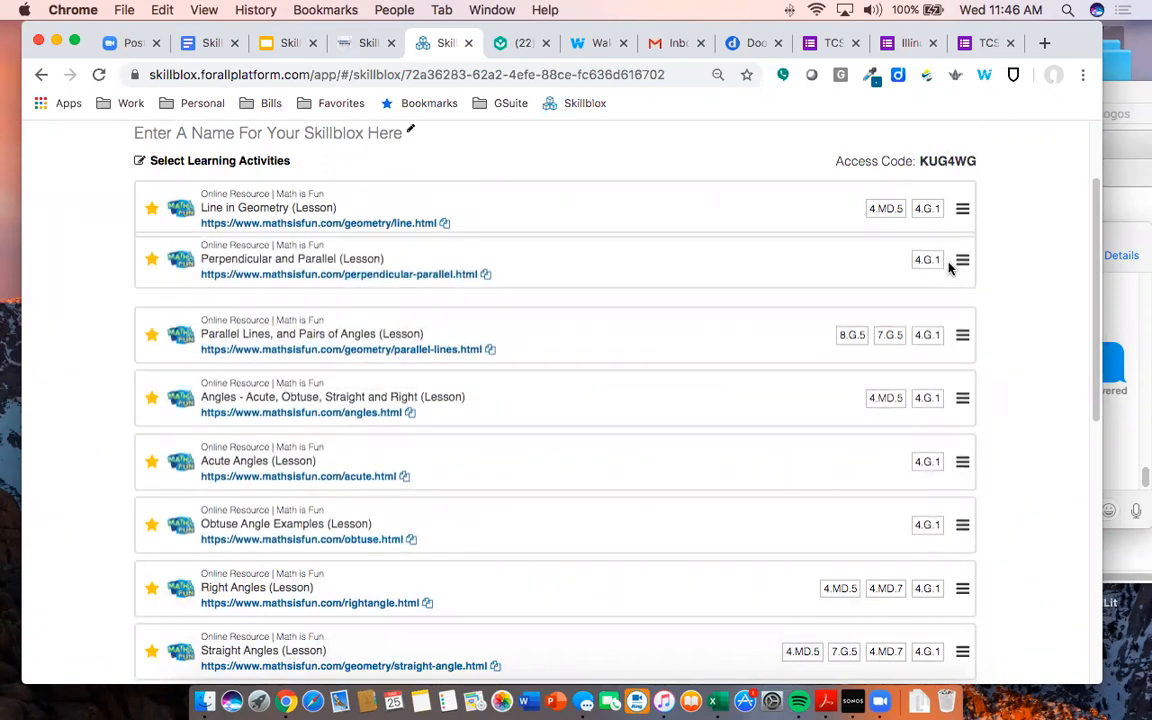
# - Move Parallel Lines, and Pairs of Angles down below Right Angles and Straight Angles
pyautogui.moveTo(959, 334); pyautogui.dragTo(960, 535)
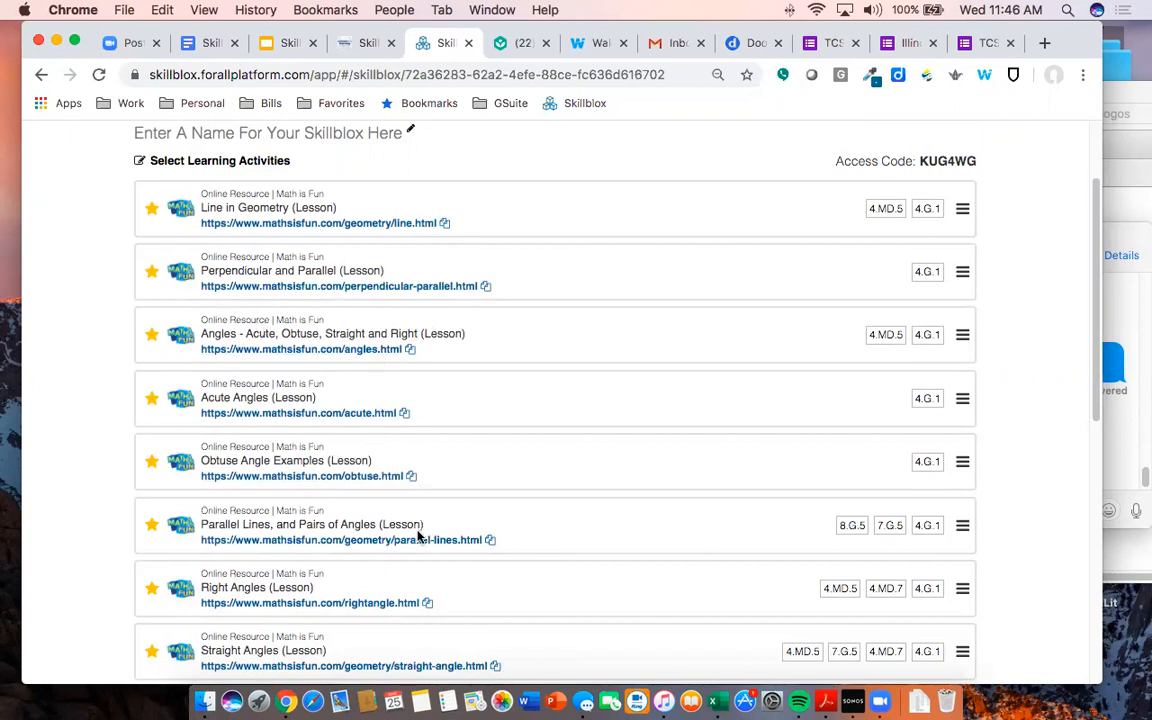
pyautogui.scroll(-2, 496, 527)
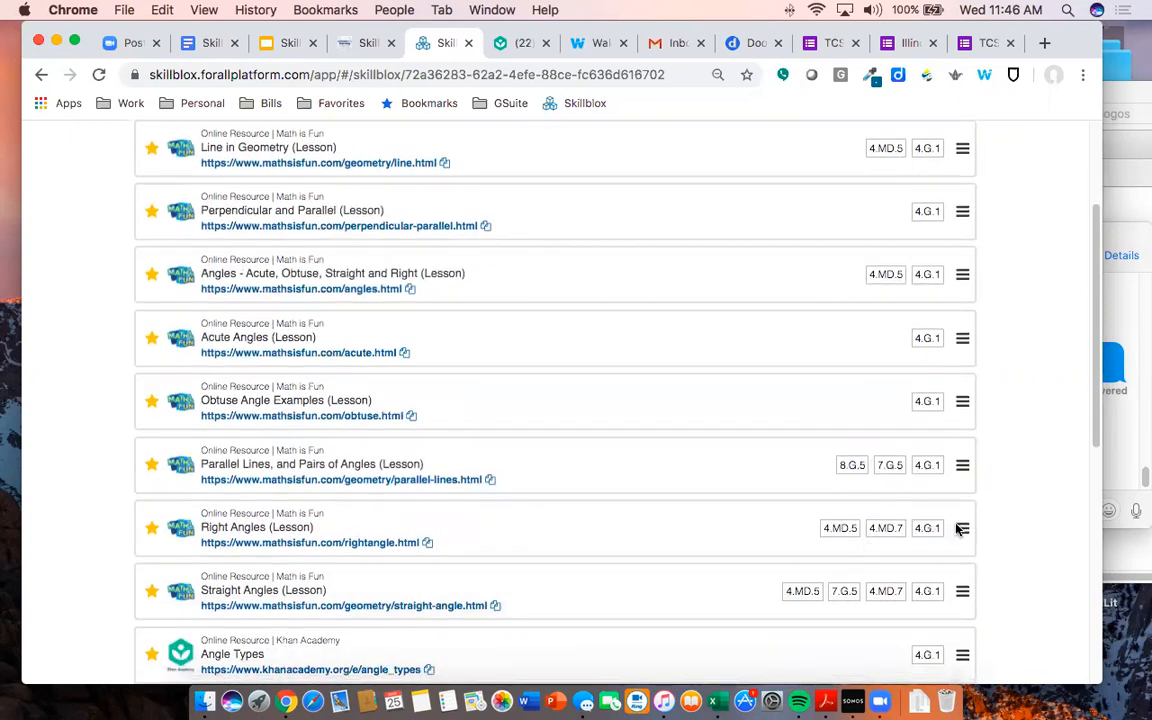
pyautogui.moveTo(960, 528); pyautogui.dragTo(955, 469)
pyautogui.moveTo(960, 594); pyautogui.dragTo(951, 532)
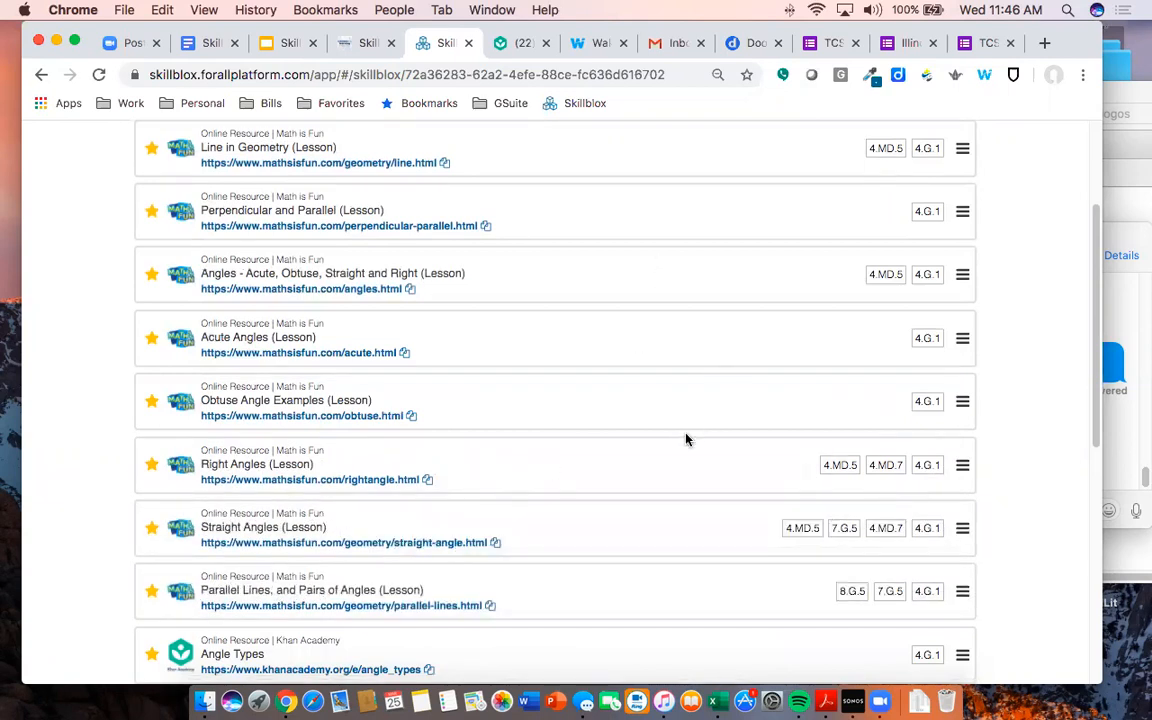
pyautogui.scroll(2, 581, 303)
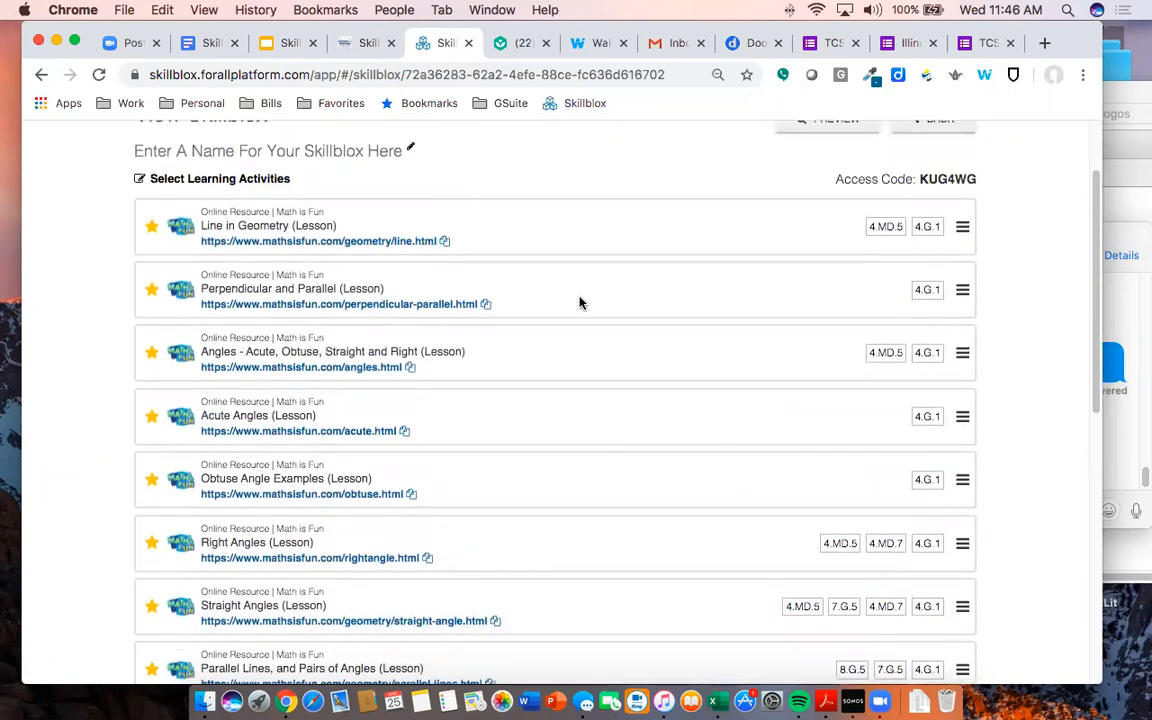
pyautogui.scroll(-2, 581, 303)
pyautogui.scroll(-3, 509, 176)
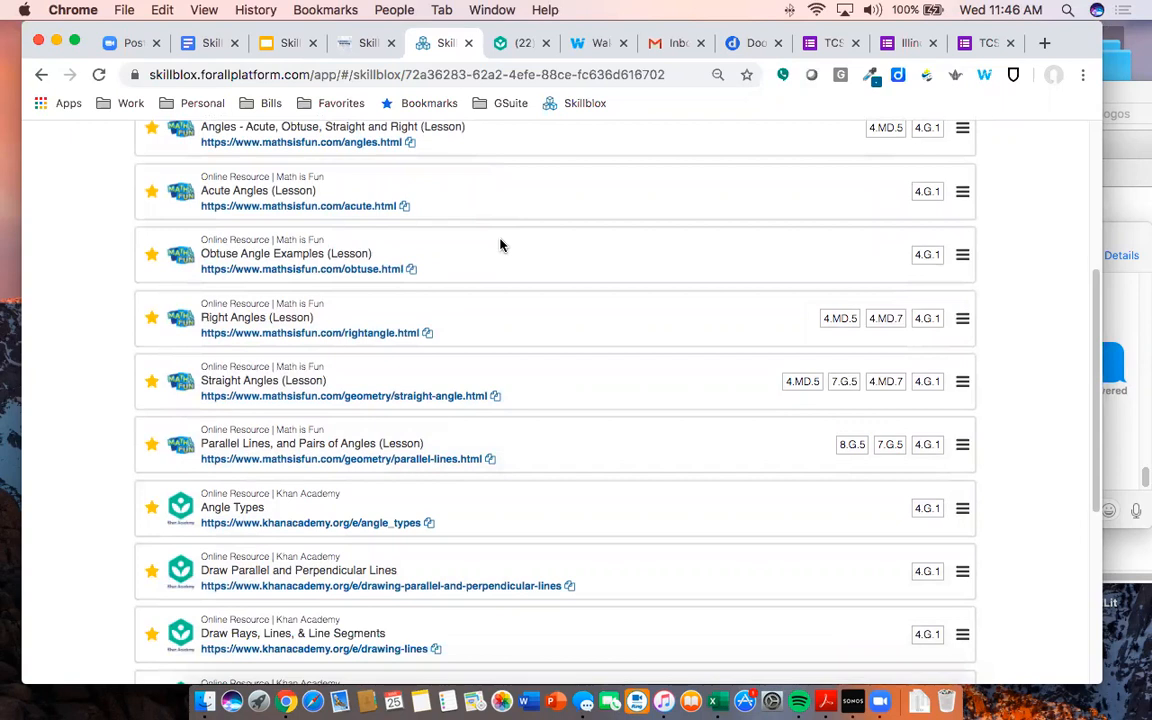
pyautogui.scroll(-5, 527, 333)
pyautogui.scroll(-1, 527, 343)
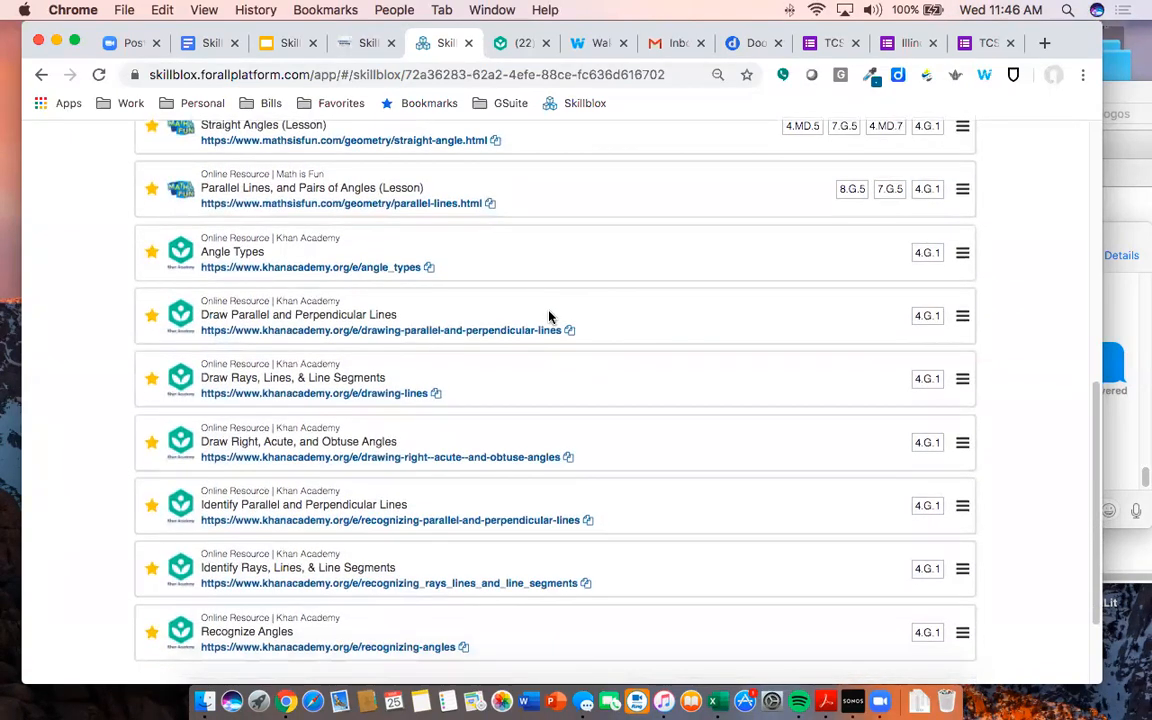
# - Order Identify Rays, Draw Rays, Identify Parallel, Draw Parallel, then Recognize Angles above Angle Types
pyautogui.moveTo(961, 568); pyautogui.dragTo(926, 265)
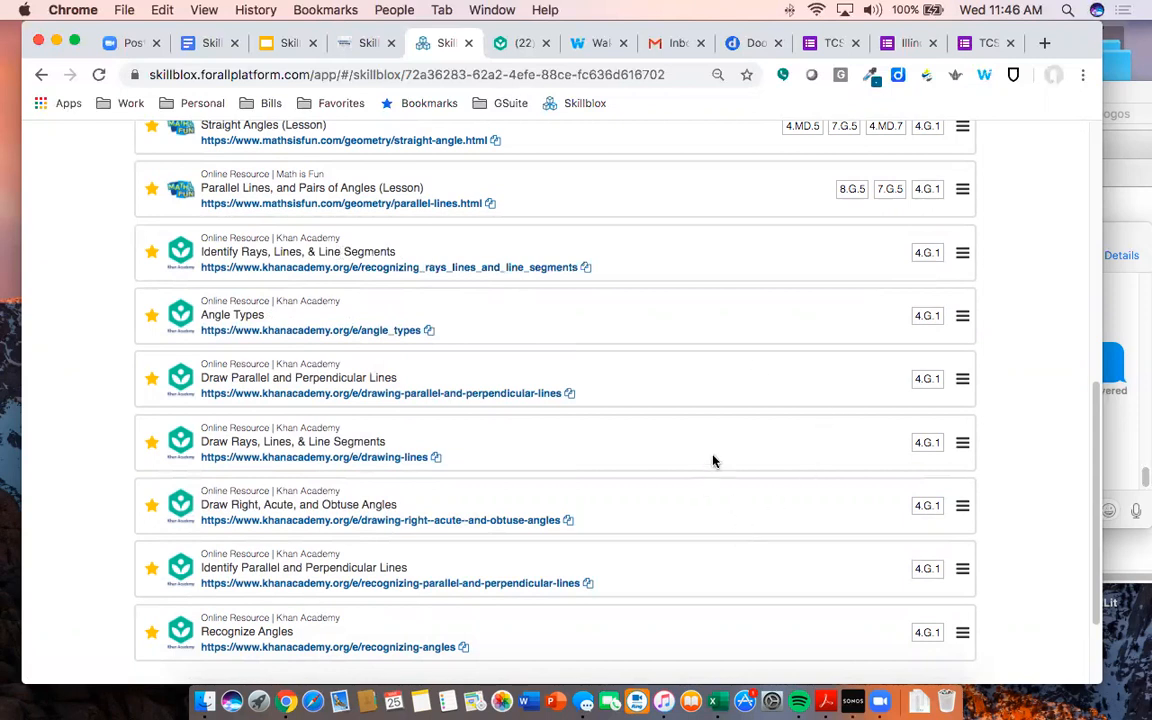
pyautogui.moveTo(961, 443); pyautogui.dragTo(938, 312)
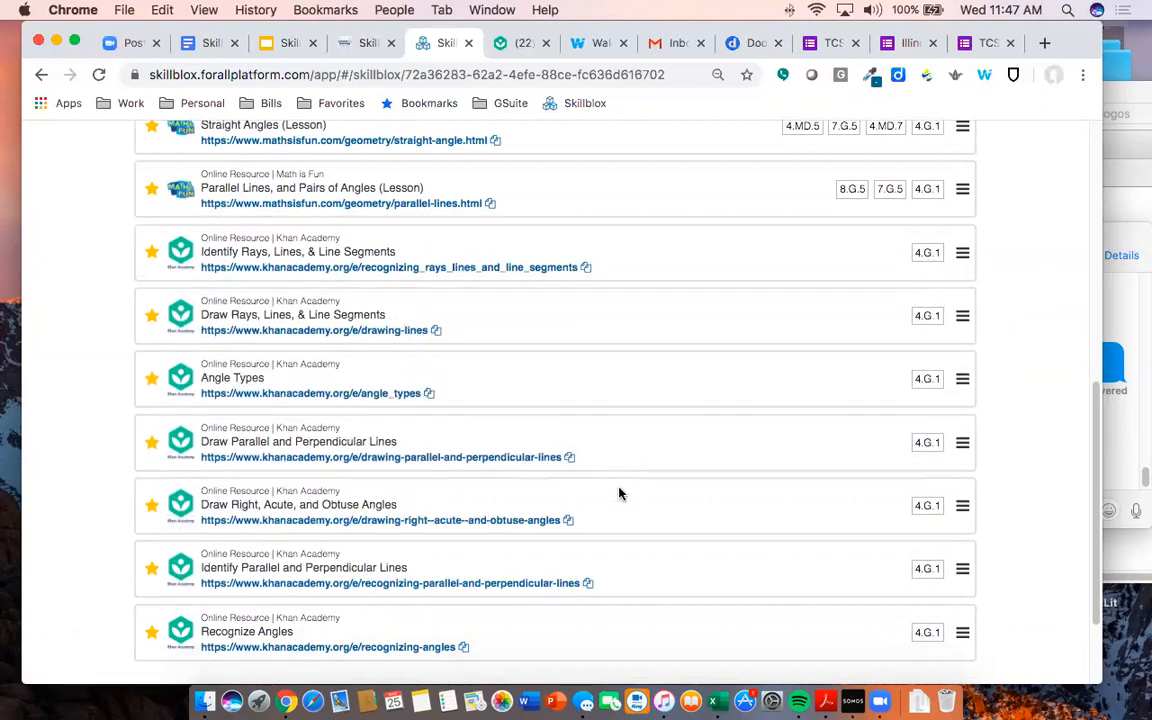
pyautogui.moveTo(961, 572); pyautogui.dragTo(916, 390)
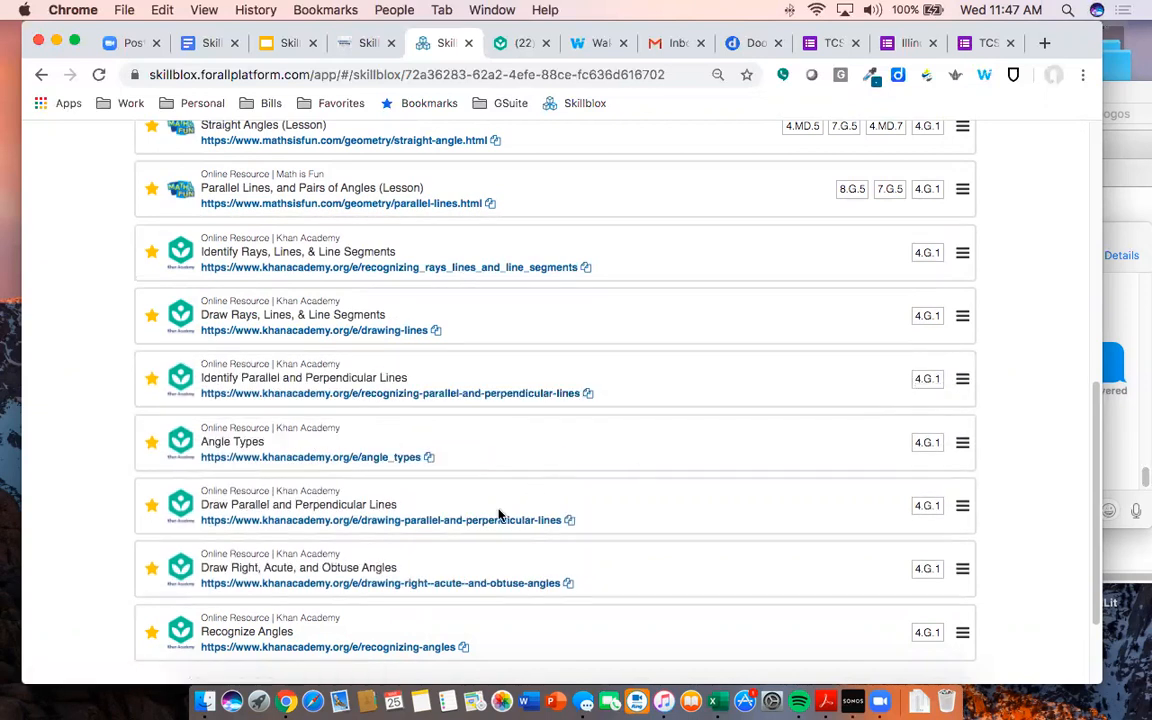
pyautogui.moveTo(962, 506); pyautogui.dragTo(951, 442)
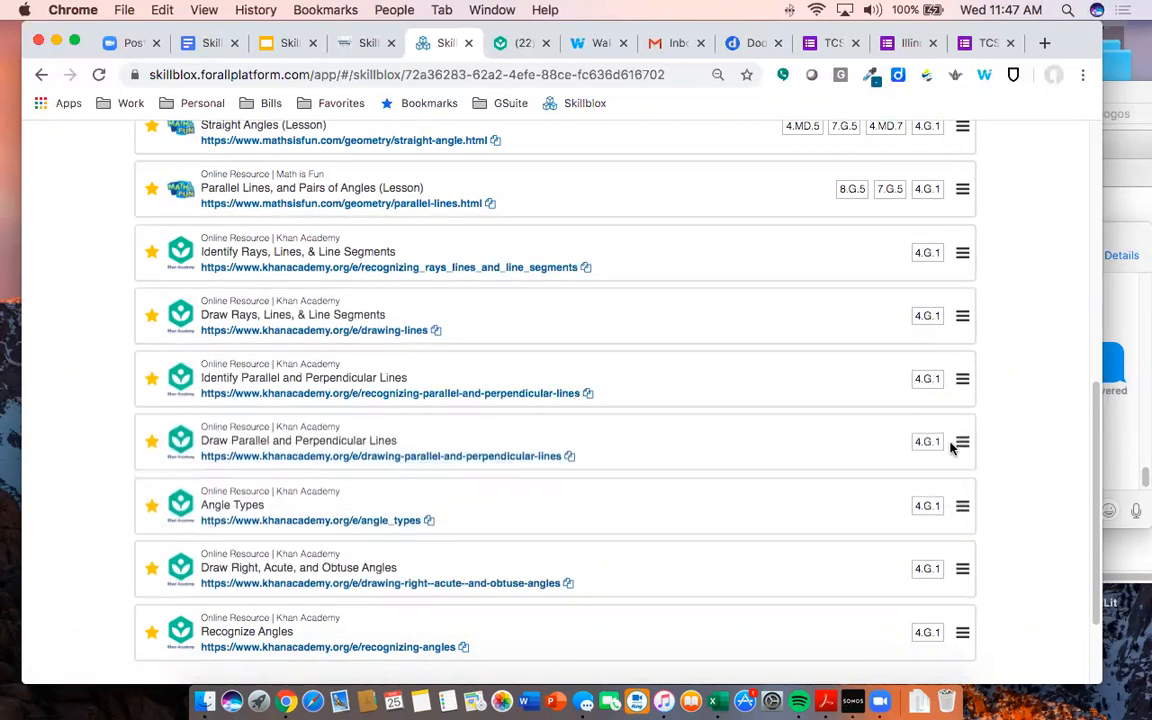
pyautogui.scroll(-2, 470, 565)
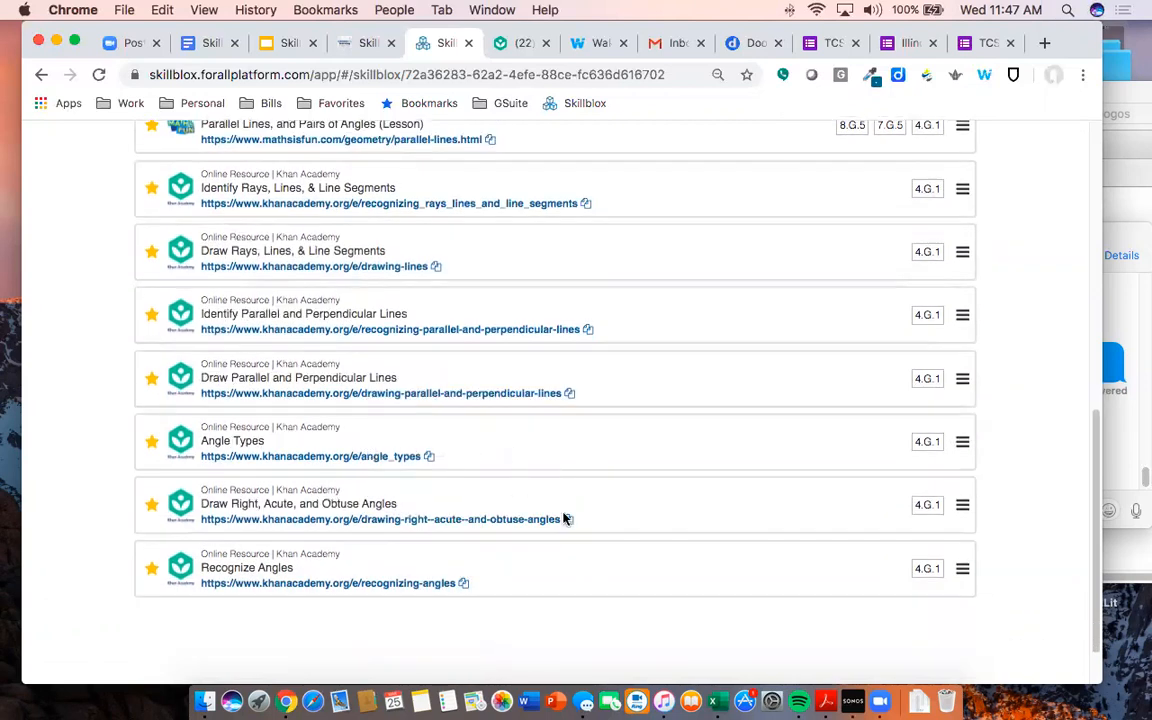
pyautogui.moveTo(962, 569); pyautogui.dragTo(936, 443)
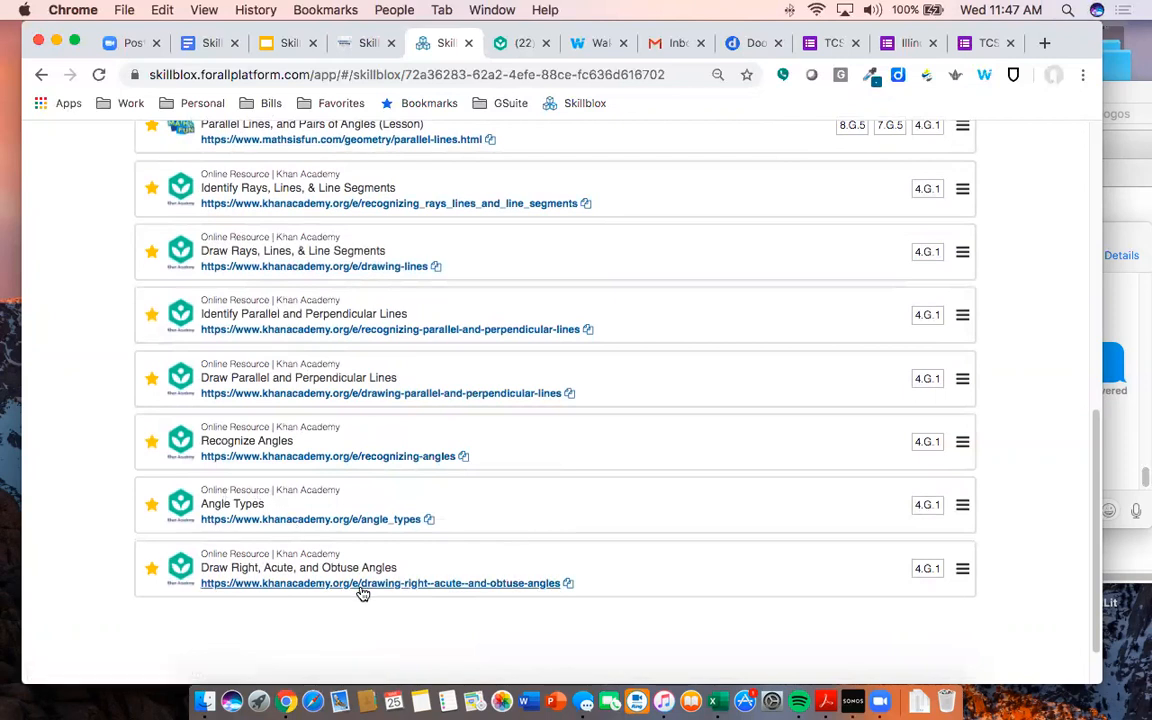
pyautogui.scroll(5, 466, 548)
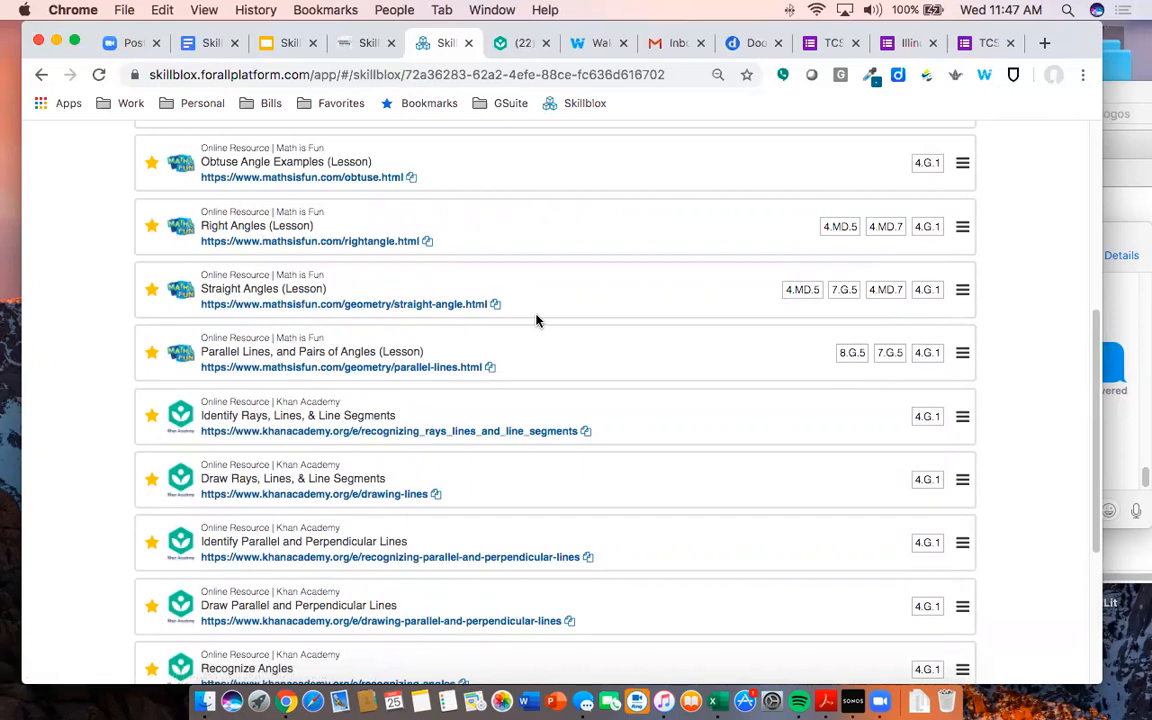
pyautogui.scroll(5, 552, 360)
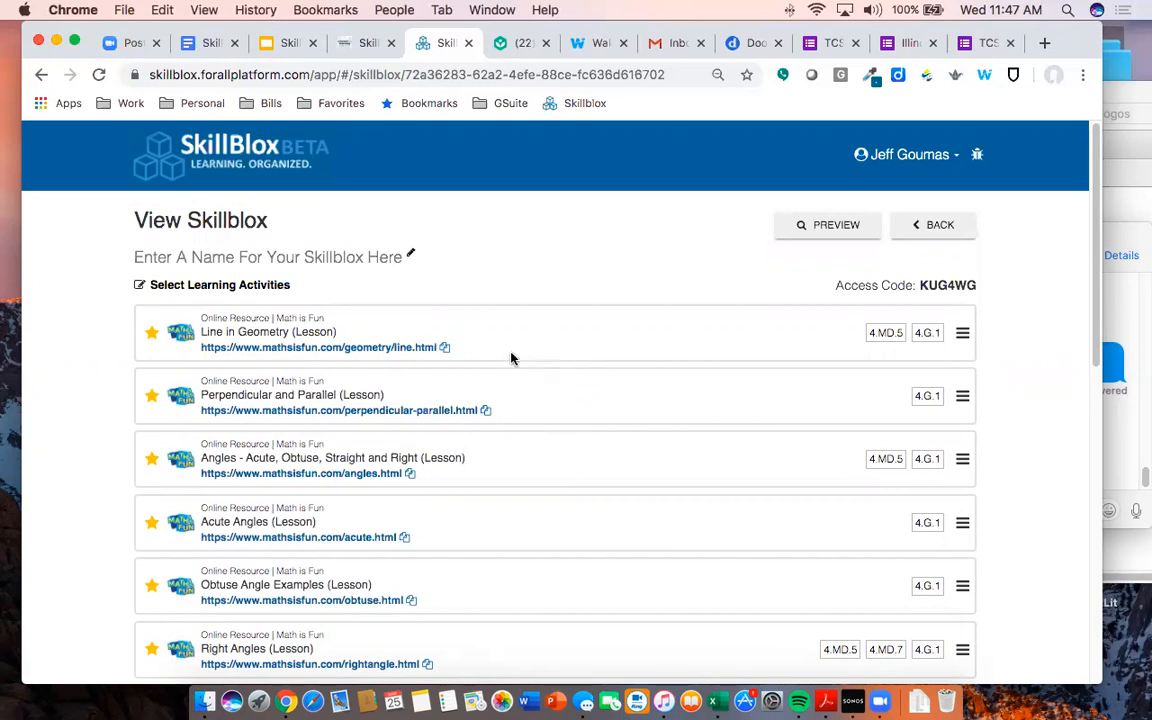
pyautogui.click(275, 287)
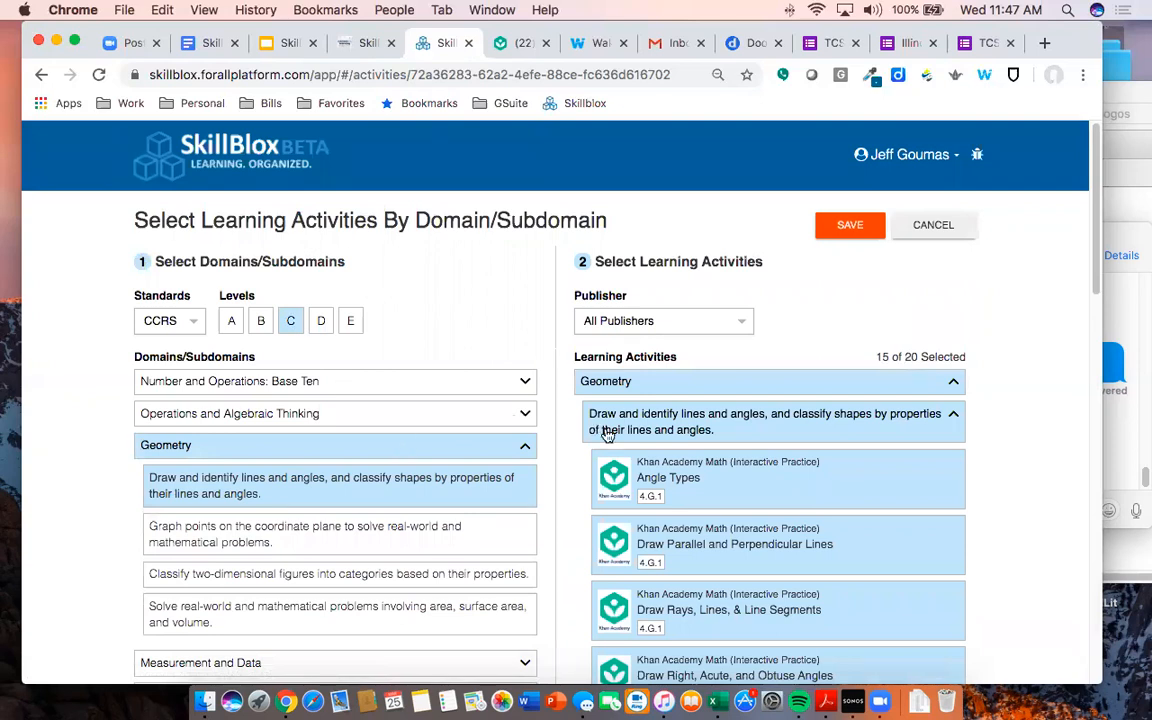
pyautogui.click(868, 229)
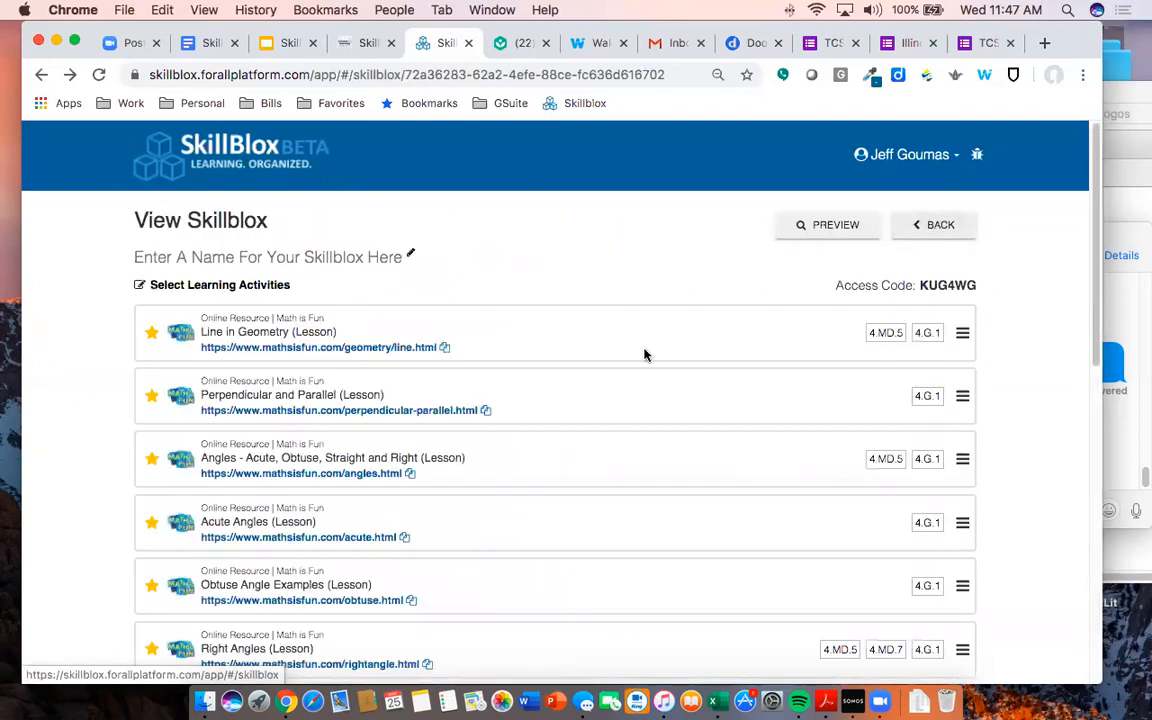
pyautogui.scroll(-3, 540, 368)
pyautogui.scroll(-4, 544, 371)
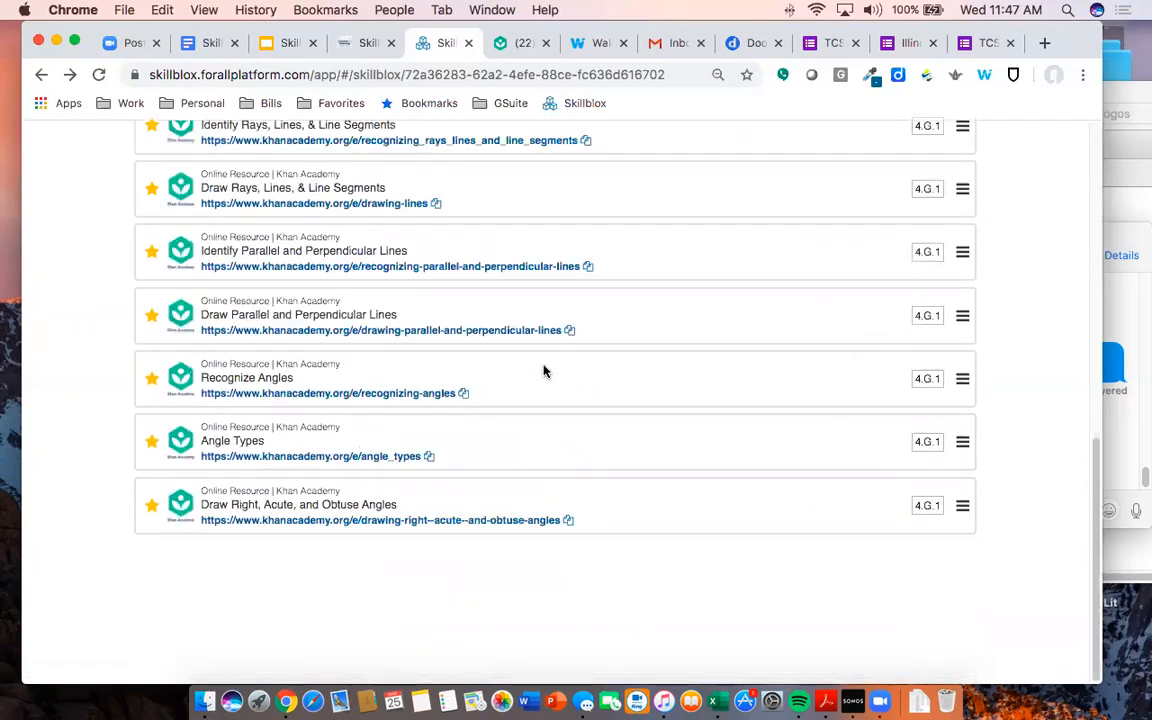
pyautogui.scroll(8, 482, 471)
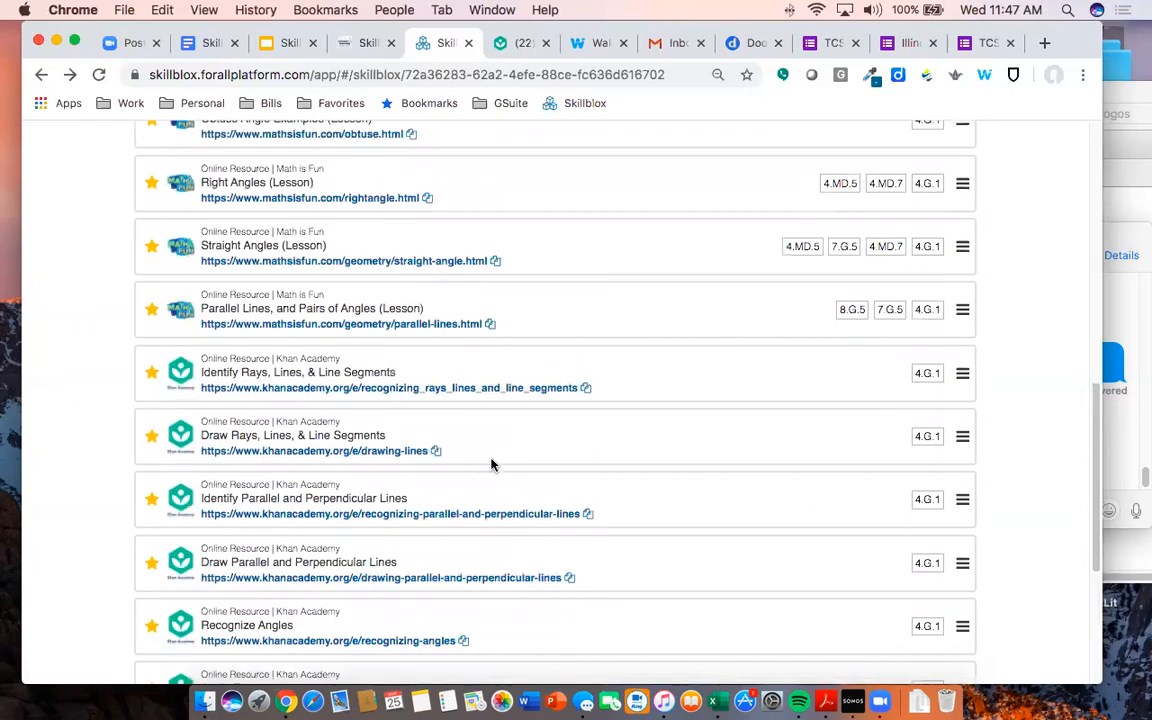
pyautogui.scroll(-1, 445, 335)
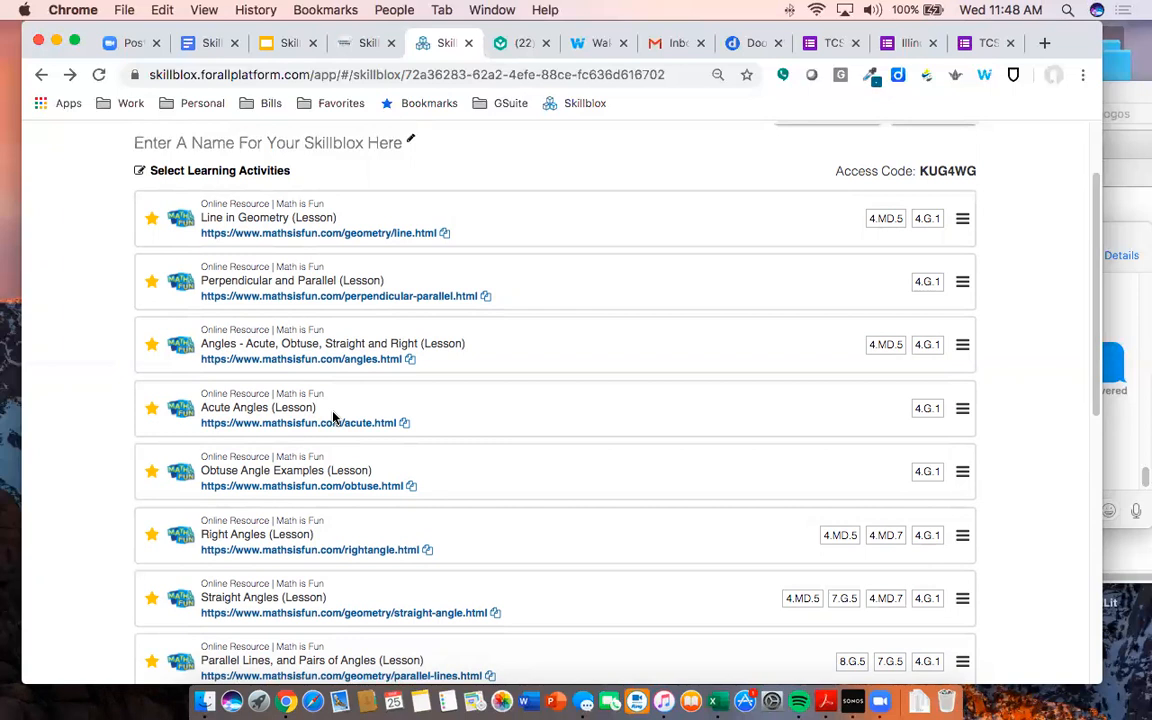
pyautogui.click(152, 409)
pyautogui.click(151, 408)
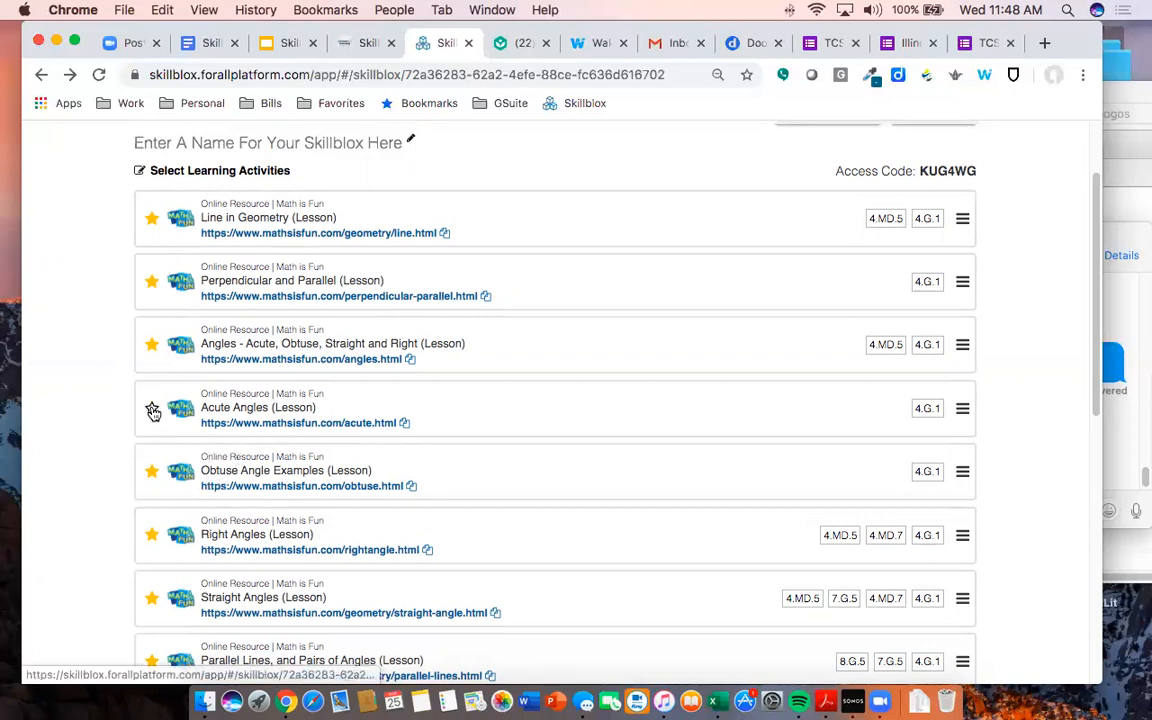
pyautogui.scroll(-3, 195, 430)
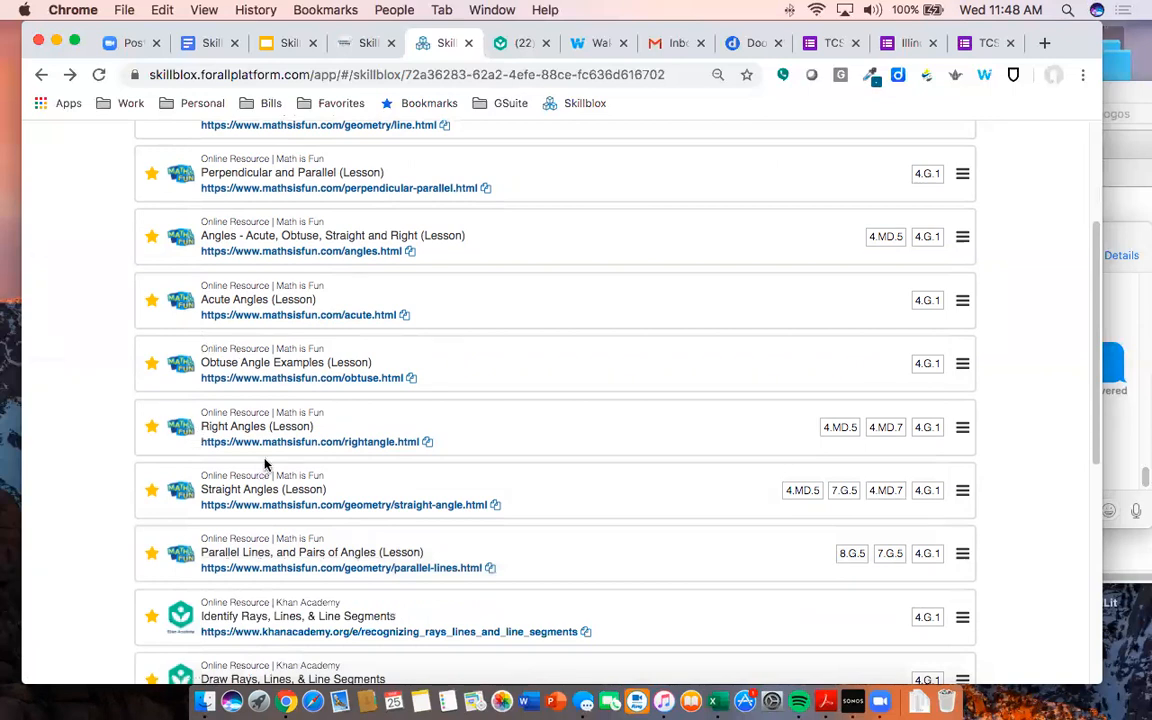
pyautogui.scroll(5, 352, 437)
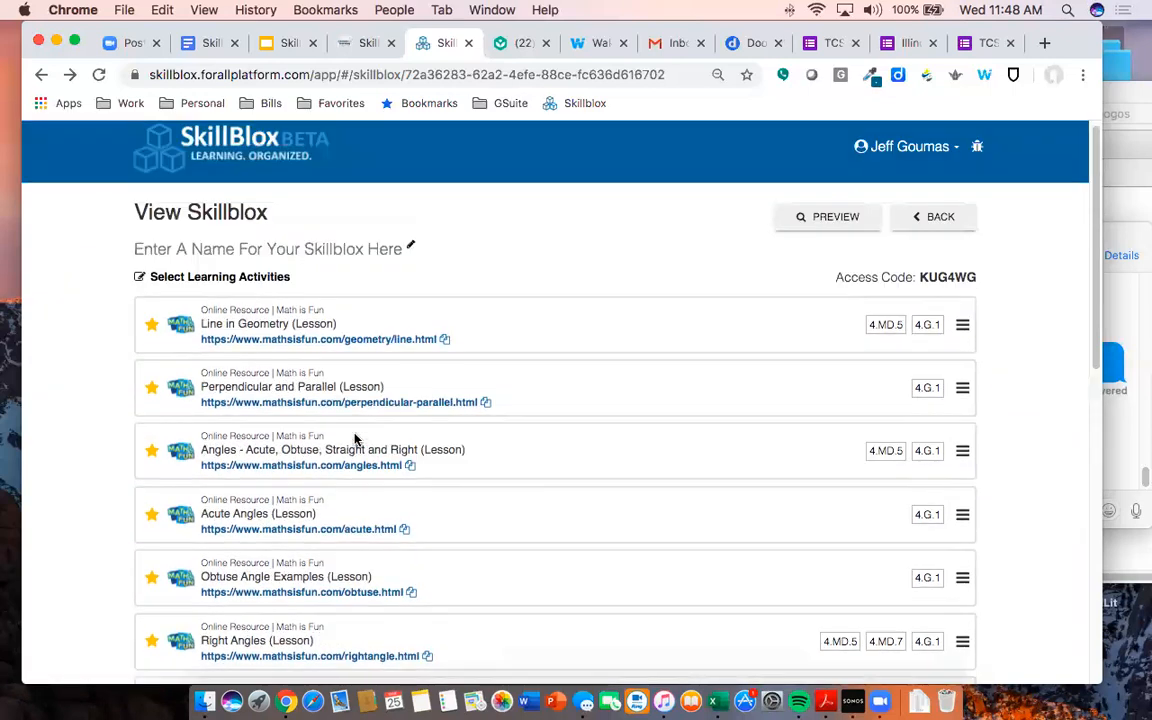
# - Rename the Skillblox 'Level M | Geometry: Lines and Angles', save it, and set zoom to 90%
pyautogui.click(357, 251)
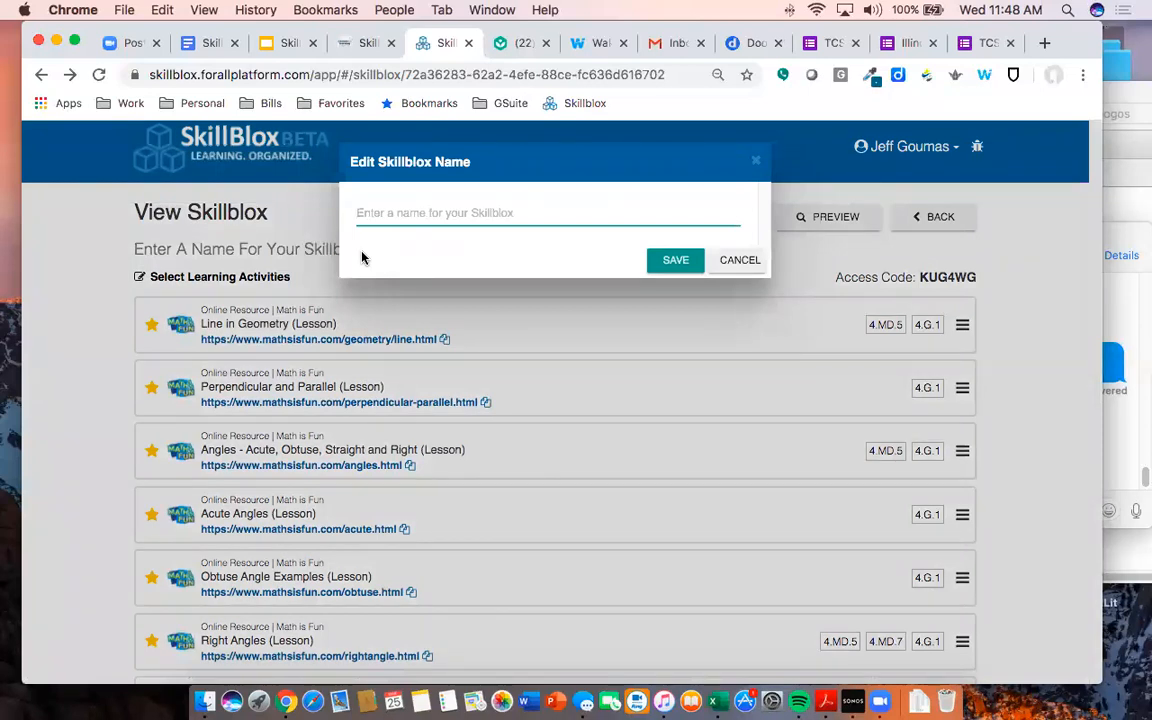
pyautogui.write('Level ')
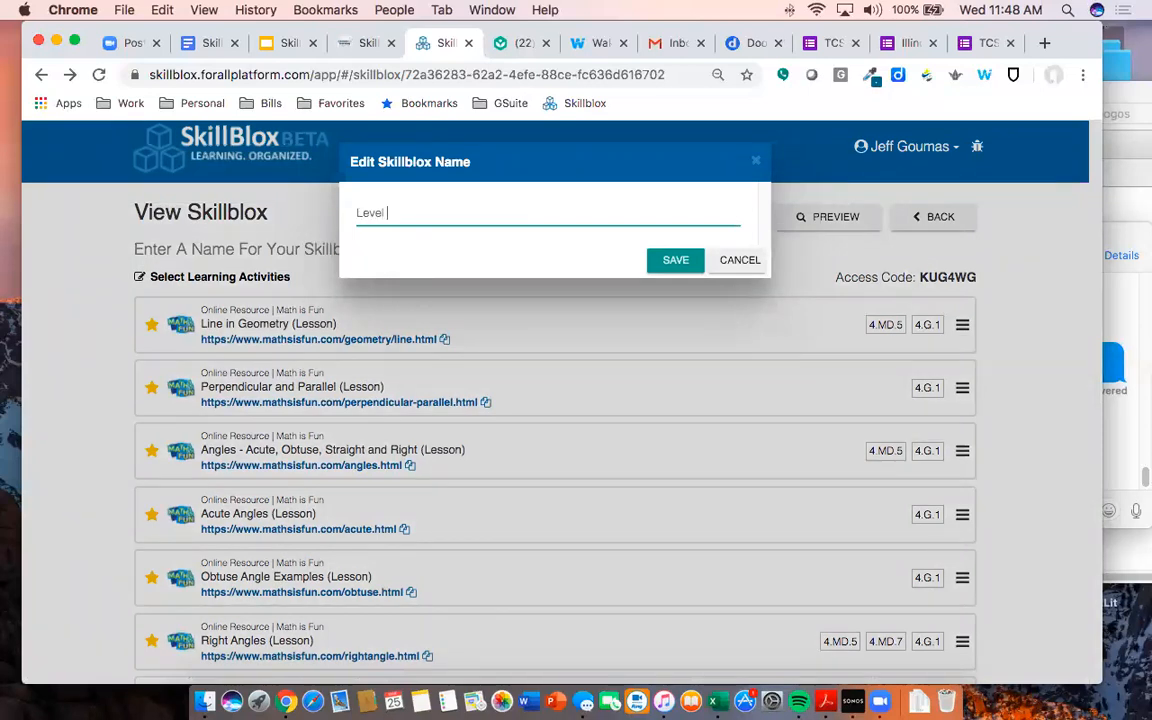
pyautogui.write('M')
pyautogui.write('| Geomet')
pyautogui.write('ry')
pyautogui.write(': P')
pyautogui.write('rop')
pyautogui.press('BackSpace')
pyautogui.press('BackSpace')
pyautogui.press('BackSpace')
pyautogui.press('BackSpace')
pyautogui.write('Lines and Angles')
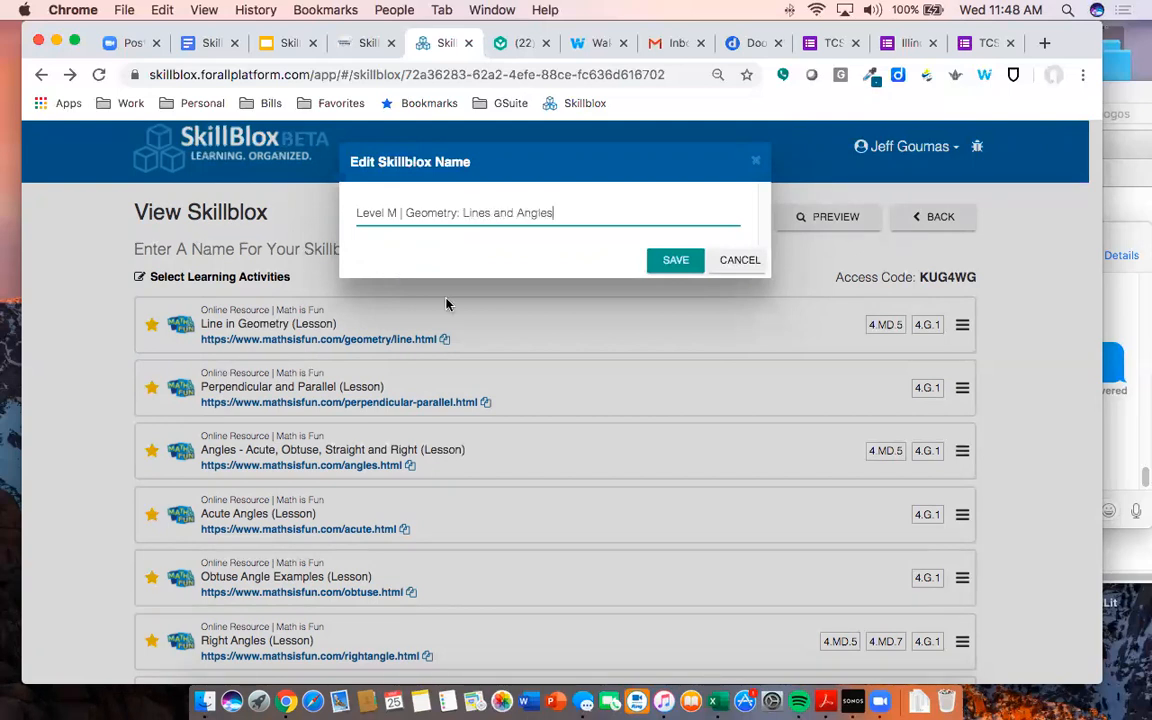
pyautogui.click(669, 259)
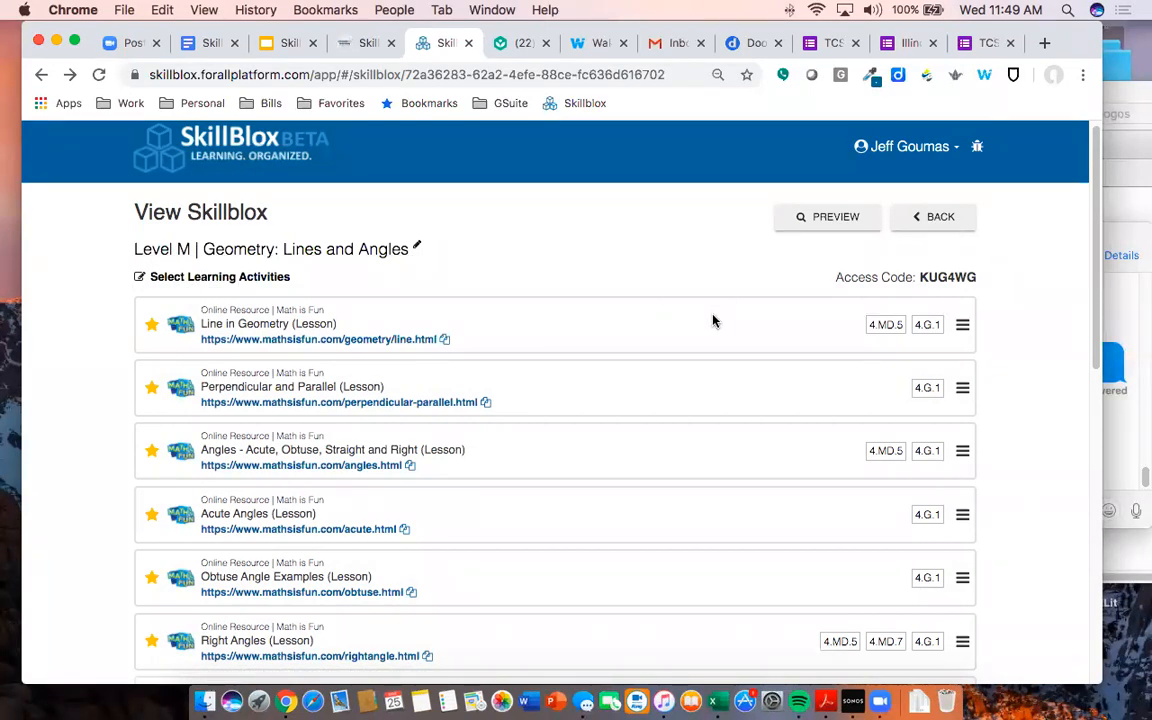
pyautogui.press('super+equal')
pyautogui.press('super+equal')
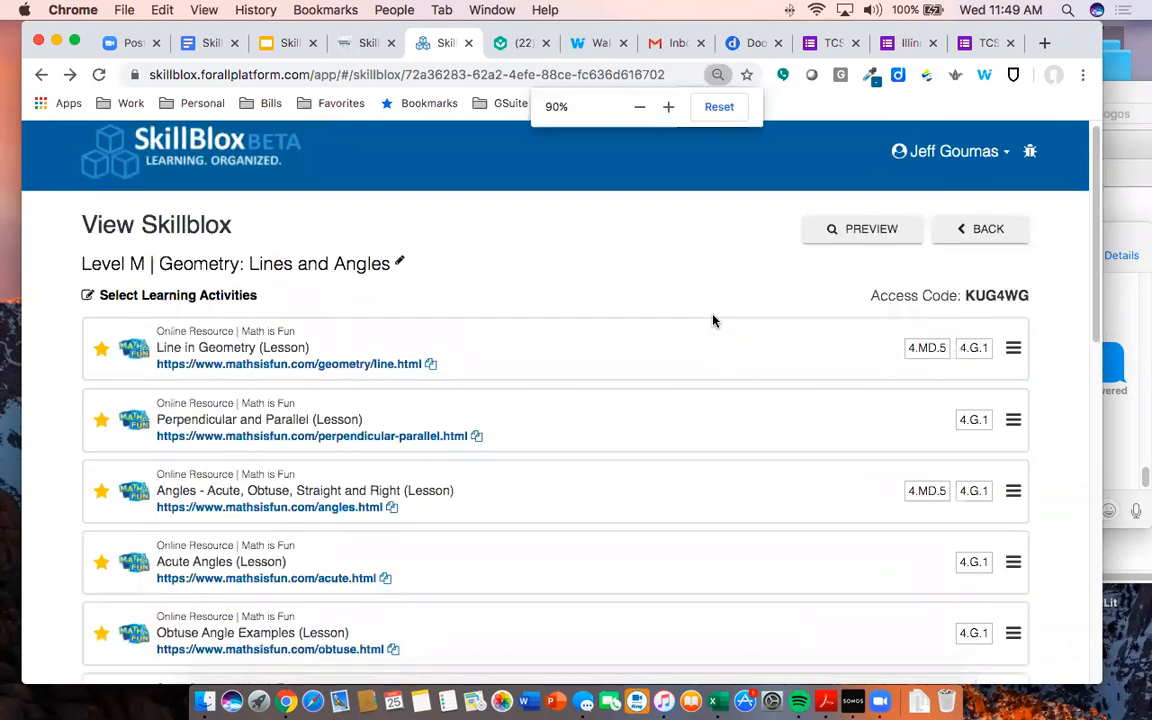
pyautogui.press('super+minus')
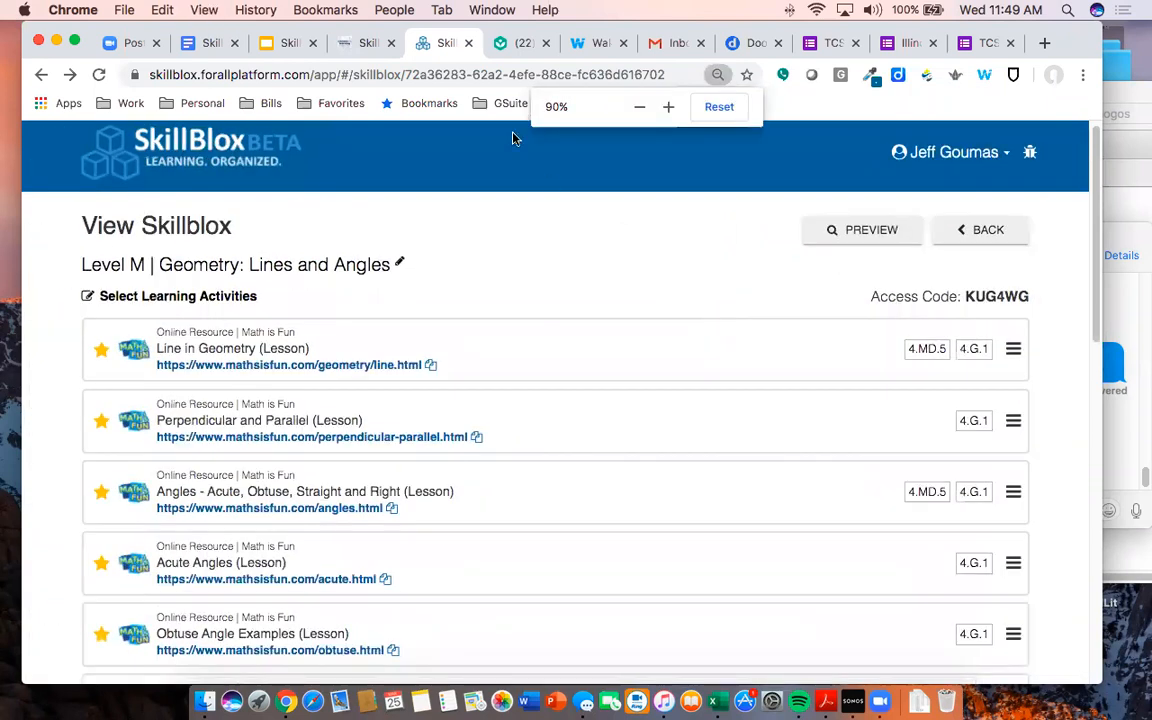
# - Switch to Wakelet and open the SkillBlox Test Wakelet collection
pyautogui.click(586, 45)
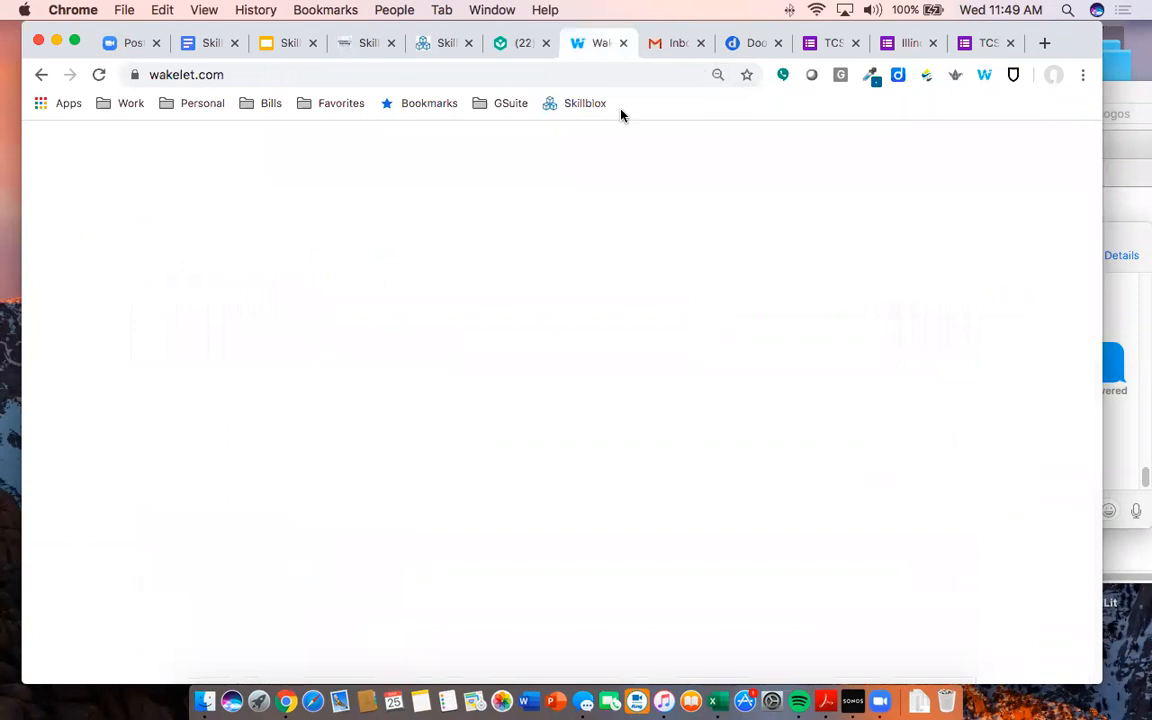
pyautogui.scroll(3, 628, 221)
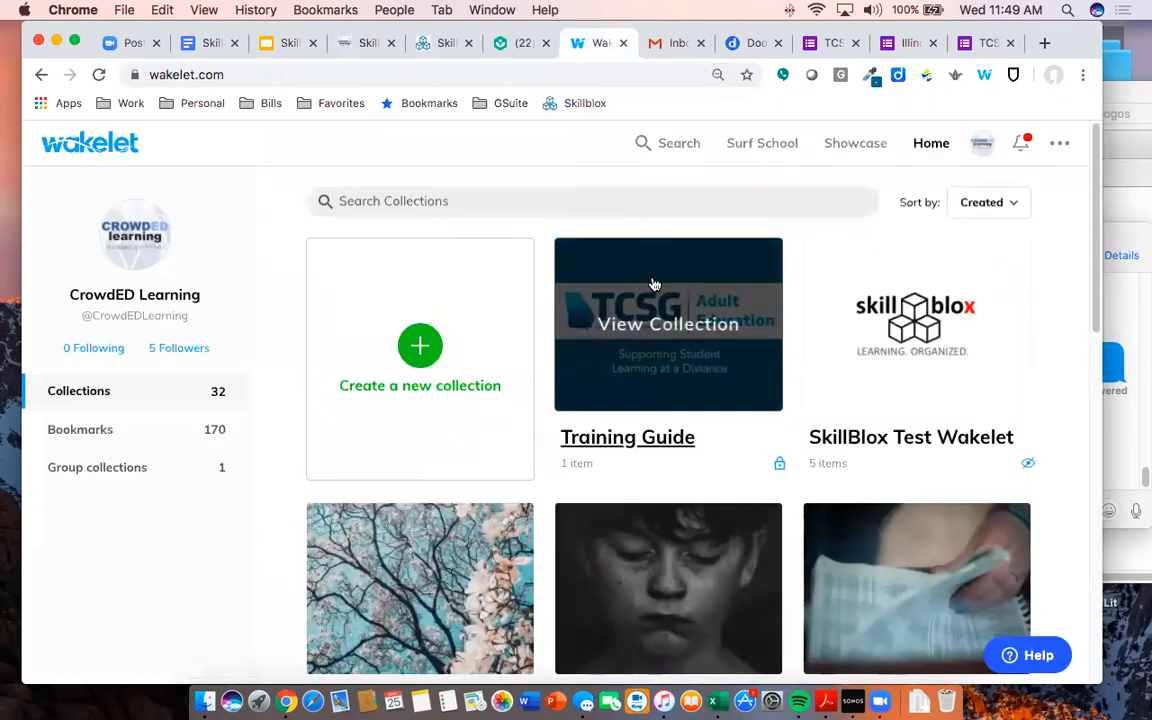
pyautogui.click(860, 326)
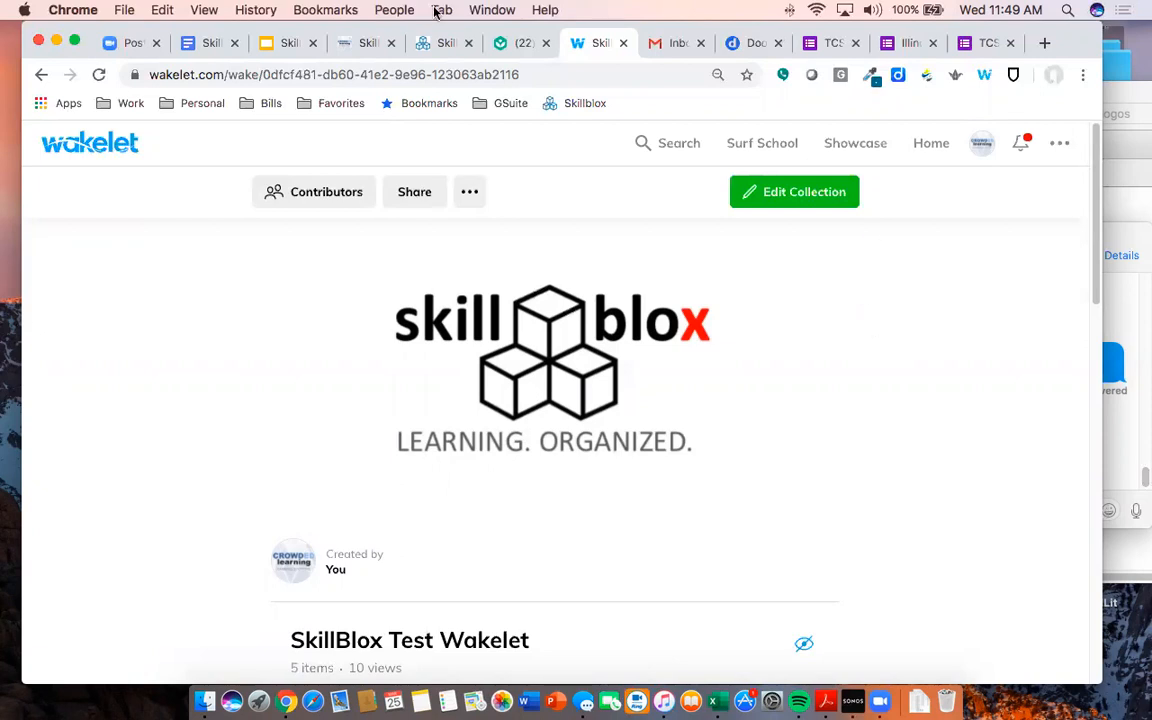
# - Copy the Line in Geometry activity URL from the Skillblox and return to Wakelet
pyautogui.click(428, 43)
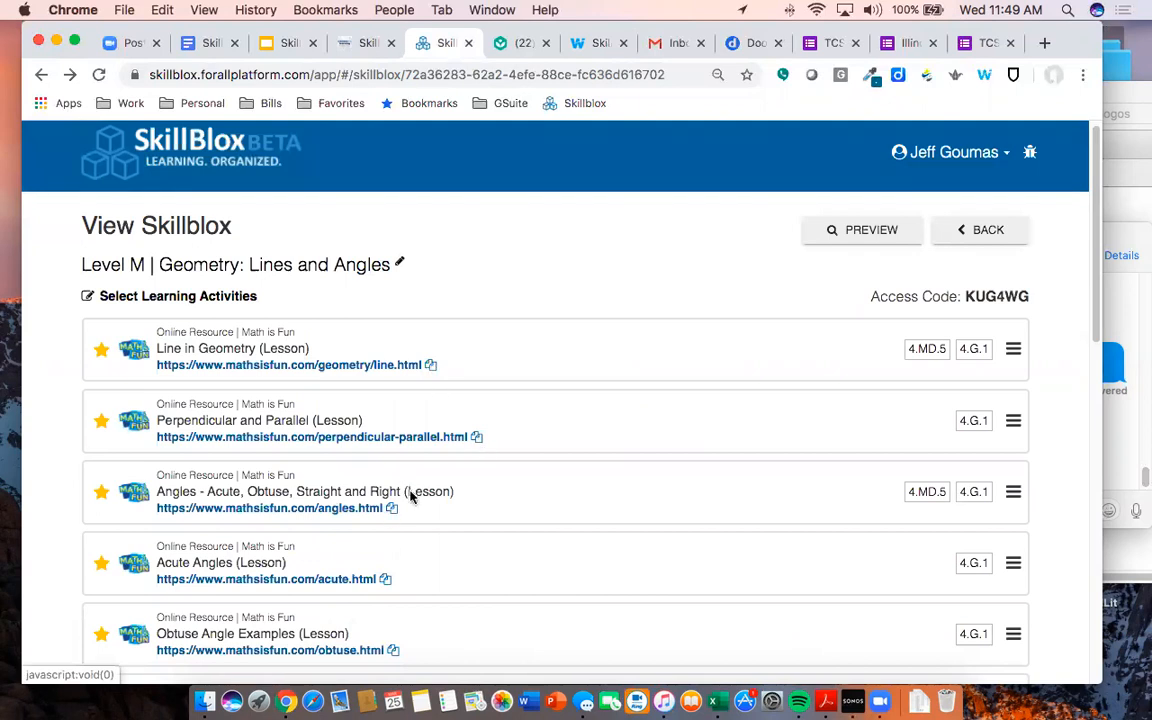
pyautogui.click(430, 366)
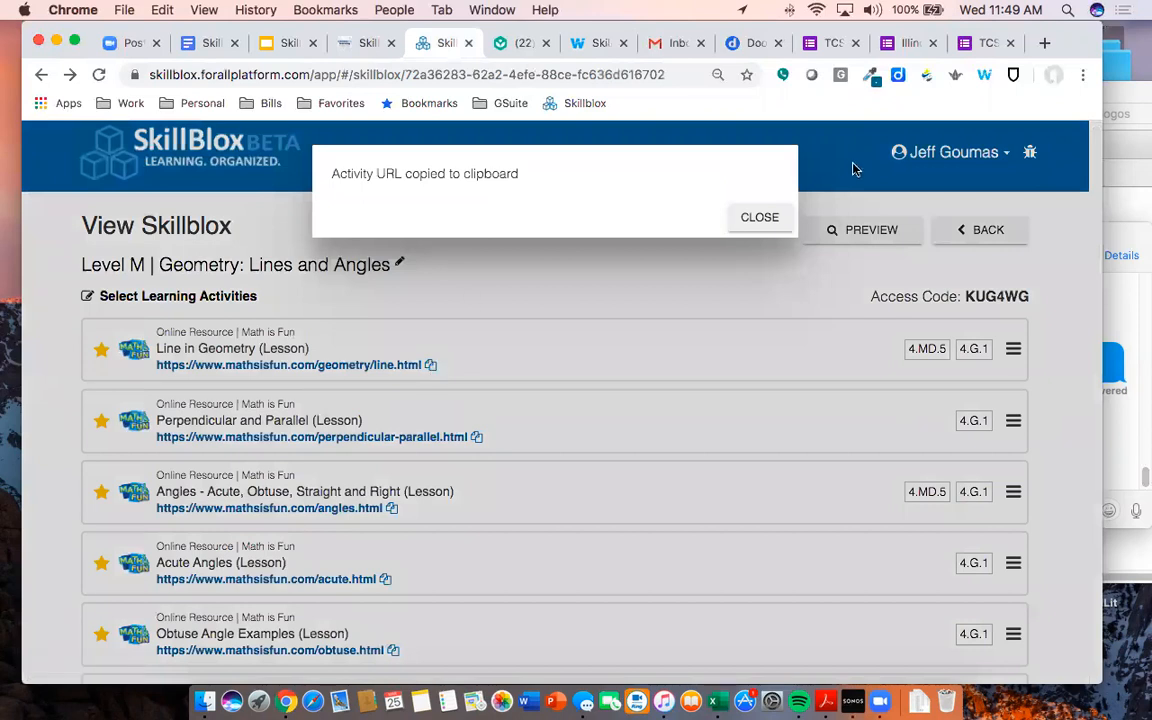
pyautogui.click(772, 220)
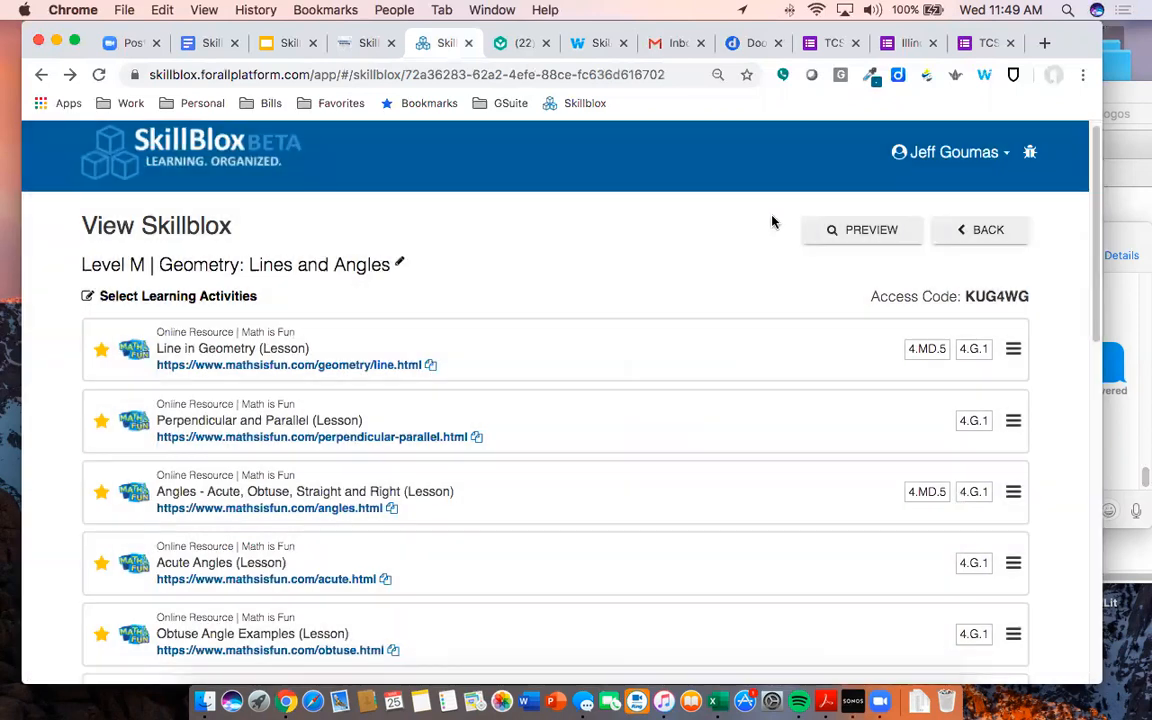
pyautogui.click(582, 43)
# - Paste the Line in Geometry lesson URL as a new top item in the collection
pyautogui.scroll(-2, 558, 371)
pyautogui.scroll(-10, 558, 371)
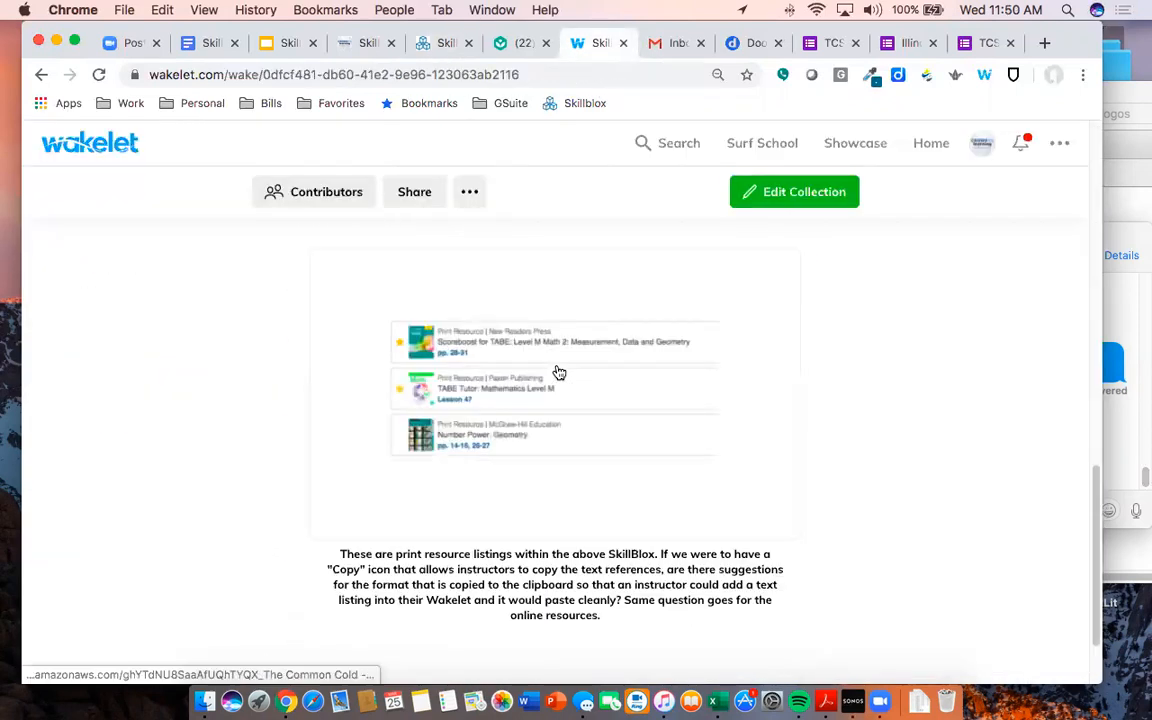
pyautogui.scroll(8, 558, 373)
pyautogui.scroll(3, 558, 373)
pyautogui.click(784, 193)
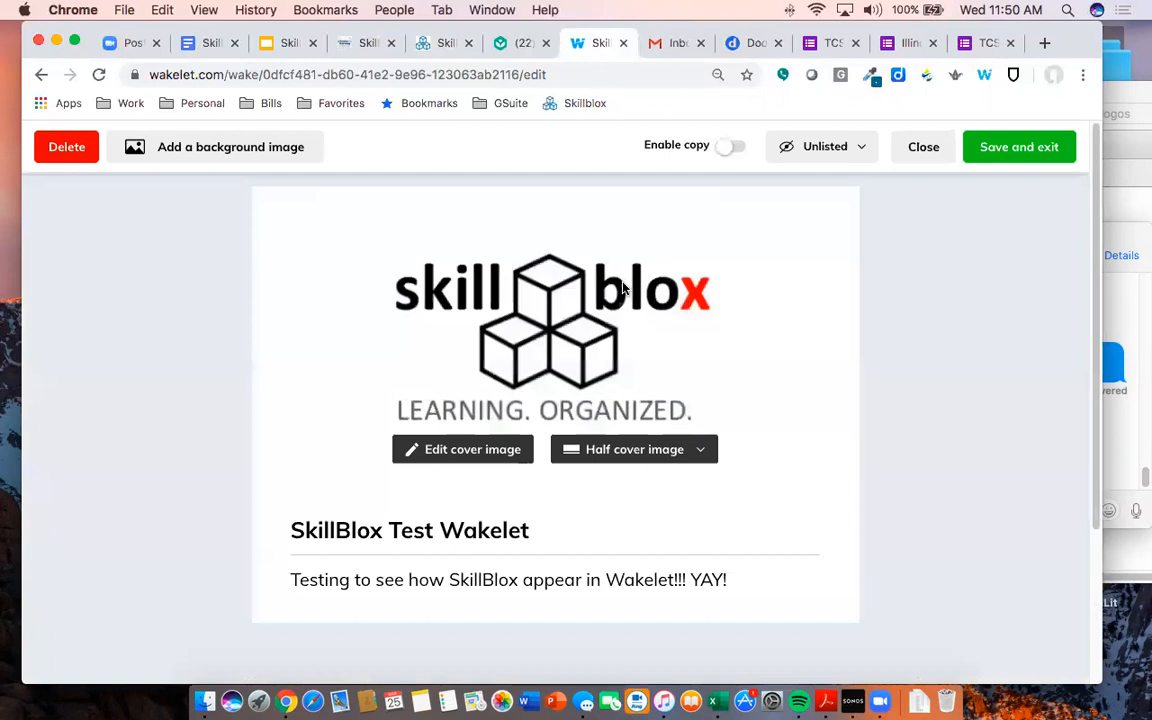
pyautogui.scroll(-3, 650, 300)
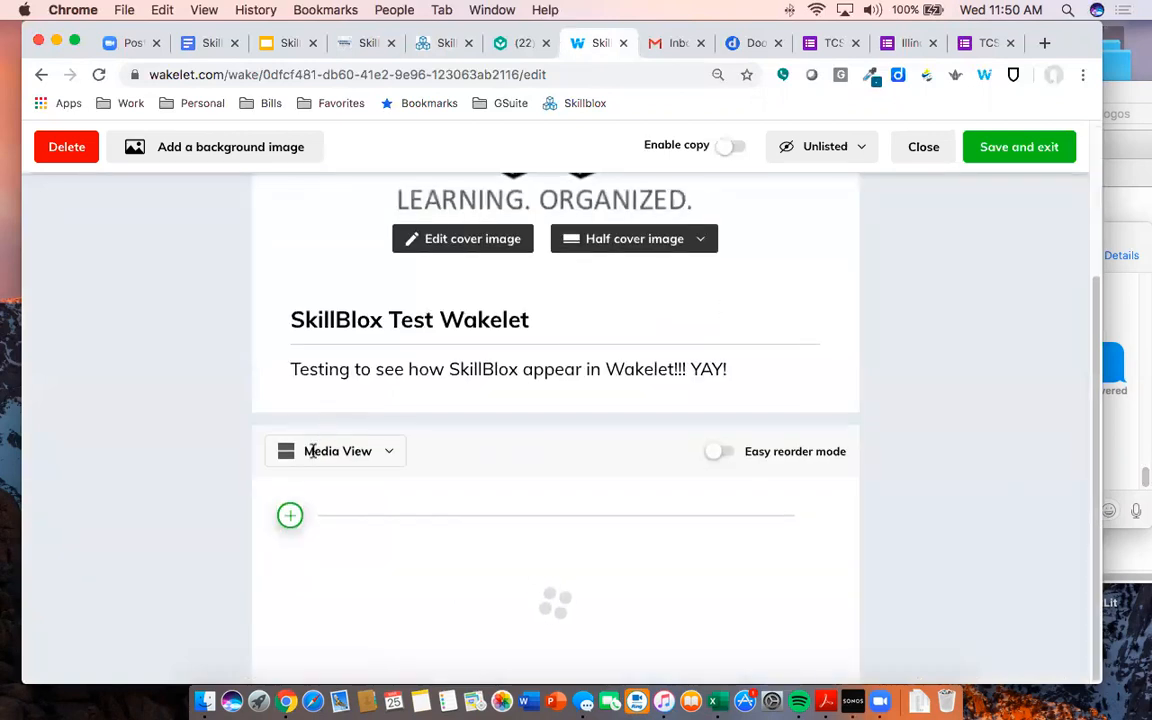
pyautogui.click(290, 518)
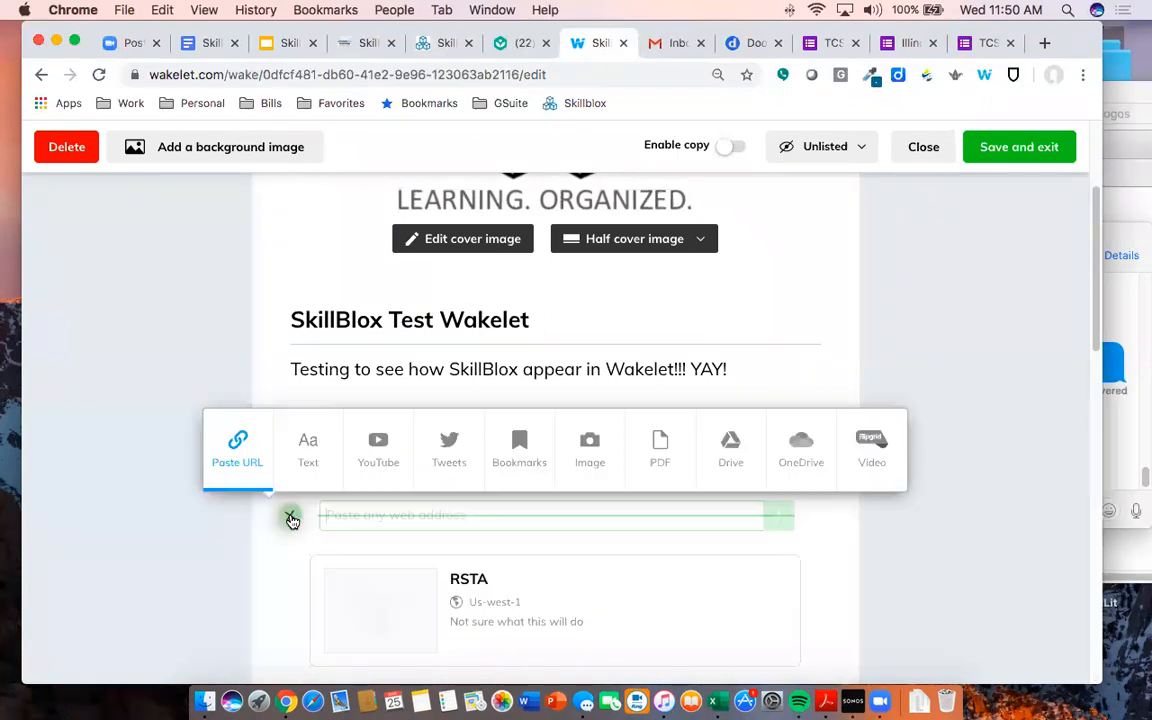
pyautogui.press('super+v')
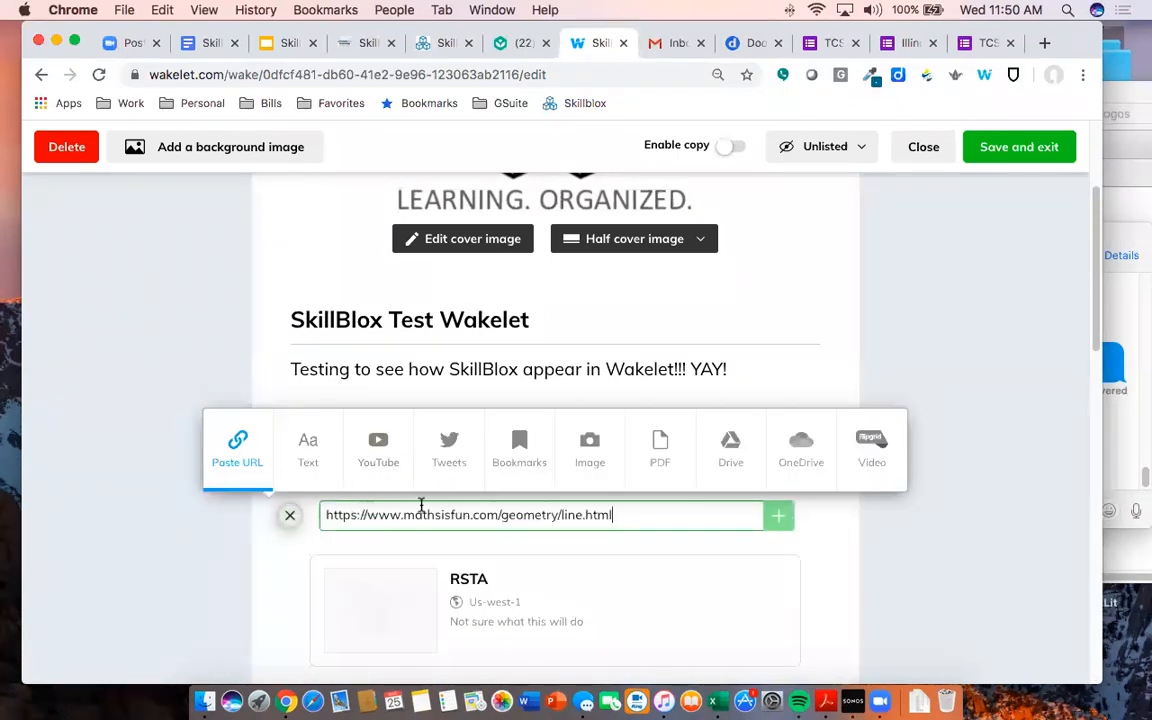
pyautogui.press('Return')
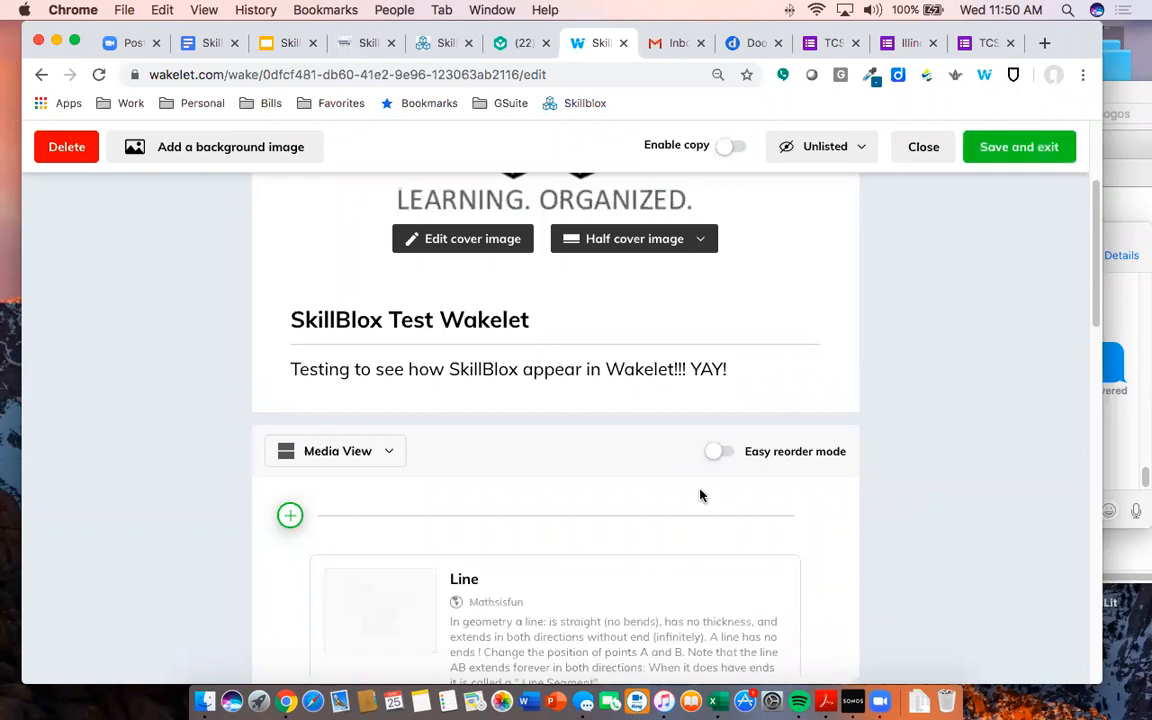
pyautogui.scroll(-3, 700, 495)
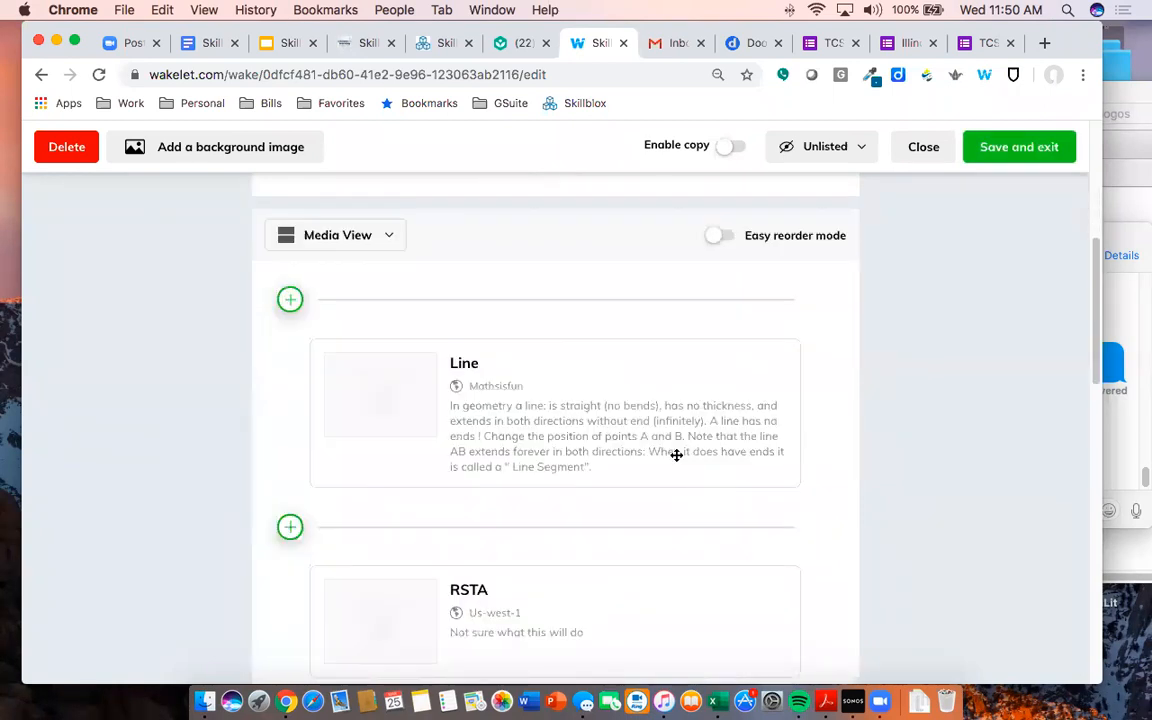
pyautogui.moveTo(576, 429)
# - Reopen Level M | Geometry: Lines and Angles from the My Skillblox list
pyautogui.click(443, 43)
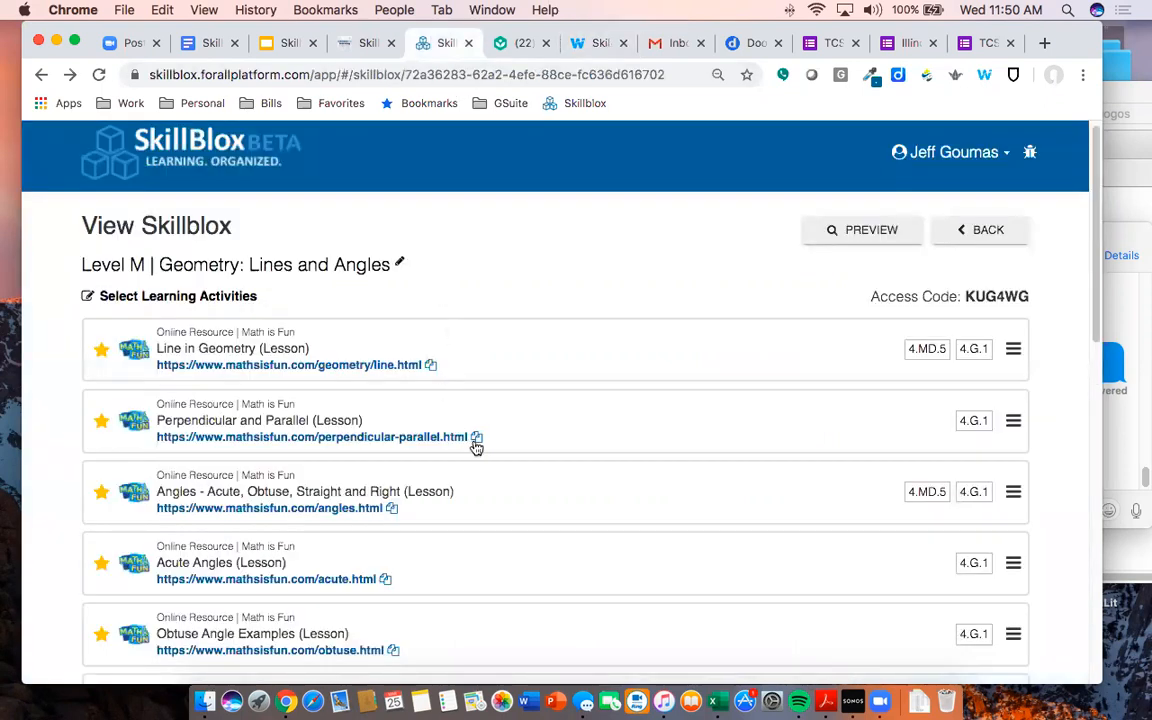
pyautogui.click(990, 231)
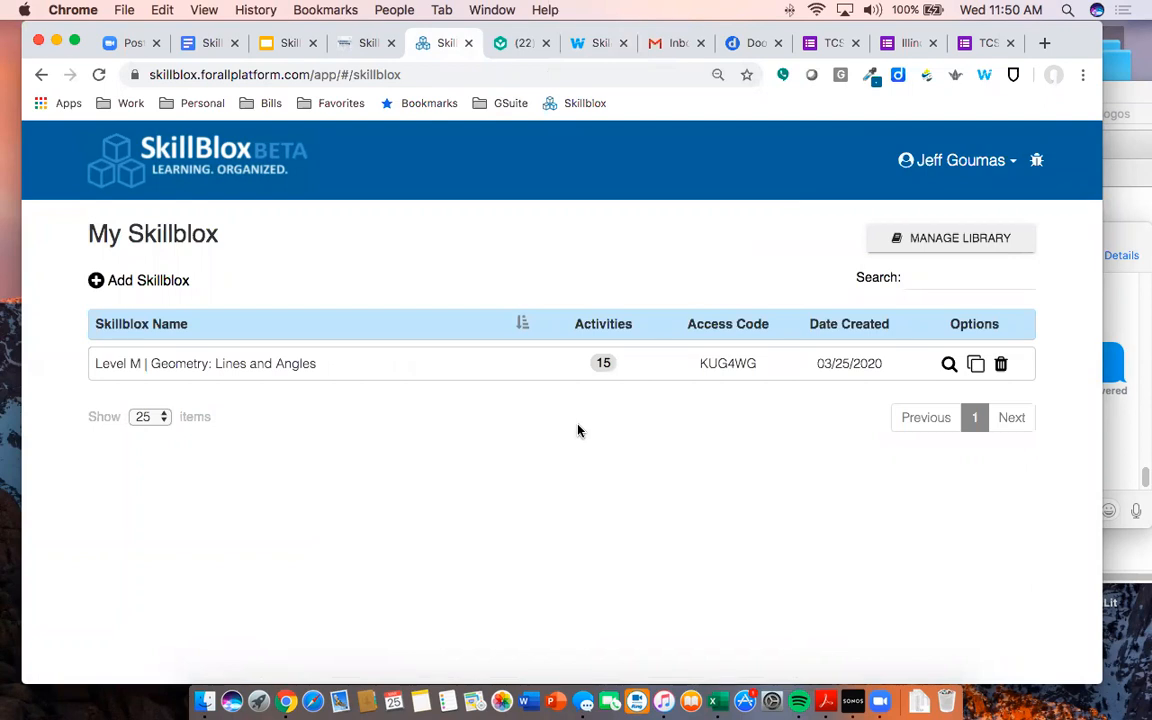
pyautogui.click(244, 364)
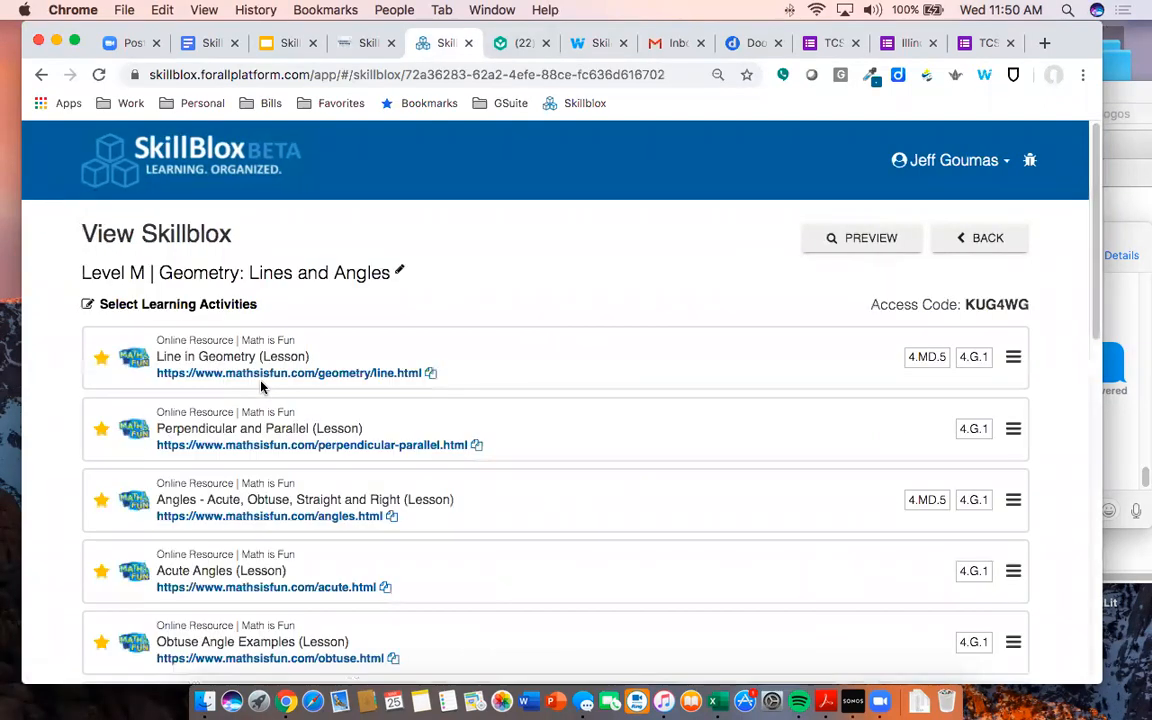
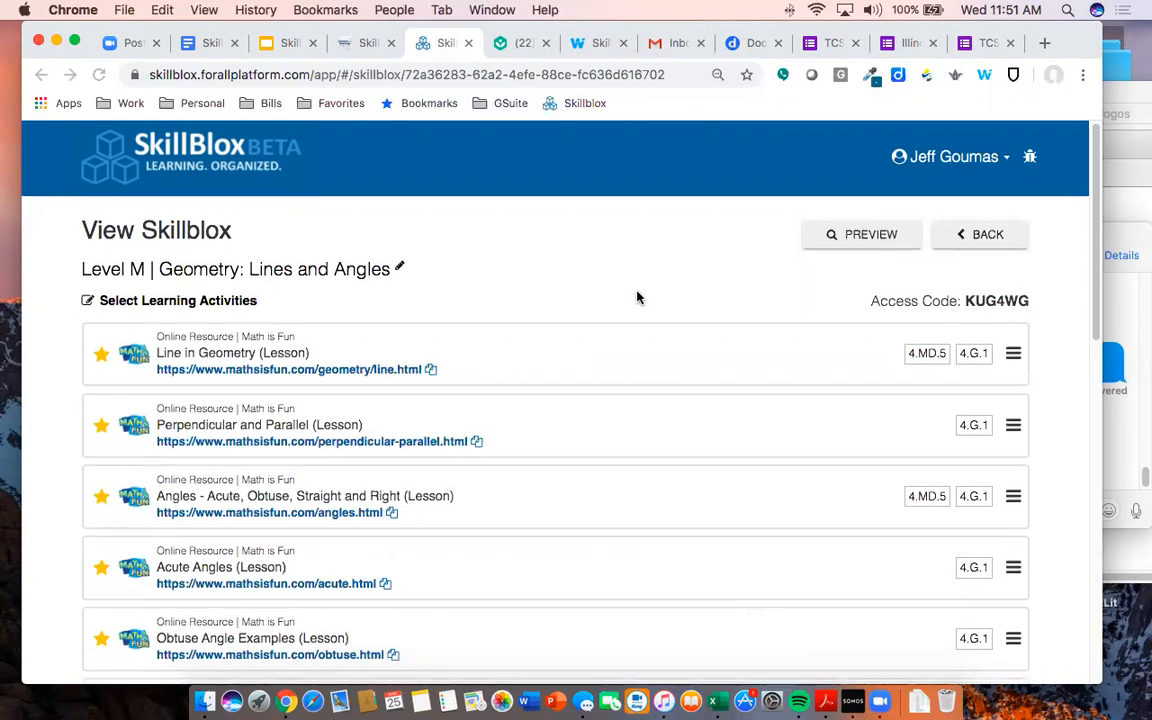
# - Leave the Level M Geometry Skillblox for My Skillblox and open the still-empty My Library
pyautogui.scroll(-2, 638, 298)
pyautogui.scroll(-2, 630, 310)
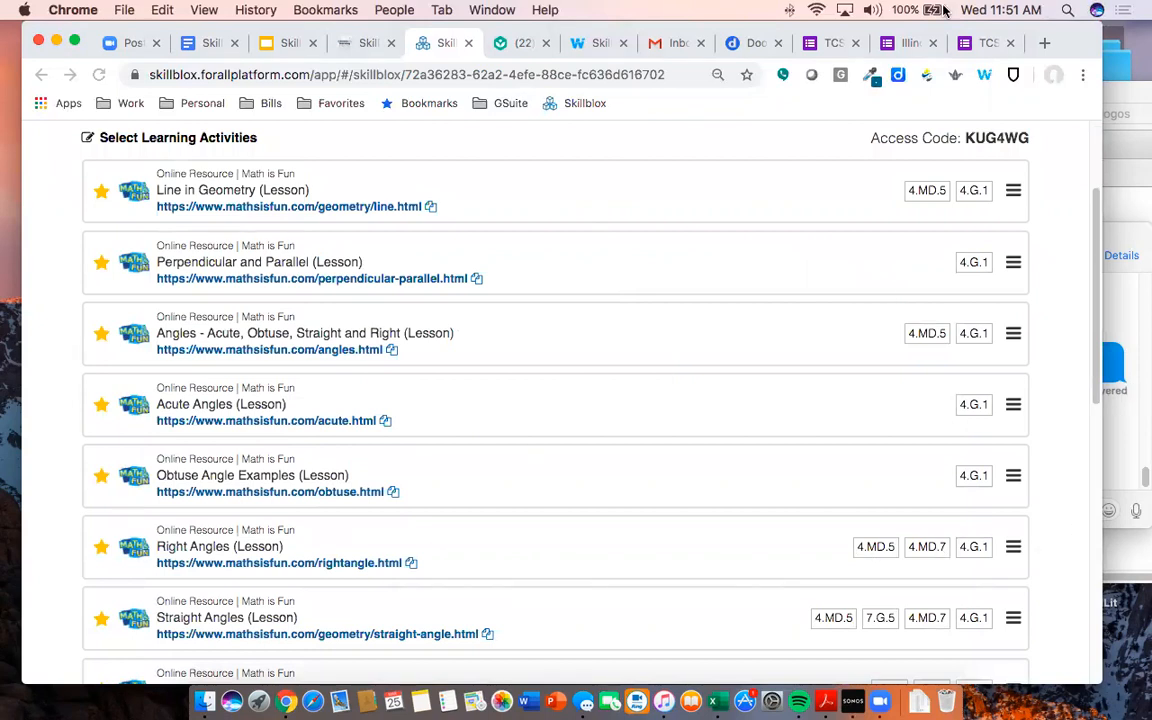
pyautogui.click(583, 43)
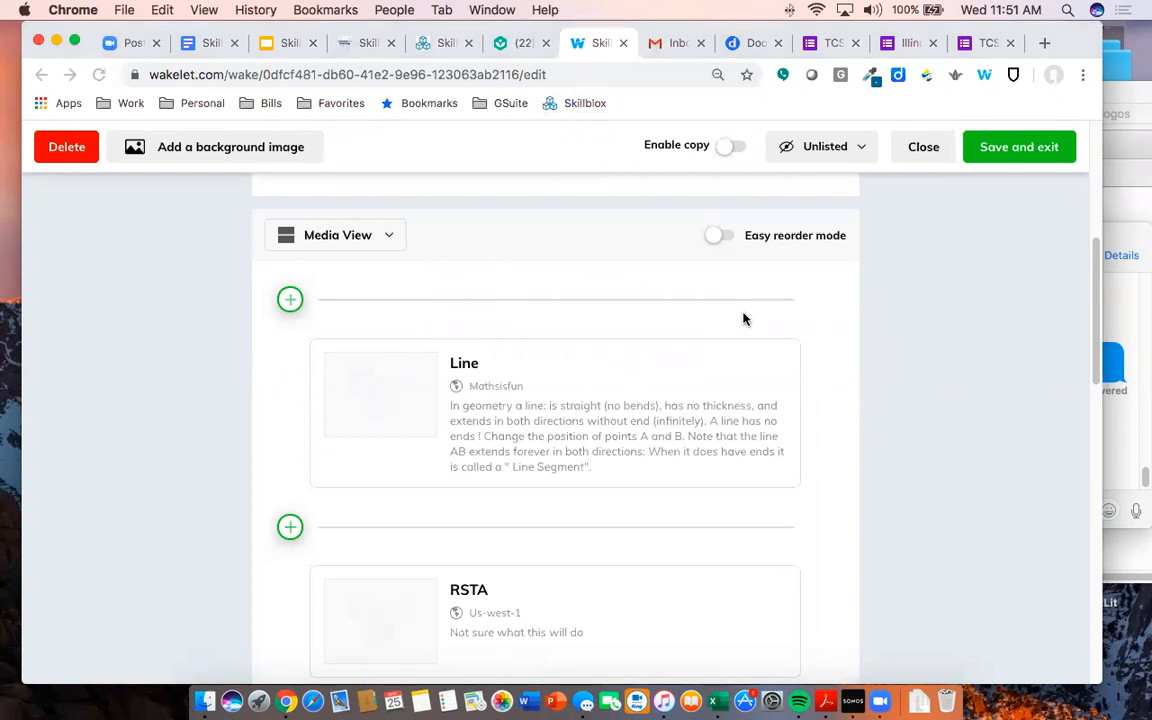
pyautogui.click(430, 43)
pyautogui.scroll(3, 572, 350)
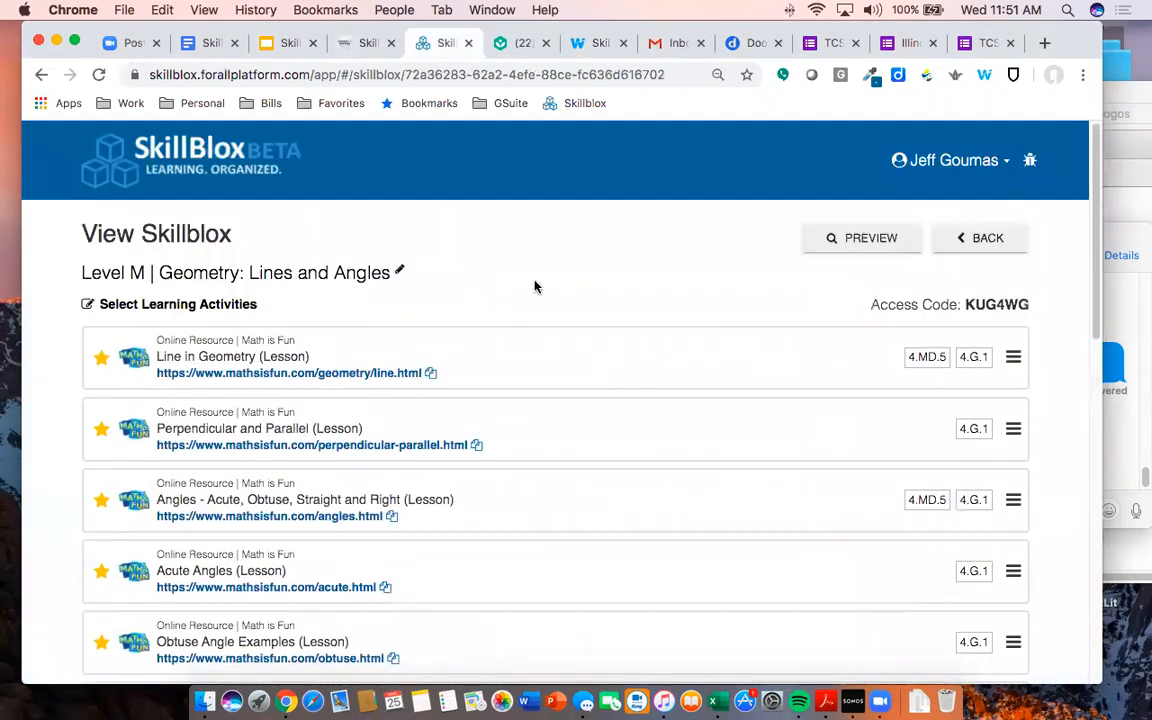
pyautogui.click(985, 238)
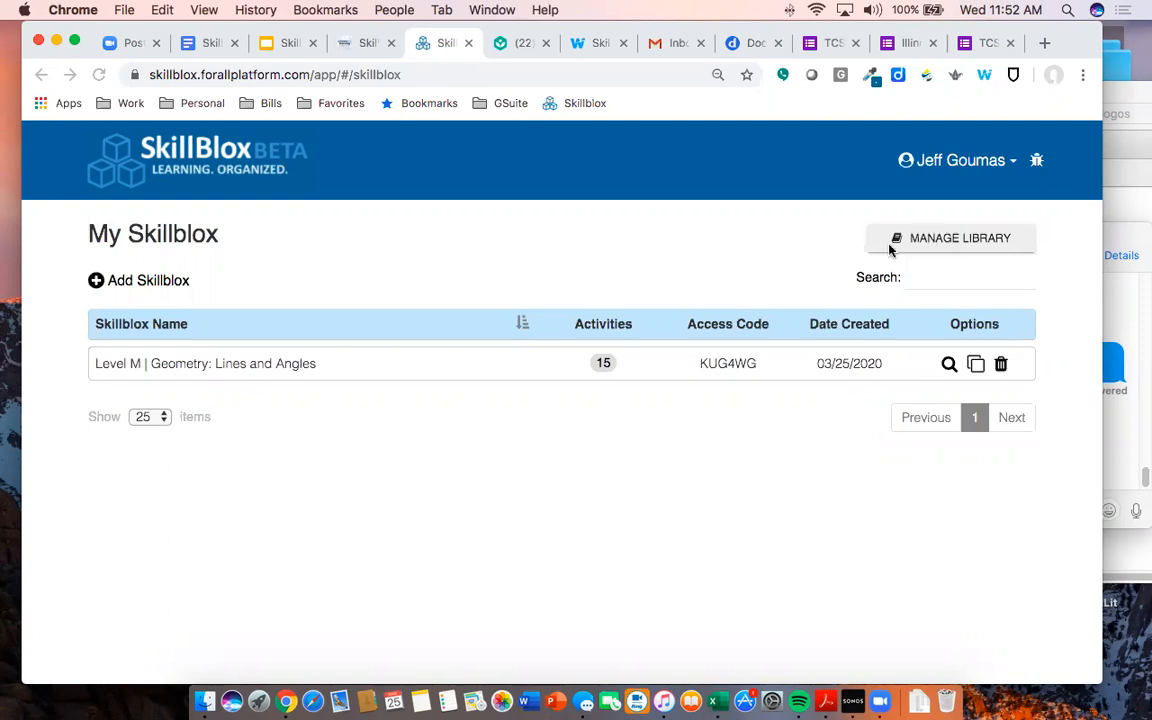
pyautogui.click(921, 240)
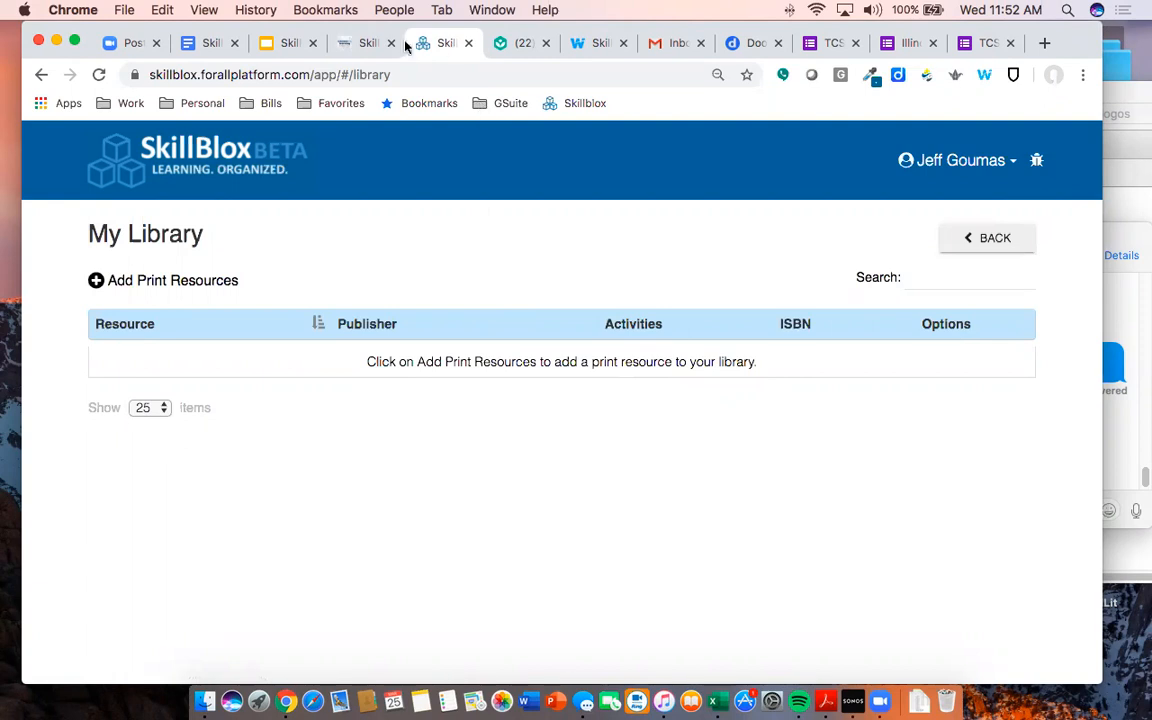
# - Scroll the CrowdED Learning SkillBlox page to Participating Publishers: McGraw Hill, New Readers Press, Paxen
pyautogui.click(356, 44)
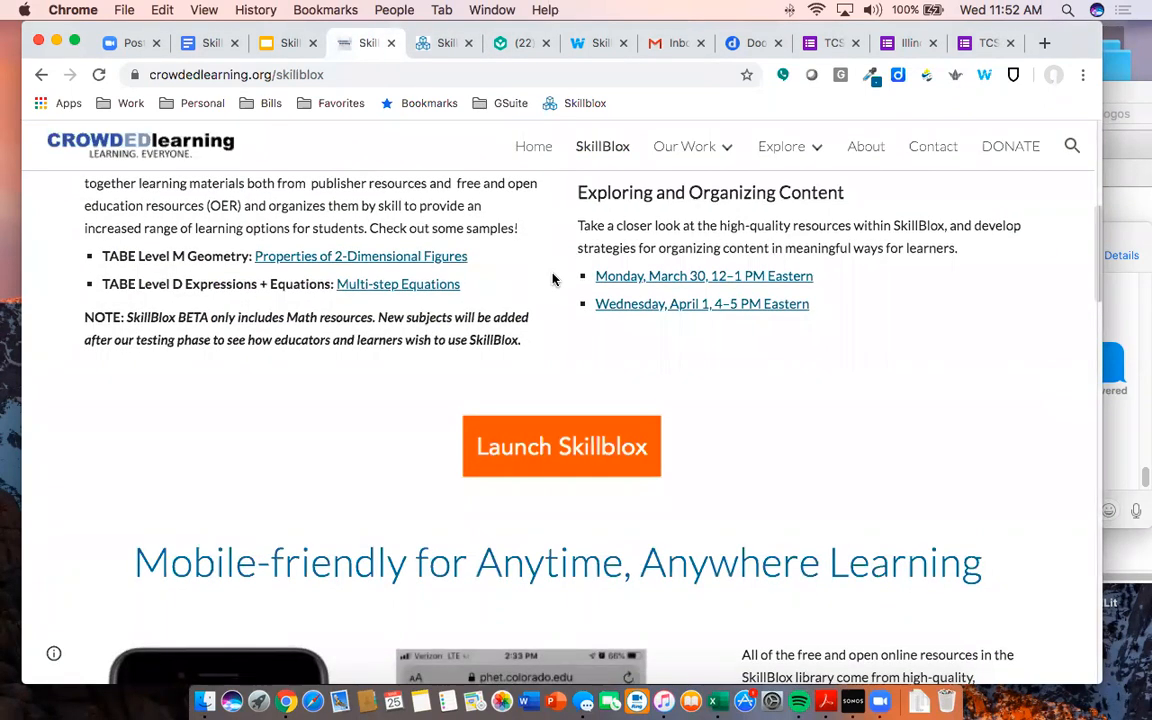
pyautogui.scroll(-5, 553, 277)
pyautogui.scroll(-15, 553, 279)
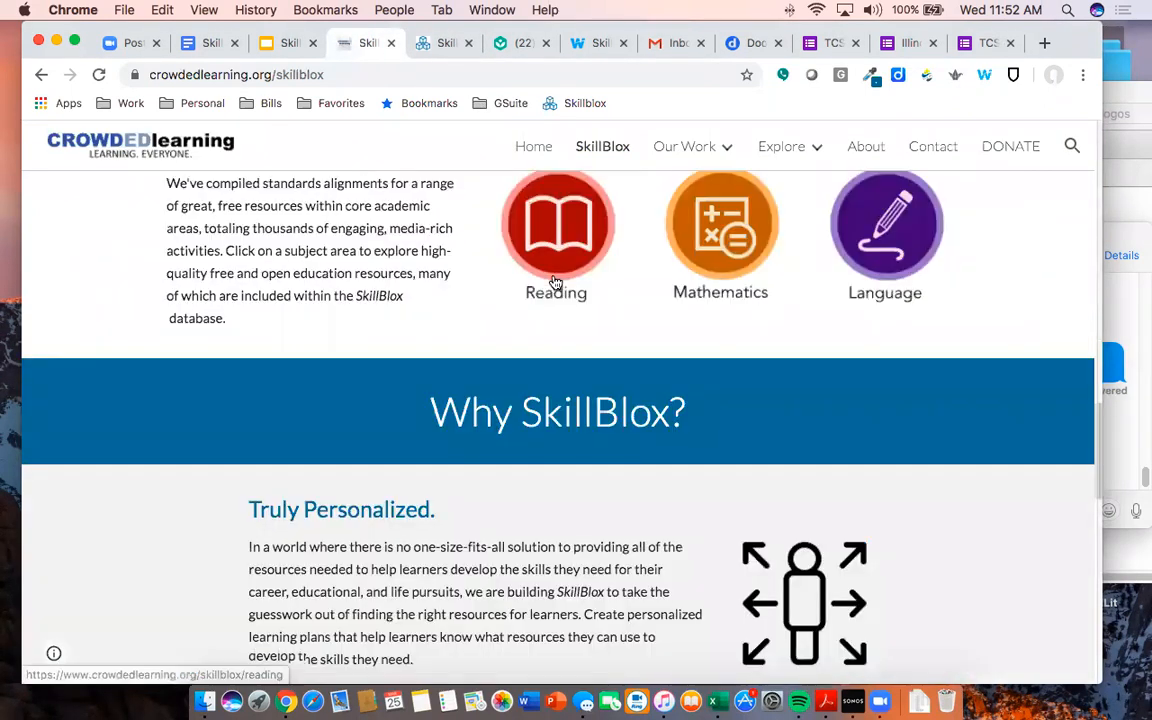
pyautogui.scroll(-4, 555, 283)
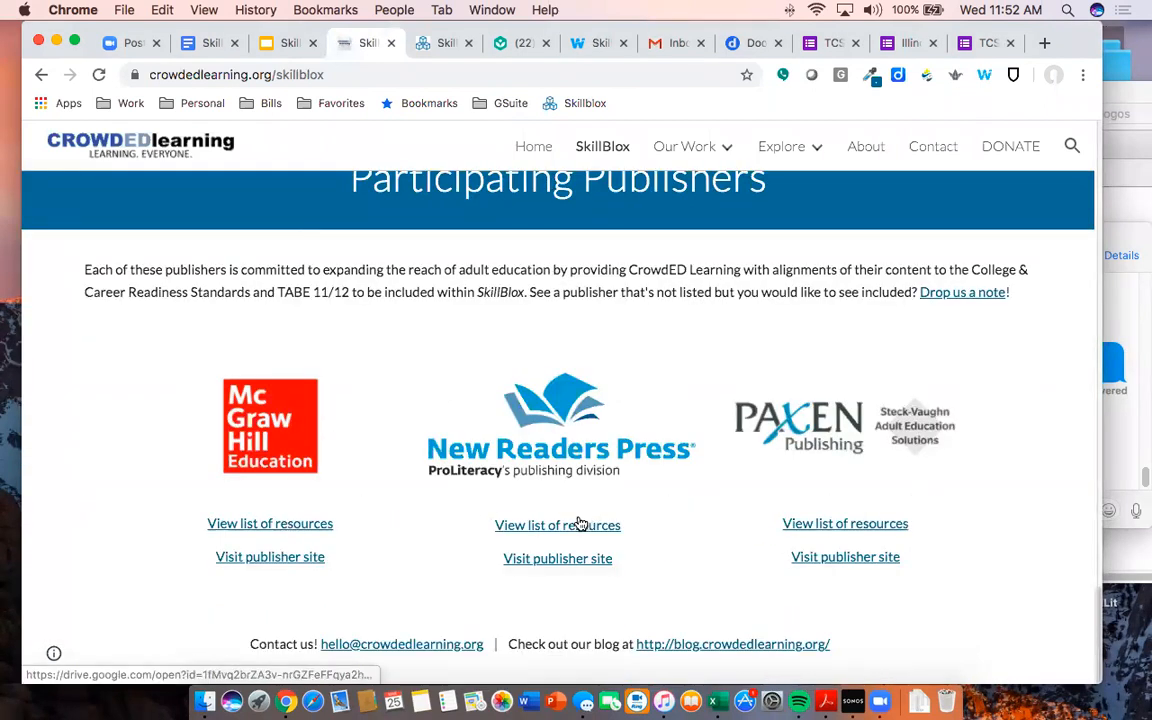
pyautogui.click(285, 530)
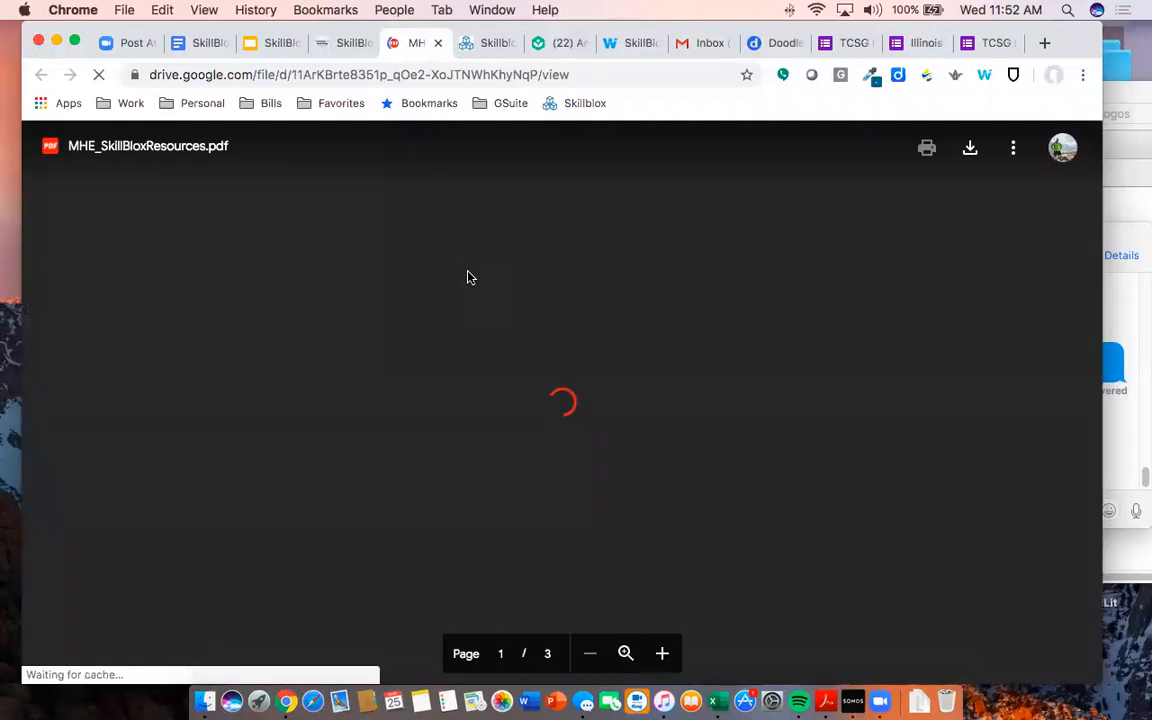
pyautogui.scroll(-4, 523, 352)
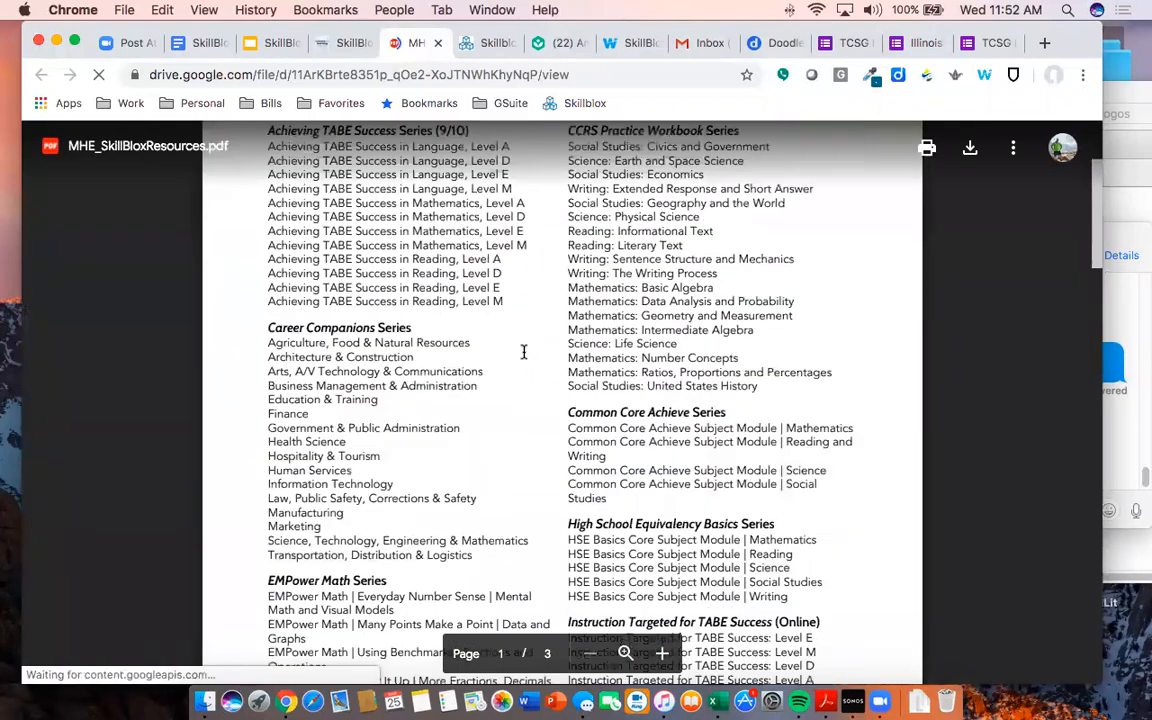
pyautogui.scroll(-9, 523, 352)
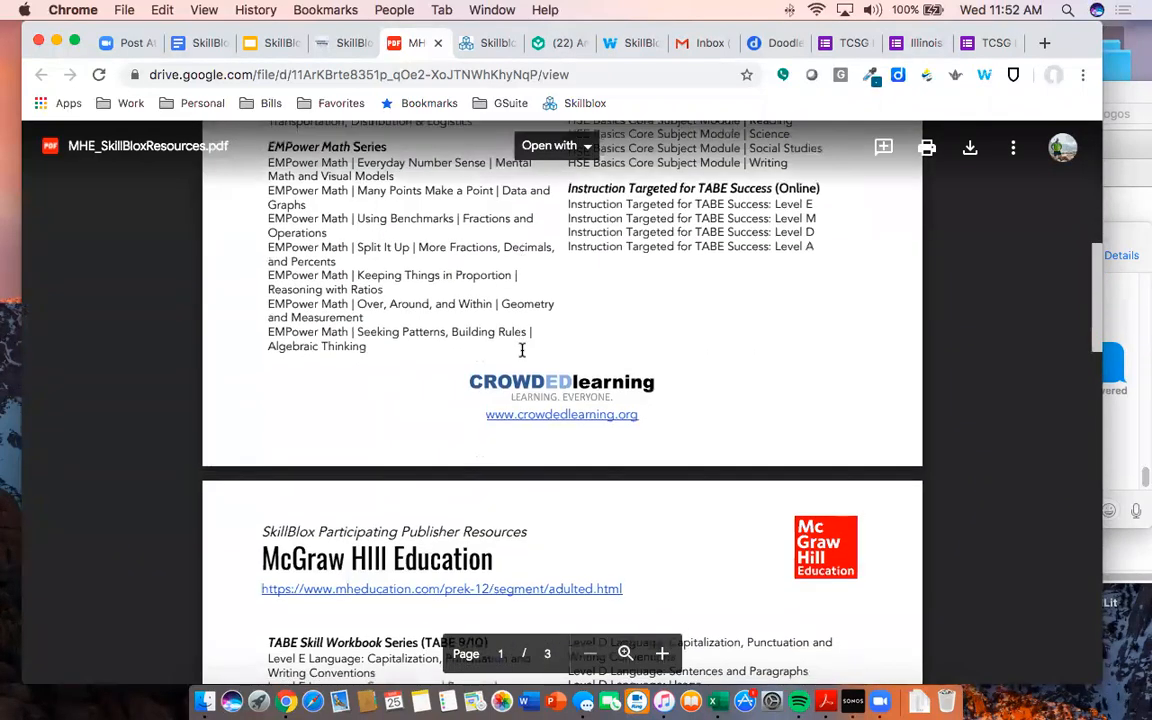
pyautogui.scroll(-10, 521, 350)
pyautogui.scroll(-9, 521, 350)
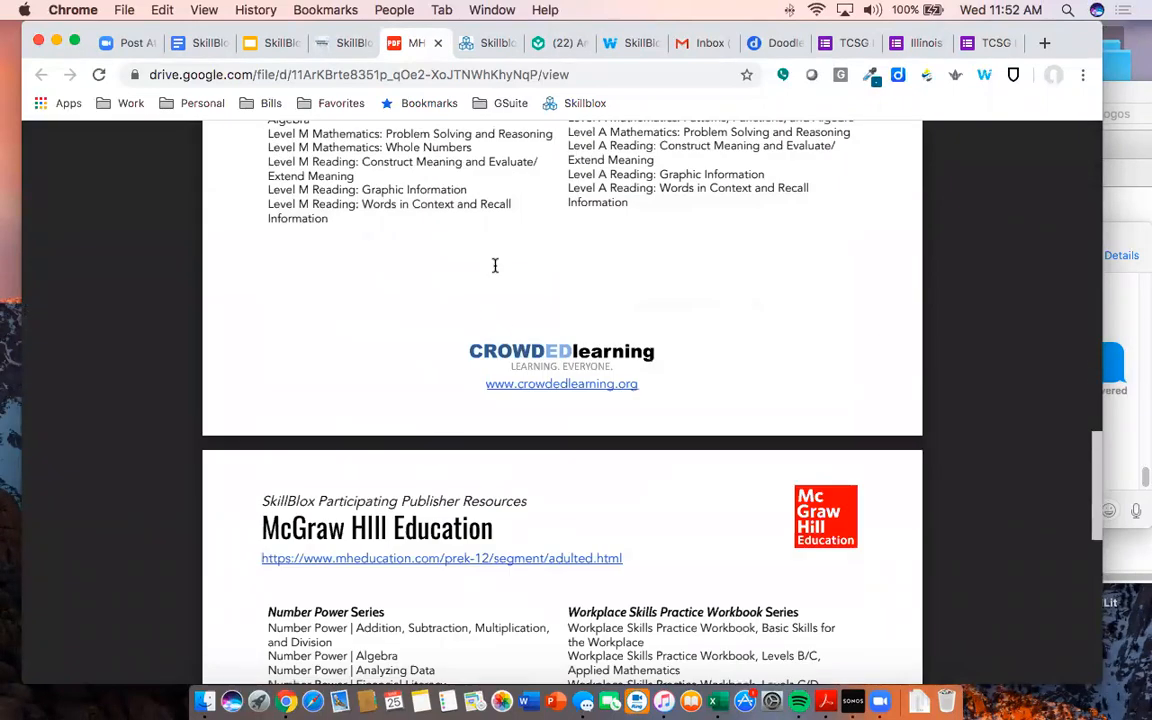
pyautogui.click(437, 47)
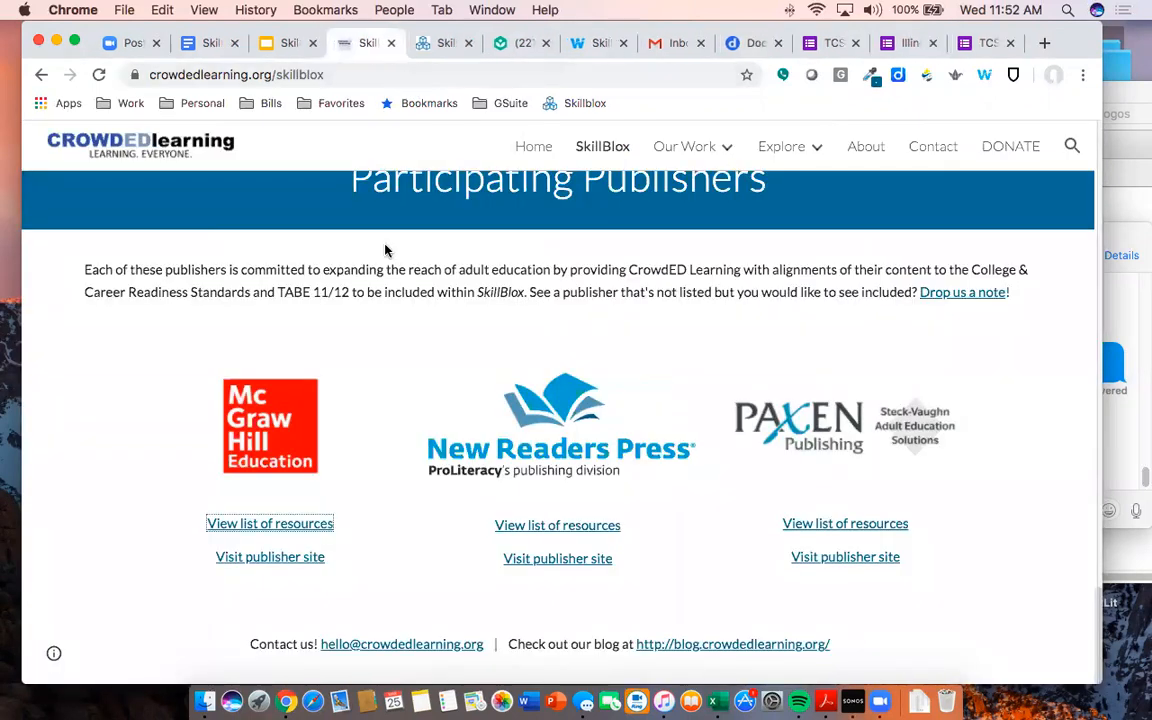
# - Scroll up and return to the empty SkillBlox My Library tab
pyautogui.scroll(15, 548, 337)
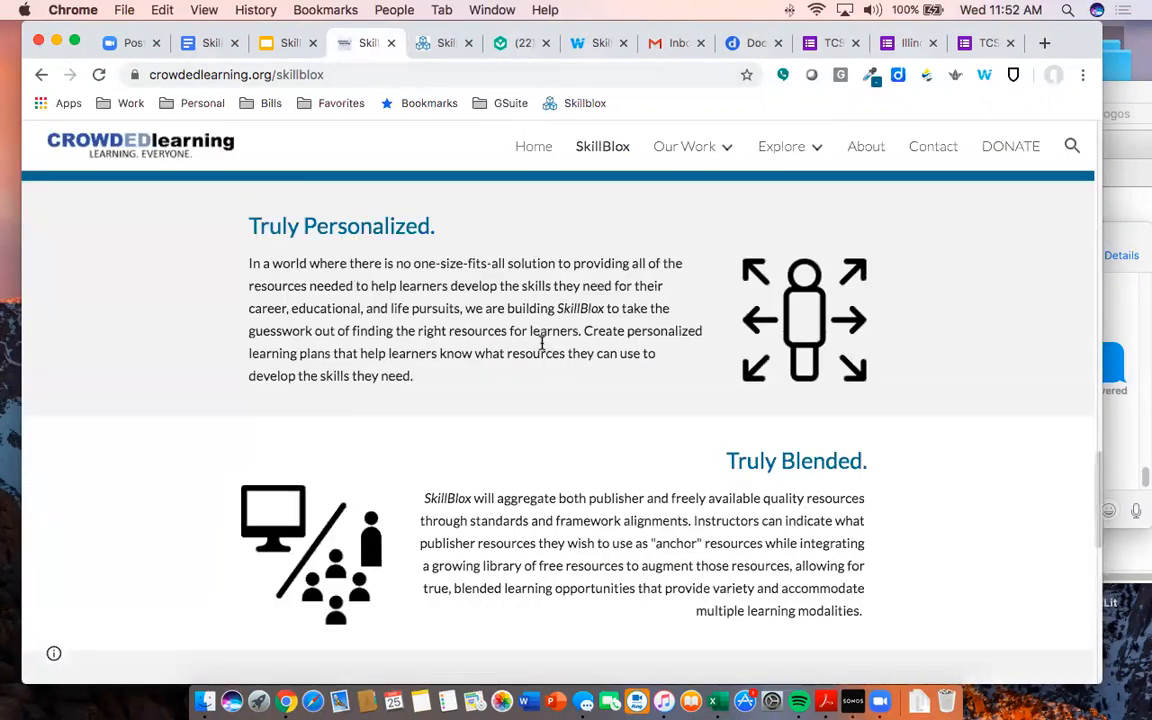
pyautogui.click(430, 42)
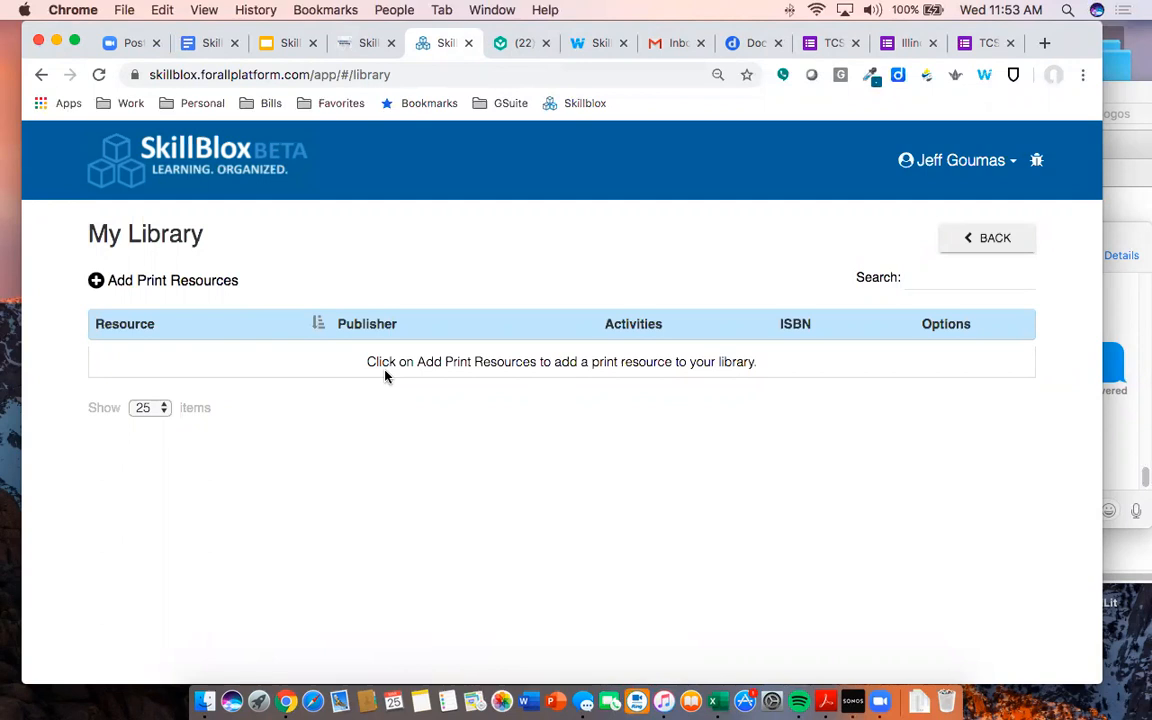
# - Begin adding print resources with filters kept at CCRS, Math and All Levels
pyautogui.click(194, 284)
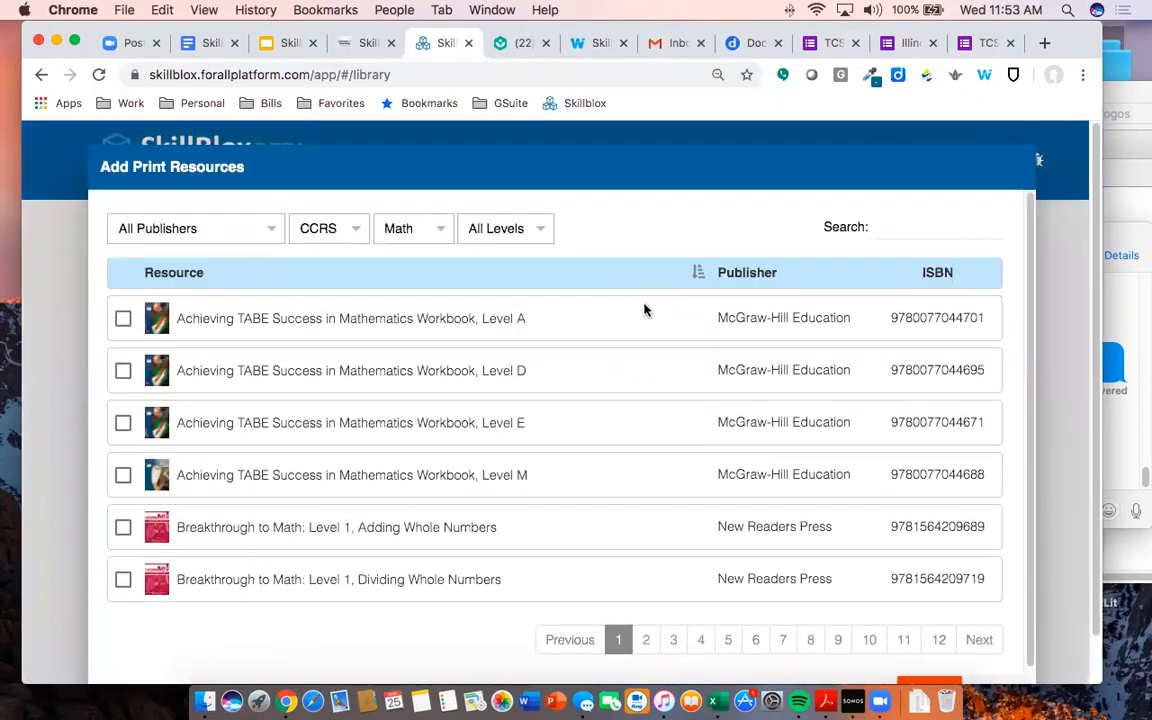
pyautogui.scroll(-1, 645, 305)
pyautogui.scroll(1, 518, 298)
pyautogui.click(355, 234)
pyautogui.click(430, 228)
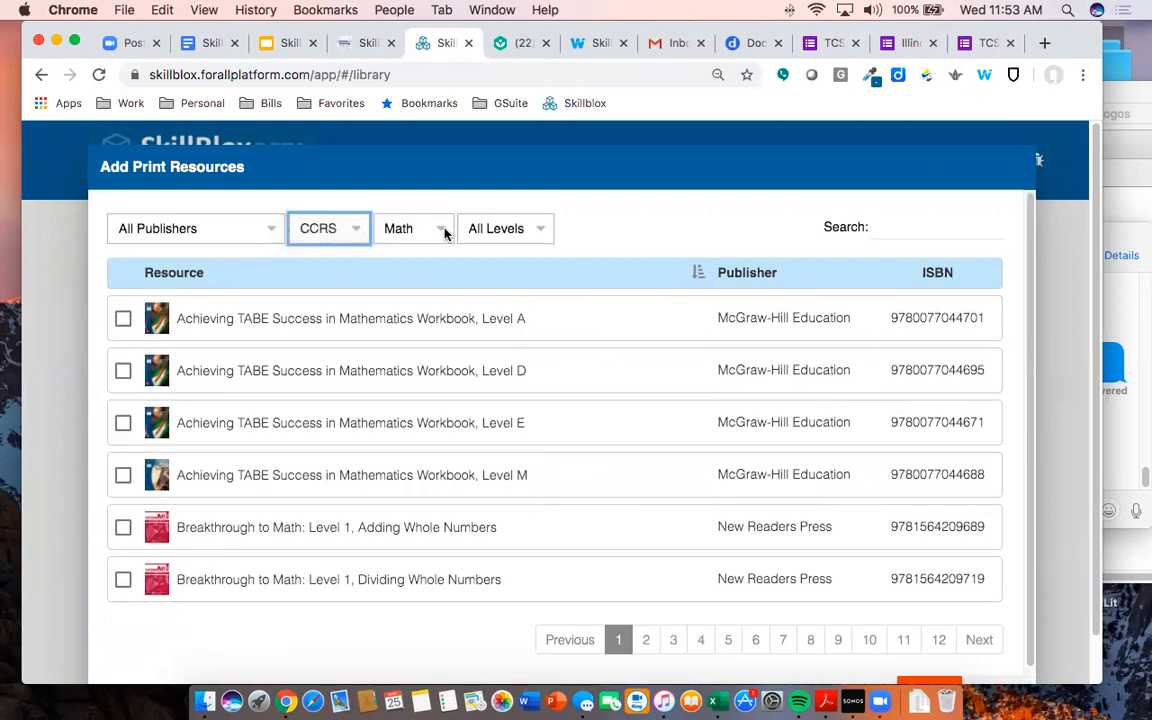
pyautogui.click(442, 231)
pyautogui.click(514, 238)
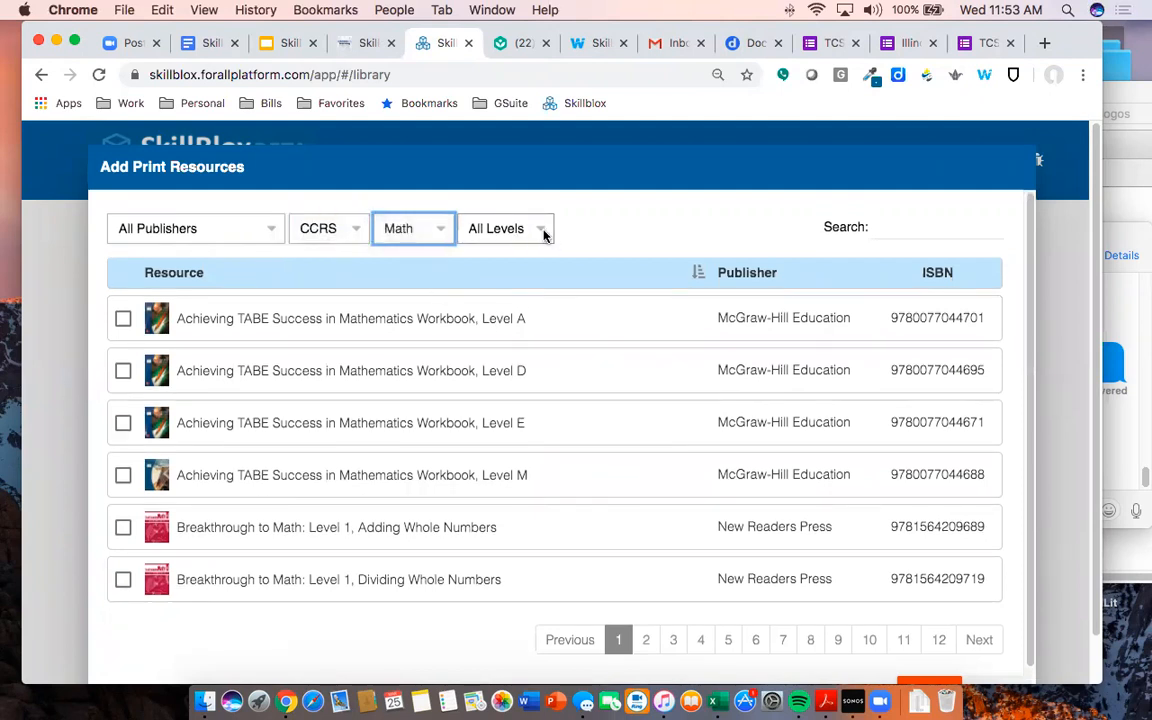
pyautogui.click(543, 232)
pyautogui.click(541, 230)
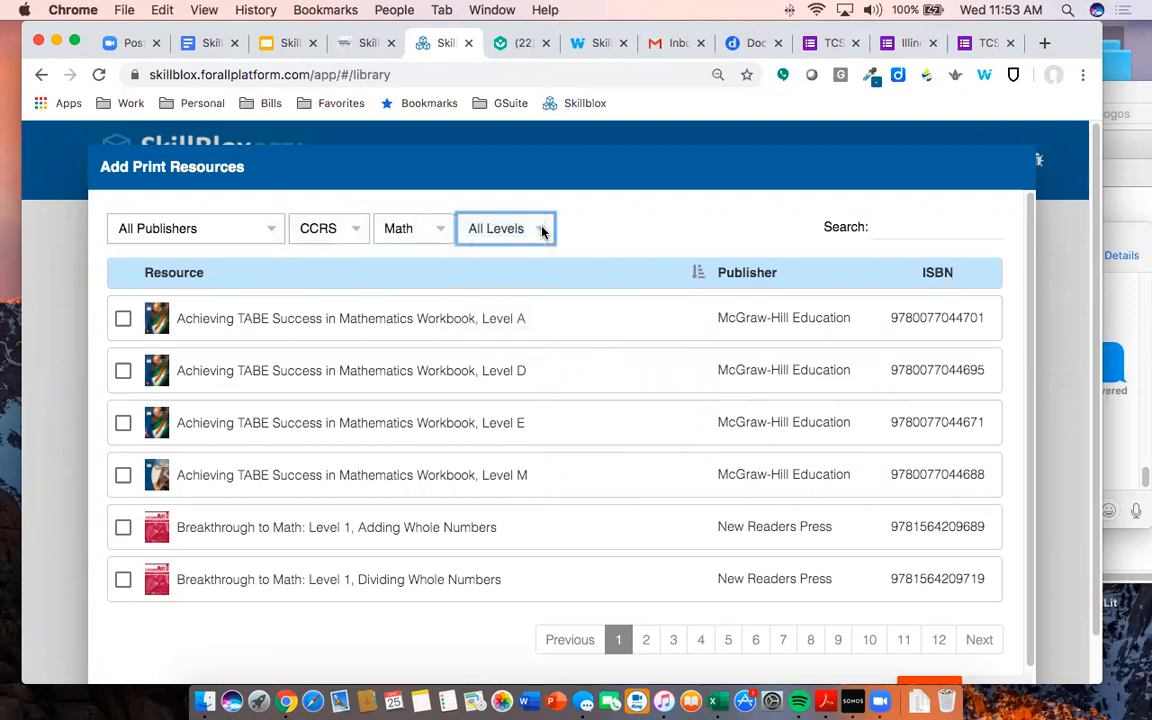
# - Search 'Number' and save all six Number Power books, Addition through Geometry, to the library
pyautogui.click(918, 229)
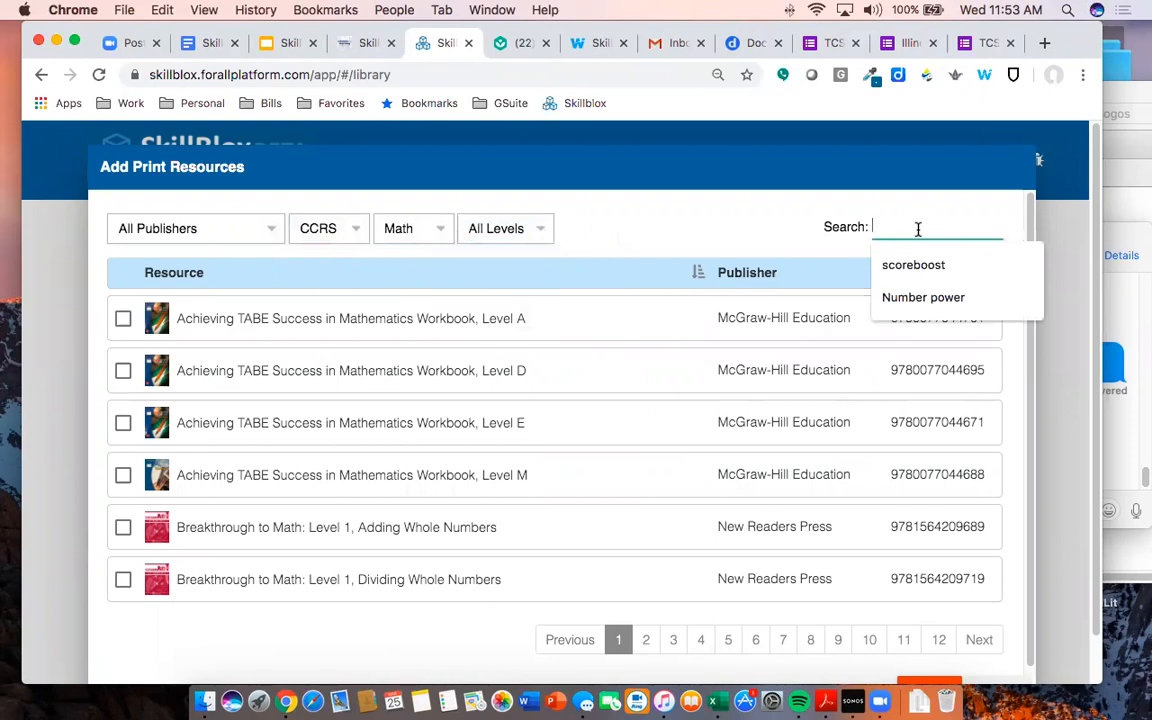
pyautogui.write('Numbe')
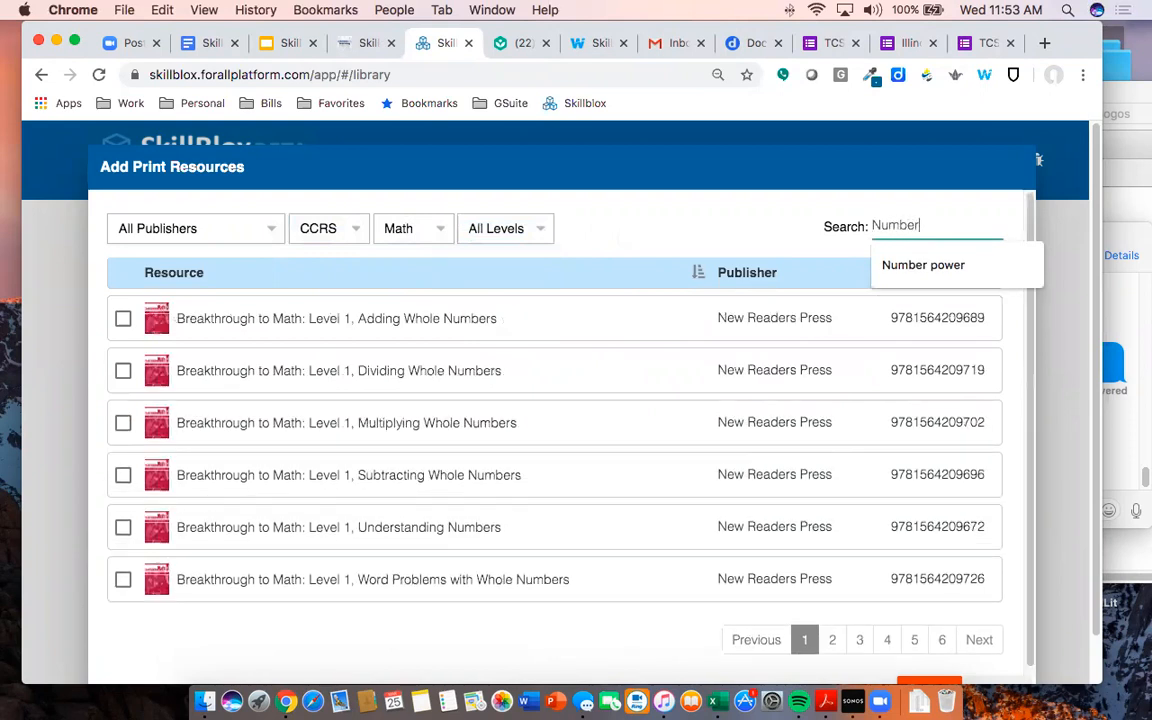
pyautogui.write('r')
pyautogui.click(872, 266)
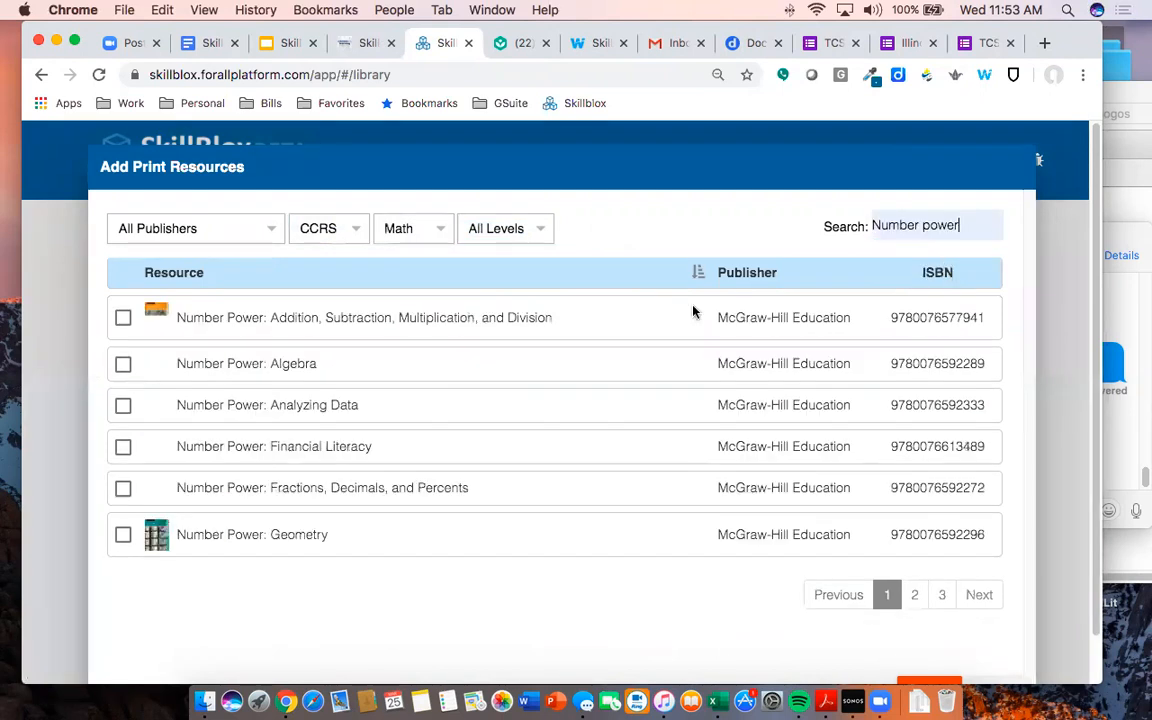
pyautogui.click(122, 316)
pyautogui.click(122, 368)
pyautogui.click(122, 420)
pyautogui.click(122, 471)
pyautogui.click(122, 523)
pyautogui.click(122, 575)
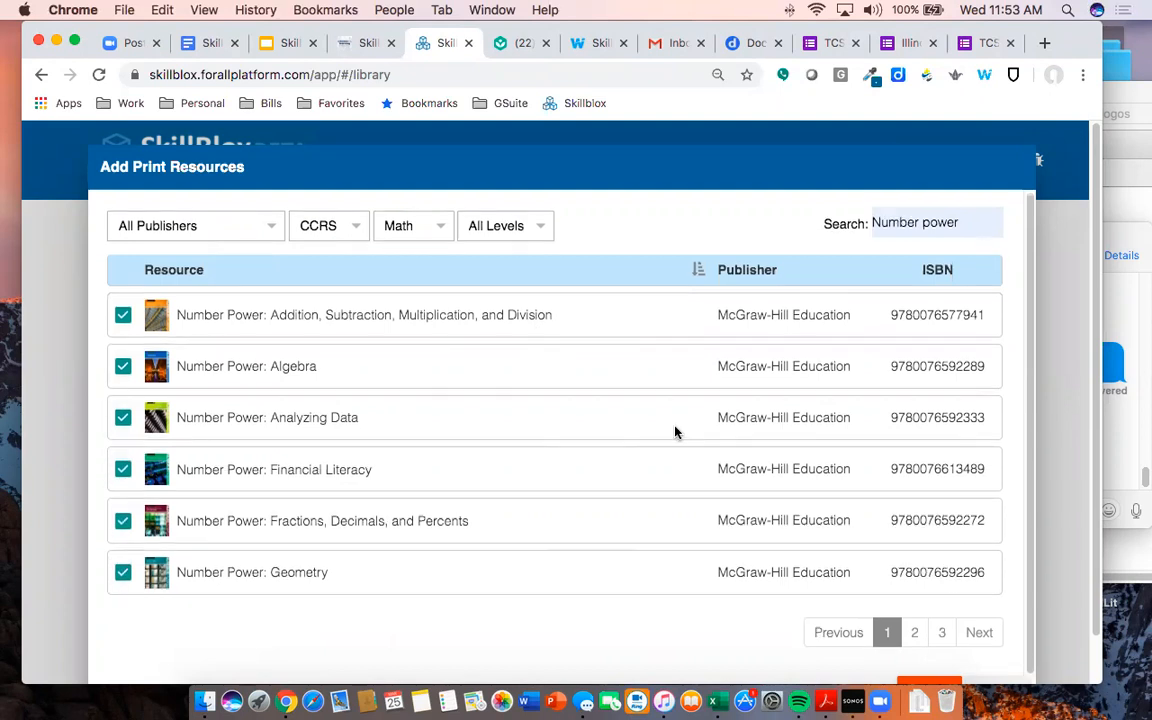
pyautogui.scroll(-2, 981, 632)
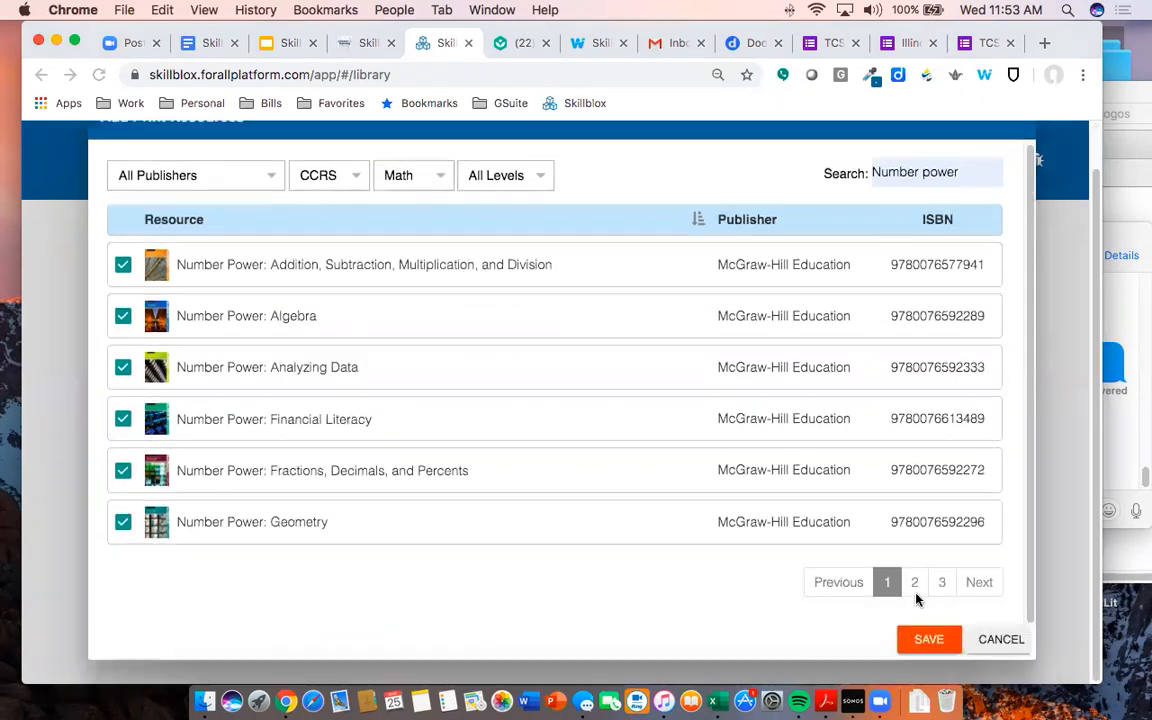
pyautogui.click(928, 638)
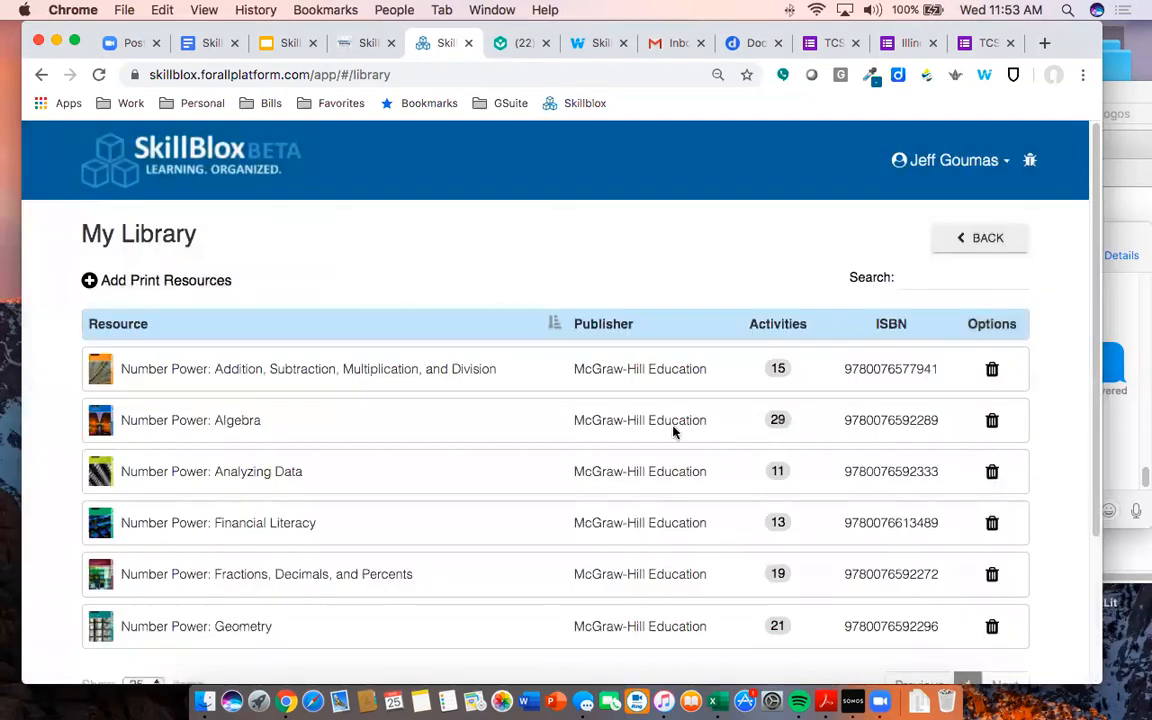
# - Search print resources for 'scoreboost' and go to the second page of results
pyautogui.scroll(-2, 291, 321)
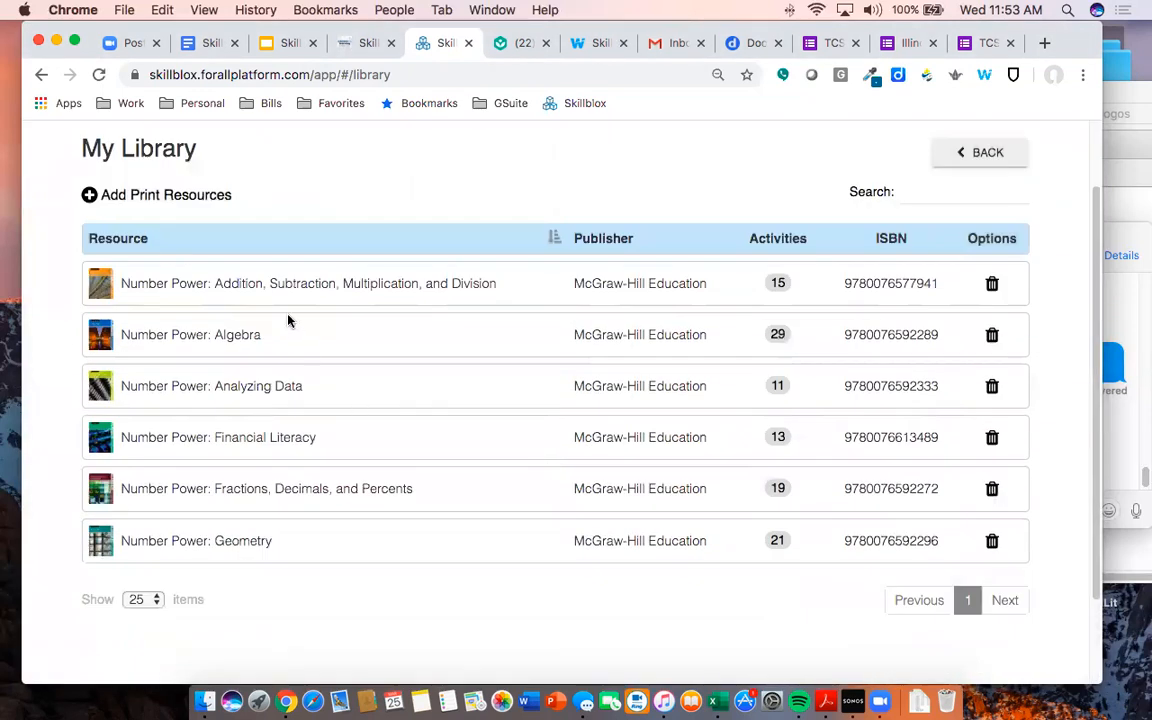
pyautogui.click(212, 195)
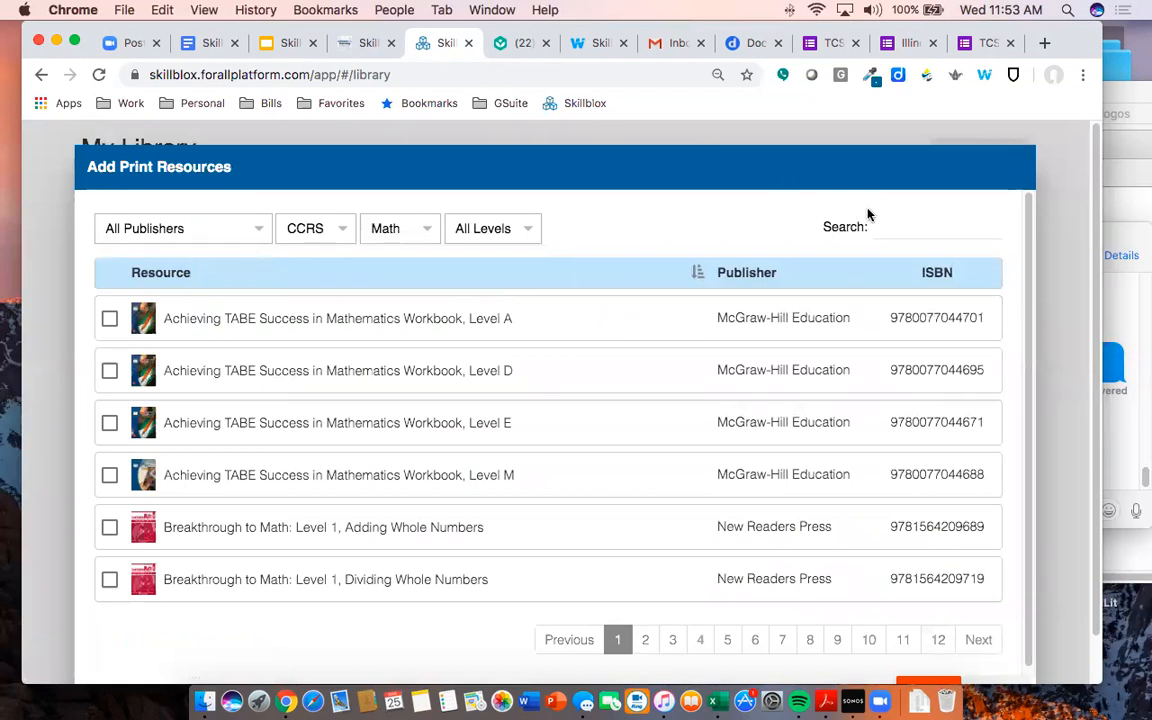
pyautogui.click(890, 226)
pyautogui.write('score')
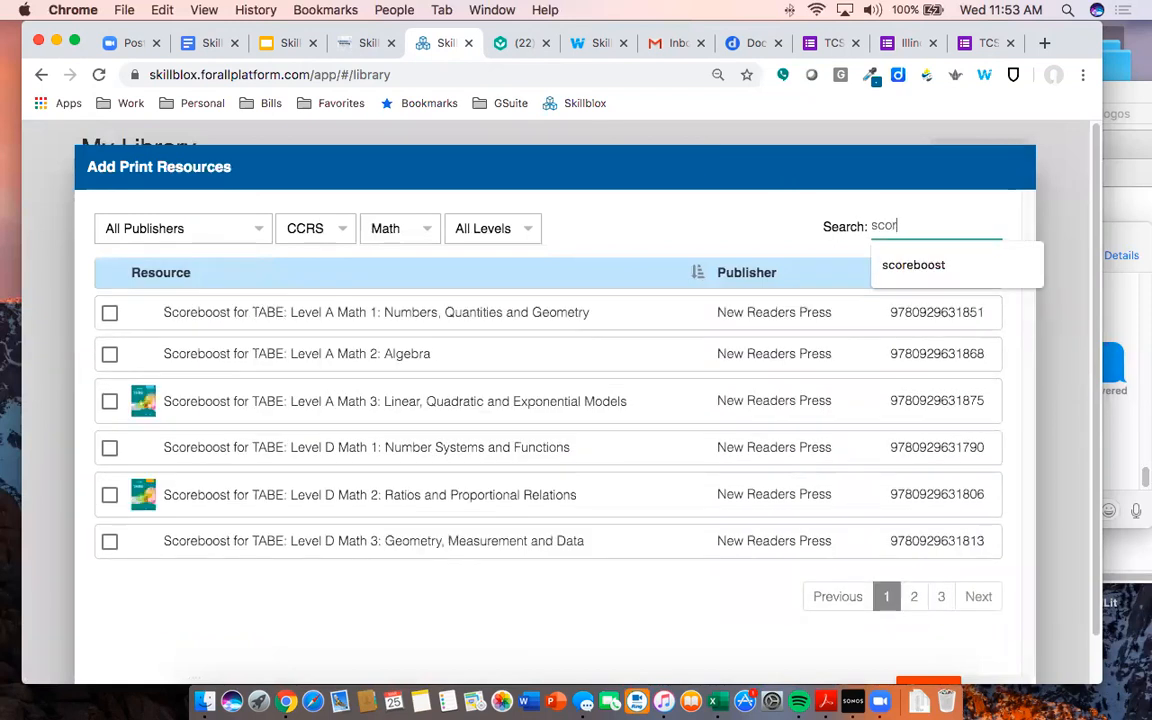
pyautogui.press('Down')
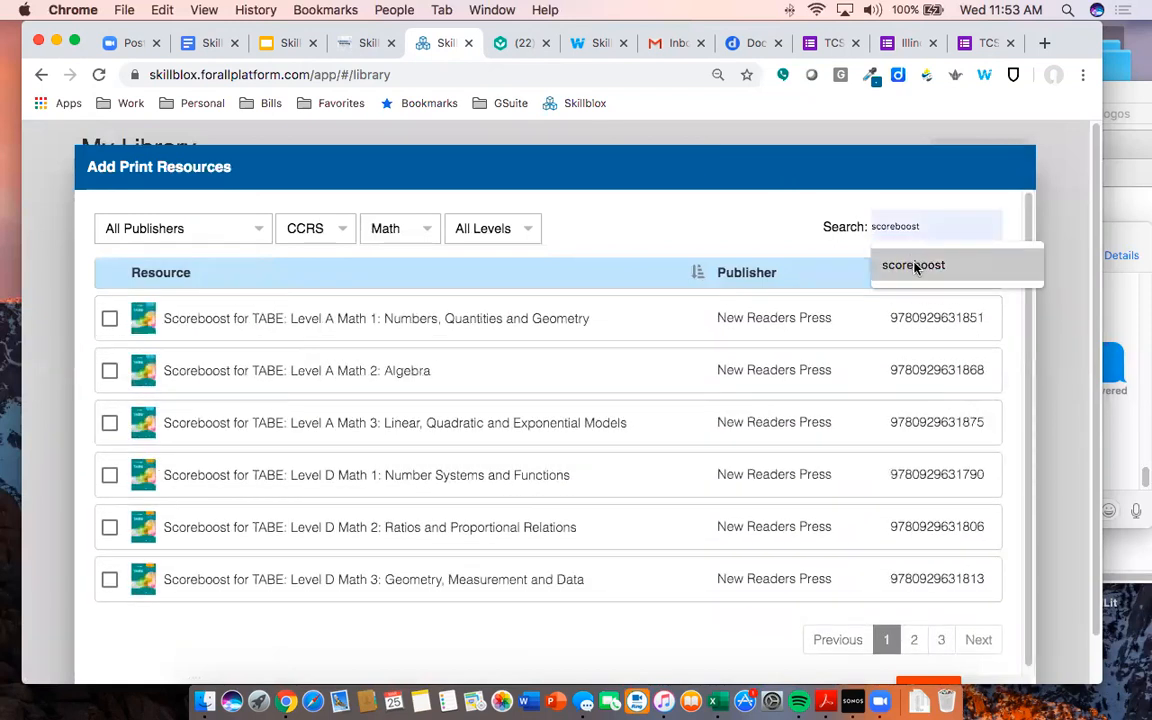
pyautogui.press('Return')
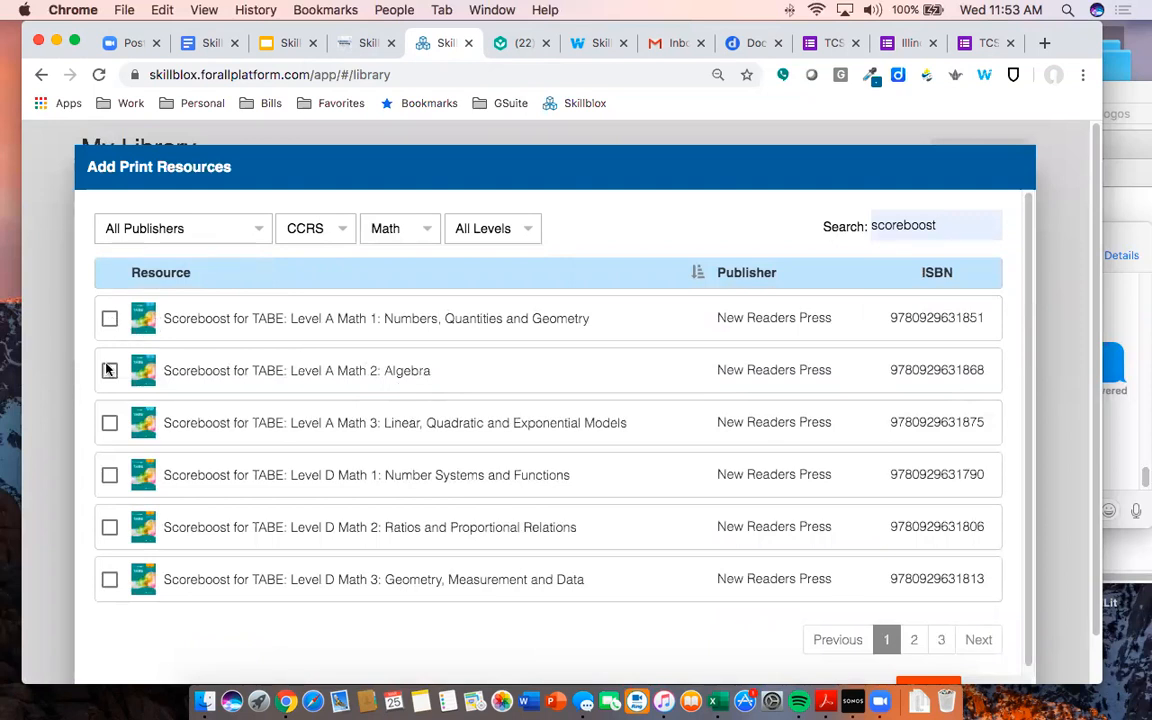
pyautogui.scroll(-1, 476, 514)
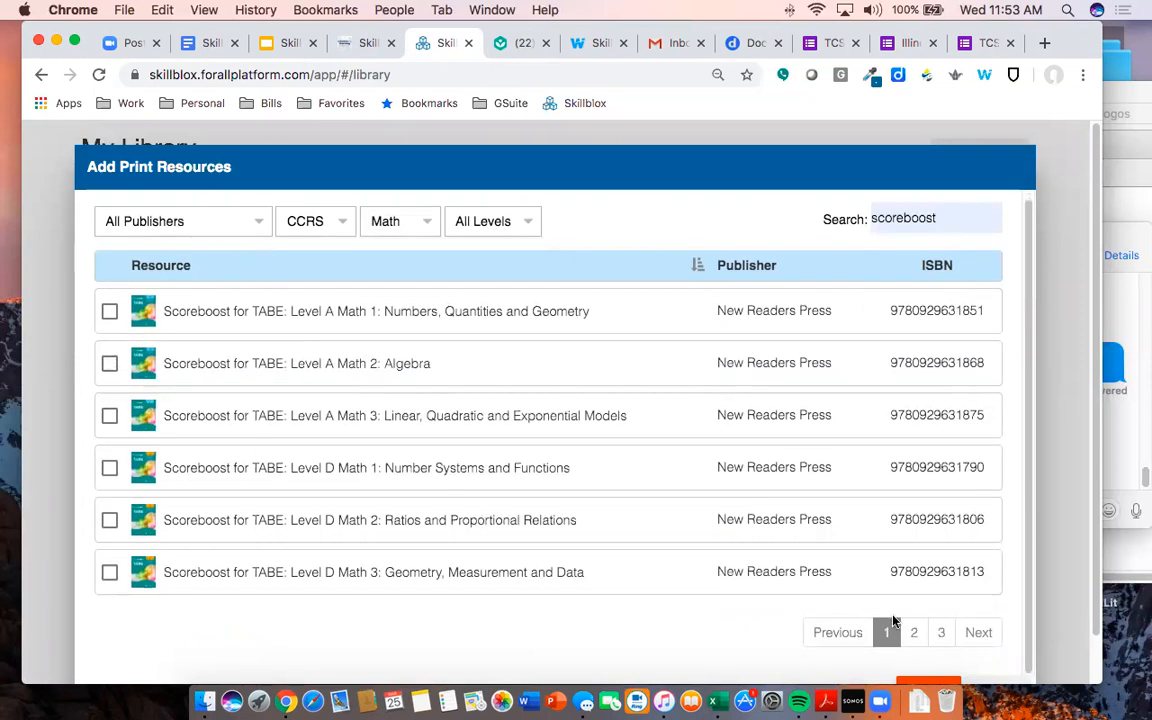
pyautogui.click(914, 638)
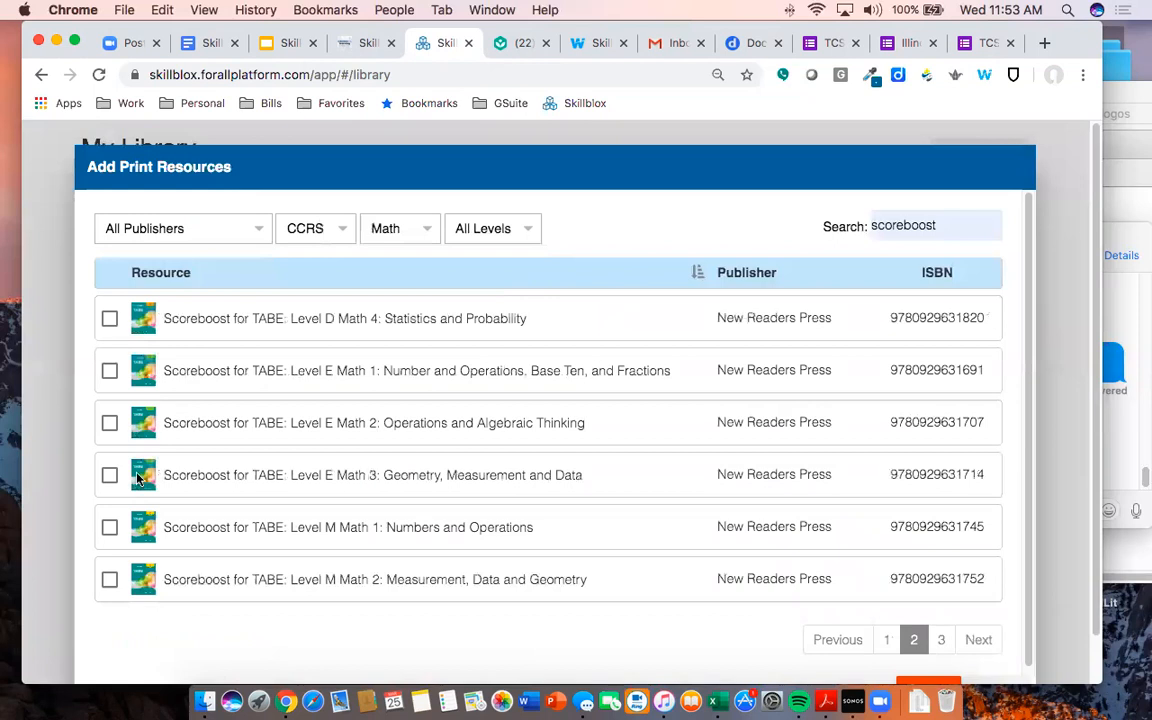
# - Tick Scoreboost Level M Math 1, Math 2 and Math 3 and save them
pyautogui.click(110, 528)
pyautogui.click(110, 580)
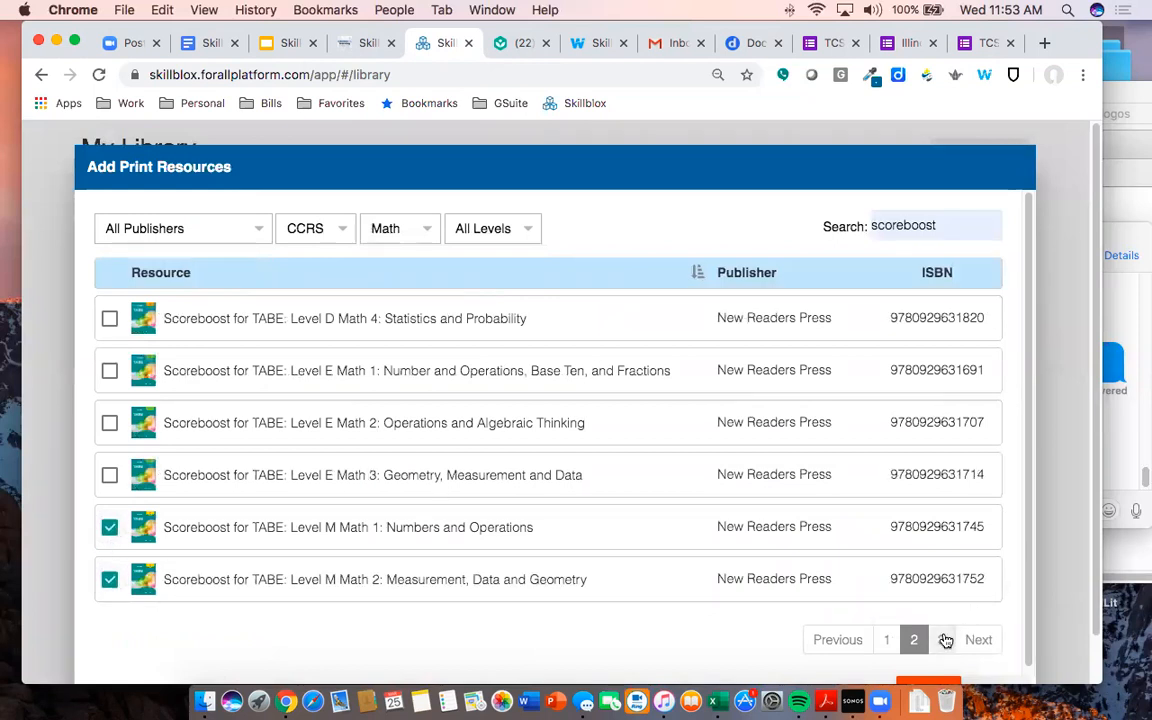
pyautogui.click(941, 639)
pyautogui.click(112, 321)
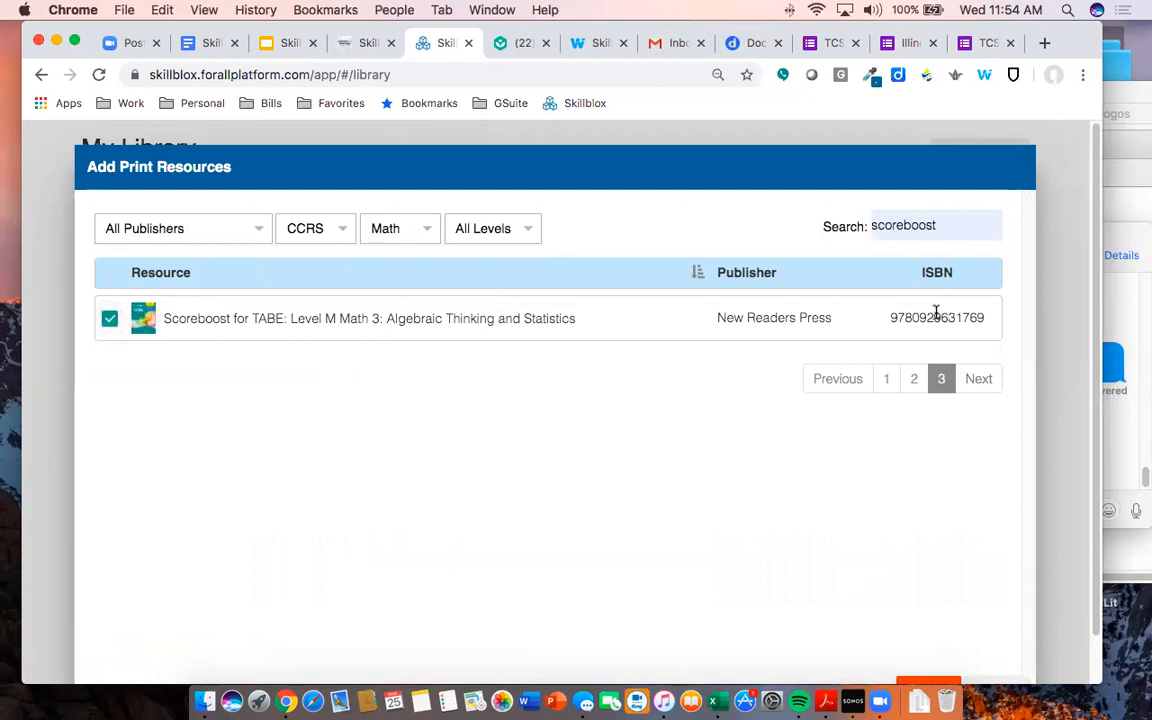
pyautogui.scroll(-2, 499, 296)
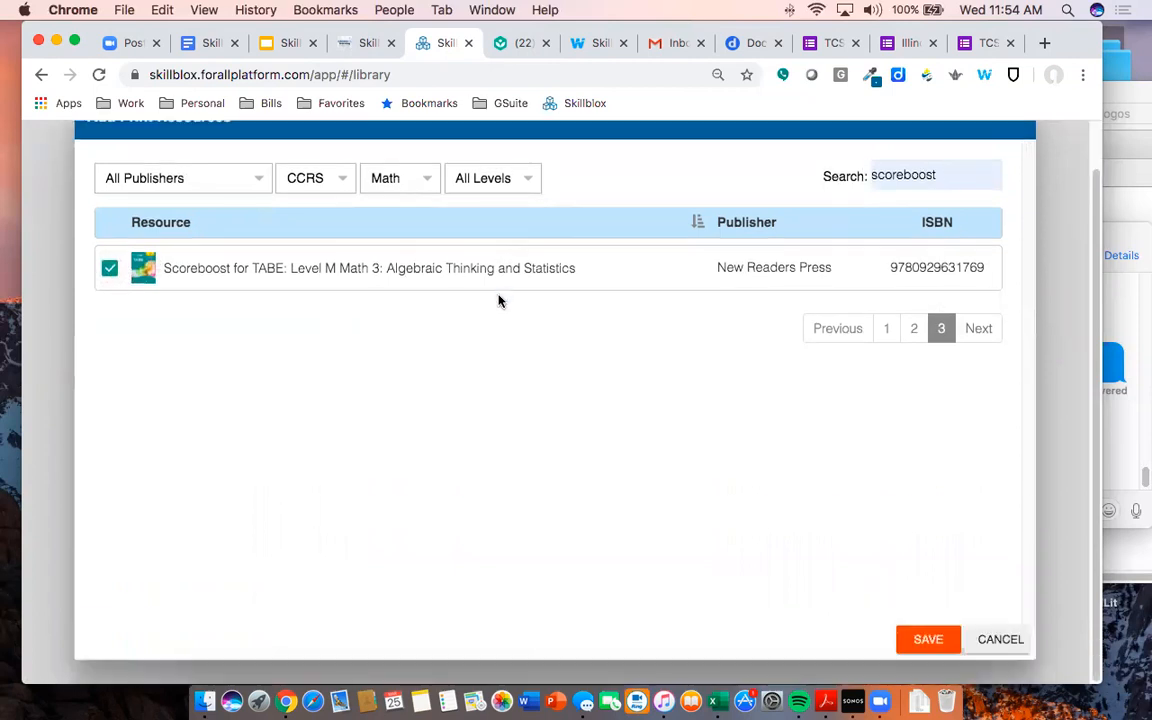
pyautogui.click(920, 637)
pyautogui.scroll(-5, 314, 514)
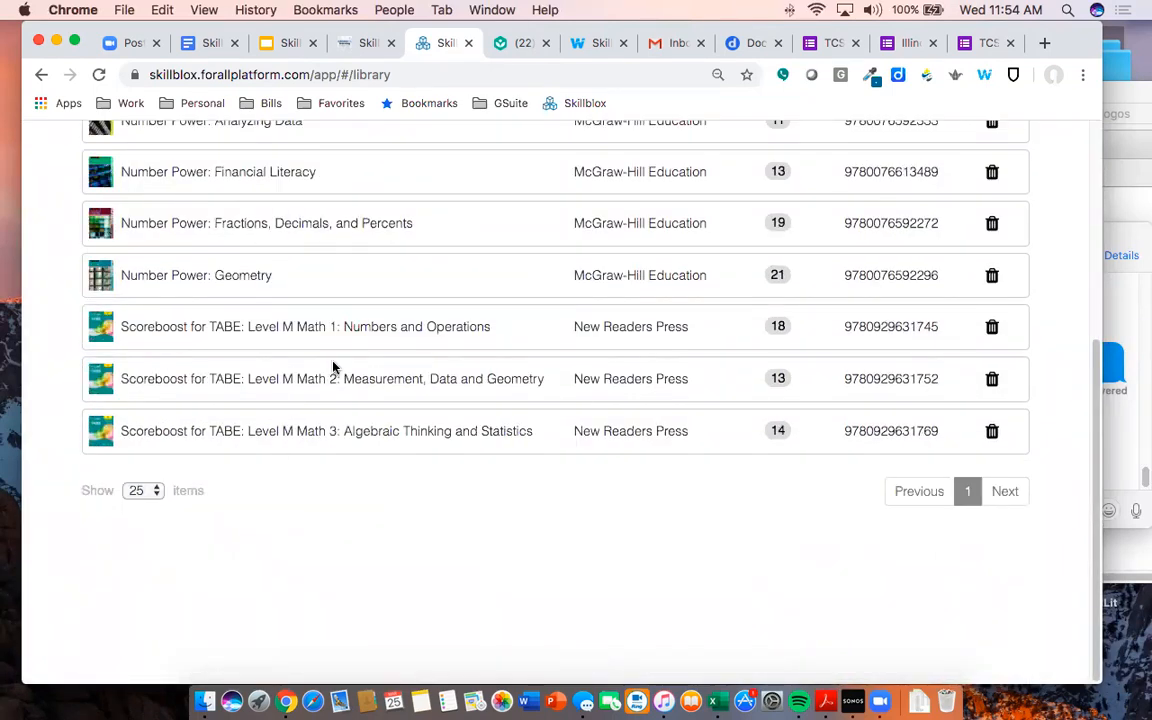
pyautogui.scroll(5, 300, 333)
# - Search 'Tabe Tuto' and save TABE Tutor Mathematics Levels A, D, E and M to the library
pyautogui.click(200, 289)
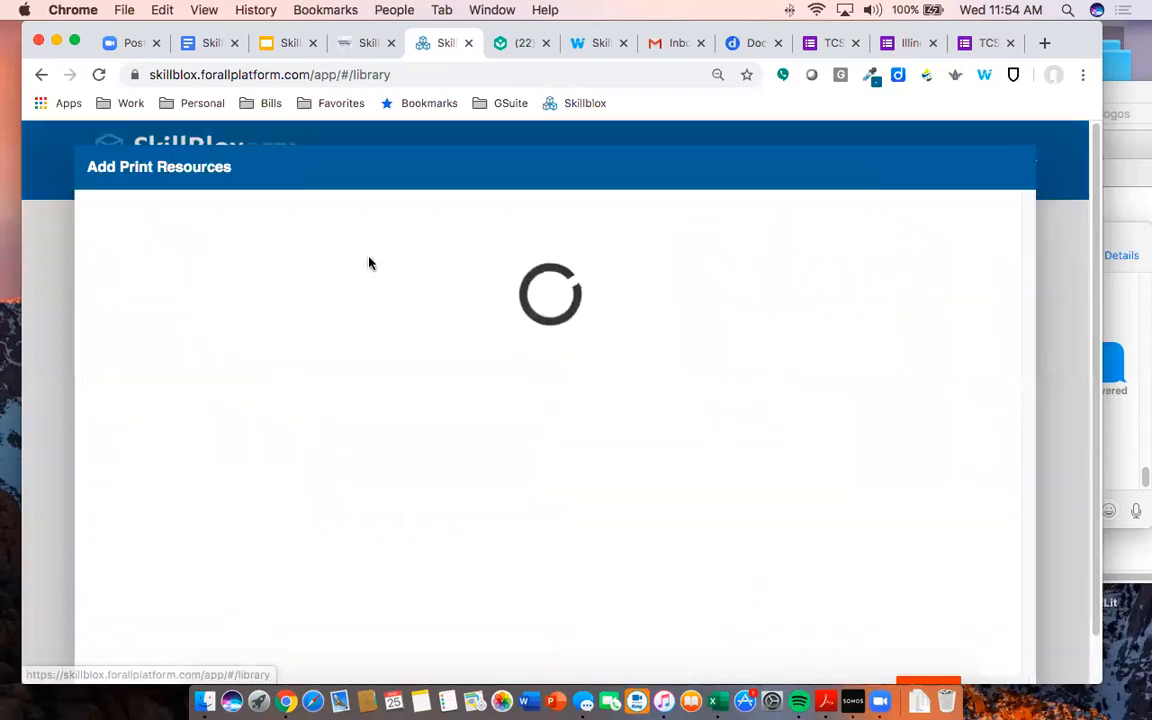
pyautogui.click(878, 226)
pyautogui.write('Tabe Tuto')
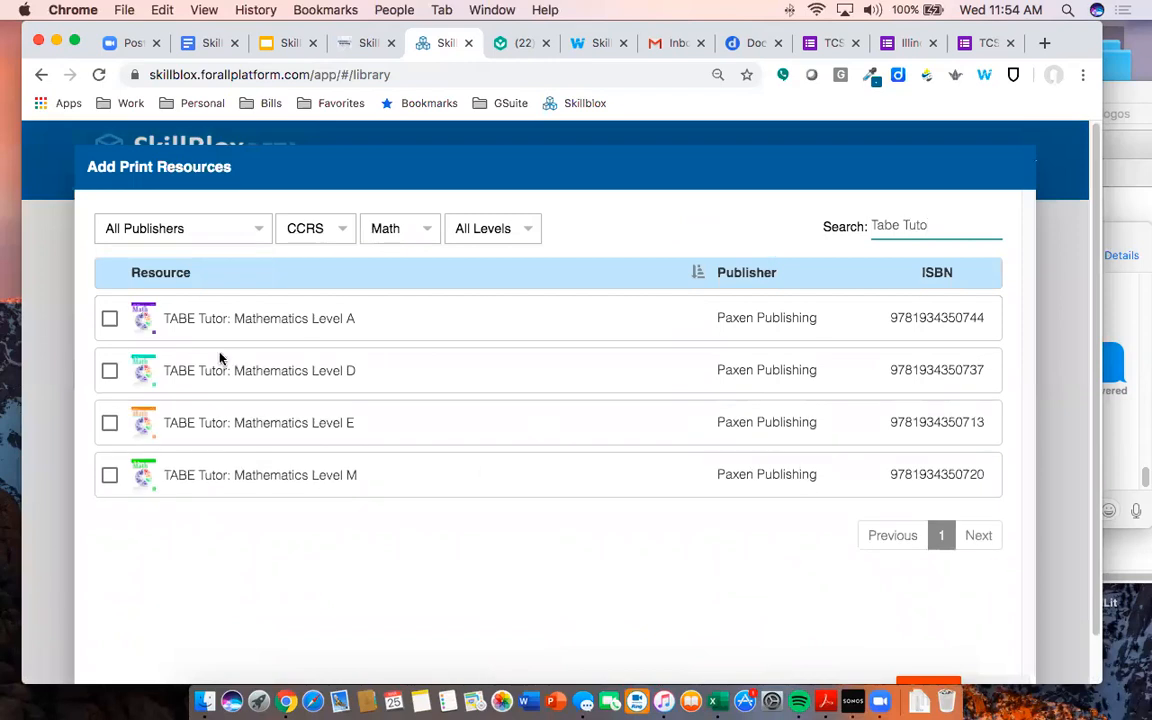
pyautogui.click(109, 318)
pyautogui.click(109, 370)
pyautogui.click(109, 422)
pyautogui.click(109, 475)
pyautogui.scroll(-1, 868, 517)
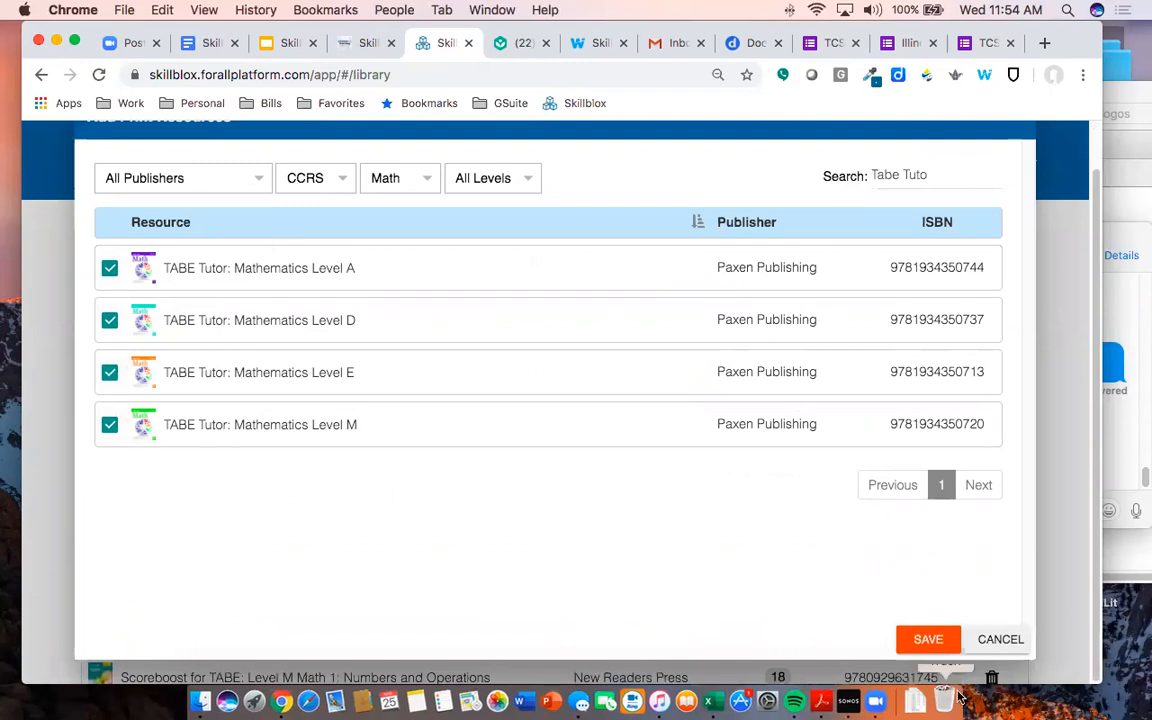
pyautogui.click(928, 639)
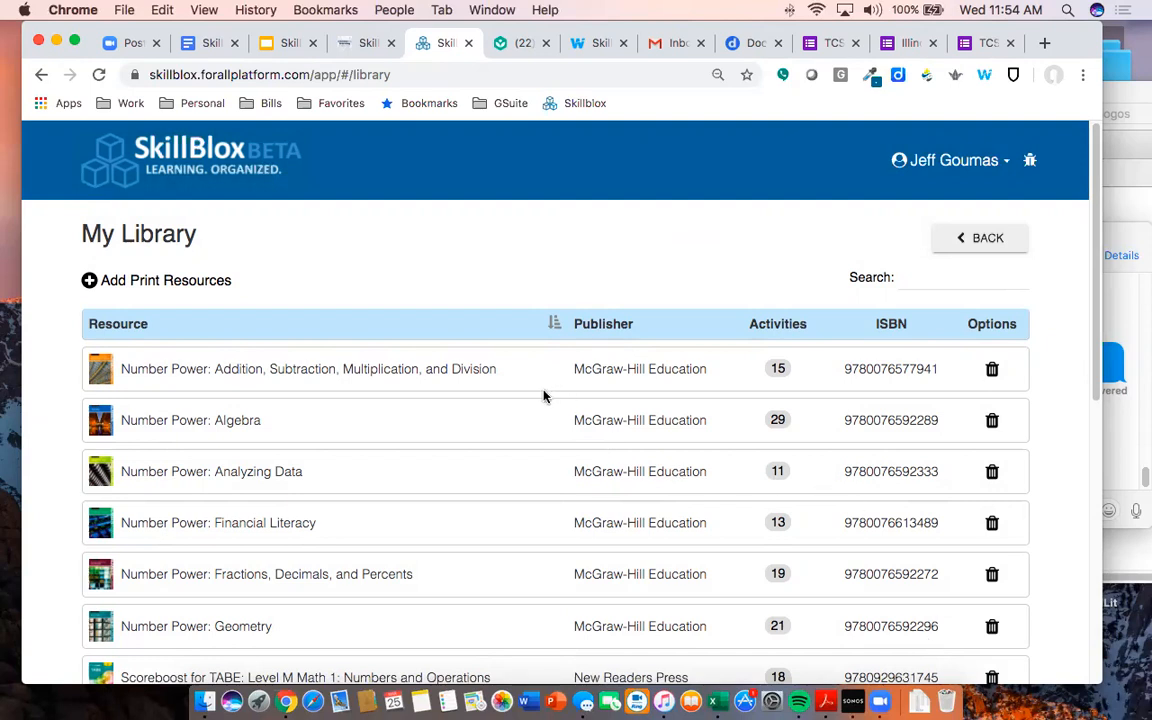
pyautogui.scroll(-5, 483, 379)
pyautogui.scroll(10, 481, 375)
# - Go back to My Skillblox and view the Level M | Geometry: Lines and Angles activities
pyautogui.click(968, 238)
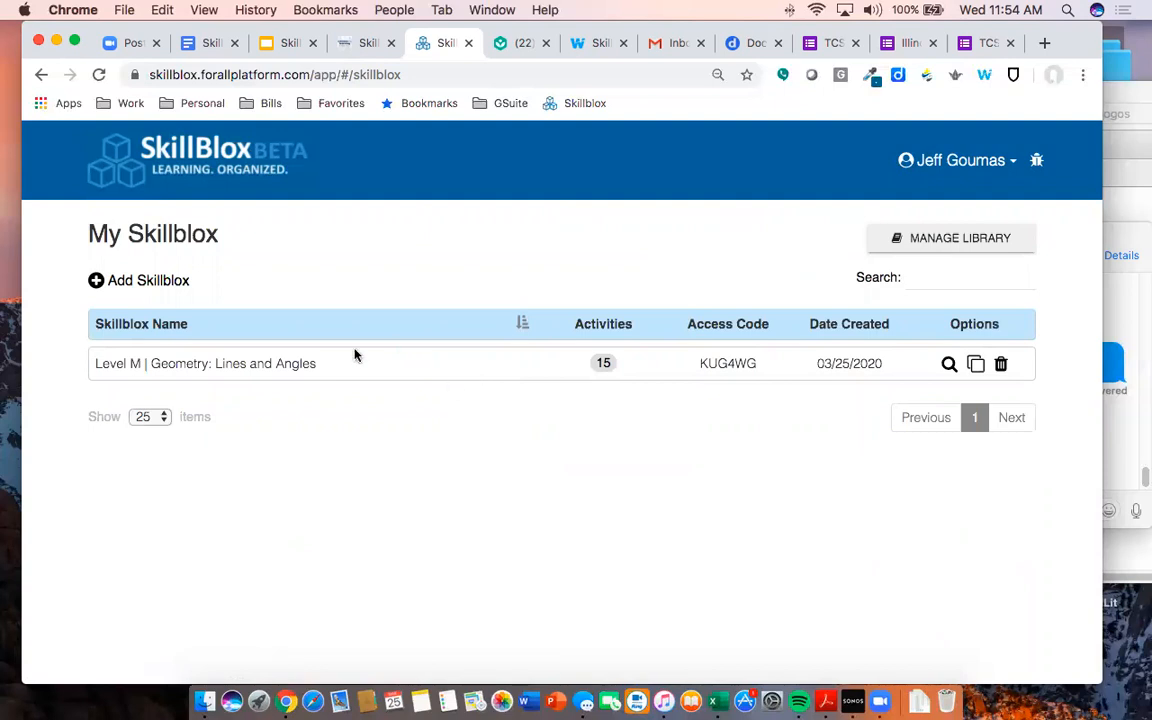
pyautogui.click(238, 366)
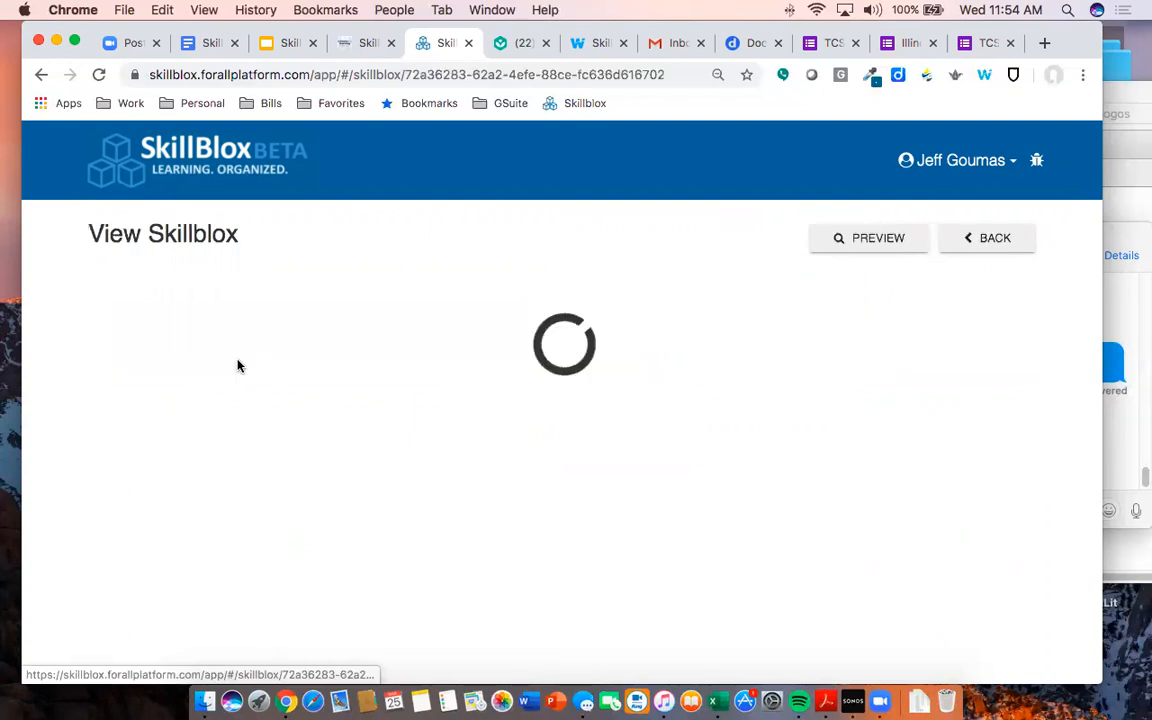
pyautogui.scroll(-10, 511, 376)
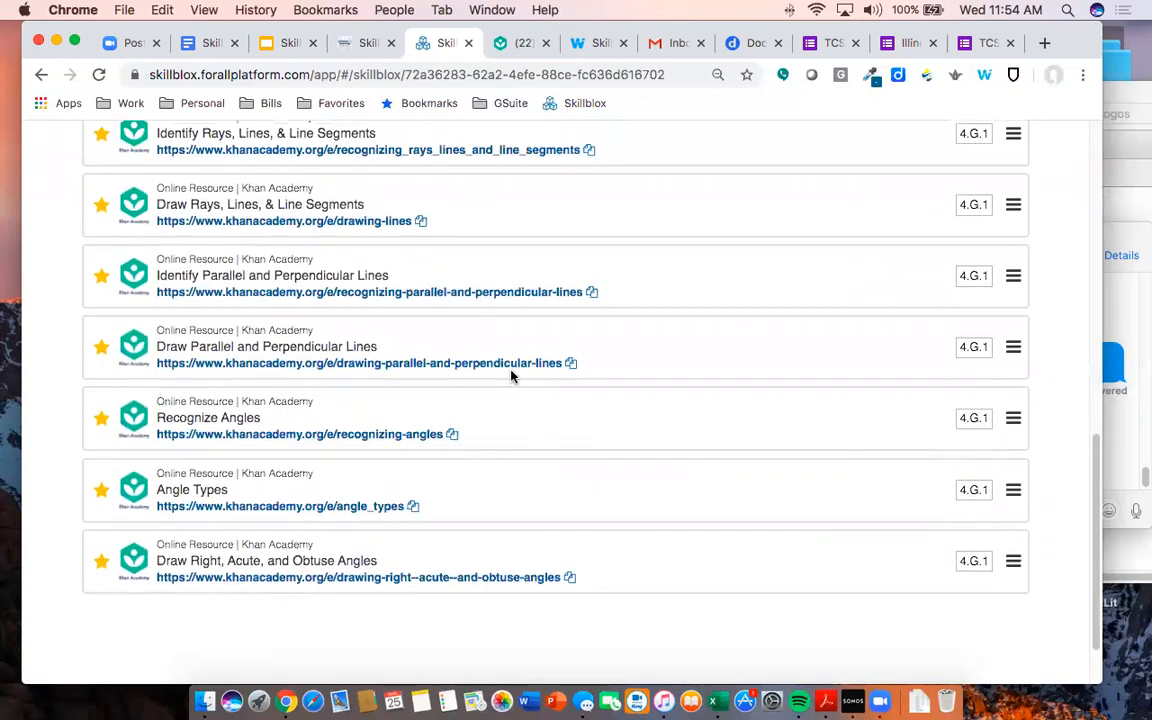
pyautogui.scroll(10, 511, 376)
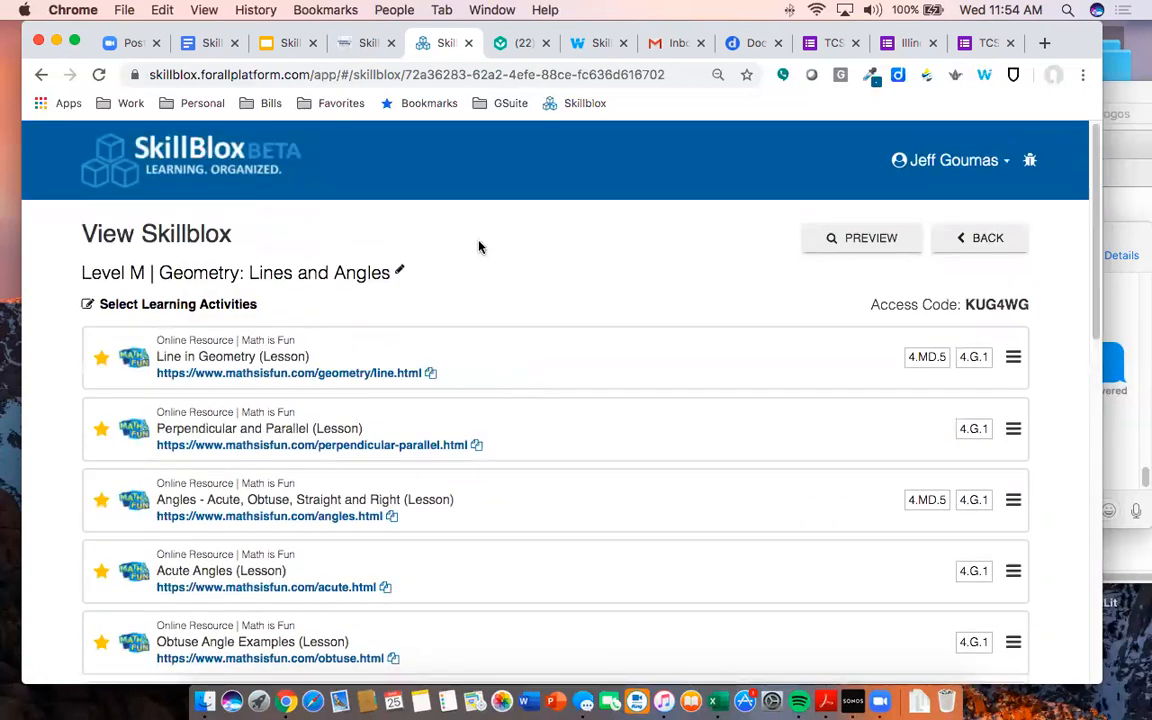
# - Edit the activities and add the Number Power: Geometry pages from McGraw-Hill Education (Print)
pyautogui.click(172, 305)
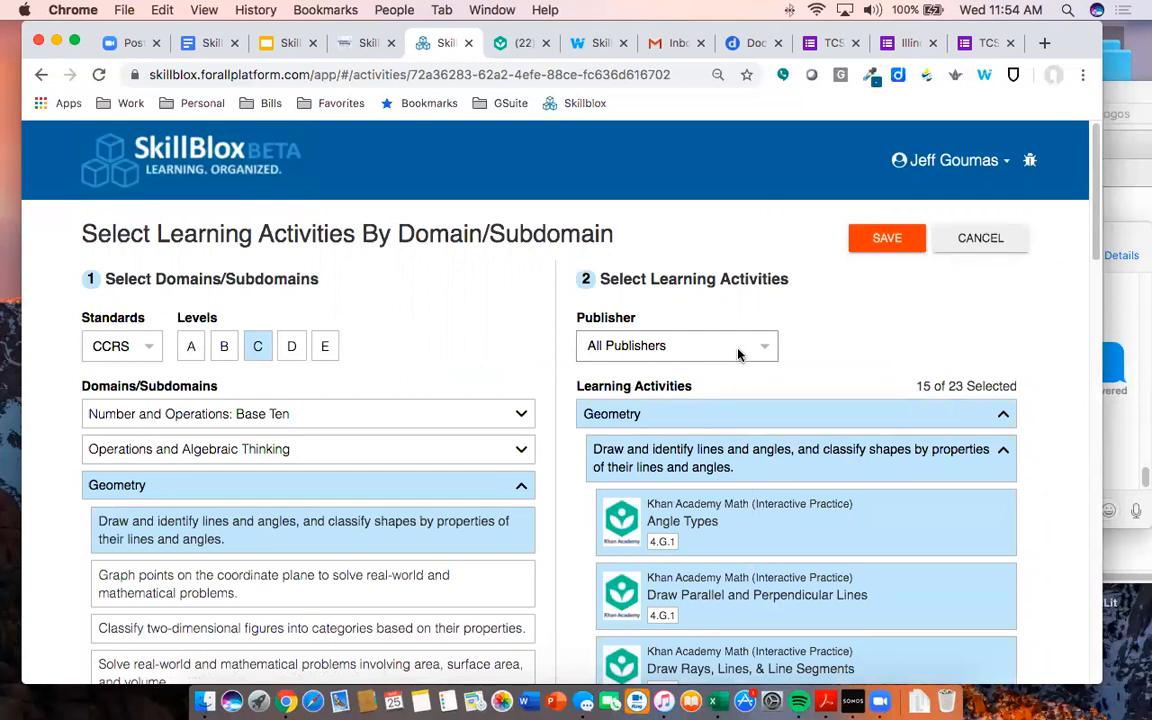
pyautogui.click(742, 350)
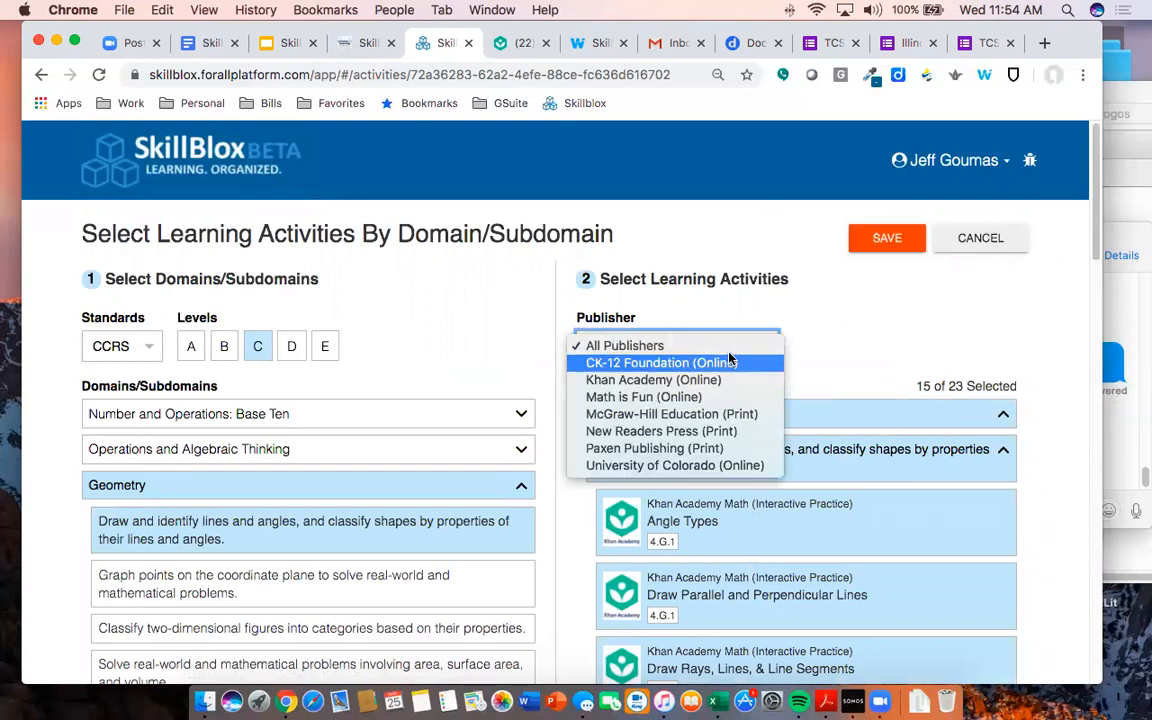
pyautogui.click(729, 413)
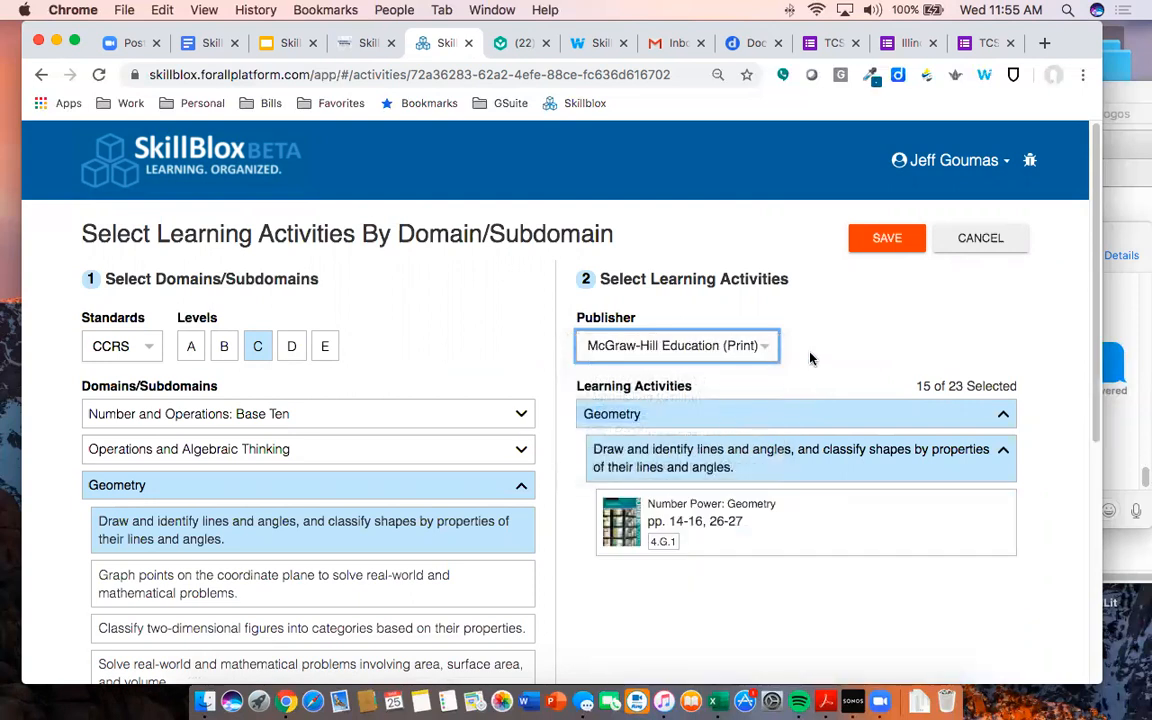
pyautogui.scroll(-1, 800, 440)
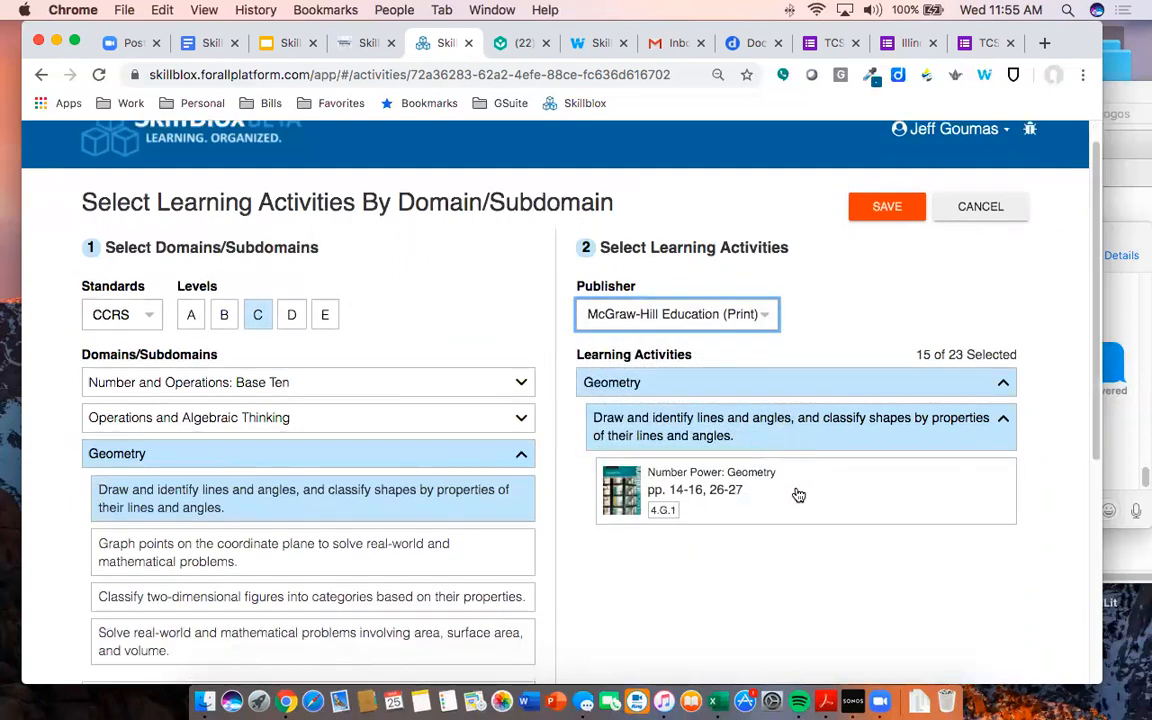
pyautogui.click(799, 496)
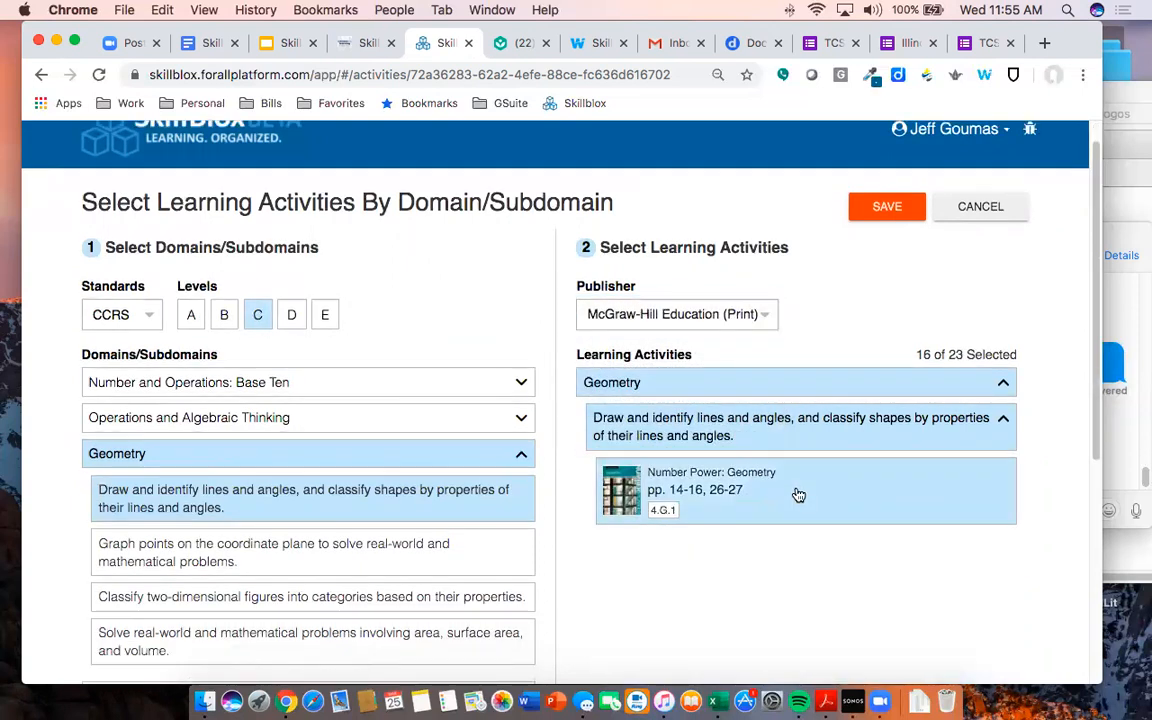
# - Add Scoreboost for TABE and TABE Tutor: Mathematics Level M, then save the activities
pyautogui.click(720, 316)
pyautogui.click(748, 331)
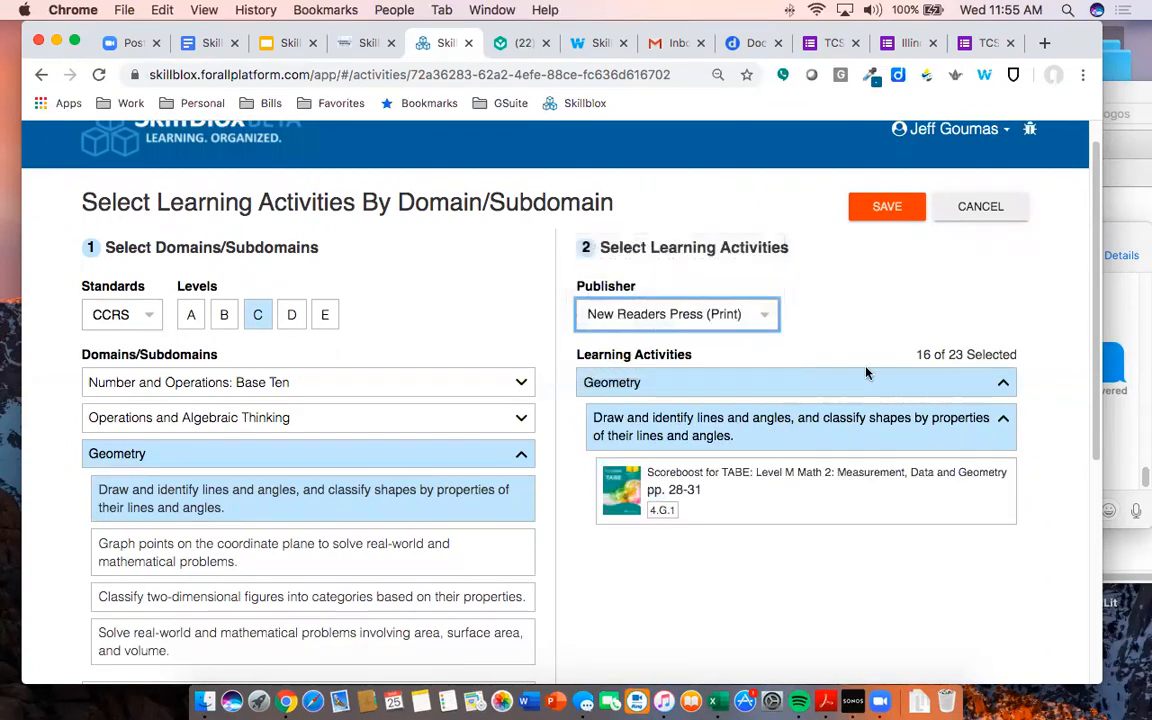
pyautogui.click(816, 499)
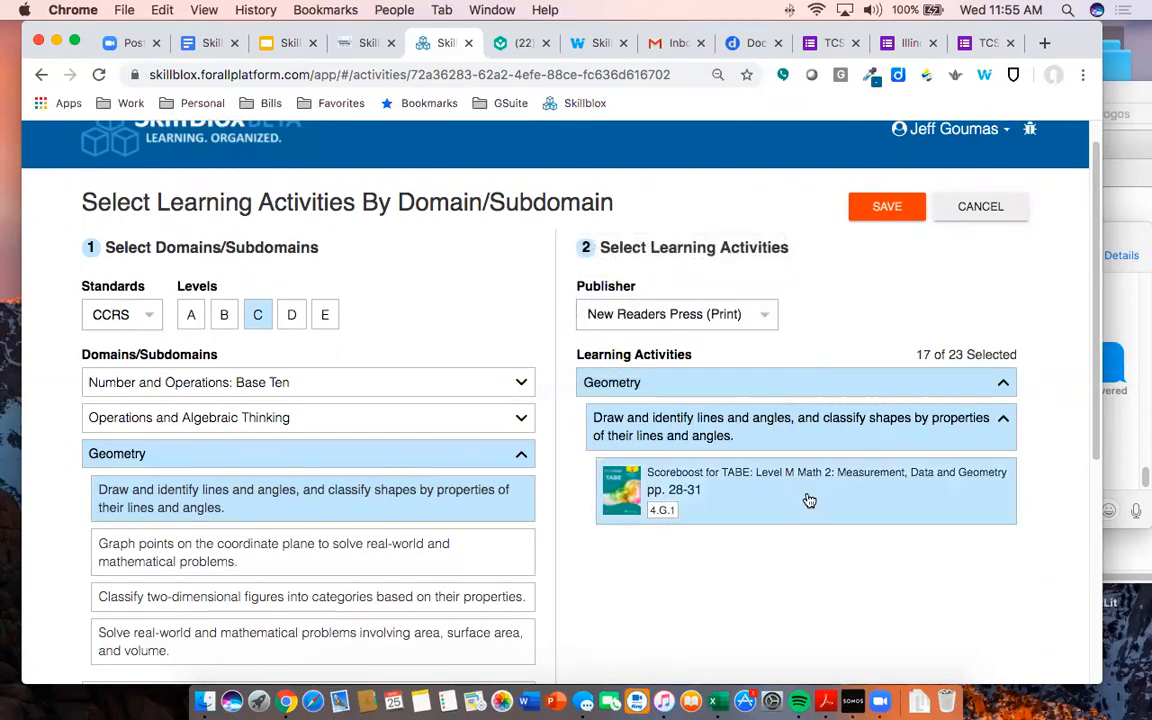
pyautogui.click(757, 316)
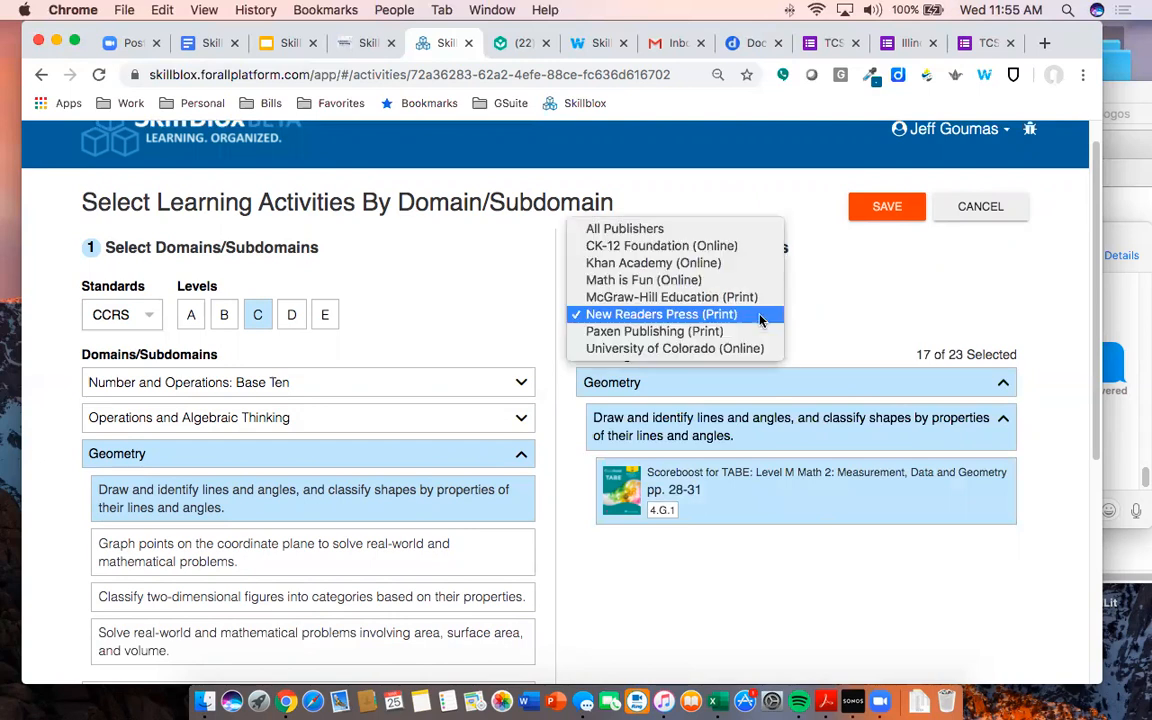
pyautogui.click(755, 332)
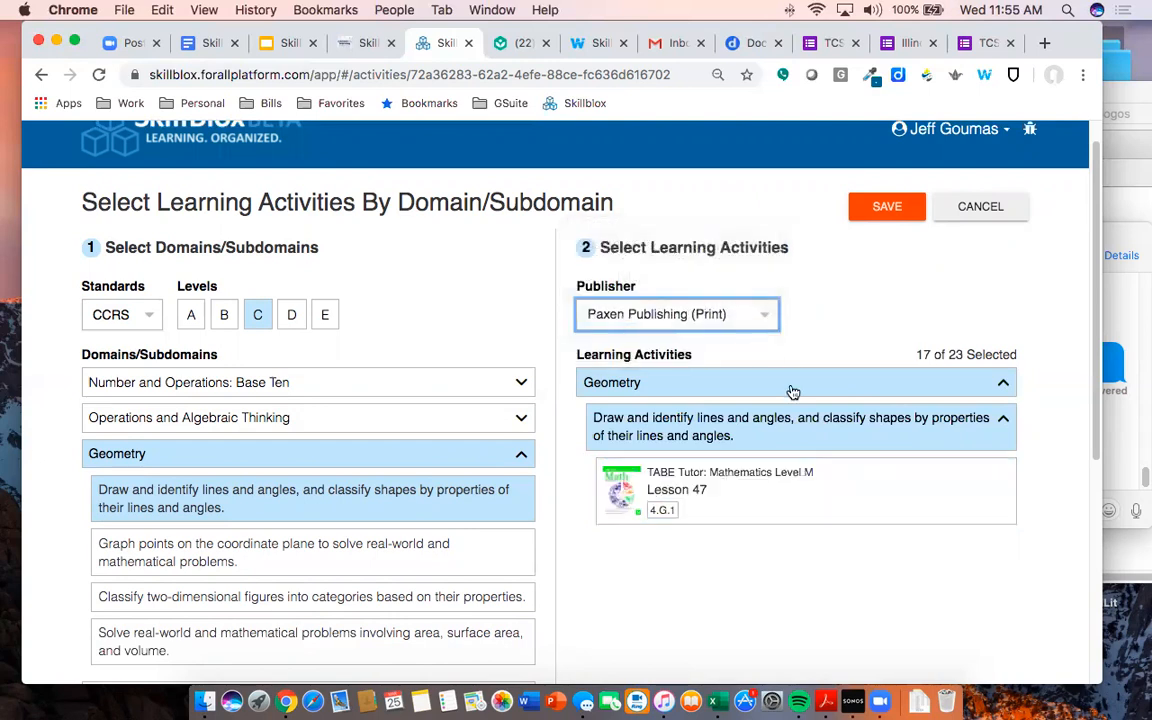
pyautogui.click(783, 497)
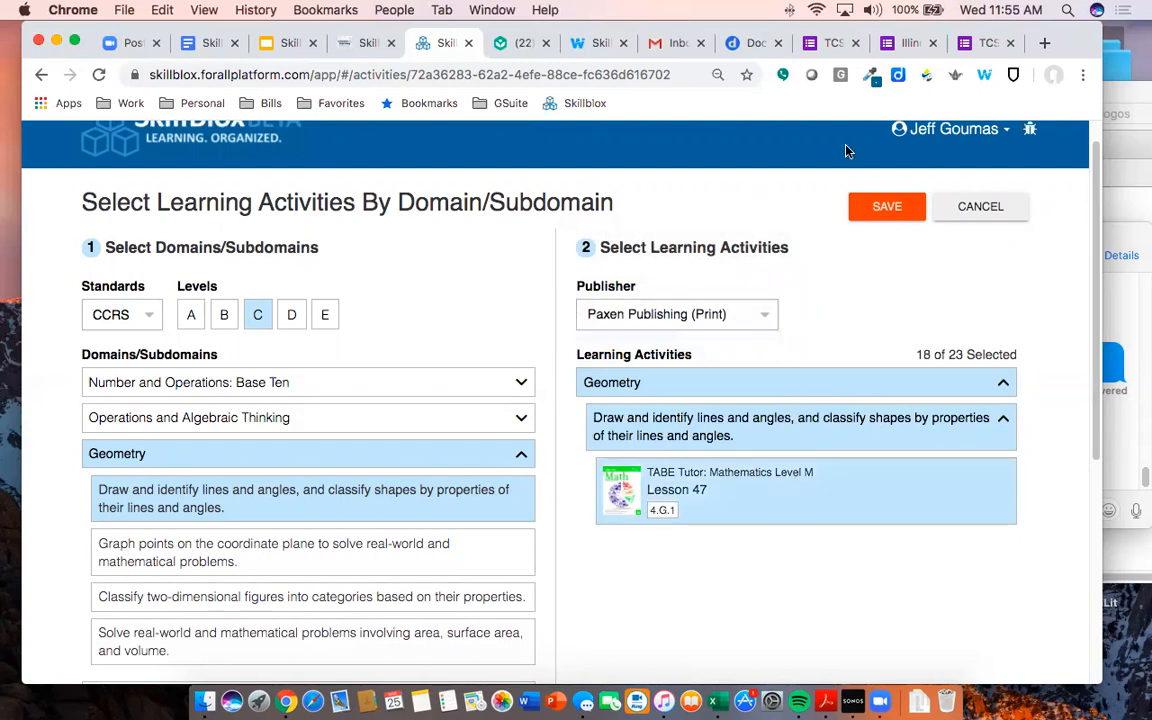
pyautogui.click(880, 208)
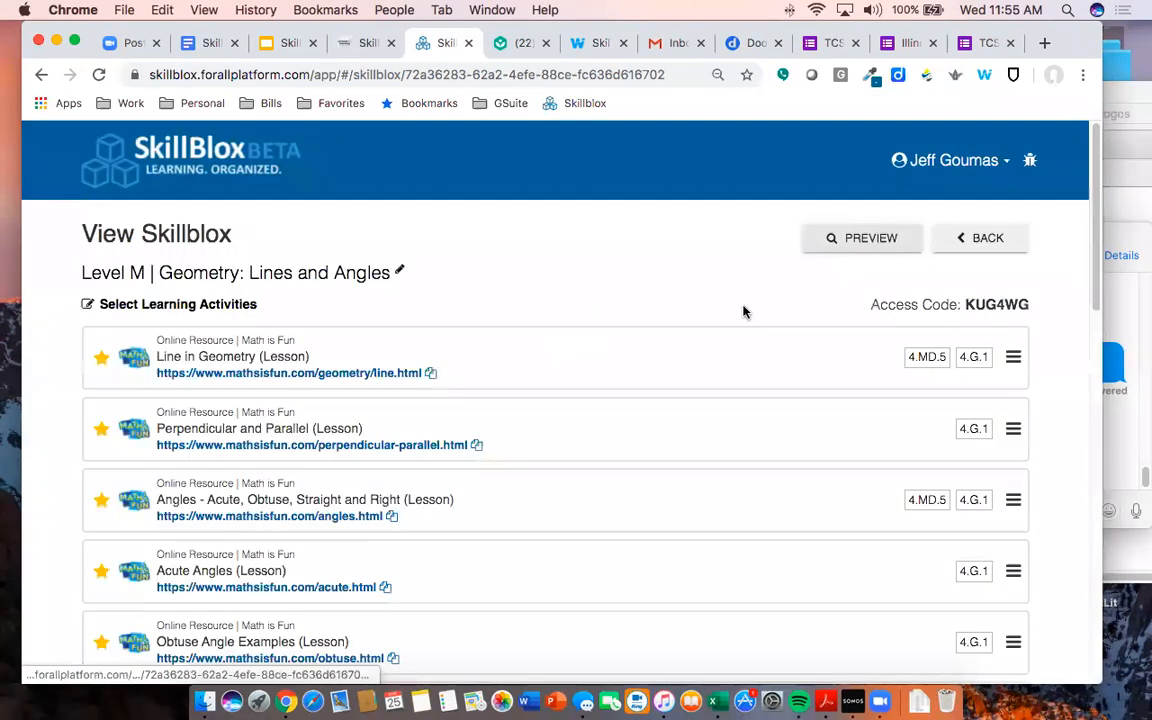
# - Zoom out and drag Scoreboost for TABE pp. 28-31 to the top of the list
pyautogui.scroll(-3, 516, 374)
pyautogui.scroll(-10, 516, 374)
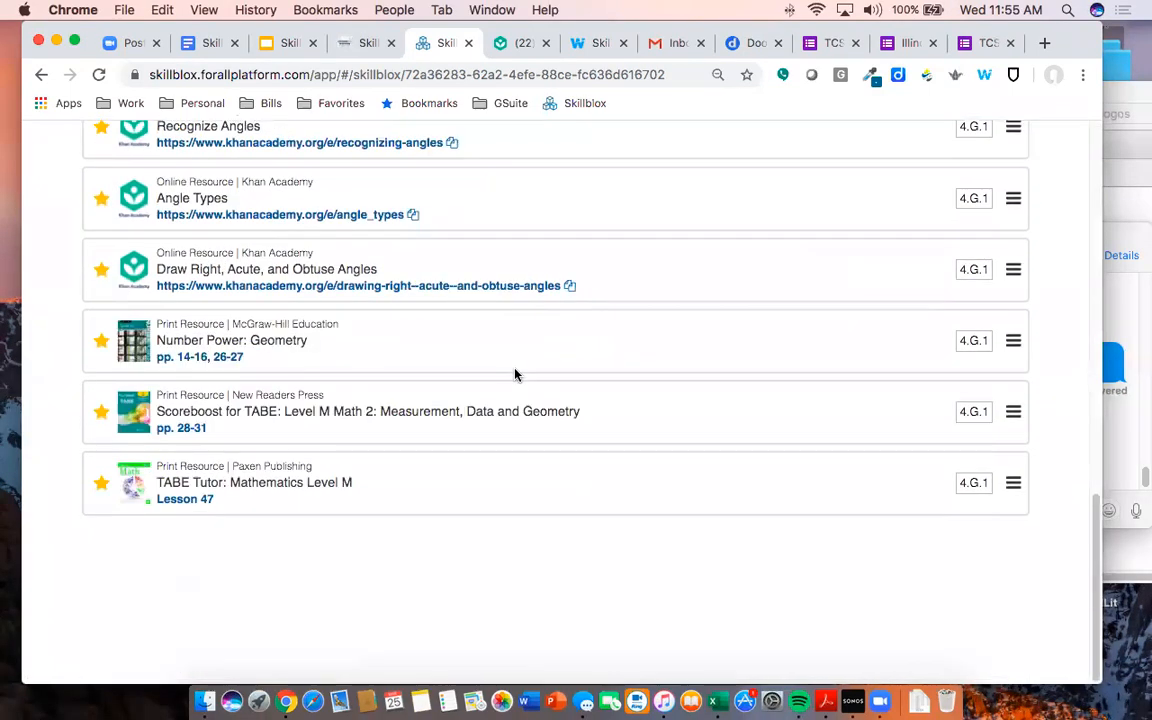
pyautogui.scroll(13, 507, 442)
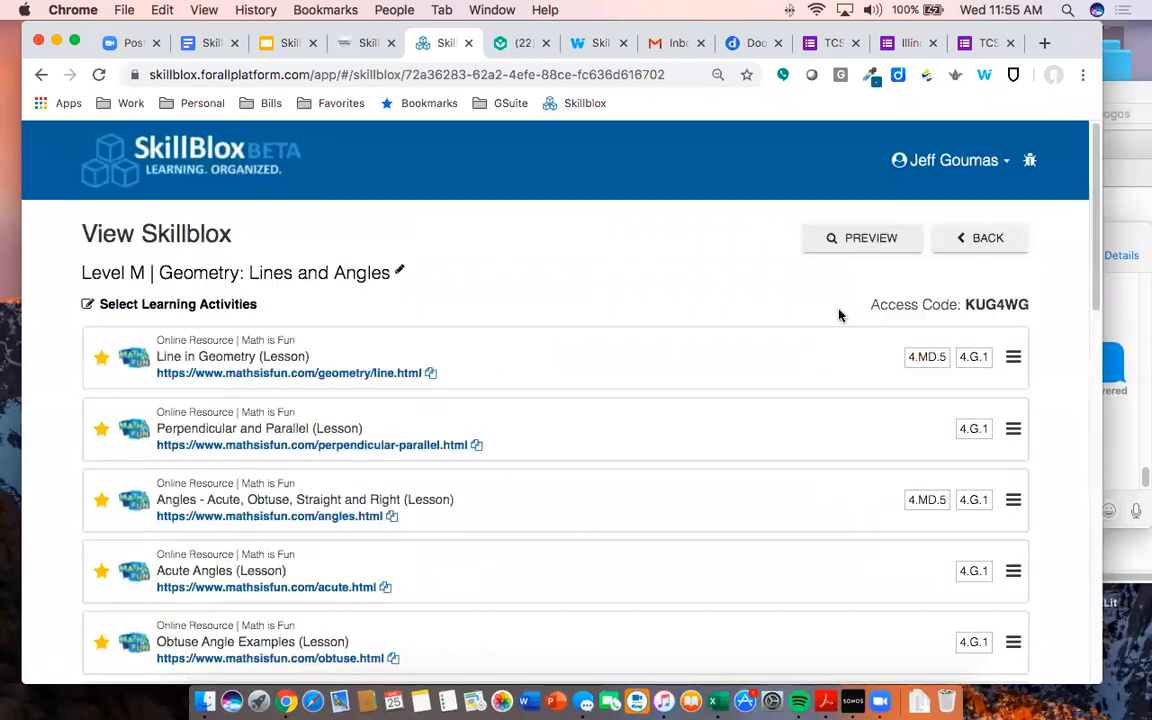
pyautogui.press('super+minus')
pyautogui.press('super+minus')
pyautogui.press('super+minus')
pyautogui.press('super+minus')
pyautogui.press('super+minus')
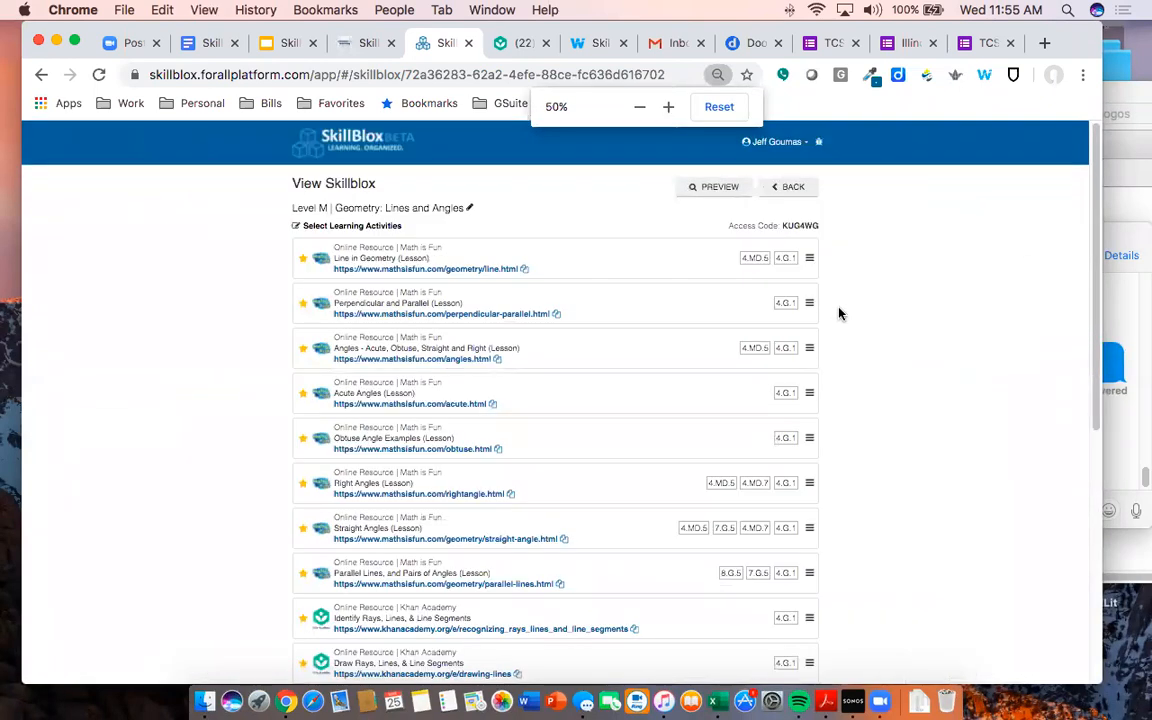
pyautogui.scroll(-8, 845, 340)
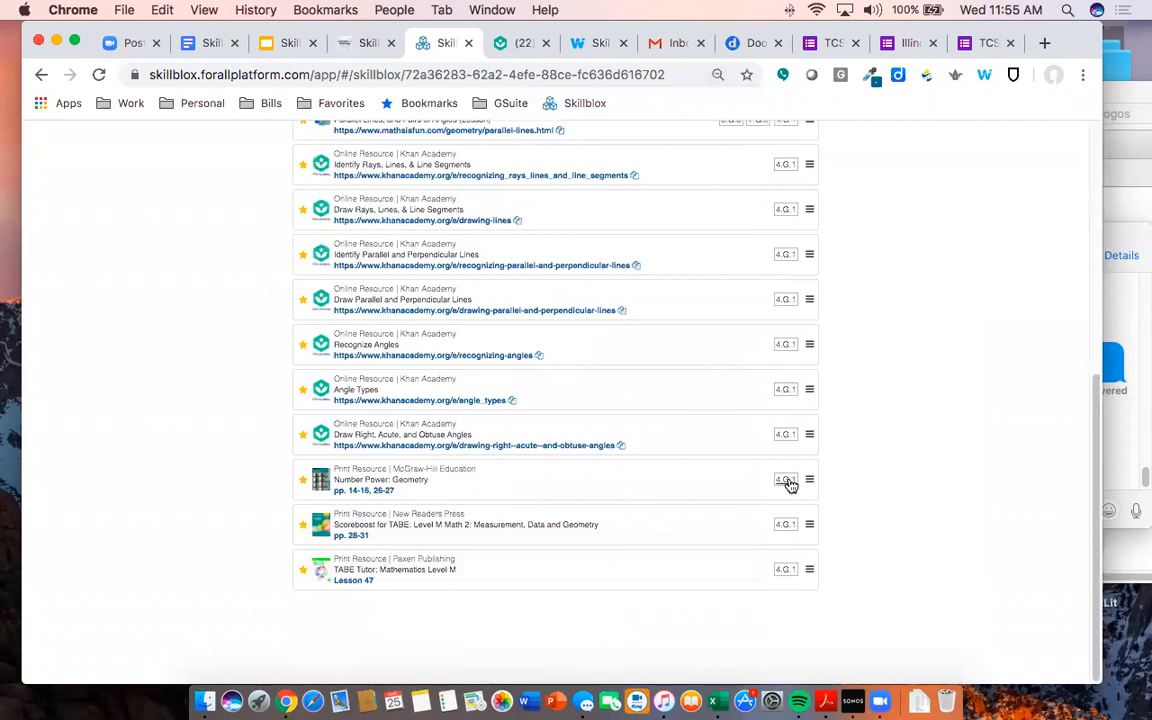
pyautogui.moveTo(807, 525); pyautogui.dragTo(828, 193)
pyautogui.scroll(5, 828, 195)
pyautogui.moveTo(812, 487); pyautogui.dragTo(807, 175)
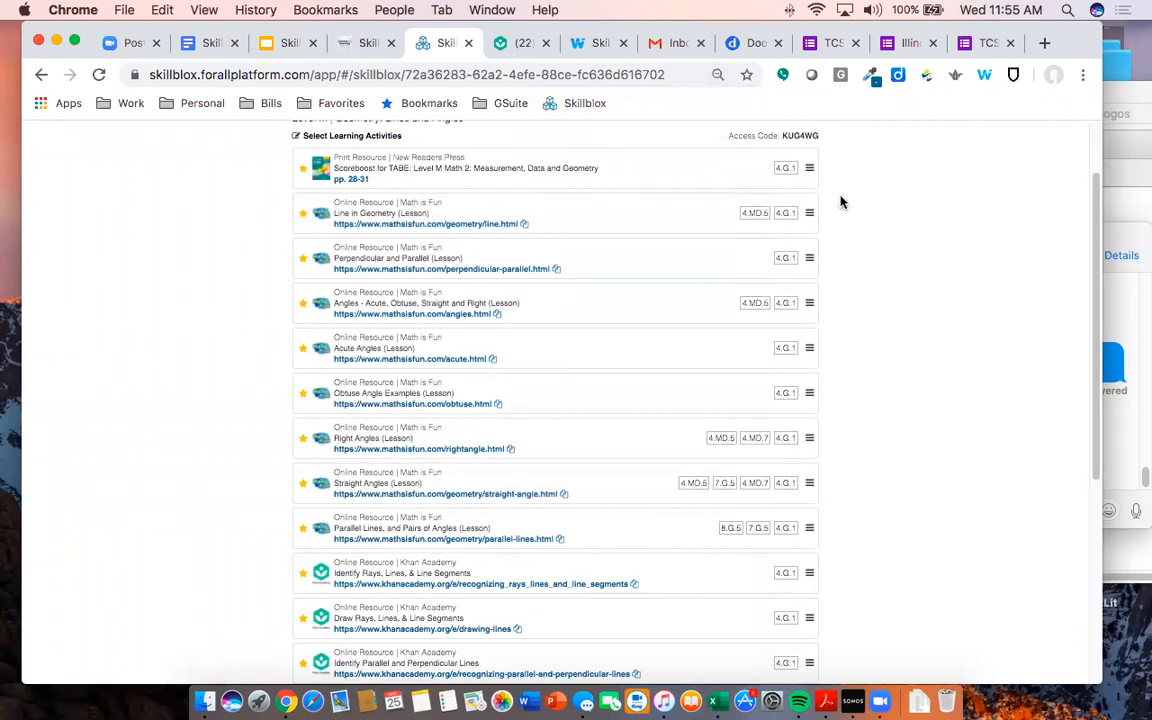
# - Drag TABE Tutor Lesson 47 up from the bottom to become the first item
pyautogui.scroll(-5, 865, 215)
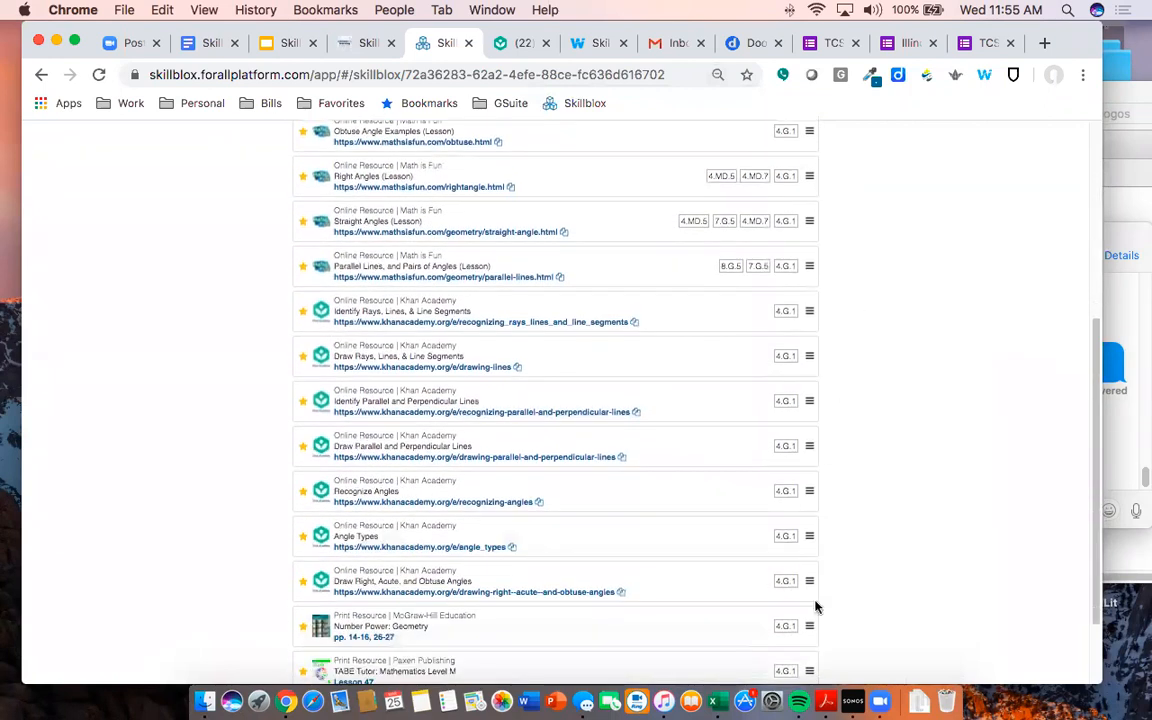
pyautogui.moveTo(810, 627); pyautogui.dragTo(804, 618)
pyautogui.moveTo(810, 670); pyautogui.dragTo(781, 167)
pyautogui.scroll(5, 854, 193)
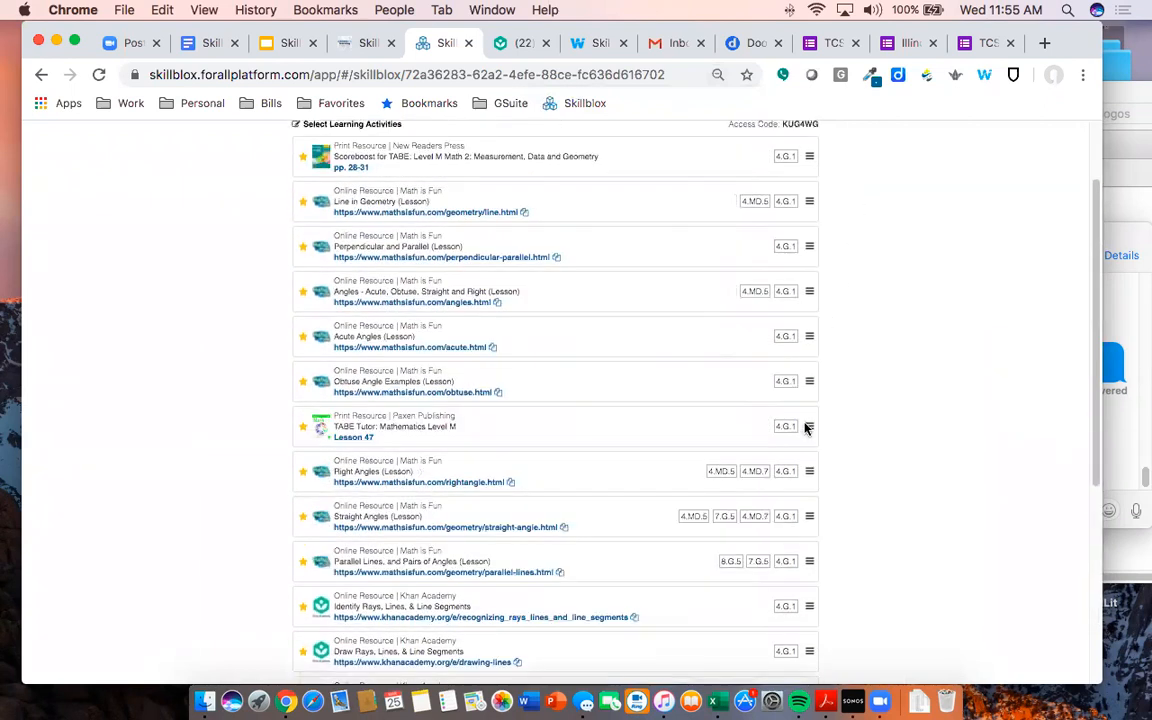
pyautogui.moveTo(810, 427); pyautogui.dragTo(778, 208)
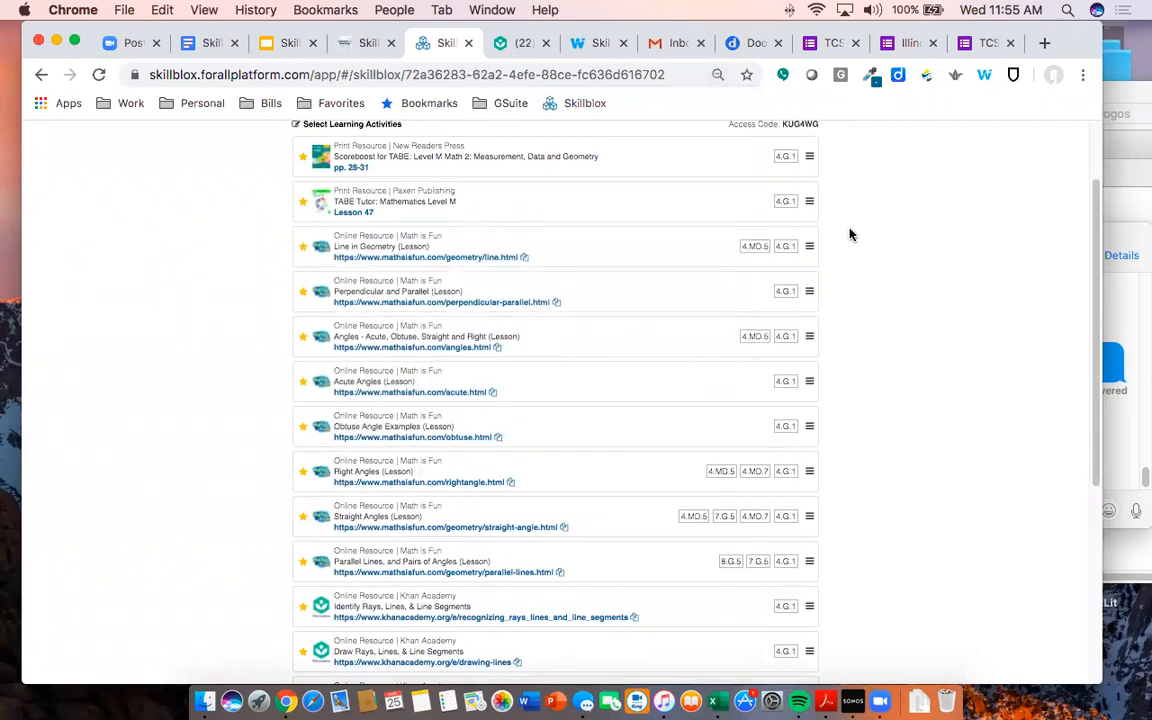
pyautogui.scroll(2, 830, 247)
pyautogui.moveTo(810, 263); pyautogui.dragTo(754, 191)
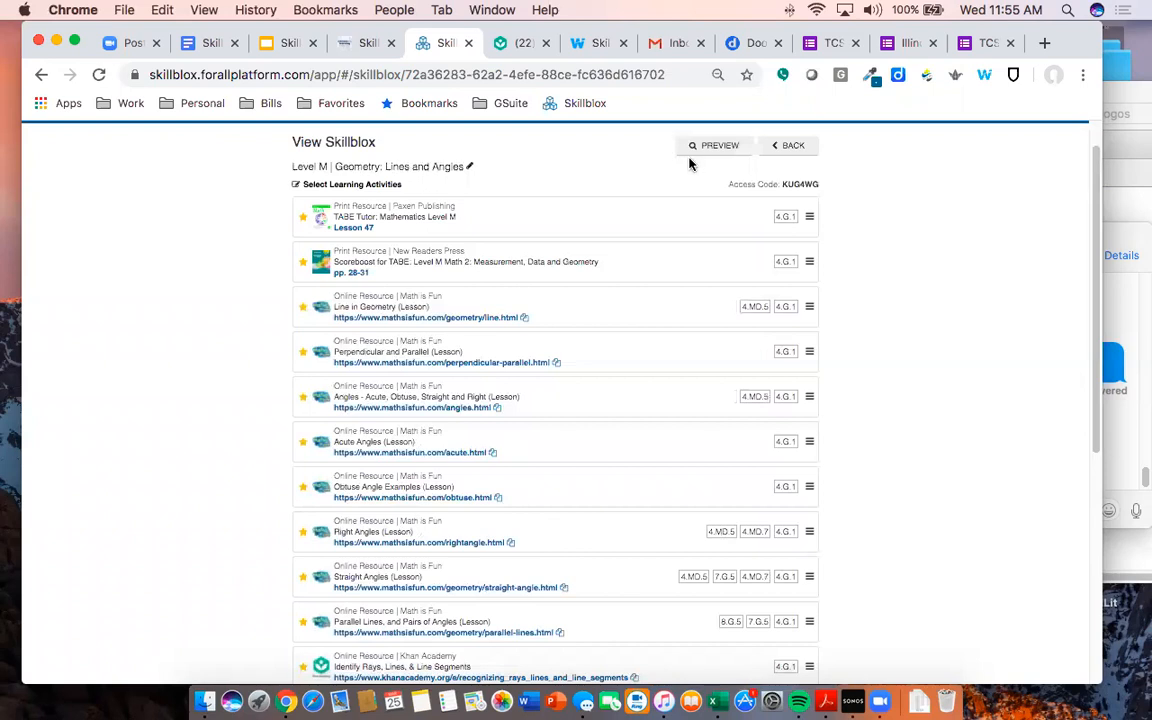
# - Restore 80% zoom and unstar the TABE Tutor and Scoreboost books
pyautogui.press('super+equal')
pyautogui.press('super+equal')
pyautogui.press('super+equal')
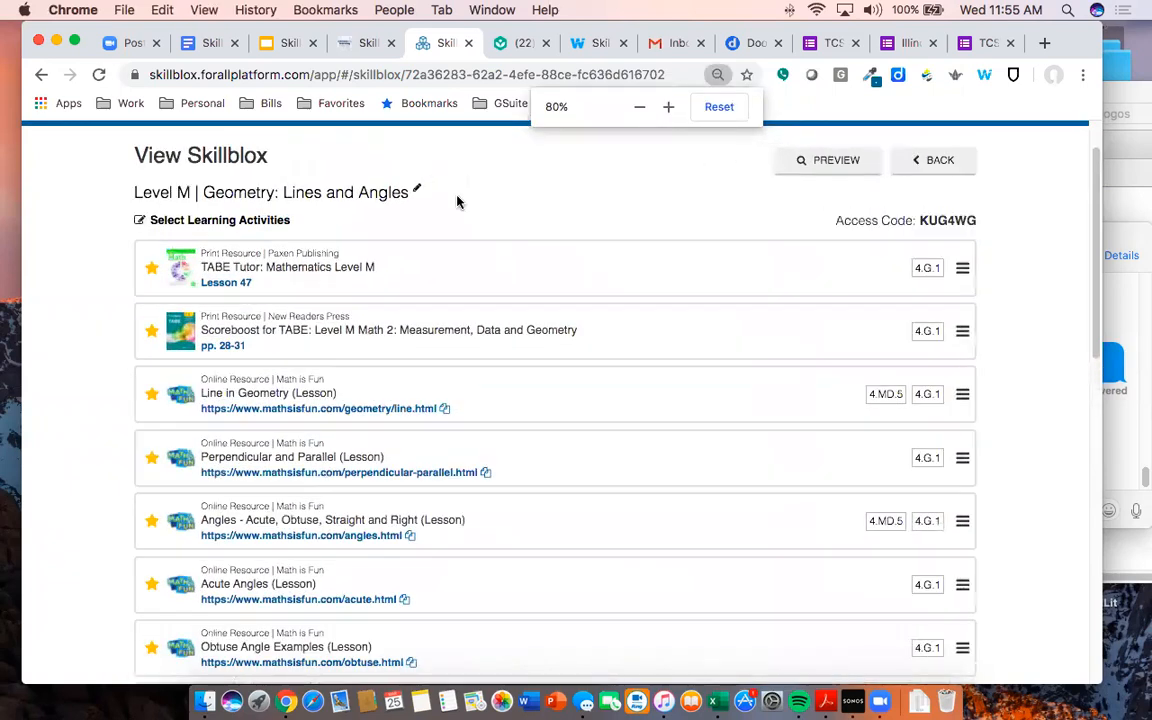
pyautogui.click(150, 267)
pyautogui.click(152, 332)
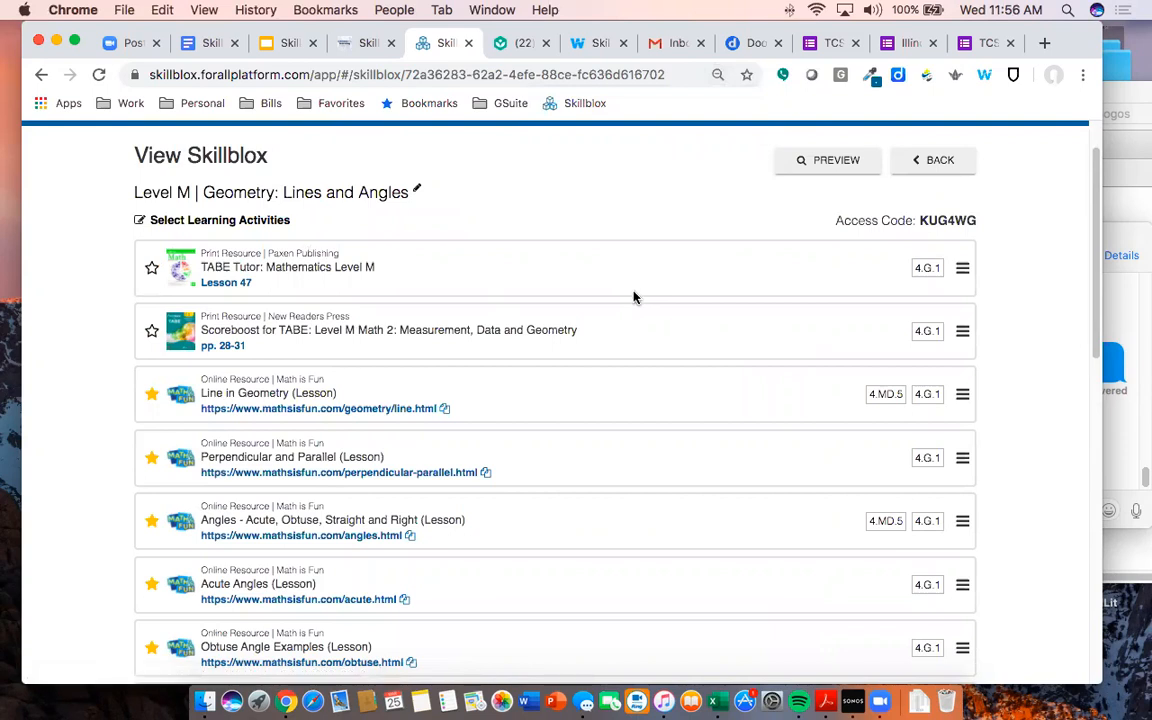
# - Preview the Lines and Angles skillblox as a two-page student handout with access-code instructions
pyautogui.click(812, 163)
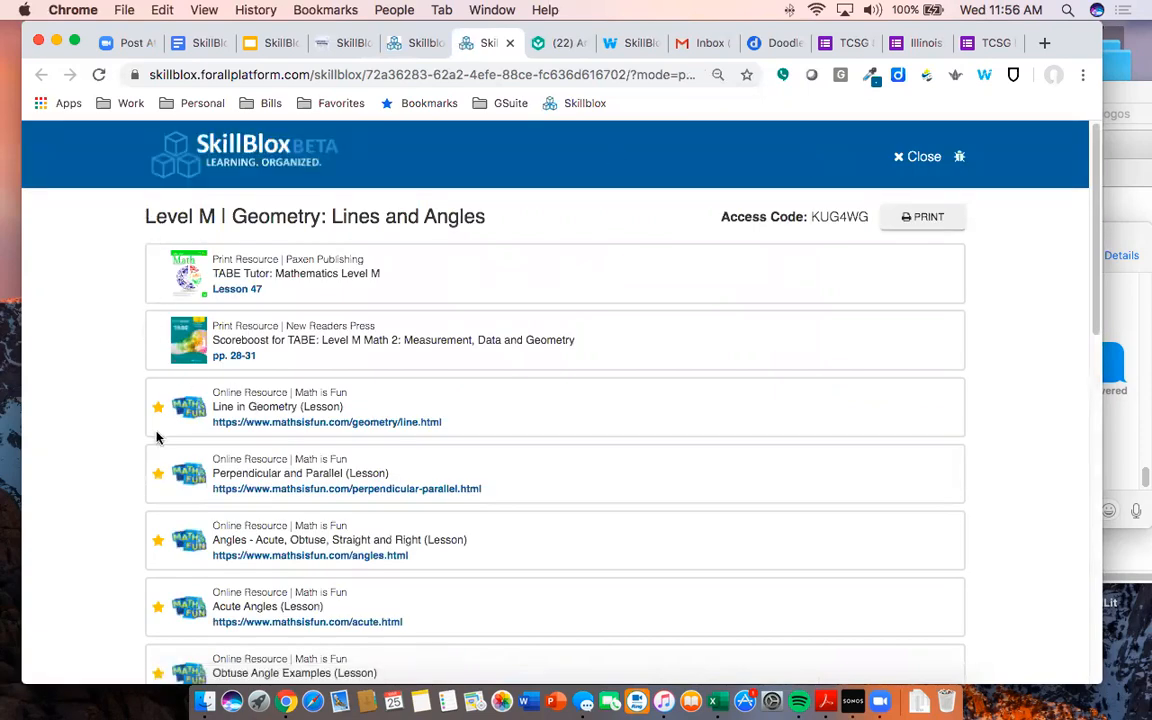
pyautogui.scroll(-1, 160, 470)
pyautogui.scroll(1, 265, 414)
# - Open the printable handout and review TABE Tutor Lesson 47, Scoreboost pp. 28-31, Math is Fun and Khan Academy
pyautogui.click(908, 217)
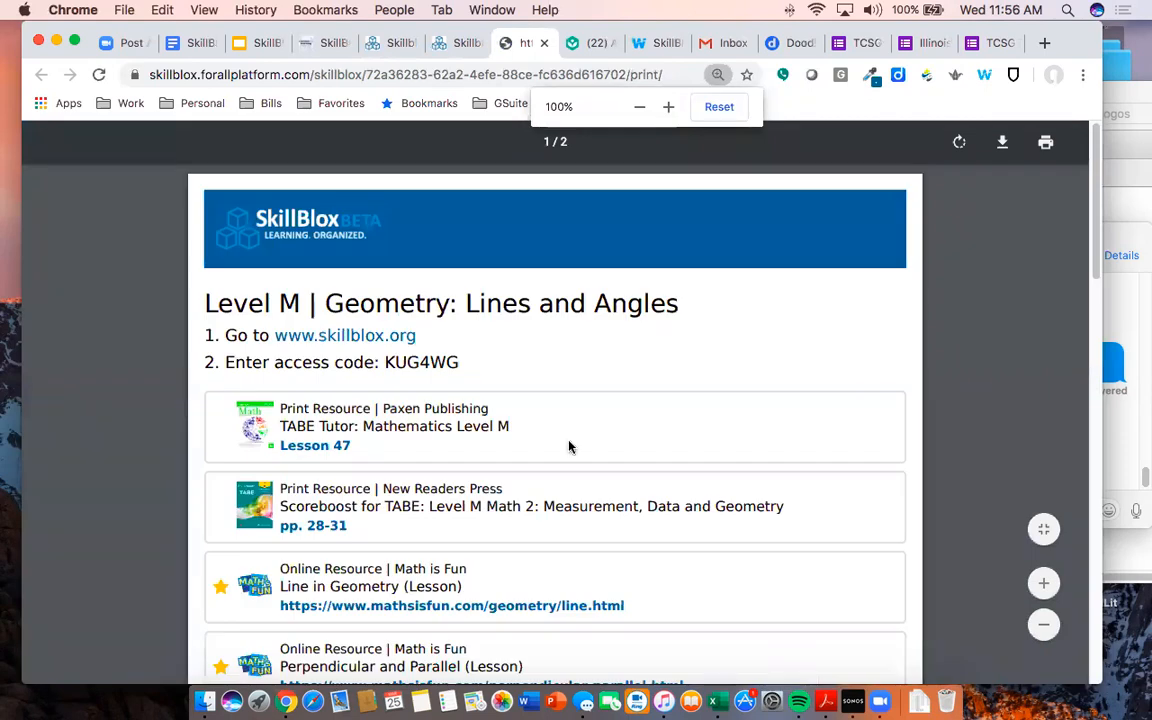
pyautogui.scroll(-2, 507, 486)
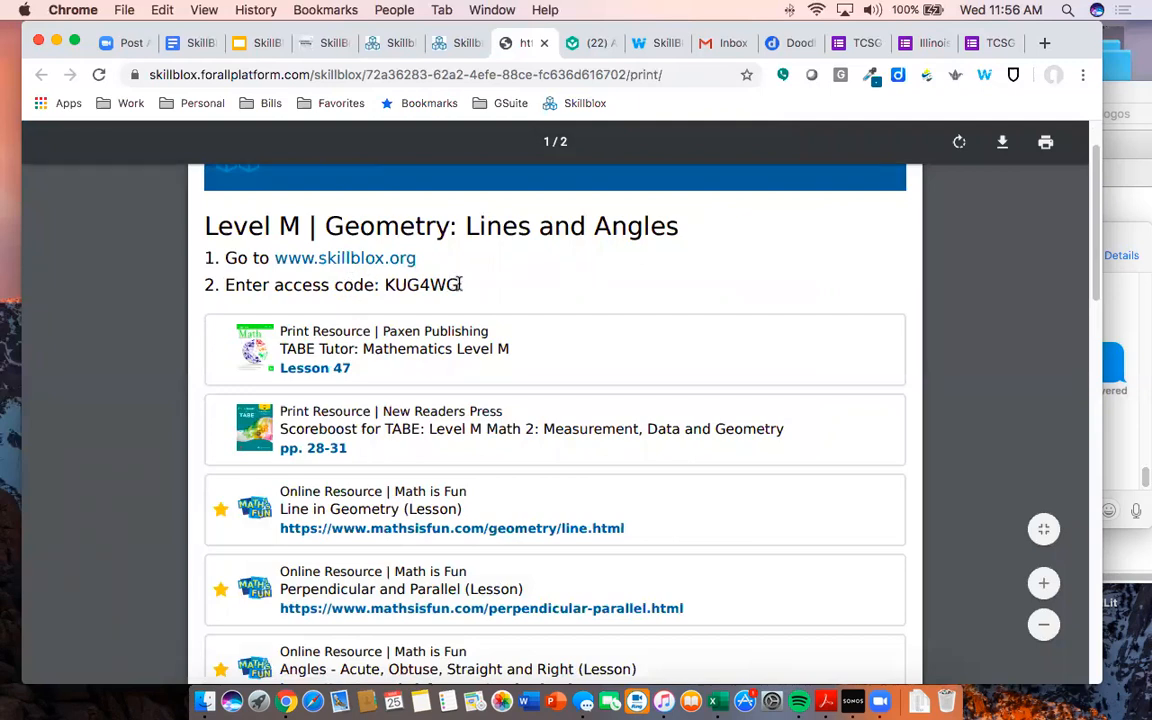
pyautogui.scroll(-15, 463, 290)
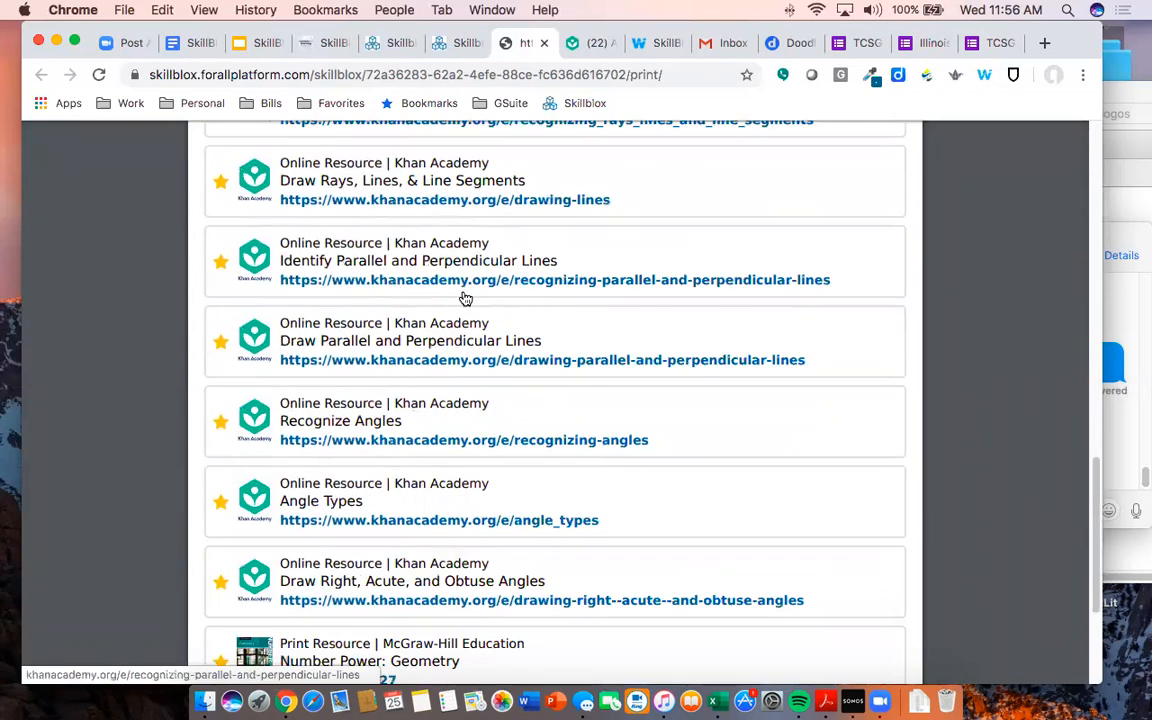
pyautogui.scroll(15, 463, 300)
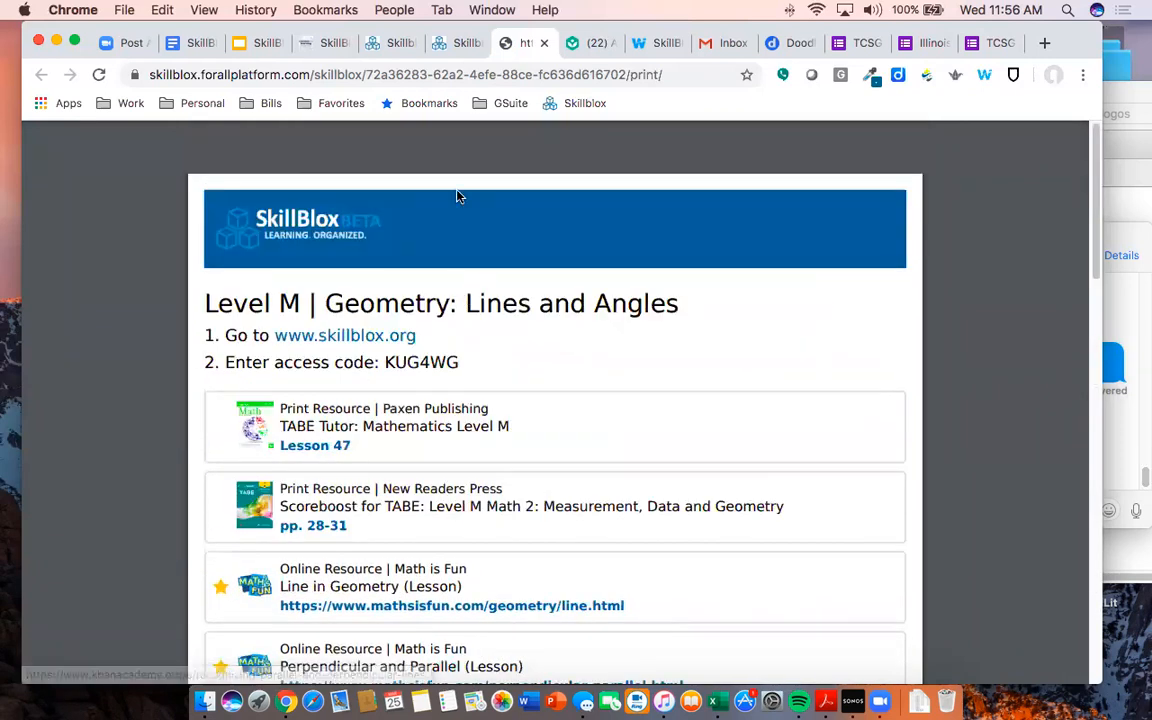
pyautogui.moveTo(512, 146)
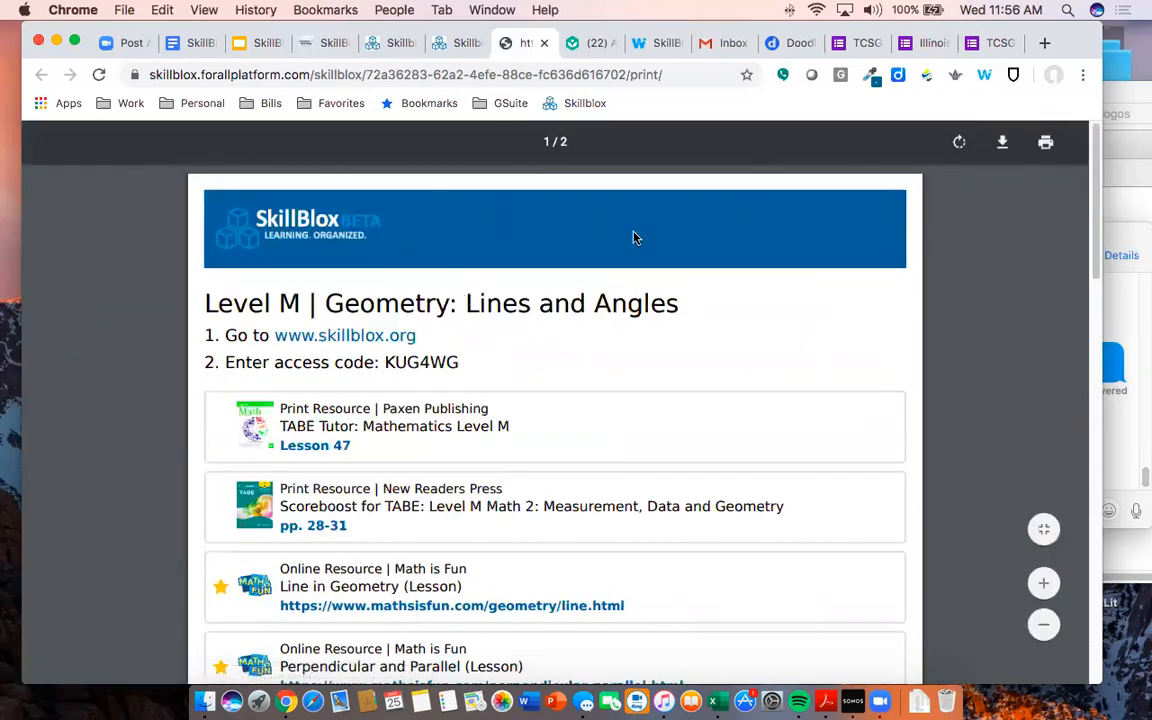
# - Close the print handout tab, zoom the student preview to 90%, and bring up Leave feedback
pyautogui.click(542, 43)
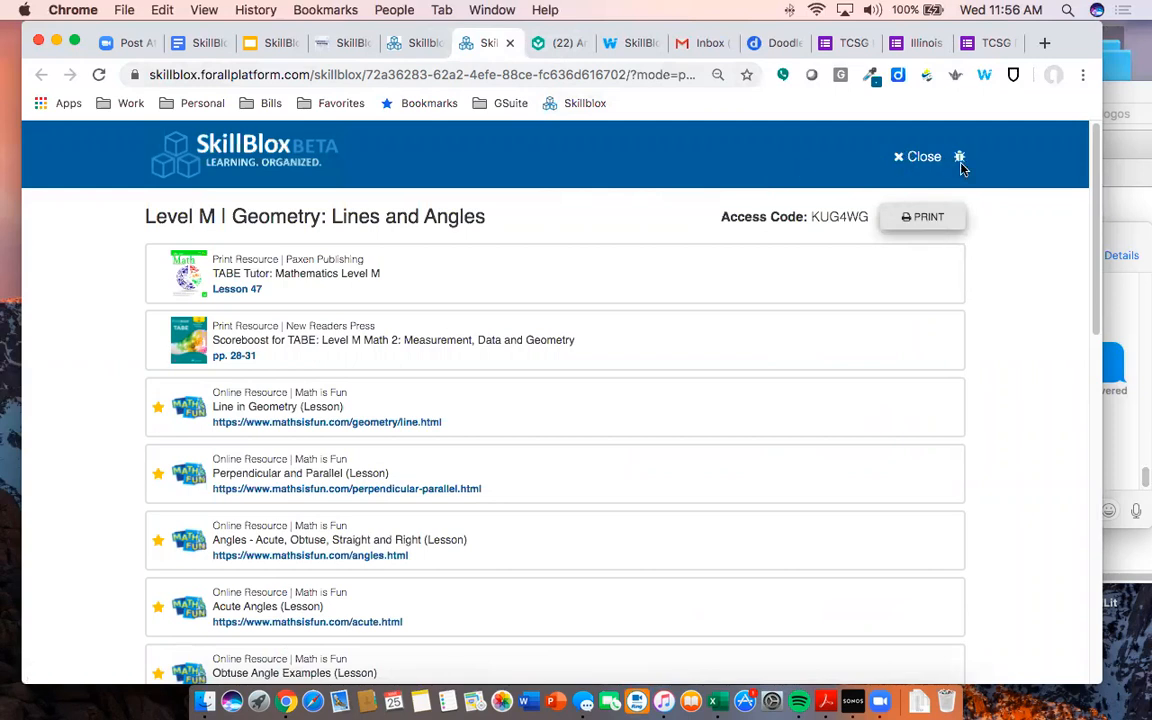
pyautogui.press('super+equal')
pyautogui.press('super+equal')
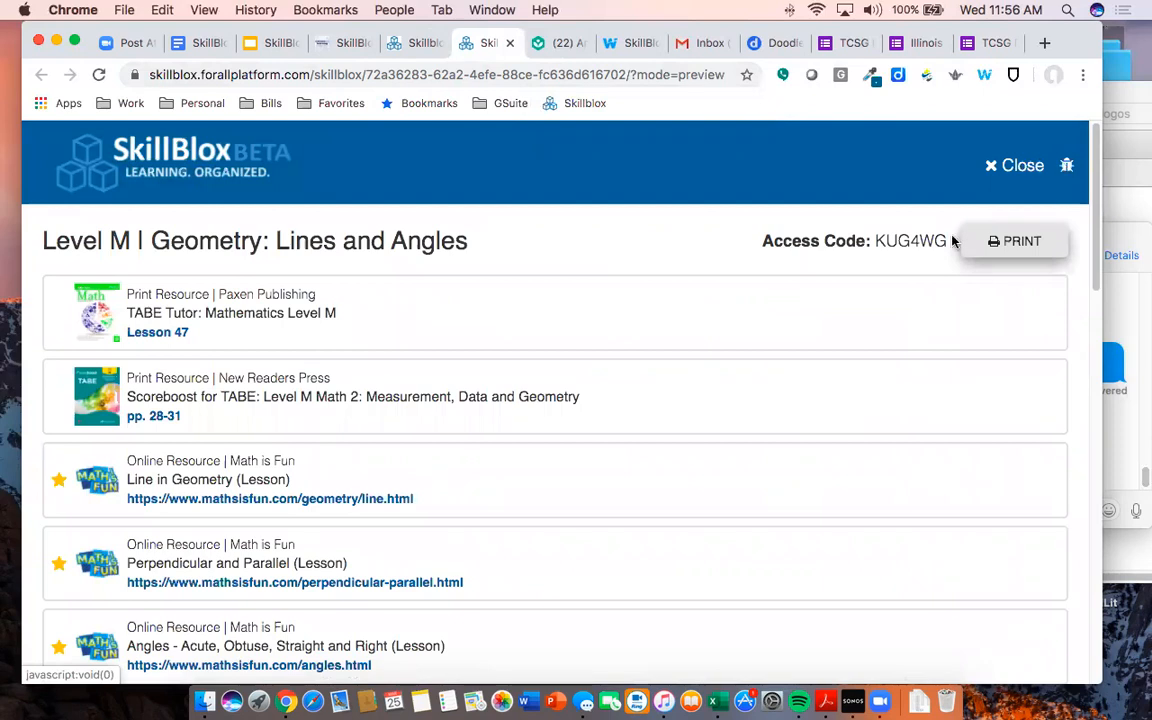
pyautogui.click(1066, 166)
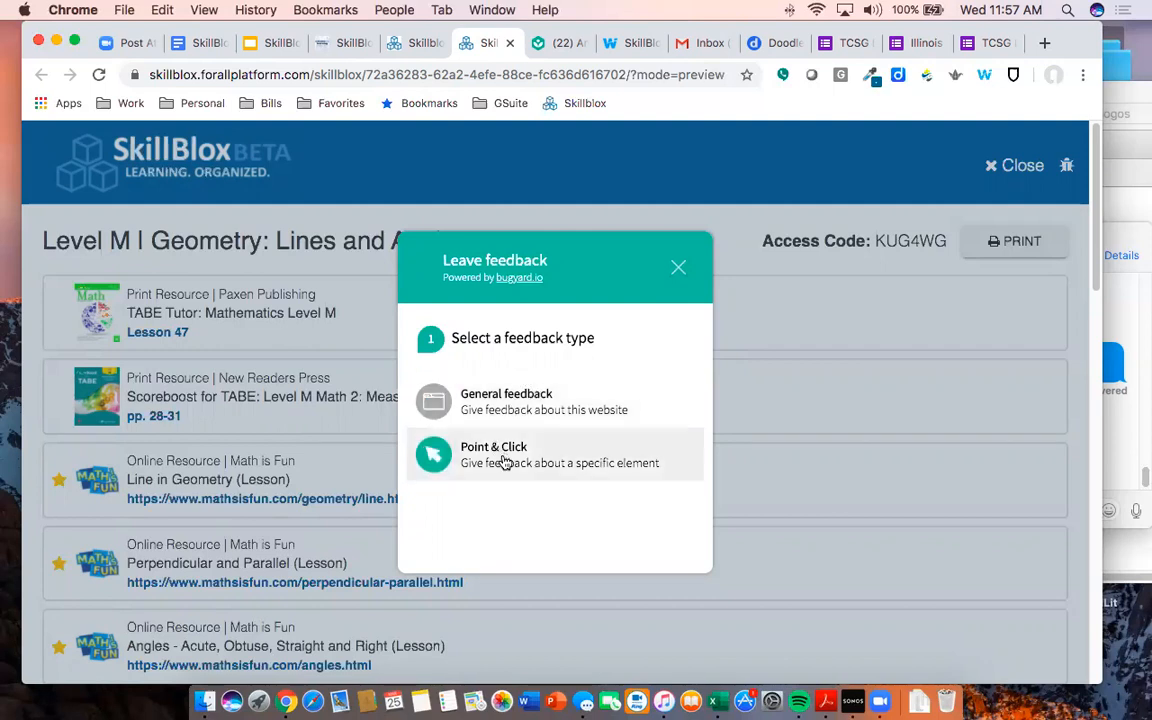
# - Close the feedback window and student preview, returning to the teacher's View Skillblox page
pyautogui.click(678, 267)
pyautogui.click(1020, 165)
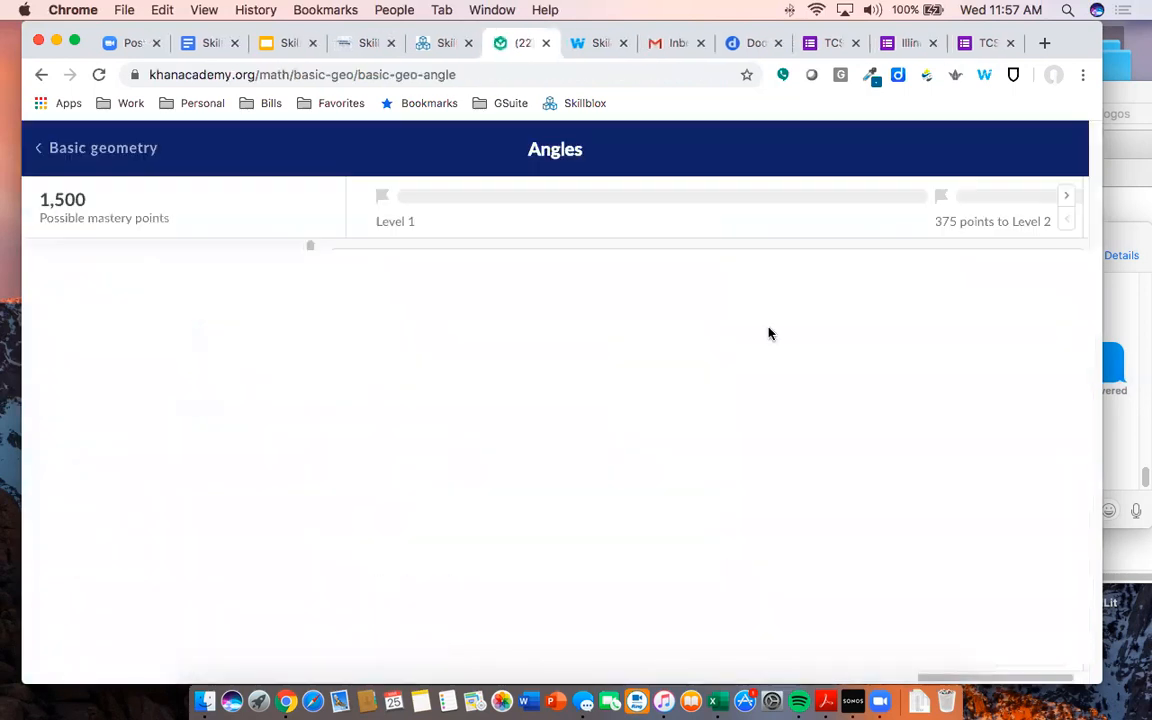
pyautogui.click(443, 43)
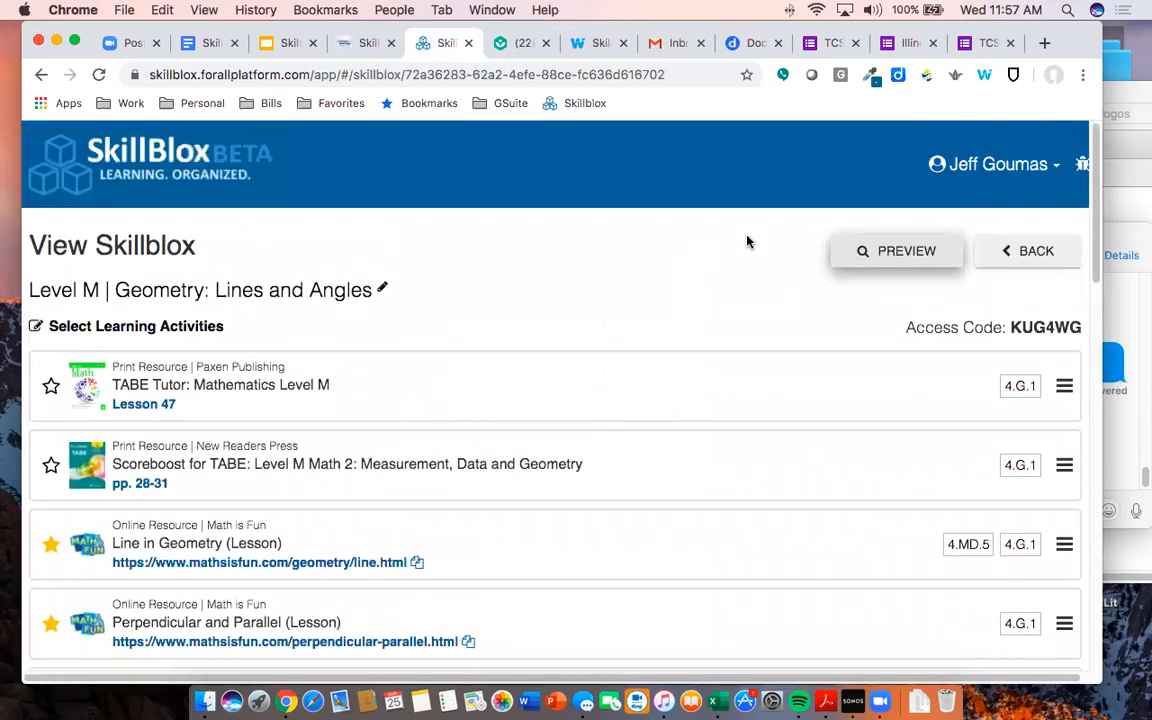
# - Attach a Point & Click comment to TABE Tutor Lesson 47: 'I don't think this lesson aligns.'
pyautogui.click(1078, 166)
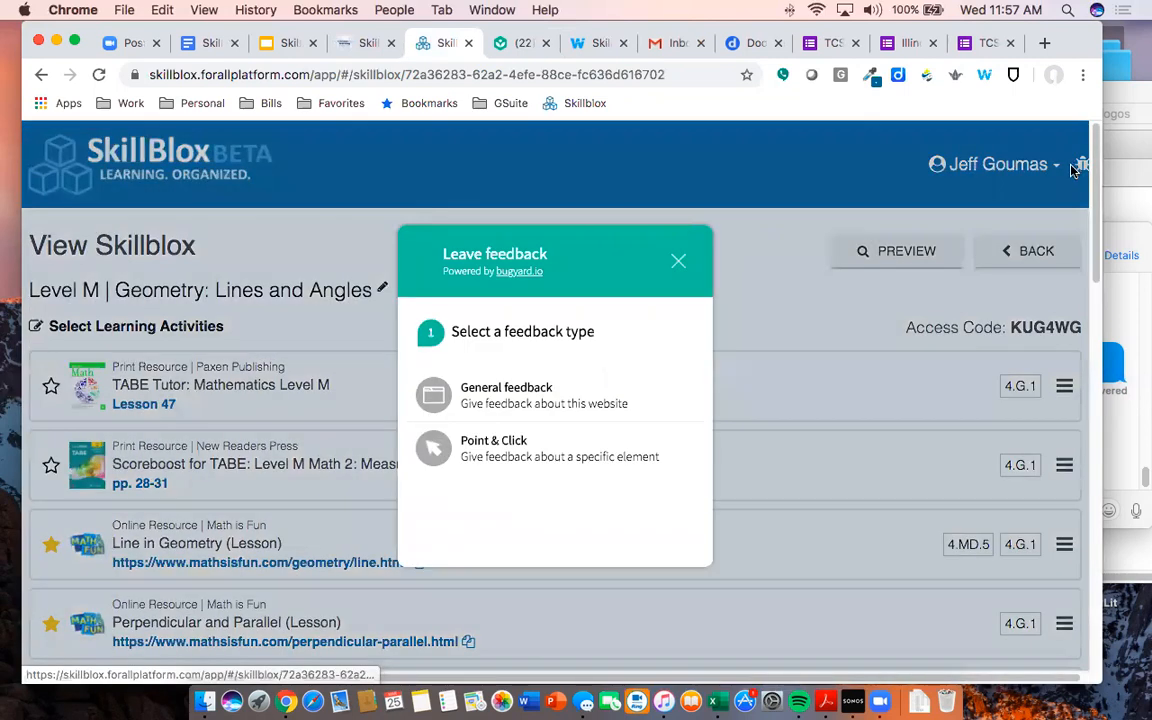
pyautogui.click(530, 452)
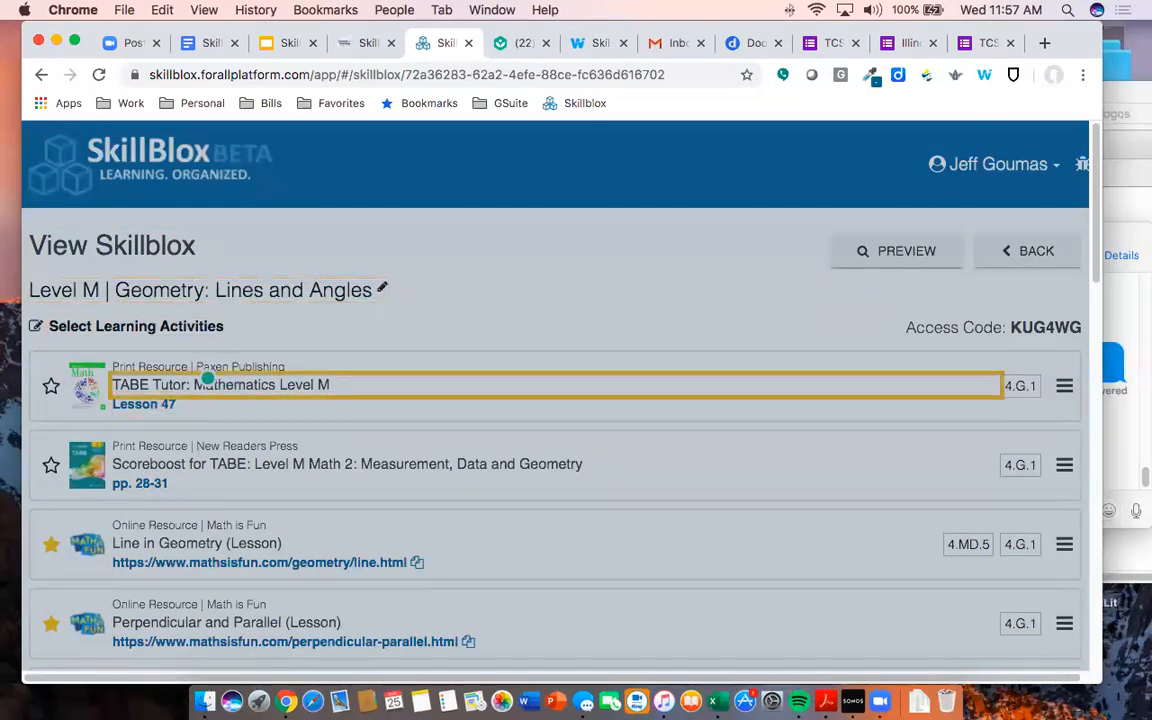
pyautogui.click(160, 385)
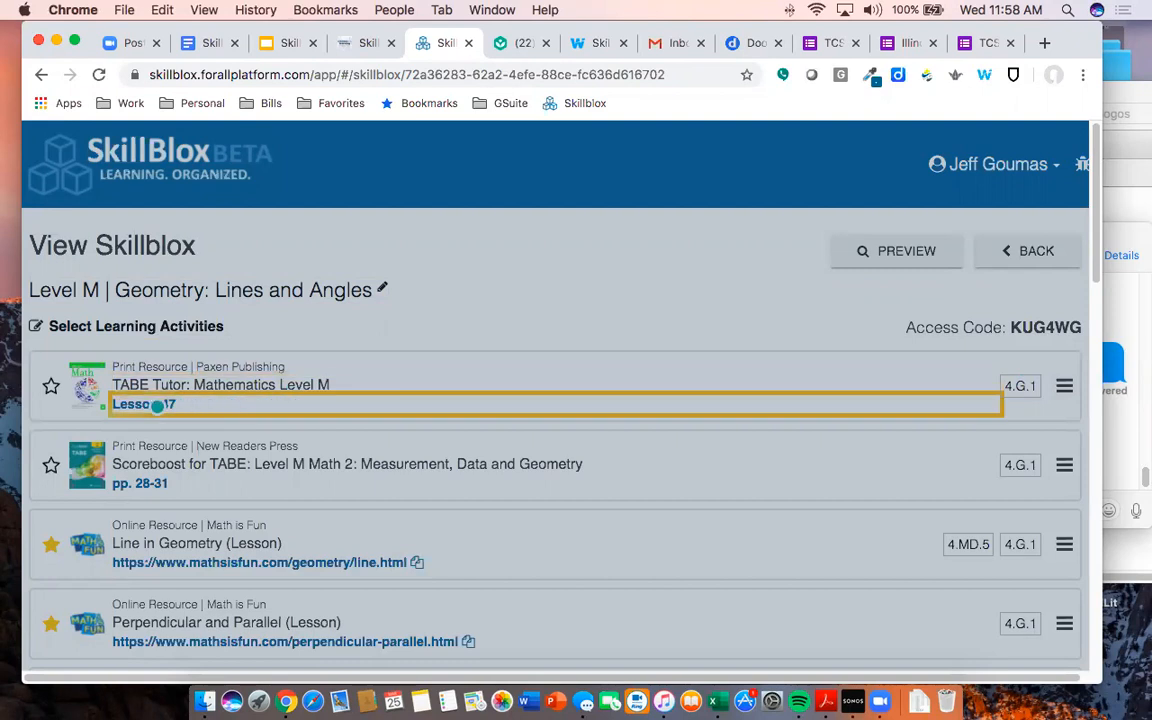
pyautogui.click(157, 406)
pyautogui.click(483, 399)
pyautogui.write('IO')
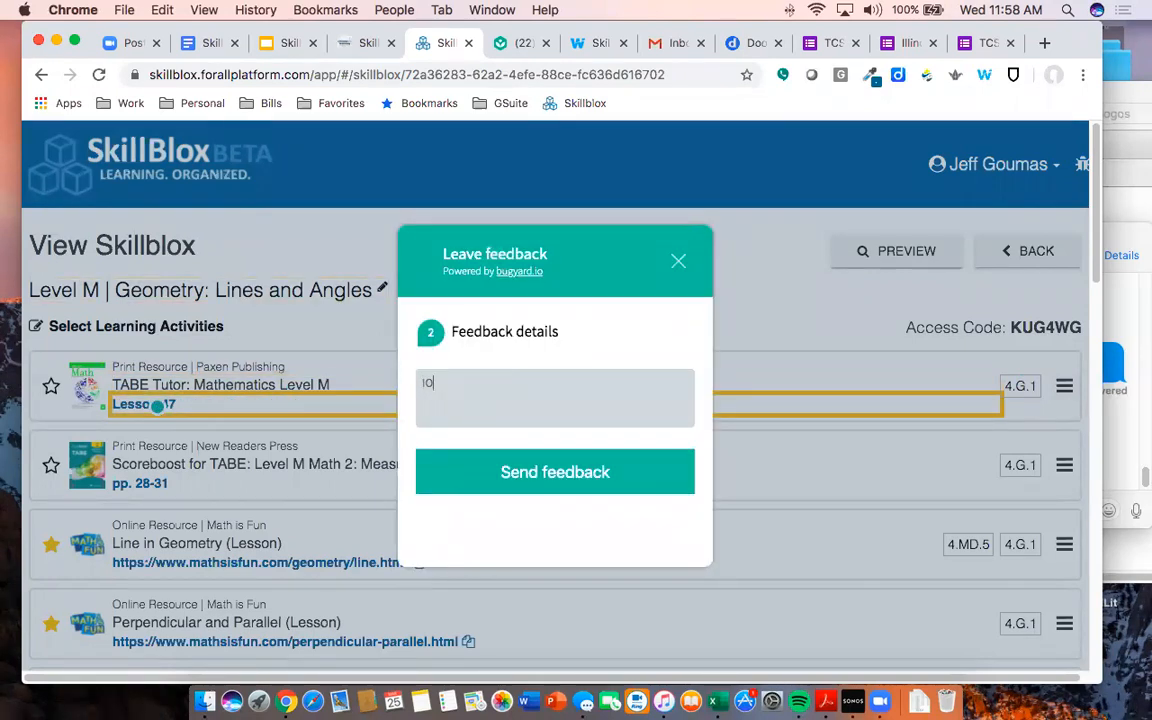
pyautogui.press('BackSpace')
pyautogui.press('BackSpace')
pyautogui.write('I dont')
pyautogui.write('t think this lesson aligns.')
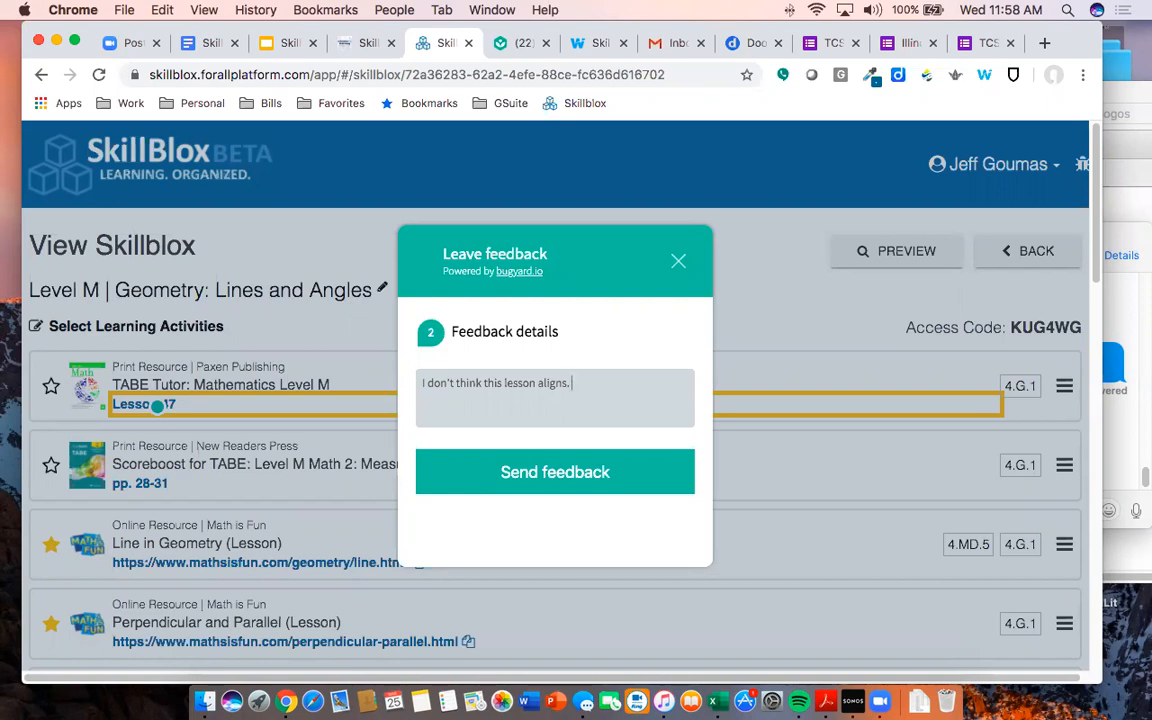
pyautogui.click(679, 261)
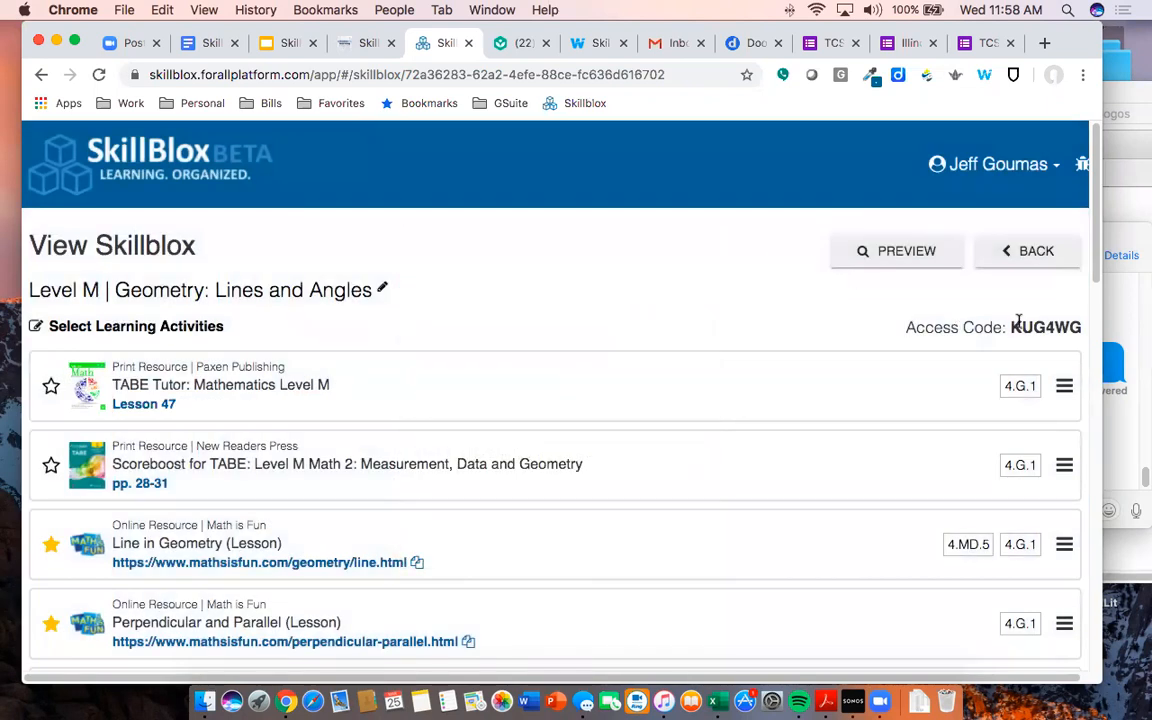
# - Copy the Skillblox access code and log out of the teacher account
pyautogui.moveTo(1009, 327); pyautogui.dragTo(1074, 330)
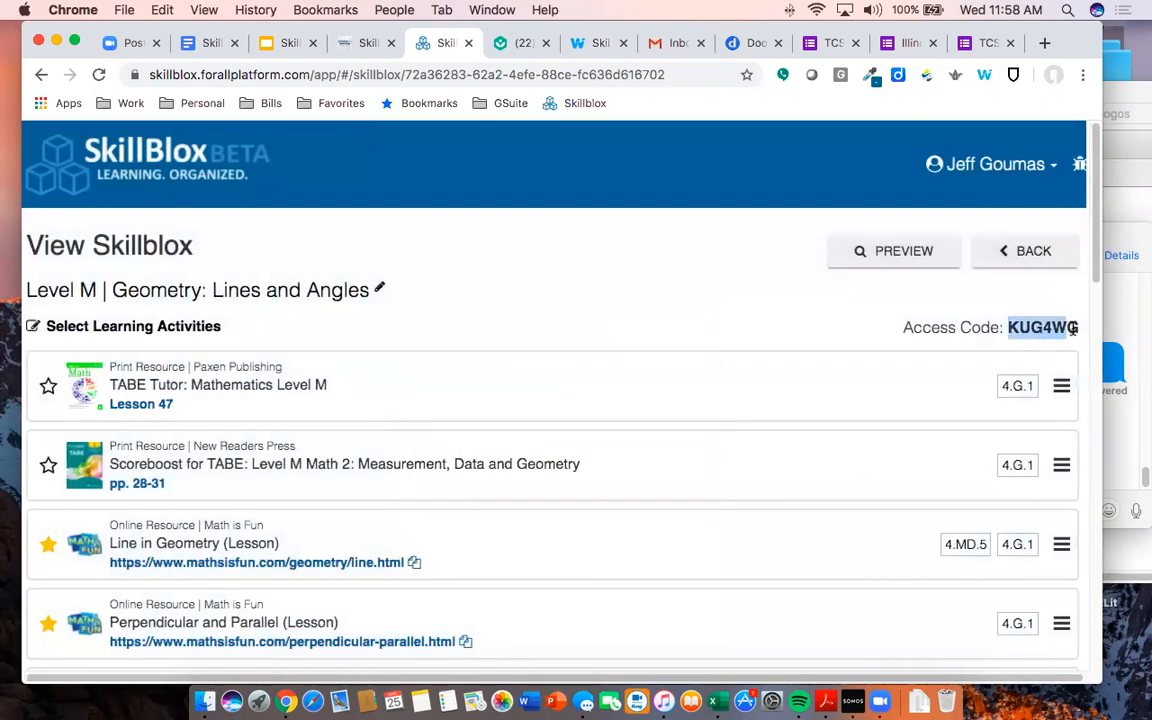
pyautogui.rightClick(1062, 330)
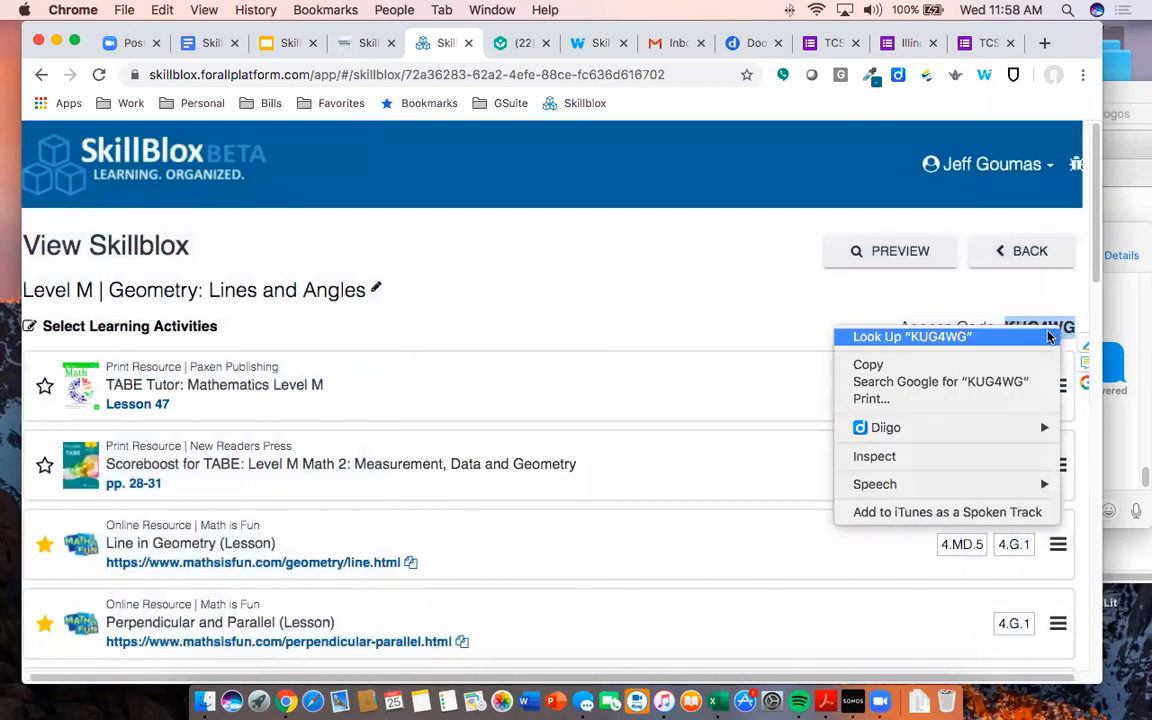
pyautogui.click(980, 365)
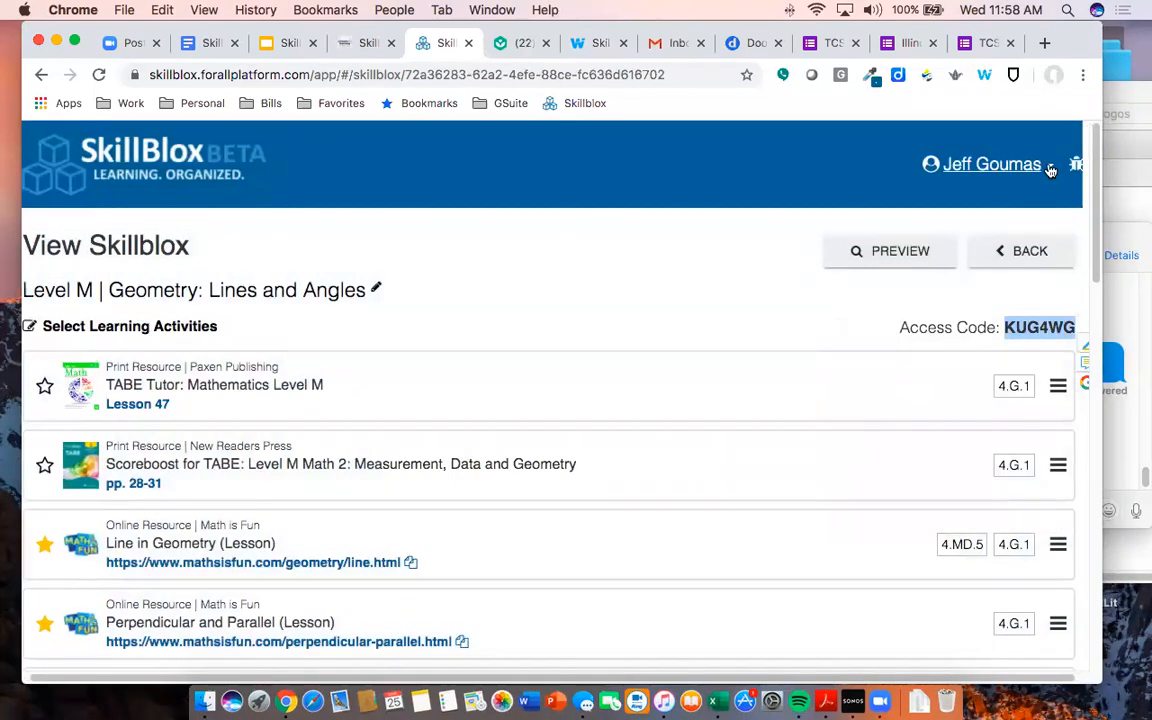
pyautogui.click(1049, 167)
pyautogui.click(1020, 192)
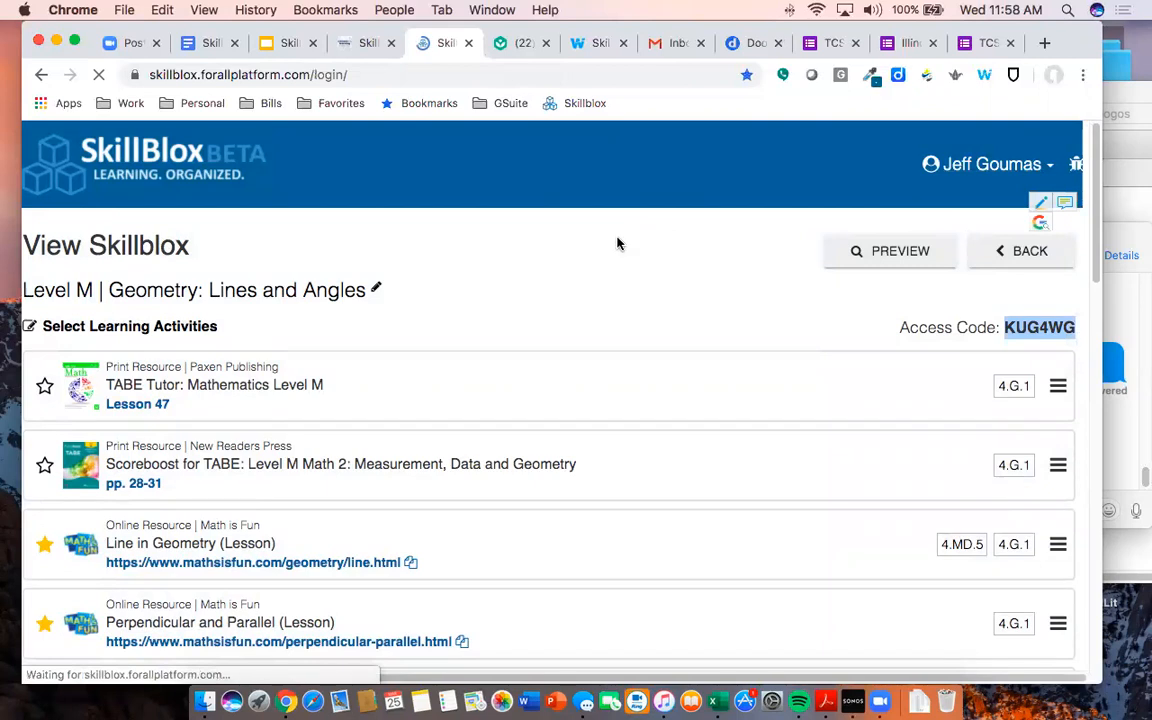
# - Paste the access code as a student and view the Level M Geometry Skillblox
pyautogui.click(347, 398)
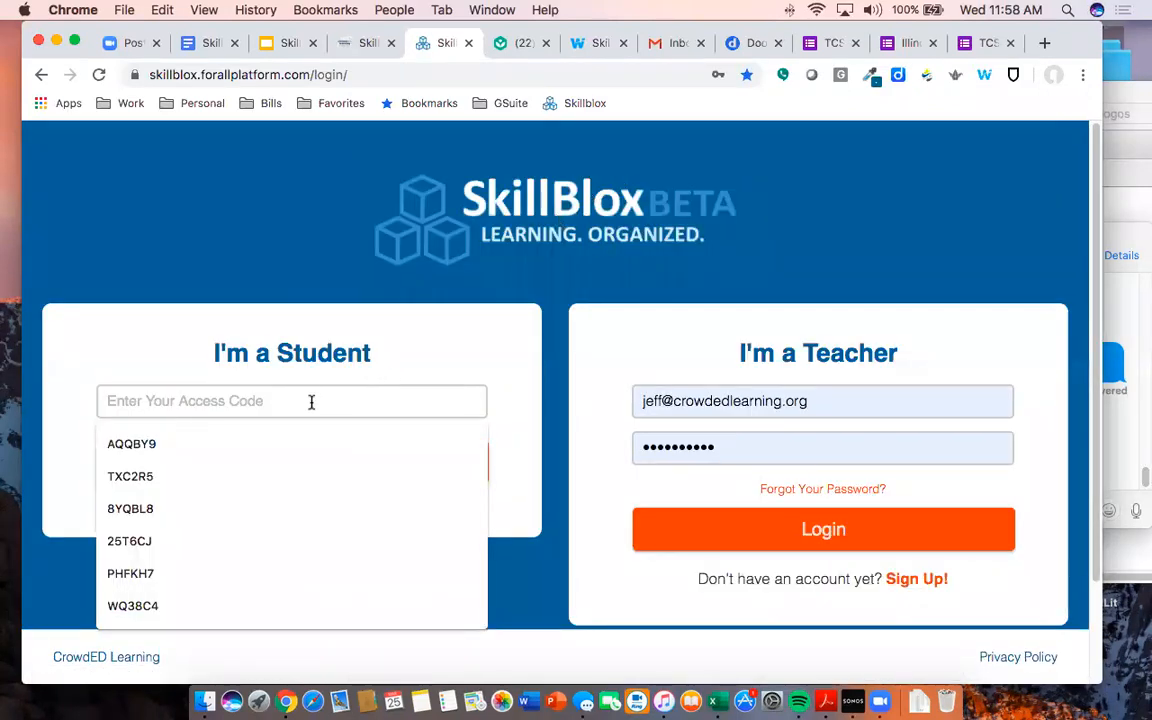
pyautogui.press('super+v')
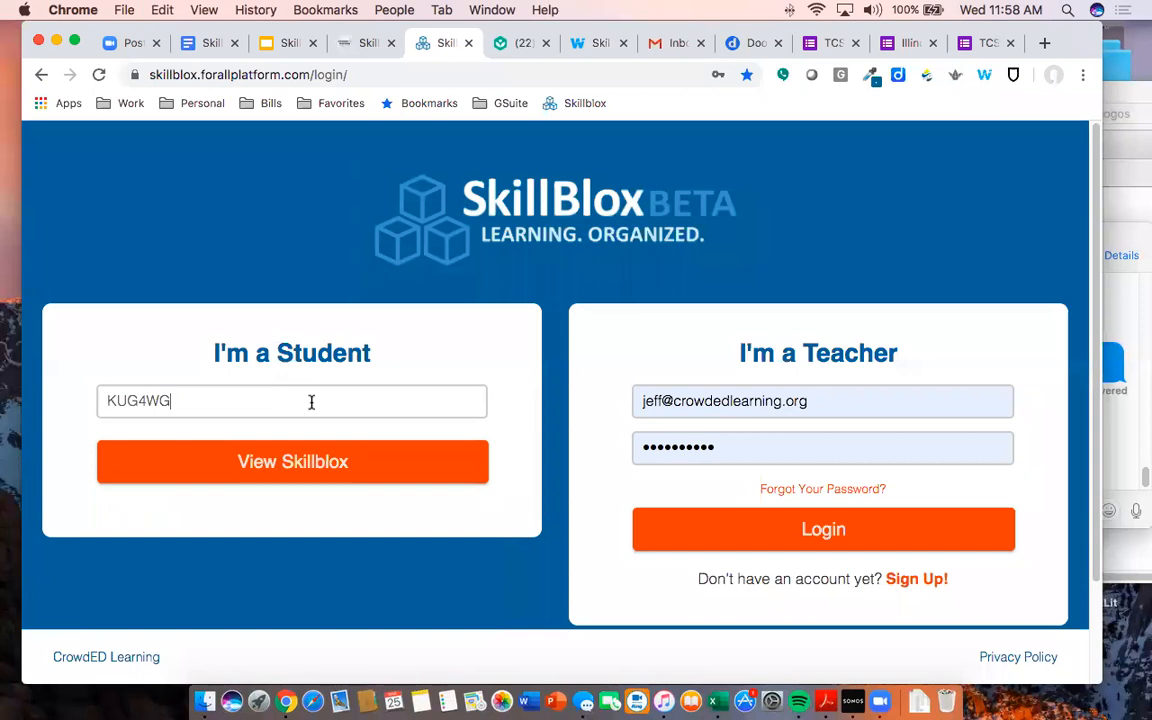
pyautogui.click(308, 463)
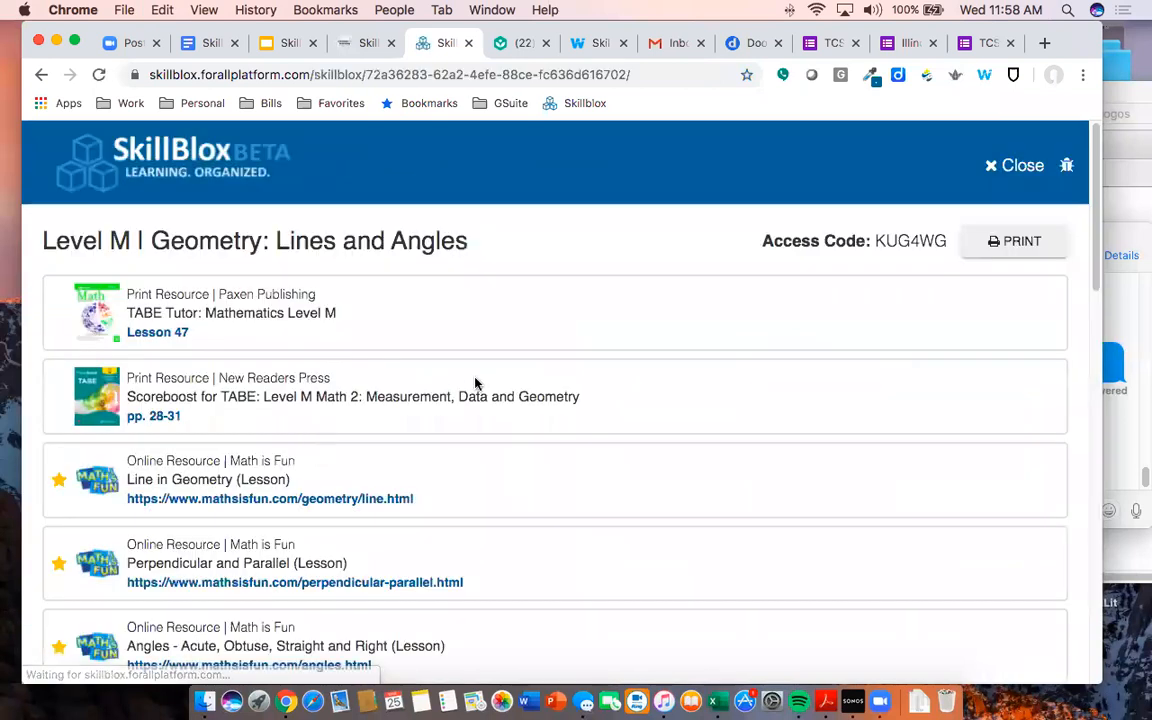
pyautogui.scroll(-3, 520, 354)
pyautogui.scroll(3, 522, 357)
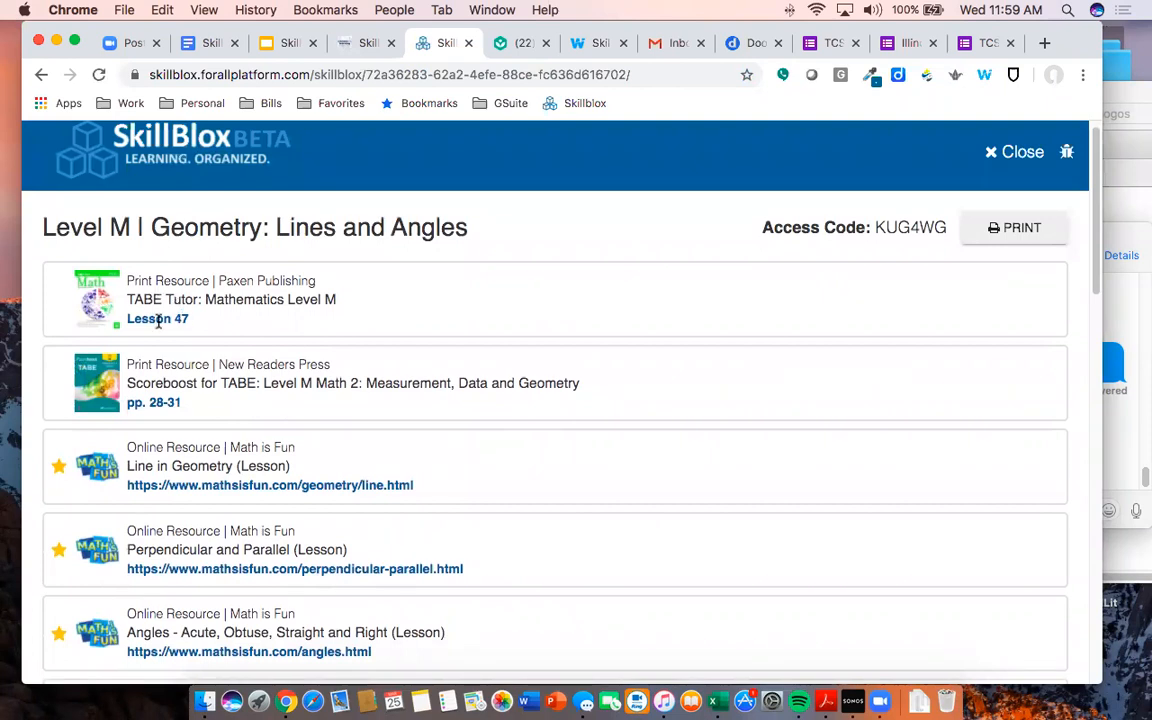
pyautogui.scroll(-2, 185, 360)
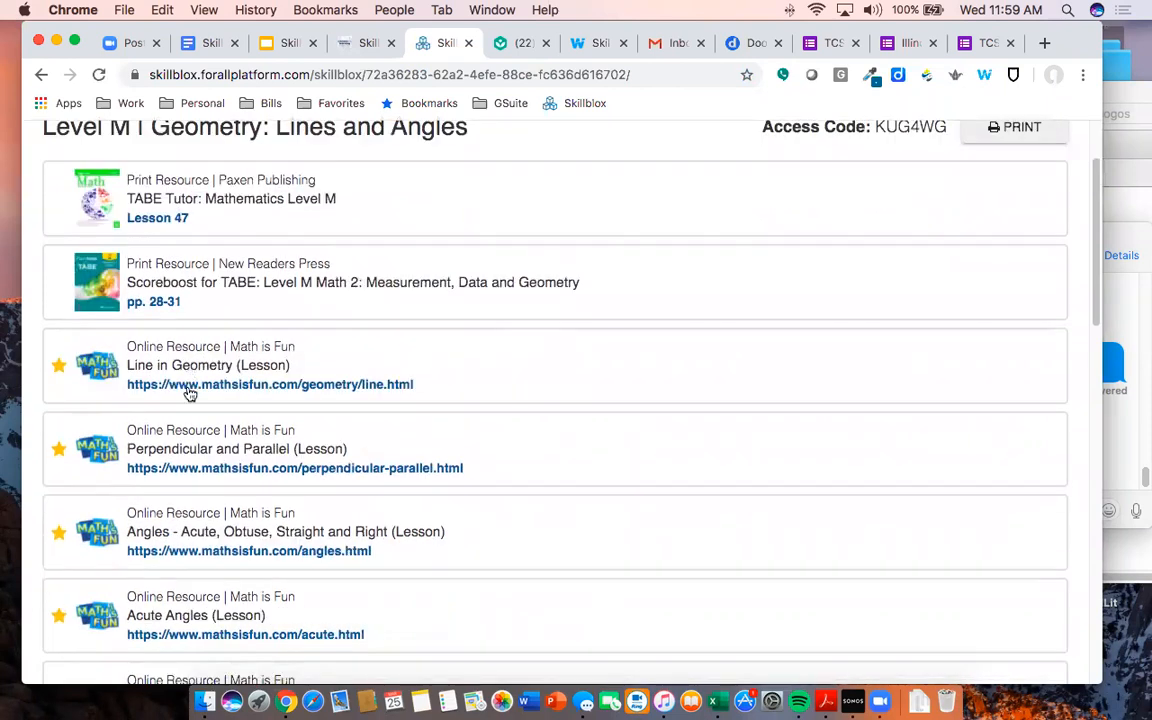
pyautogui.scroll(-9, 189, 393)
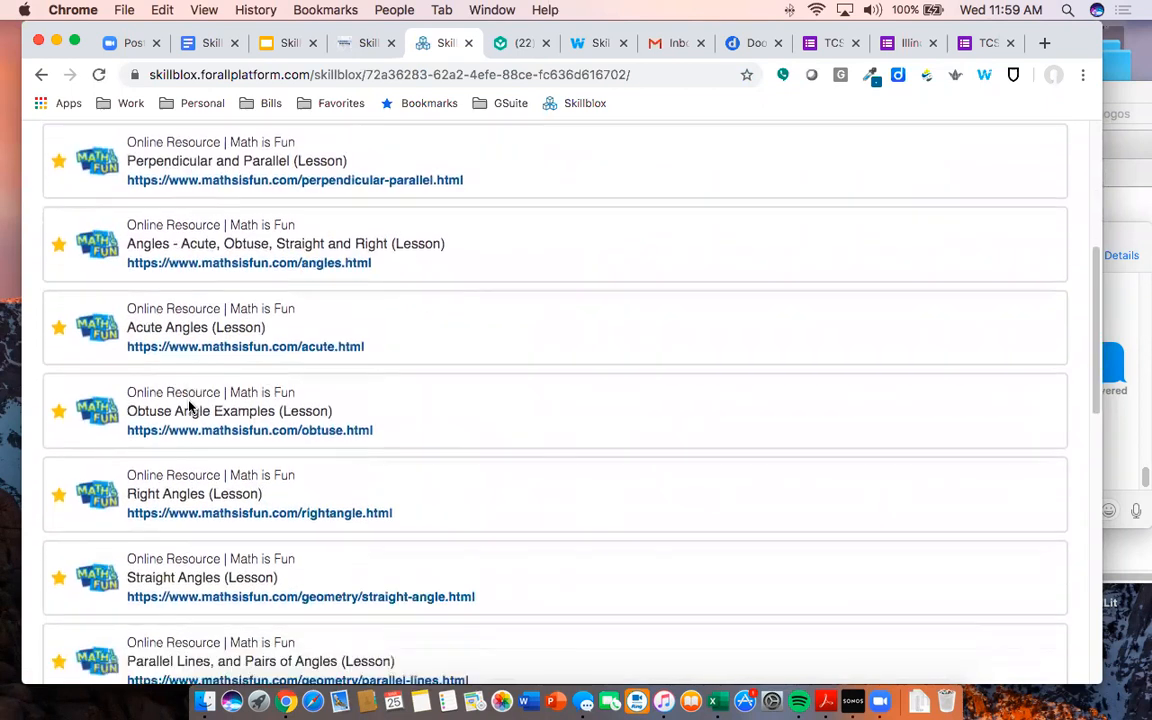
pyautogui.scroll(-8, 189, 407)
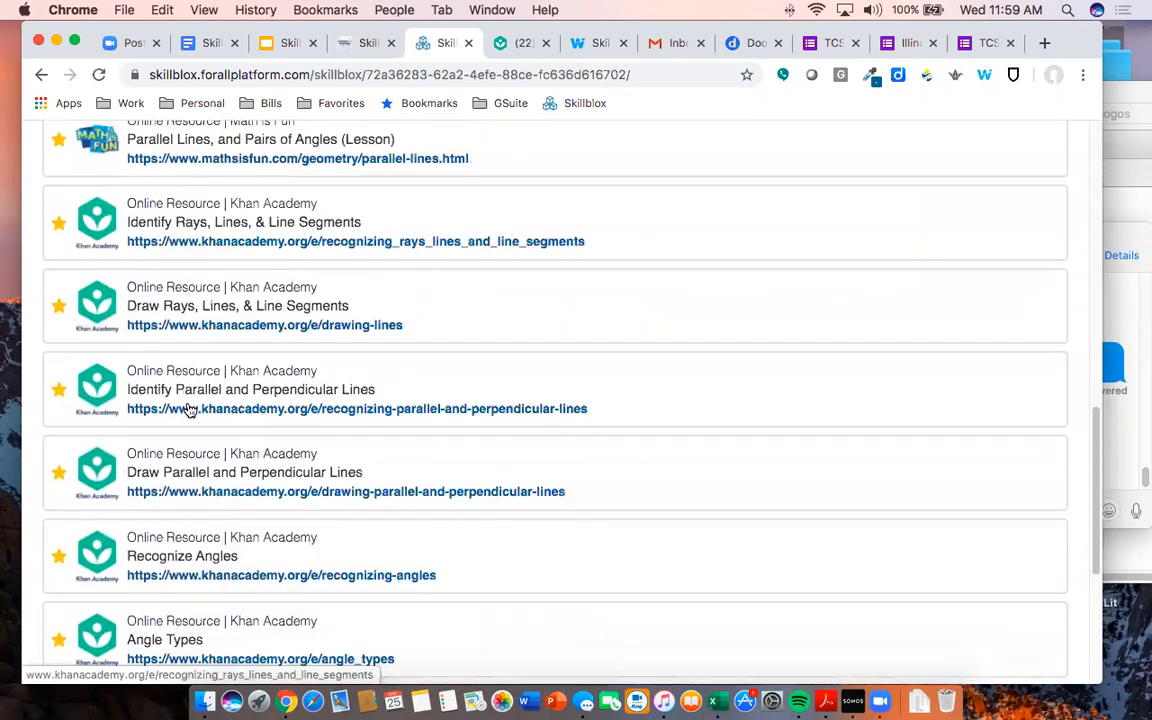
pyautogui.scroll(-7, 188, 406)
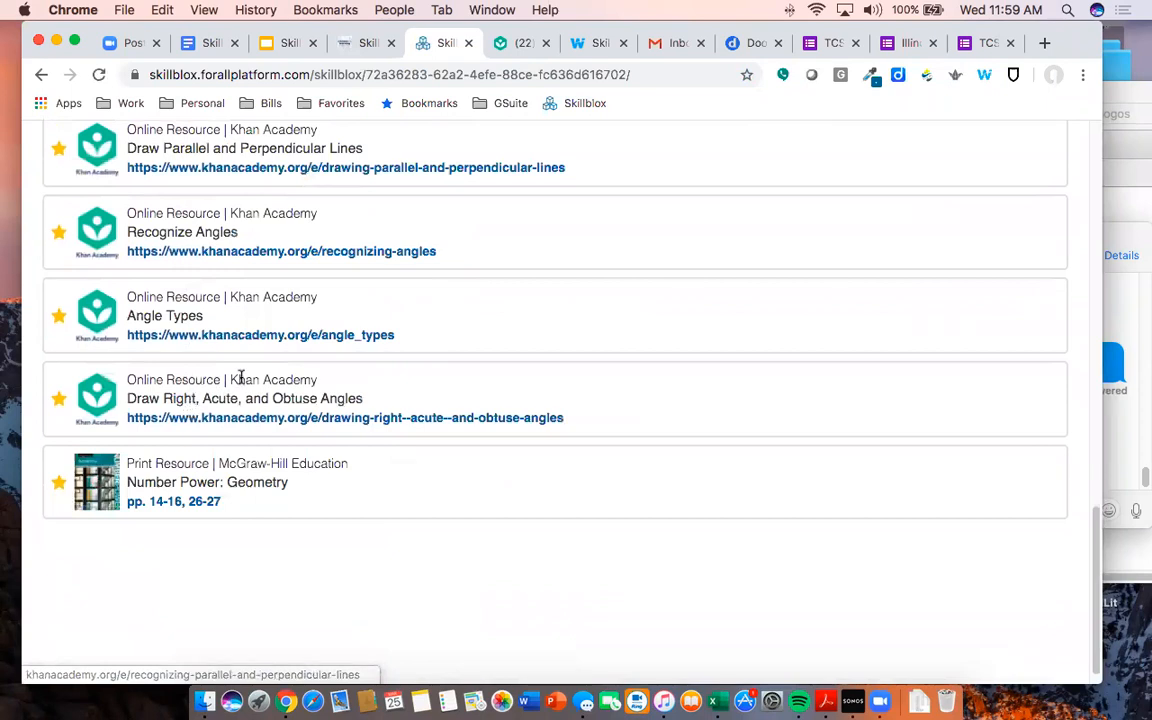
pyautogui.scroll(8, 290, 380)
pyautogui.scroll(20, 299, 383)
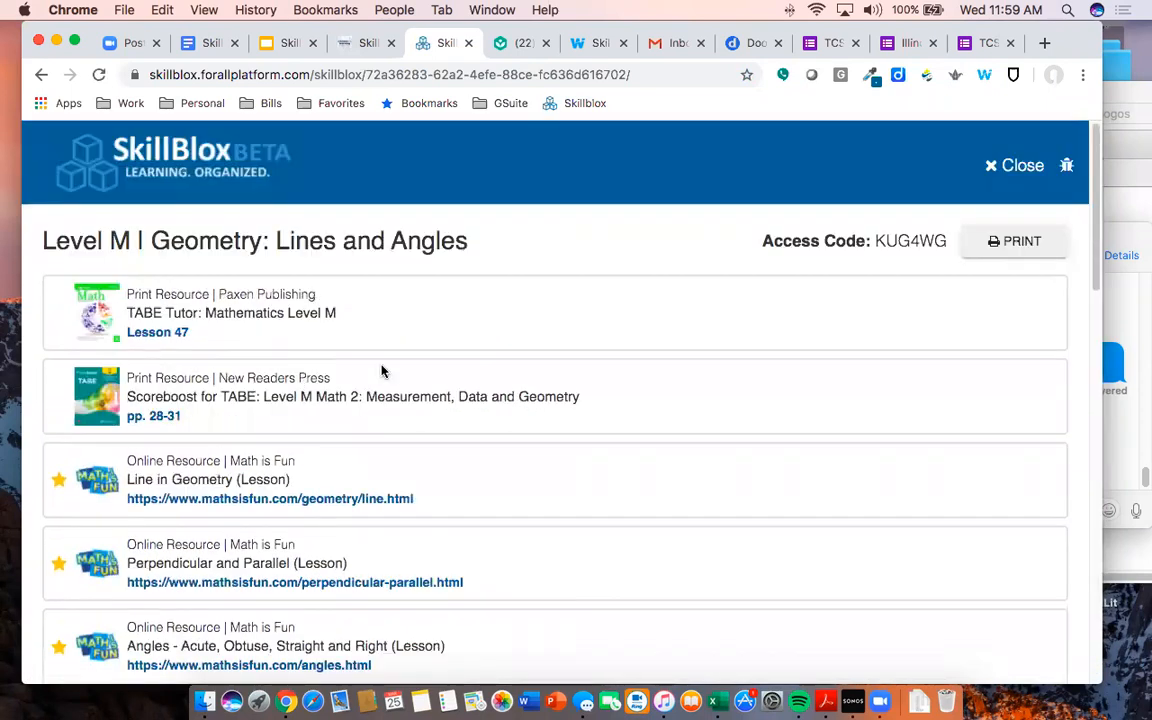
# - Return to the SkillBlox Intro Webinar slides, at slide 19's SkillBlox Walkthrough
pyautogui.click(282, 46)
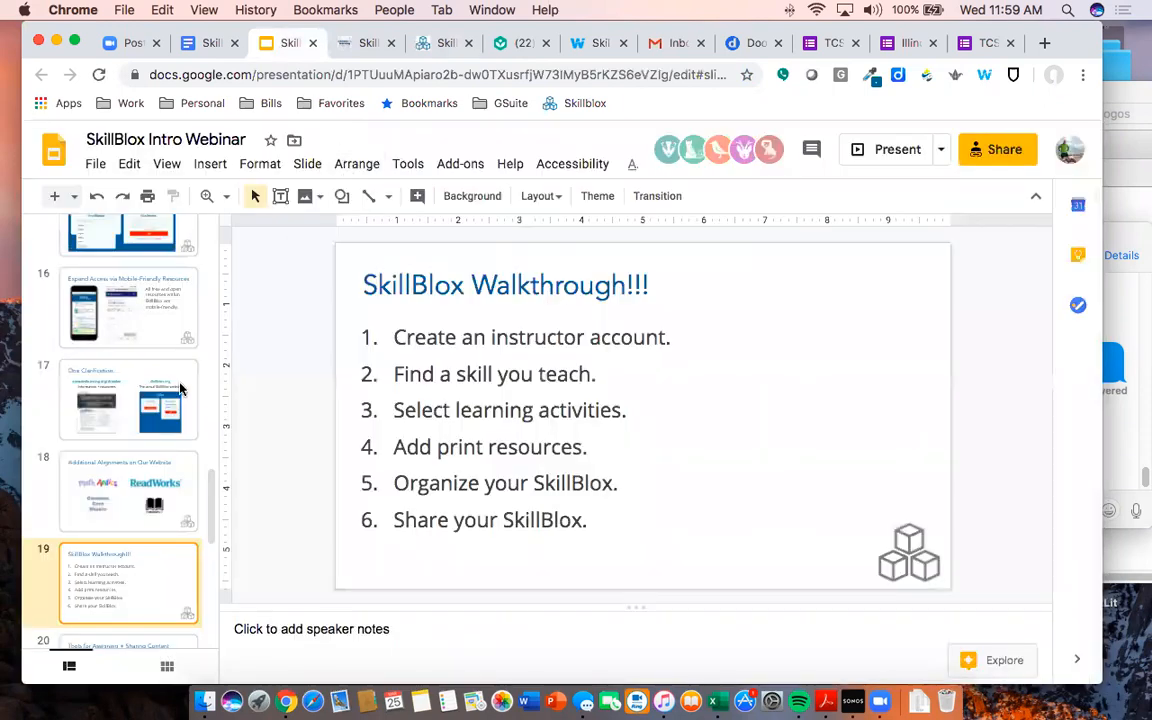
pyautogui.scroll(-2, 164, 445)
pyautogui.scroll(-2, 164, 446)
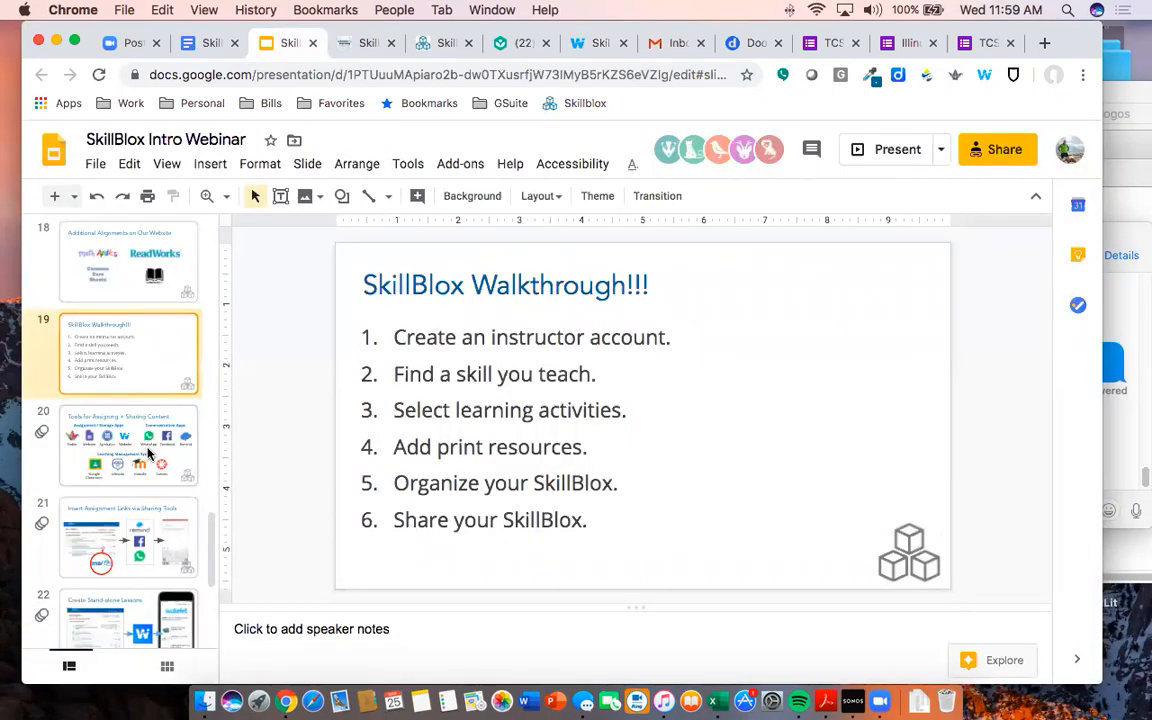